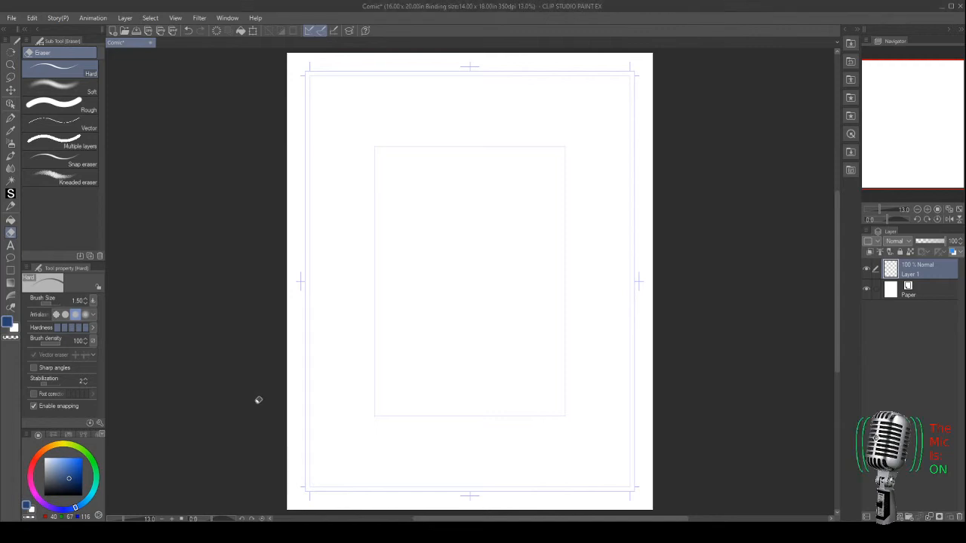
- Try sketching a rough head, neck and torso with the O-Pen, and clear the layer
key("p")
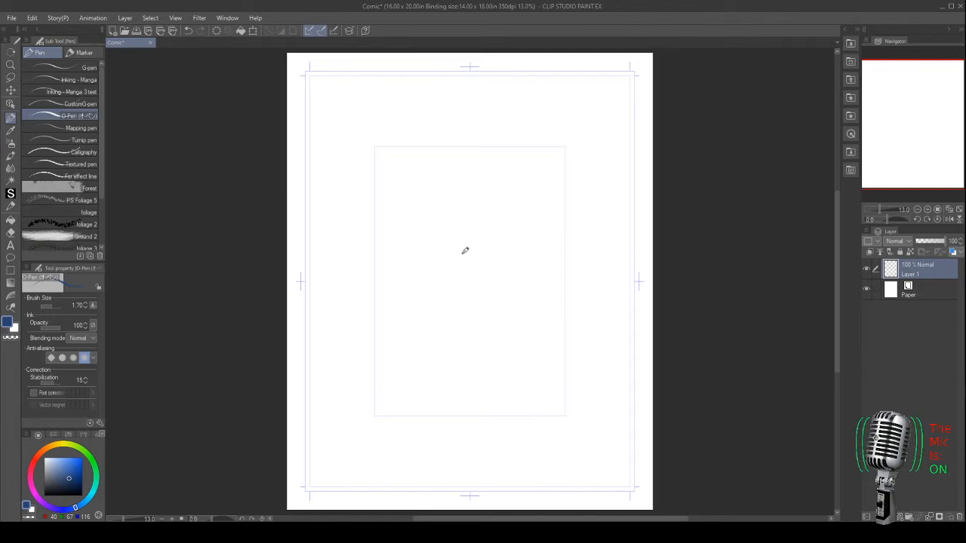
mouse_move(481, 101)
left_mouse_down()
mouse_move(503, 154)
mouse_move(466, 157)
mouse_move(487, 98)
mouse_move(509, 127)
mouse_move(496, 159)
mouse_move(459, 139)
mouse_move(481, 156)
mouse_move(489, 124)
mouse_move(499, 126)
mouse_move(461, 120)
mouse_move(499, 122)
mouse_move(473, 119)
mouse_move(484, 156)
left_mouse_up()
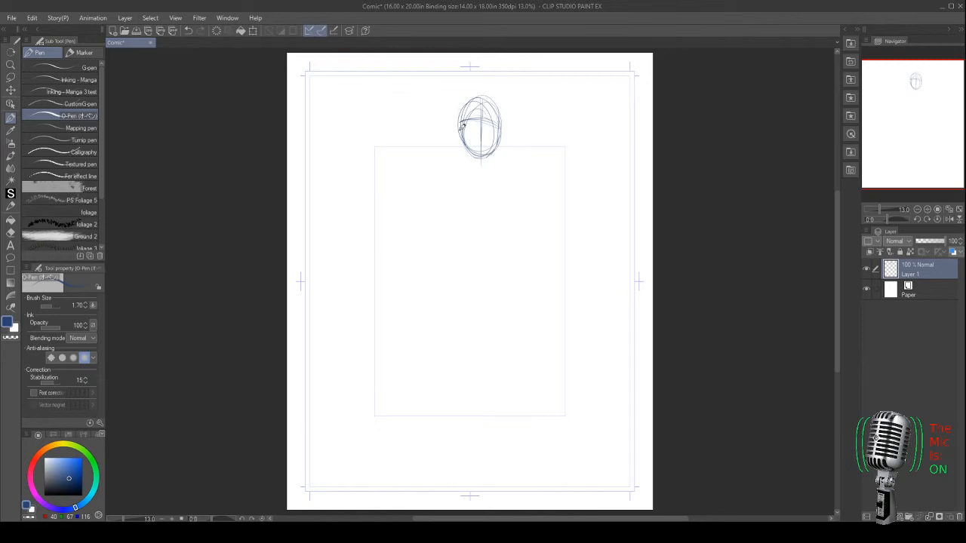
mouse_move(500, 110)
left_mouse_down()
mouse_move(464, 107)
mouse_move(465, 137)
mouse_move(469, 93)
mouse_move(498, 121)
mouse_move(480, 95)
mouse_move(462, 111)
left_mouse_up()
mouse_move(500, 140)
left_mouse_down()
mouse_move(475, 154)
mouse_move(497, 147)
mouse_move(483, 171)
mouse_move(493, 178)
mouse_move(466, 188)
left_mouse_up()
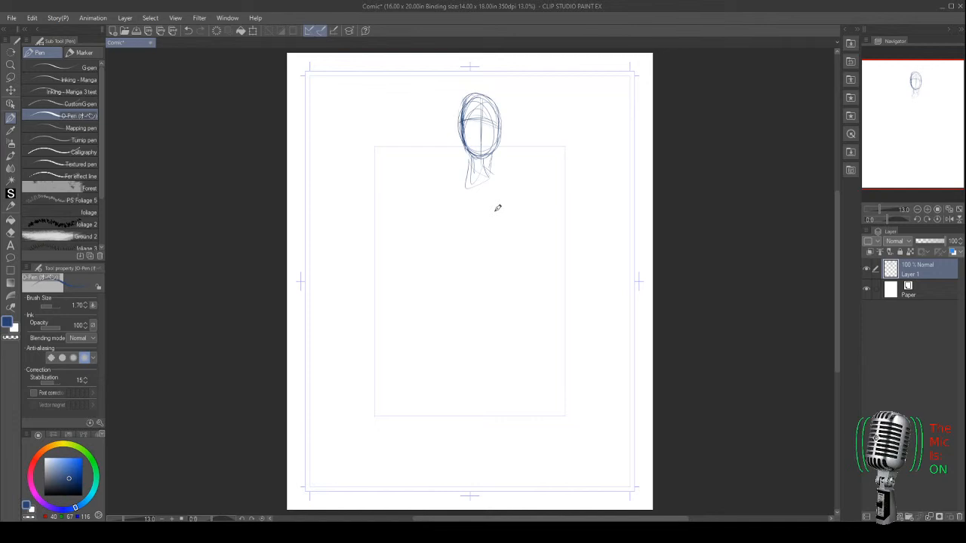
mouse_move(490, 160)
left_mouse_down()
mouse_move(507, 171)
mouse_move(464, 177)
mouse_move(513, 172)
left_mouse_up()
left_click_drag(495, 173, 499, 228)
left_click_drag(517, 200, 486, 234)
mouse_move(477, 167)
left_mouse_down()
mouse_move(435, 190)
mouse_move(442, 221)
mouse_move(462, 239)
left_mouse_up()
left_click_drag(517, 189, 487, 239)
left_click_drag(472, 176, 471, 227)
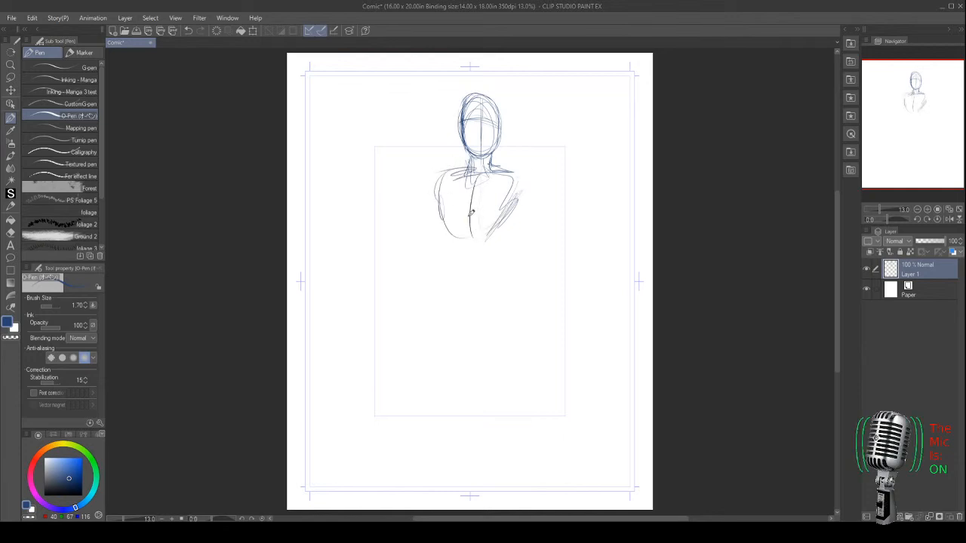
key("Delete")
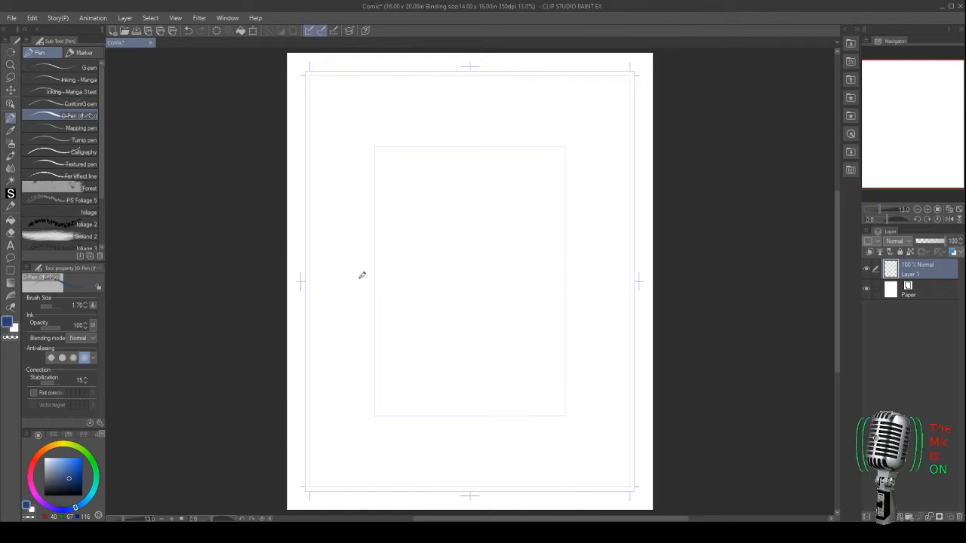
- Switch to the pencil and try it out with loose scribbles on the canvas, removing the test strokes
key("p")
mouse_move(396, 162)
left_mouse_down()
mouse_move(417, 195)
mouse_move(397, 237)
mouse_move(393, 319)
left_mouse_up()
key("Delete")
left_click_drag(386, 142, 393, 232)
mouse_move(419, 269)
left_mouse_down()
mouse_move(411, 359)
mouse_move(383, 447)
left_mouse_up()
key("Delete")
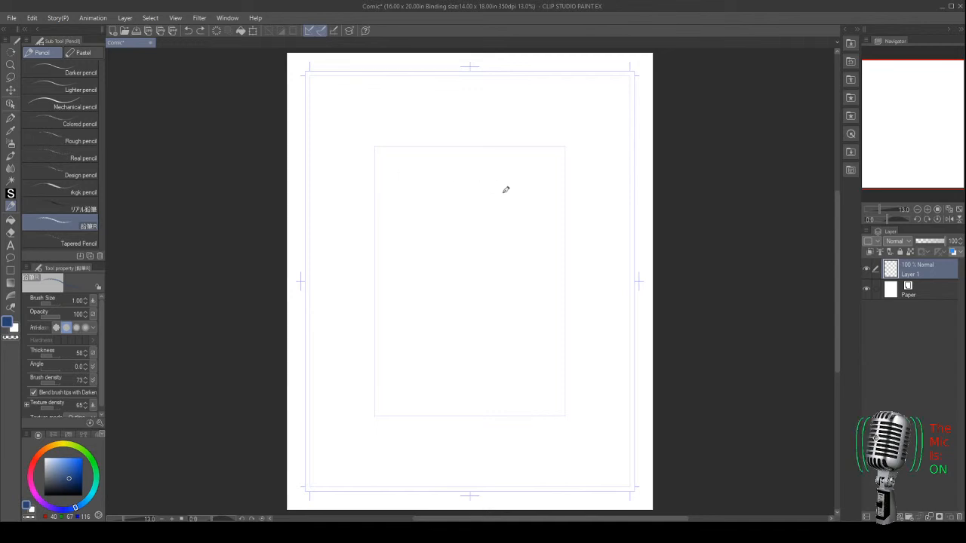
left_click_drag(468, 203, 459, 137)
mouse_move(416, 163)
left_mouse_down()
mouse_move(494, 246)
mouse_move(458, 291)
left_mouse_up()
mouse_move(534, 392)
left_mouse_down()
mouse_move(475, 339)
mouse_move(389, 287)
mouse_move(439, 380)
mouse_move(413, 385)
mouse_move(380, 372)
mouse_move(330, 292)
left_mouse_up()
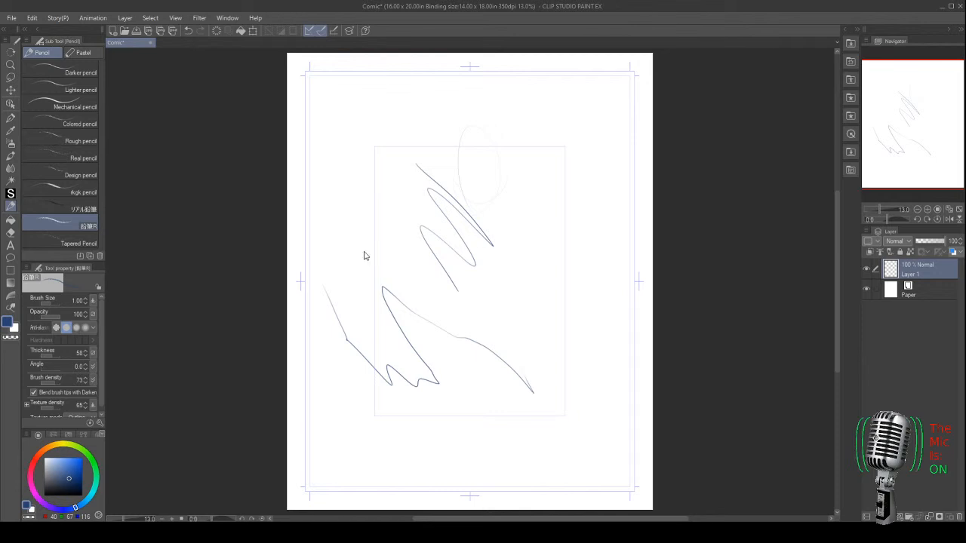
key("ctrl+z")
key("ctrl+z")
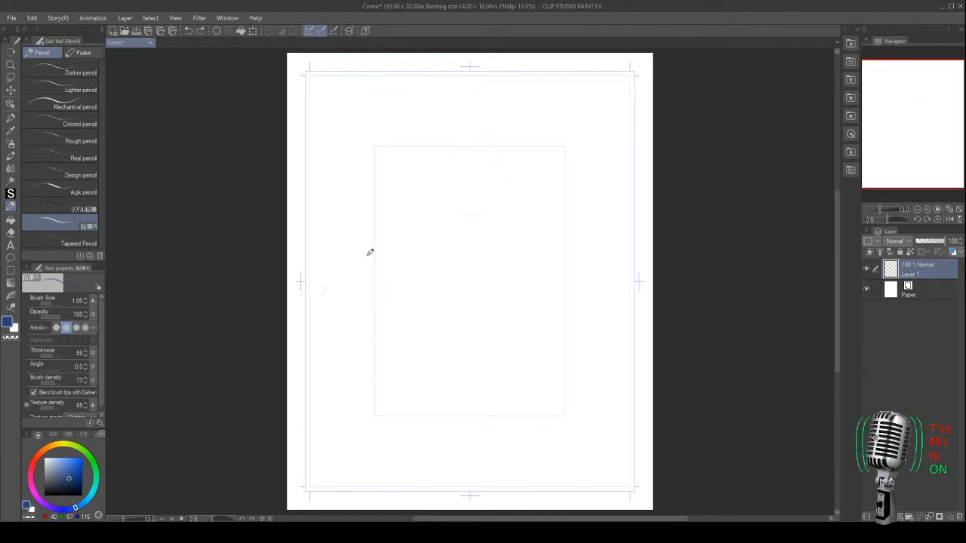
mouse_move(442, 202)
left_mouse_down()
mouse_move(402, 258)
mouse_move(421, 434)
left_mouse_up()
key("ctrl+z")
- Sketch an oval head with facial guidelines, plus the neck, shoulders, chest and start of the waist with the pencil
left_click_drag(473, 136, 516, 180)
mouse_move(500, 101)
left_mouse_down()
mouse_move(516, 147)
mouse_move(513, 170)
mouse_move(480, 130)
mouse_move(496, 104)
mouse_move(515, 164)
mouse_move(502, 113)
left_mouse_up()
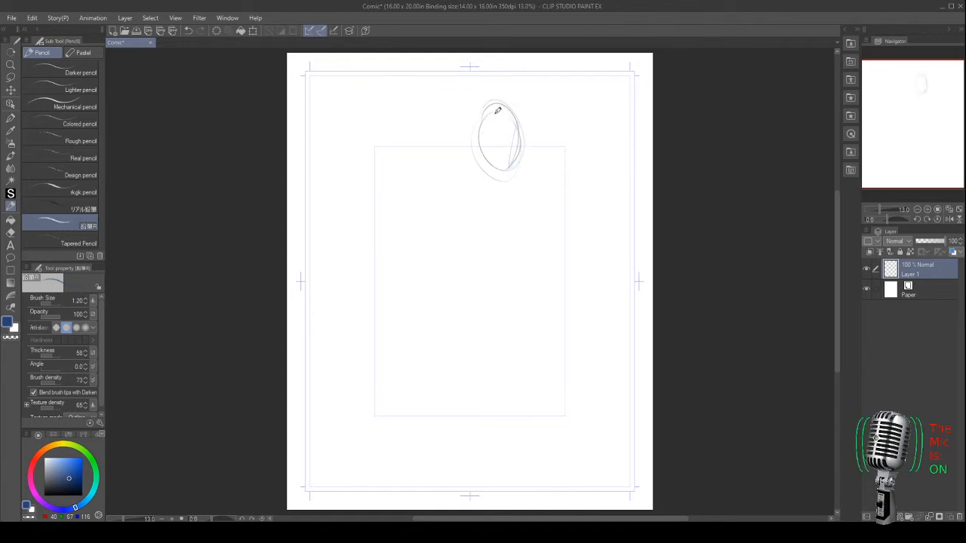
mouse_move(500, 121)
left_mouse_down()
mouse_move(502, 169)
mouse_move(501, 106)
mouse_move(484, 153)
mouse_move(512, 139)
mouse_move(507, 163)
mouse_move(523, 151)
mouse_move(512, 131)
mouse_move(518, 145)
mouse_move(520, 127)
mouse_move(495, 104)
mouse_move(500, 161)
mouse_move(481, 138)
mouse_move(499, 134)
mouse_move(503, 159)
mouse_move(476, 130)
mouse_move(503, 134)
mouse_move(501, 112)
mouse_move(506, 135)
mouse_move(476, 129)
mouse_move(508, 174)
mouse_move(492, 192)
mouse_move(503, 173)
mouse_move(496, 179)
mouse_move(529, 186)
mouse_move(492, 189)
mouse_move(482, 179)
mouse_move(508, 168)
mouse_move(549, 190)
mouse_move(486, 194)
mouse_move(503, 181)
mouse_move(494, 173)
mouse_move(483, 181)
mouse_move(486, 189)
mouse_move(519, 160)
mouse_move(514, 175)
mouse_move(497, 175)
mouse_move(523, 241)
mouse_move(487, 245)
mouse_move(473, 240)
mouse_move(493, 195)
mouse_move(527, 219)
mouse_move(523, 240)
mouse_move(464, 240)
mouse_move(458, 218)
mouse_move(463, 241)
mouse_move(460, 190)
mouse_move(460, 232)
mouse_move(483, 236)
mouse_move(457, 240)
mouse_move(461, 192)
mouse_move(480, 243)
left_mouse_up()
mouse_move(539, 195)
left_mouse_down()
mouse_move(522, 273)
mouse_move(500, 275)
mouse_move(512, 264)
mouse_move(492, 243)
mouse_move(497, 291)
mouse_move(522, 112)
mouse_move(487, 153)
mouse_move(517, 106)
mouse_move(524, 139)
mouse_move(483, 128)
mouse_move(492, 151)
mouse_move(500, 132)
mouse_move(488, 133)
mouse_move(504, 141)
mouse_move(505, 161)
mouse_move(518, 128)
mouse_move(509, 126)
mouse_move(523, 153)
left_mouse_up()
mouse_move(483, 104)
left_mouse_down()
mouse_move(491, 171)
mouse_move(556, 195)
mouse_move(541, 211)
left_mouse_up()
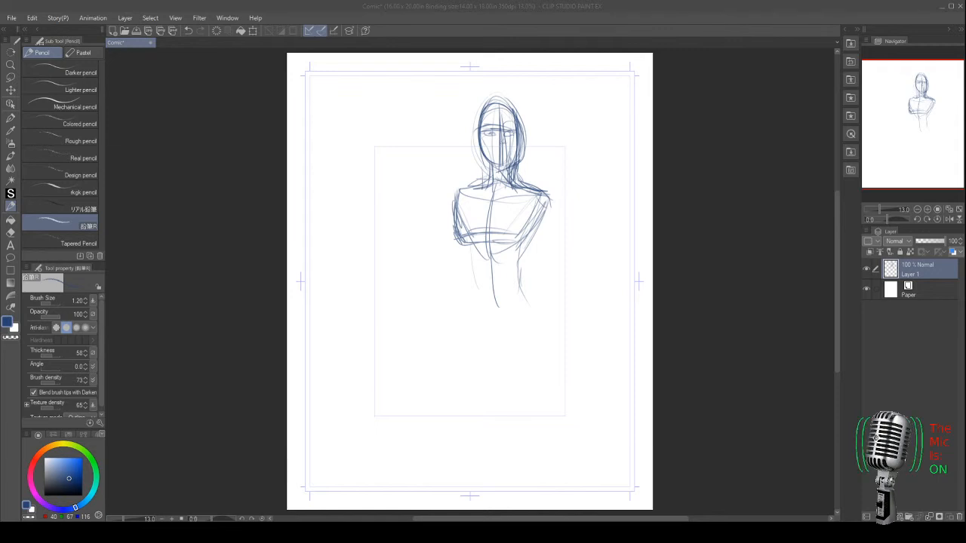
- Sketch the figure's ribcage sides, waist, hips and outer thigh contours below the chest
left_click(292, 256)
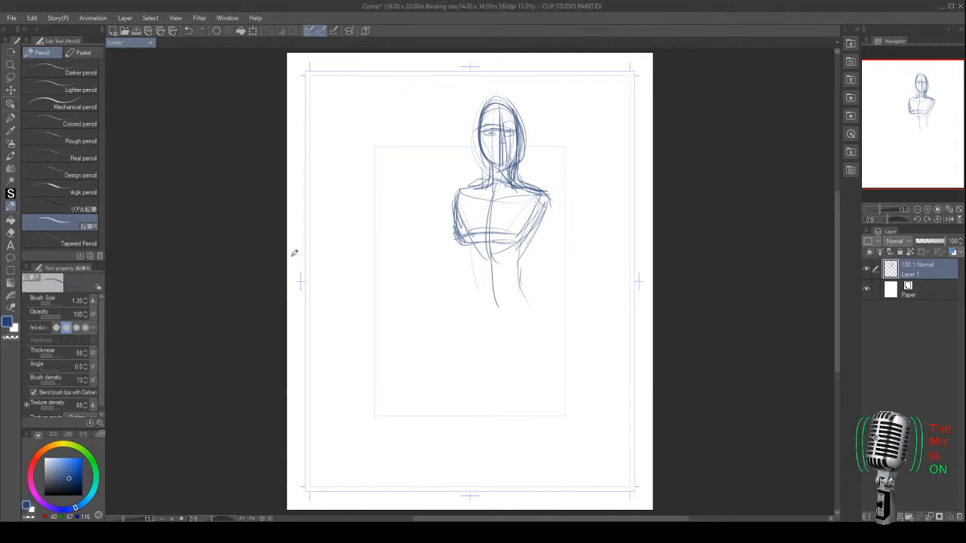
mouse_move(475, 239)
left_mouse_down()
mouse_move(503, 246)
mouse_move(465, 245)
mouse_move(476, 268)
left_mouse_up()
left_click_drag(528, 232, 515, 279)
mouse_move(474, 249)
left_mouse_down()
mouse_move(503, 244)
mouse_move(462, 249)
left_mouse_up()
mouse_move(458, 190)
left_mouse_down()
mouse_move(451, 234)
mouse_move(468, 249)
left_mouse_up()
mouse_move(462, 244)
left_mouse_down()
mouse_move(472, 277)
mouse_move(467, 249)
mouse_move(476, 278)
mouse_move(501, 280)
mouse_move(484, 254)
mouse_move(493, 281)
mouse_move(518, 268)
mouse_move(538, 314)
left_mouse_up()
left_click_drag(529, 272, 531, 314)
left_click_drag(522, 246, 540, 302)
left_click_drag(465, 268, 458, 337)
left_click_drag(462, 287, 472, 408)
mouse_move(539, 303)
left_mouse_down()
mouse_move(535, 328)
mouse_move(528, 438)
left_mouse_up()
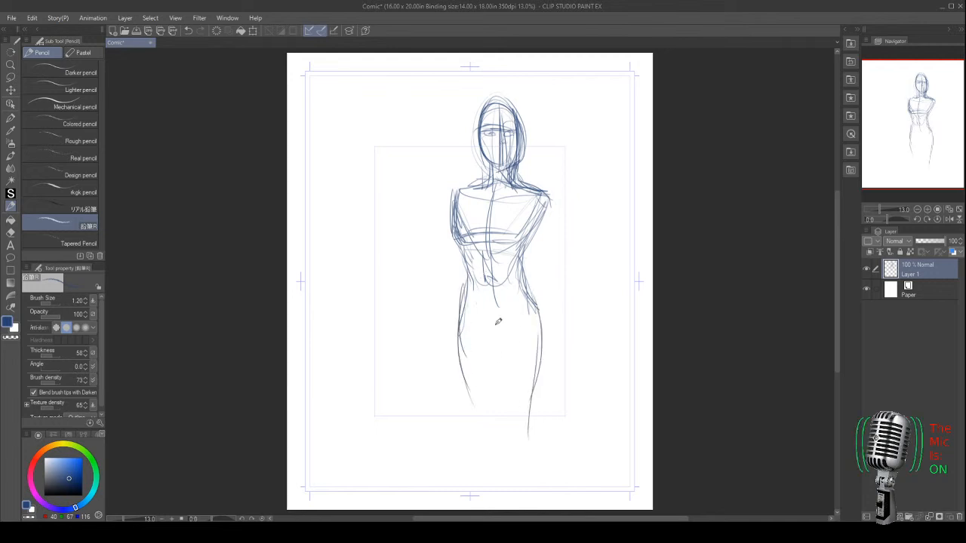
- Sketch the V-shaped pelvis lines and inner thighs, and reinforce the outer thigh contours
left_click_drag(509, 311, 498, 350)
left_click_drag(468, 270, 504, 361)
left_click_drag(518, 278, 512, 307)
left_click_drag(524, 261, 505, 331)
left_click_drag(477, 293, 495, 368)
left_click_drag(501, 324, 496, 426)
left_click_drag(541, 303, 540, 416)
left_click_drag(465, 353, 466, 390)
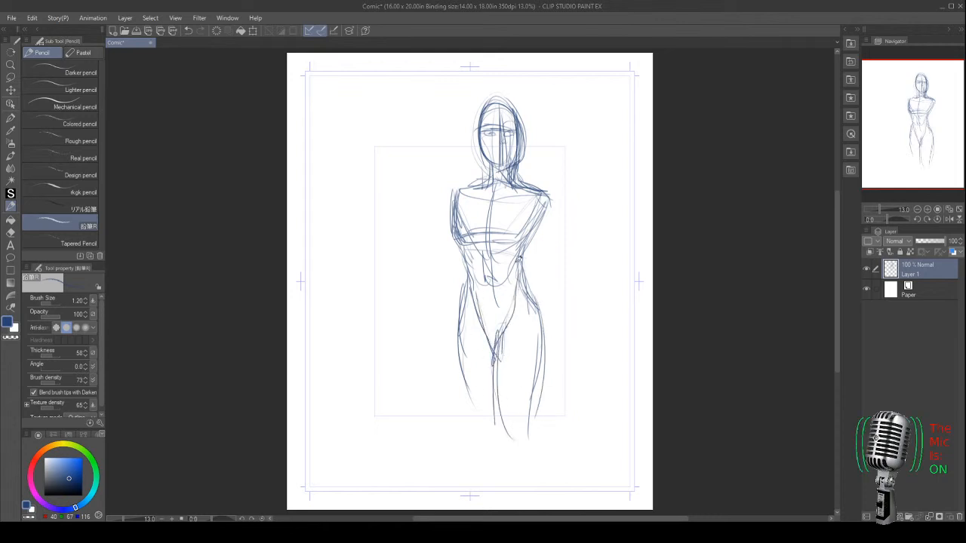
- Sketch the figure's left arm hanging down, from the rounded shoulder through the forearm to a closed fist
left_click_drag(539, 186, 553, 201)
mouse_move(520, 172)
left_mouse_down()
mouse_move(559, 199)
mouse_move(542, 193)
mouse_move(567, 226)
mouse_move(534, 236)
left_mouse_up()
mouse_move(542, 194)
left_mouse_down()
mouse_move(565, 218)
mouse_move(560, 263)
left_mouse_up()
left_click_drag(565, 220, 567, 274)
left_click_drag(536, 222, 551, 281)
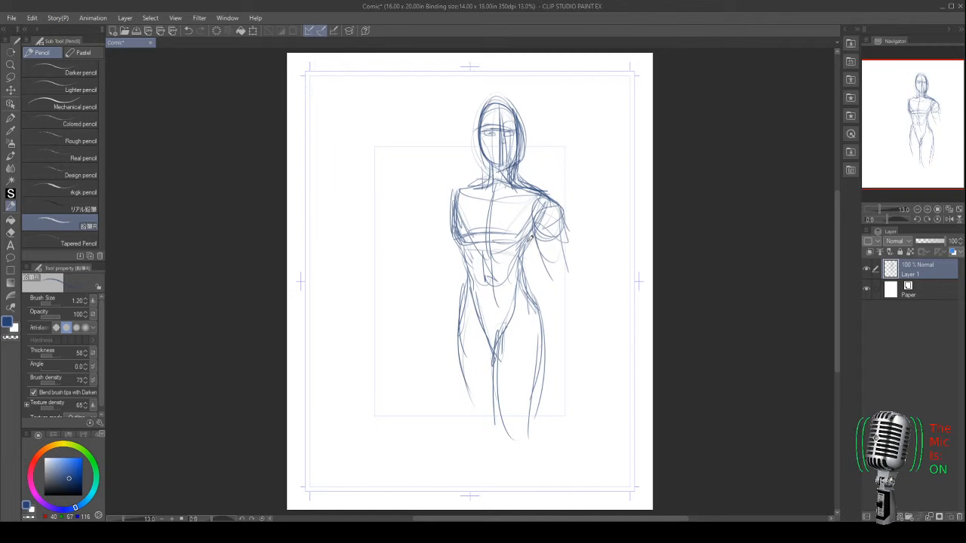
left_click_drag(534, 219, 545, 248)
left_click_drag(549, 192, 562, 285)
mouse_move(518, 174)
left_mouse_down()
mouse_move(566, 205)
mouse_move(572, 269)
mouse_move(556, 294)
left_mouse_up()
mouse_move(565, 217)
left_mouse_down()
mouse_move(575, 294)
mouse_move(564, 344)
left_mouse_up()
mouse_move(573, 263)
left_mouse_down()
mouse_move(566, 332)
mouse_move(574, 286)
mouse_move(562, 299)
mouse_move(575, 361)
left_mouse_up()
left_click_drag(572, 322, 568, 376)
mouse_move(557, 340)
left_mouse_down()
mouse_move(565, 384)
mouse_move(557, 376)
left_mouse_up()
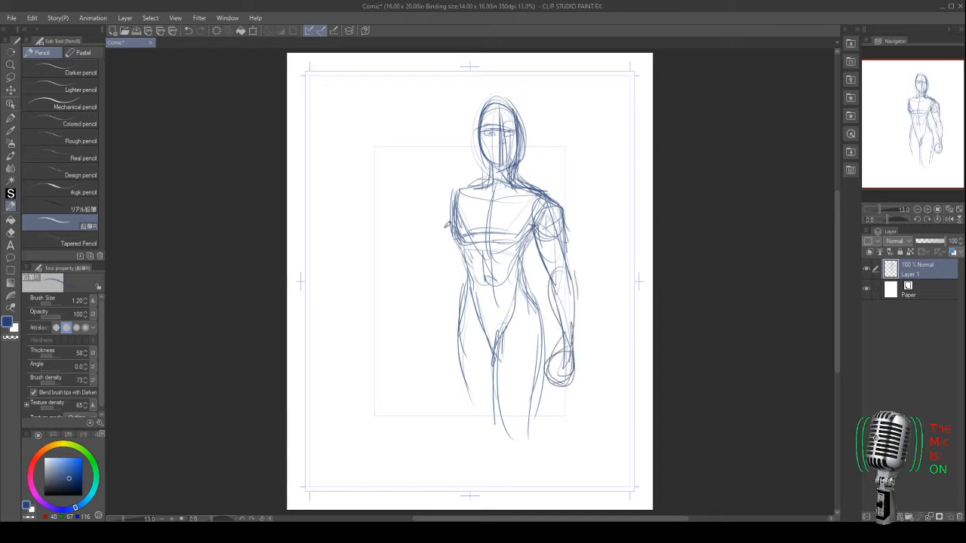
- Sketch the figure's right arm hanging beside the torso, with upper arm, forearm and a rough fist
mouse_move(455, 187)
left_mouse_down()
mouse_move(446, 271)
mouse_move(435, 257)
mouse_move(453, 189)
mouse_move(446, 279)
left_mouse_up()
left_click_drag(450, 226, 438, 290)
left_click_drag(456, 255, 438, 305)
left_click_drag(453, 201, 440, 298)
mouse_move(460, 246)
left_mouse_down()
mouse_move(447, 277)
mouse_move(435, 276)
left_mouse_up()
left_click_drag(448, 255, 431, 313)
left_click_drag(450, 277, 435, 331)
mouse_move(462, 267)
left_mouse_down()
mouse_move(436, 344)
mouse_move(433, 320)
mouse_move(434, 356)
mouse_move(459, 343)
mouse_move(435, 359)
left_mouse_up()
left_click_drag(436, 313, 430, 352)
left_click_drag(439, 355, 461, 361)
left_click_drag(432, 316, 442, 364)
mouse_move(461, 331)
left_mouse_down()
mouse_move(441, 361)
mouse_move(436, 346)
left_mouse_up()
left_click_drag(453, 351, 459, 357)
- Reinforce the outlines of the figure's left shoulder, upper arm and forearm
left_click_drag(557, 309, 563, 355)
left_click_drag(545, 273, 562, 356)
mouse_move(551, 276)
left_mouse_down()
mouse_move(565, 352)
mouse_move(566, 339)
left_mouse_up()
left_click_drag(534, 232, 549, 278)
mouse_move(552, 199)
left_mouse_down()
mouse_move(561, 284)
mouse_move(571, 247)
left_mouse_up()
left_click_drag(526, 179, 558, 198)
left_click_drag(559, 213, 574, 275)
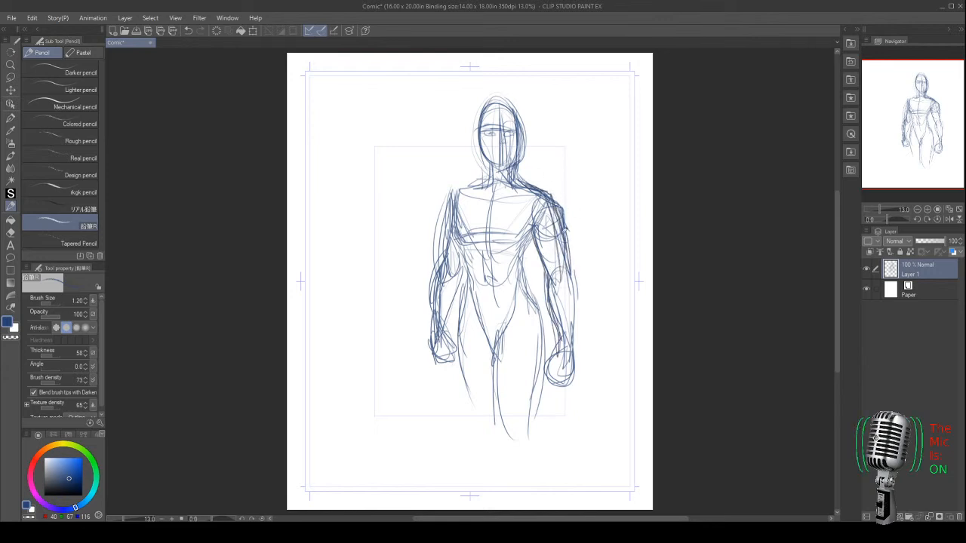
- Strengthen the figure's right shoulder line and the waist, hip and thigh contours, extending the thighs toward the knees
left_click_drag(487, 175, 450, 194)
left_click_drag(480, 179, 444, 205)
left_click_drag(474, 269, 462, 304)
mouse_move(523, 232)
left_mouse_down()
mouse_move(545, 325)
mouse_move(533, 424)
left_mouse_up()
left_click_drag(500, 346, 501, 420)
left_click_drag(499, 366, 496, 436)
left_click_drag(462, 352, 481, 415)
left_click_drag(471, 399, 493, 433)
- Scale the sketched figure down to 88% and move it up the page to make room for the legs
key("ctrl+t")
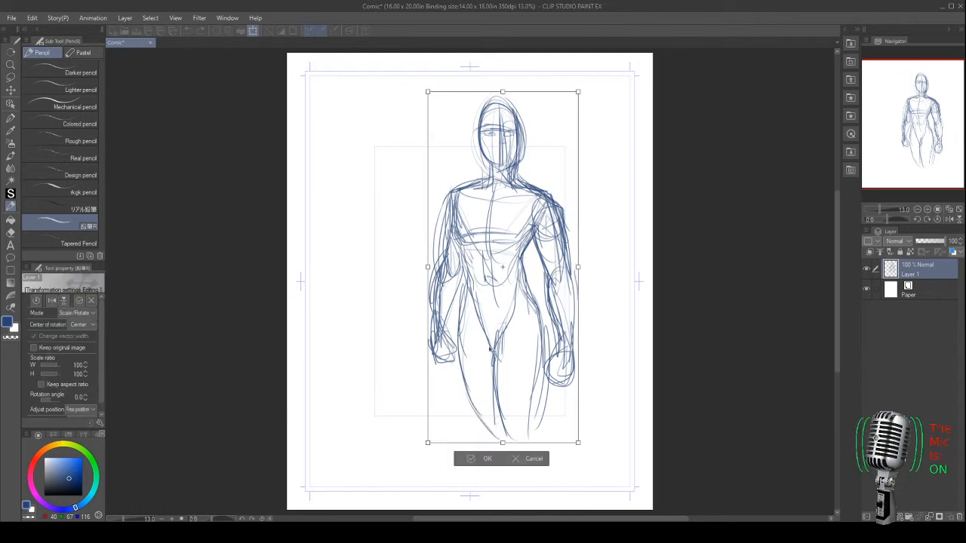
left_click_drag(428, 443, 445, 401)
left_click_drag(478, 295, 472, 276)
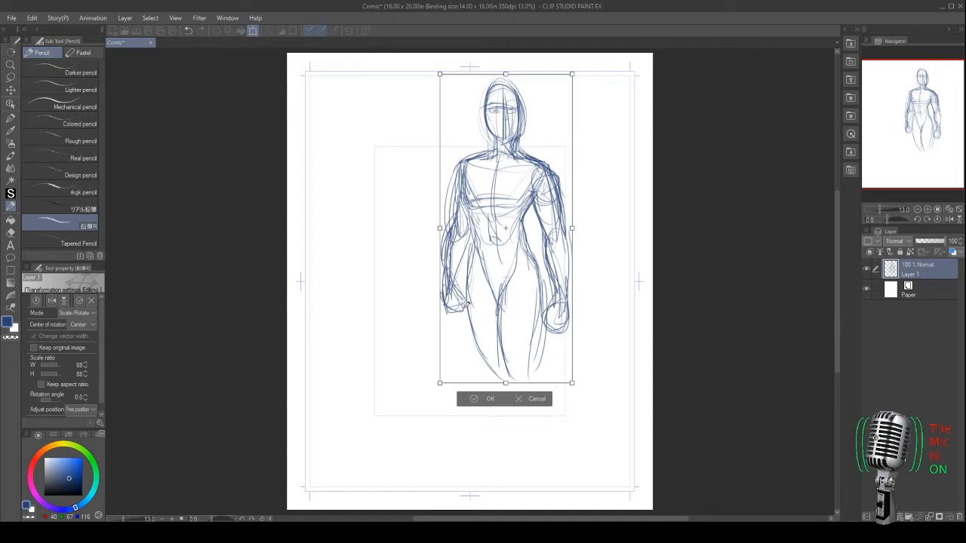
key("Return")
- Sketch the front leg's oval knee, shin and calf, tapering down to the ankle
mouse_move(523, 384)
left_mouse_down()
mouse_move(488, 354)
mouse_move(510, 407)
mouse_move(532, 337)
mouse_move(533, 385)
mouse_move(516, 365)
mouse_move(532, 434)
mouse_move(516, 416)
mouse_move(531, 457)
mouse_move(517, 469)
mouse_move(529, 498)
left_mouse_up()
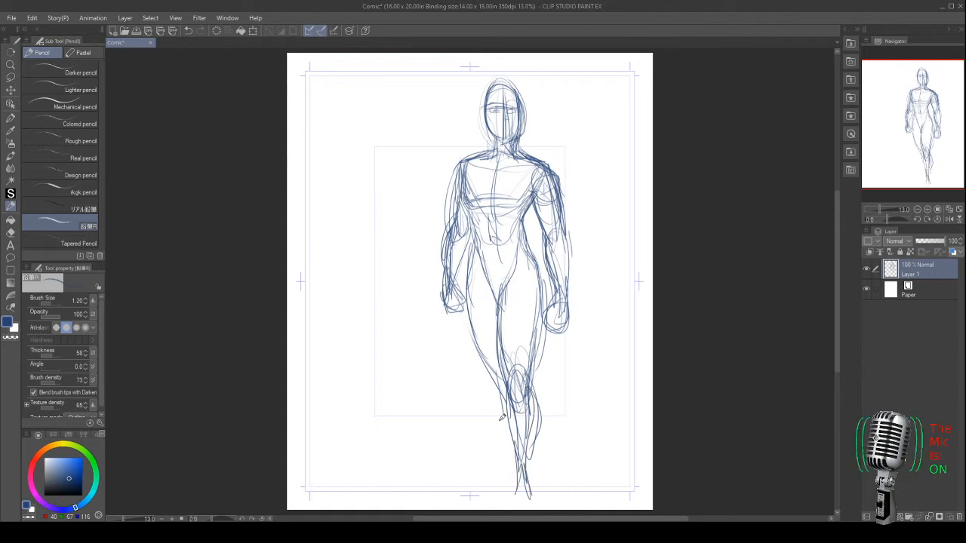
- Scale the figure to 97% and reposition it slightly higher and toward the page's right edge
key("ctrl+t")
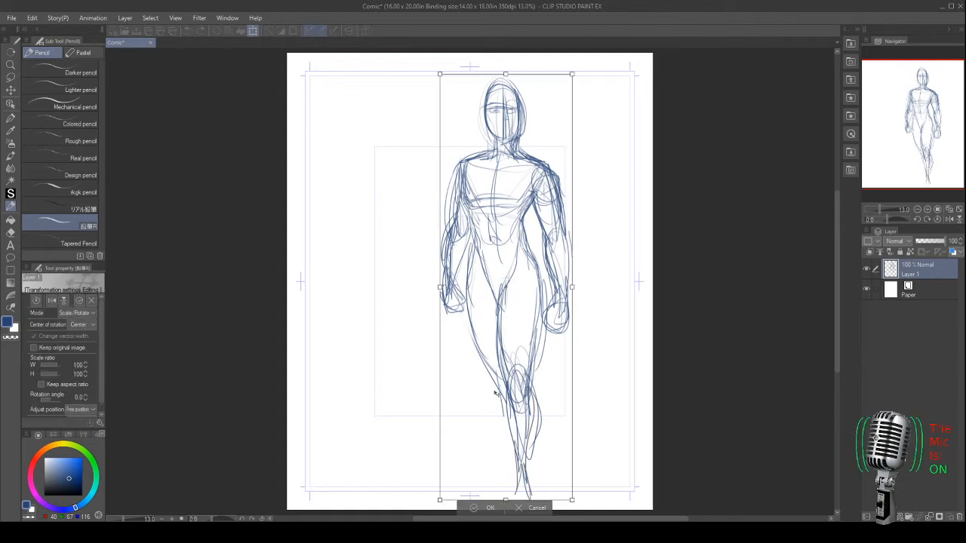
left_click_drag(445, 498, 461, 376)
left_click_drag(489, 246, 501, 251)
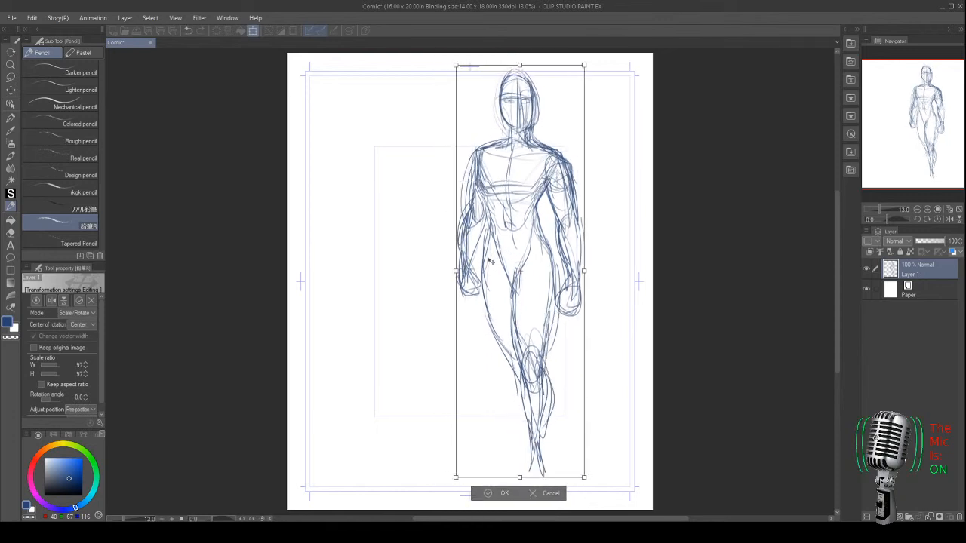
key("Return")
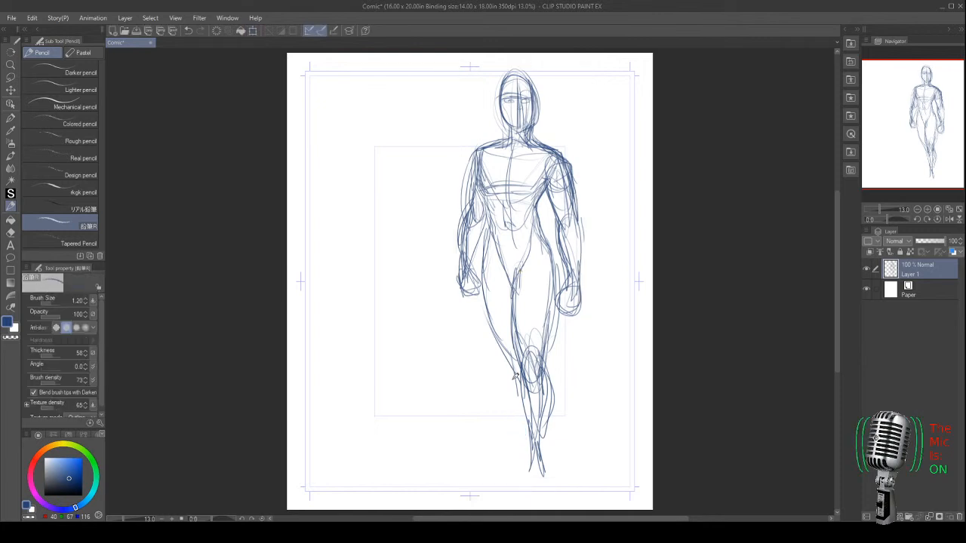
- Sketch the rear leg's lower half with a sideways-pointing foot, and add the forward-facing foot to the front leg
left_click_drag(519, 379, 511, 452)
left_click_drag(513, 444, 495, 457)
mouse_move(521, 414)
left_mouse_down()
mouse_move(512, 456)
mouse_move(485, 471)
mouse_move(520, 488)
left_mouse_up()
mouse_move(548, 456)
left_mouse_down()
mouse_move(549, 494)
mouse_move(526, 495)
mouse_move(545, 503)
left_mouse_up()
mouse_move(497, 329)
left_mouse_down()
mouse_move(518, 418)
mouse_move(507, 467)
mouse_move(495, 470)
left_mouse_up()
mouse_move(507, 465)
left_mouse_down()
mouse_move(487, 475)
mouse_move(497, 473)
left_mouse_up()
left_click_drag(518, 441, 483, 474)
left_click_drag(523, 468, 481, 476)
mouse_move(519, 450)
left_mouse_down()
mouse_move(491, 475)
mouse_move(474, 474)
left_mouse_up()
mouse_move(545, 426)
left_mouse_down()
mouse_move(531, 470)
mouse_move(545, 459)
left_mouse_up()
mouse_move(544, 457)
left_mouse_down()
mouse_move(552, 503)
mouse_move(530, 504)
mouse_move(557, 504)
left_mouse_up()
- Reinforce the contours of the front calf, knee, thighs, forearms and hands
left_click_drag(539, 413, 538, 446)
left_click_drag(557, 379, 541, 451)
left_click_drag(543, 412, 533, 442)
mouse_move(539, 378)
left_mouse_down()
mouse_move(530, 427)
mouse_move(544, 467)
left_mouse_up()
left_click_drag(545, 314, 551, 373)
left_click_drag(544, 271, 539, 394)
left_click_drag(520, 256, 513, 342)
mouse_move(543, 215)
left_mouse_down()
mouse_move(557, 314)
mouse_move(581, 318)
mouse_move(582, 213)
mouse_move(581, 314)
left_mouse_up()
left_click_drag(466, 225, 460, 294)
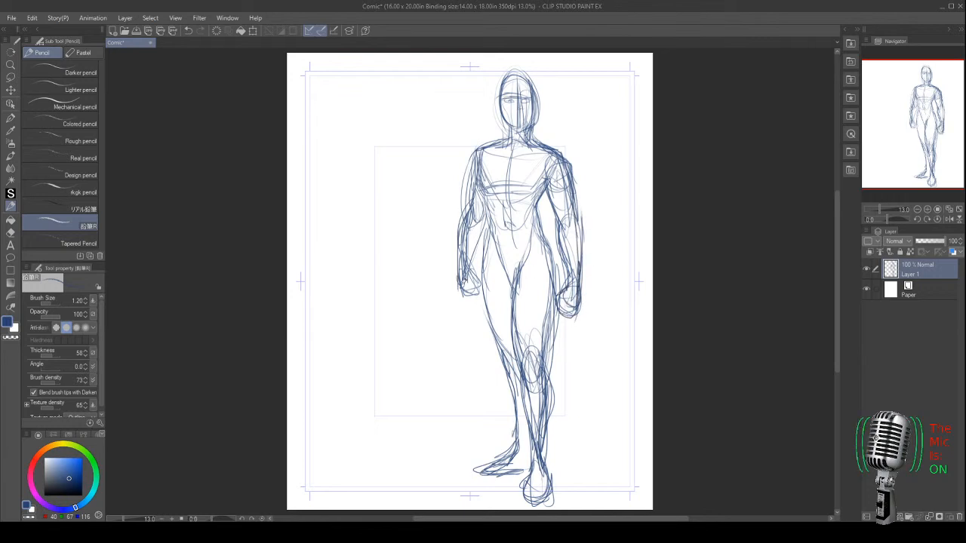
left_click_drag(329, 88, 334, 132)
left_click_drag(329, 89, 331, 101)
key("ctrl+z")
key("ctrl+z")
key("ctrl+z")
- Handwrite "Its PRIME TIME!" in the empty space beside the figure's head
mouse_move(318, 91)
left_mouse_down()
mouse_move(329, 88)
mouse_move(323, 104)
mouse_move(351, 84)
mouse_move(331, 139)
left_mouse_up()
mouse_move(332, 106)
left_mouse_down()
mouse_move(347, 136)
mouse_move(408, 84)
left_mouse_up()
left_click_drag(347, 164, 373, 153)
mouse_move(363, 157)
left_mouse_down()
mouse_move(361, 176)
mouse_move(379, 177)
mouse_move(394, 146)
mouse_move(420, 154)
mouse_move(420, 122)
mouse_move(415, 160)
mouse_move(433, 137)
left_mouse_up()
left_click_drag(432, 98, 429, 128)
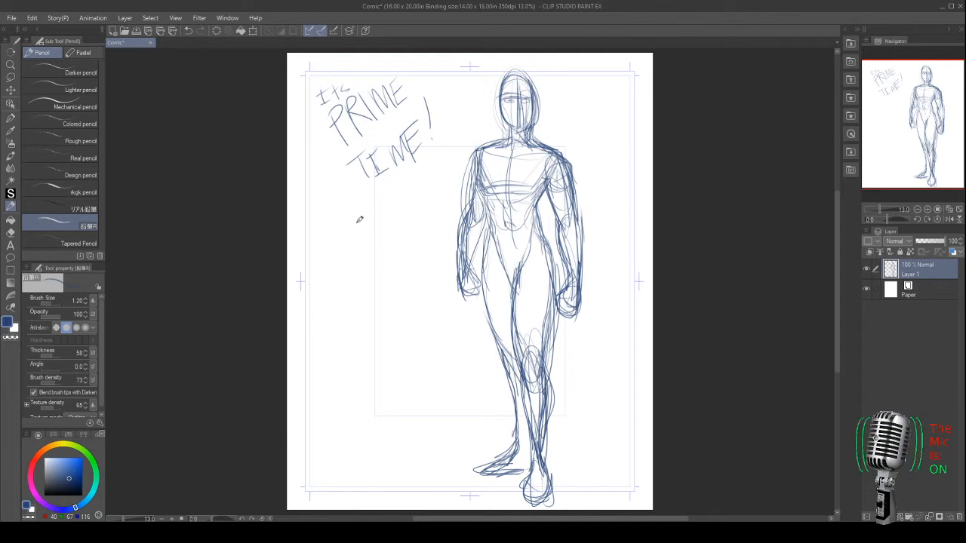
- Lasso the "Its PRIME TIME!" lettering, delete it and clear the selection
key("m")
mouse_move(311, 68)
left_mouse_down()
mouse_move(387, 55)
mouse_move(309, 69)
left_mouse_up()
key("Delete")
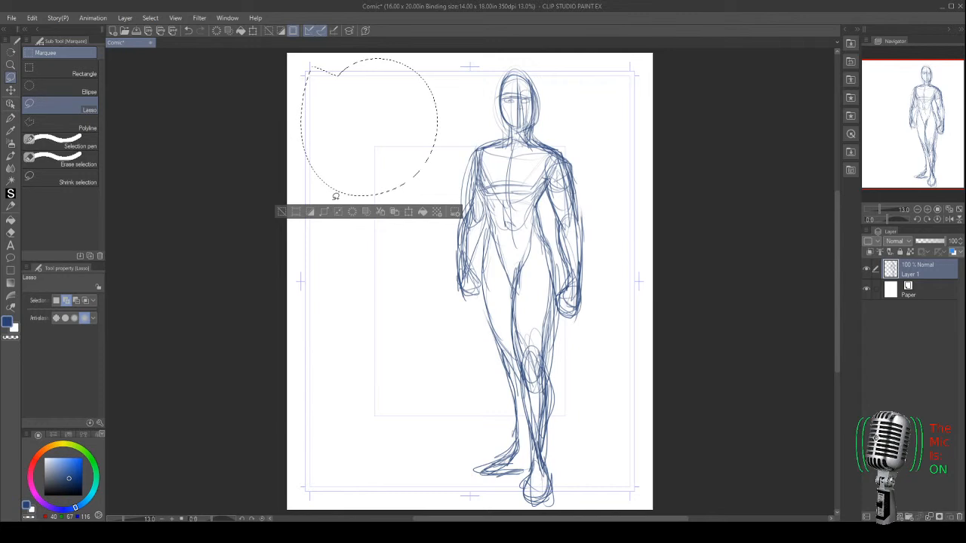
key("ctrl+d")
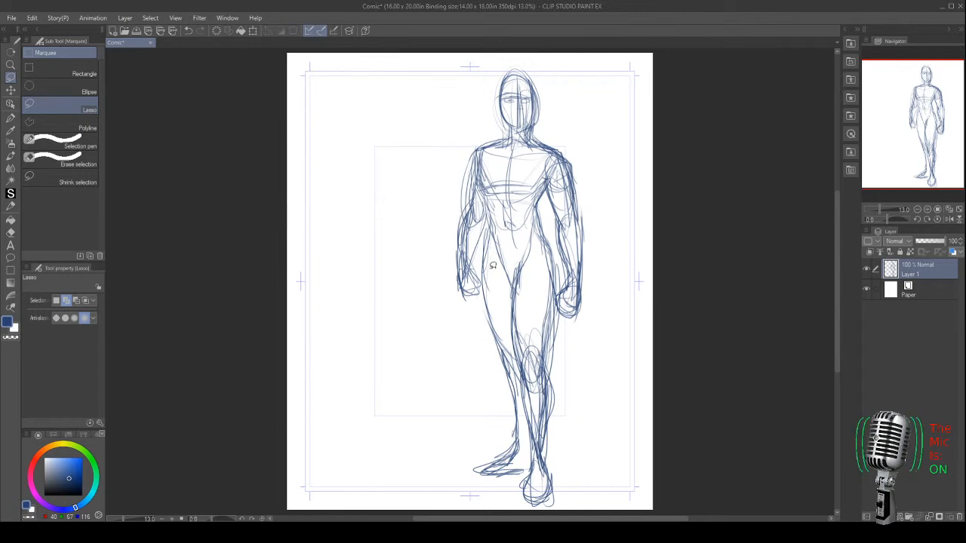
- Handwrite the note "Prime from Malibu Comics" beside the head with the O-Pen, undoing the stray strokes
key("p")
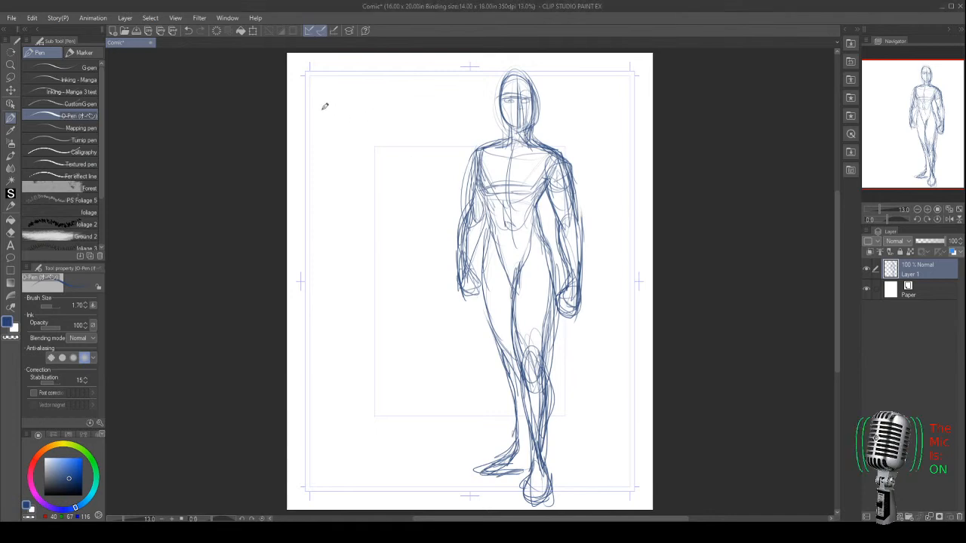
mouse_move(332, 83)
left_mouse_down()
mouse_move(332, 112)
mouse_move(370, 92)
mouse_move(391, 103)
left_mouse_up()
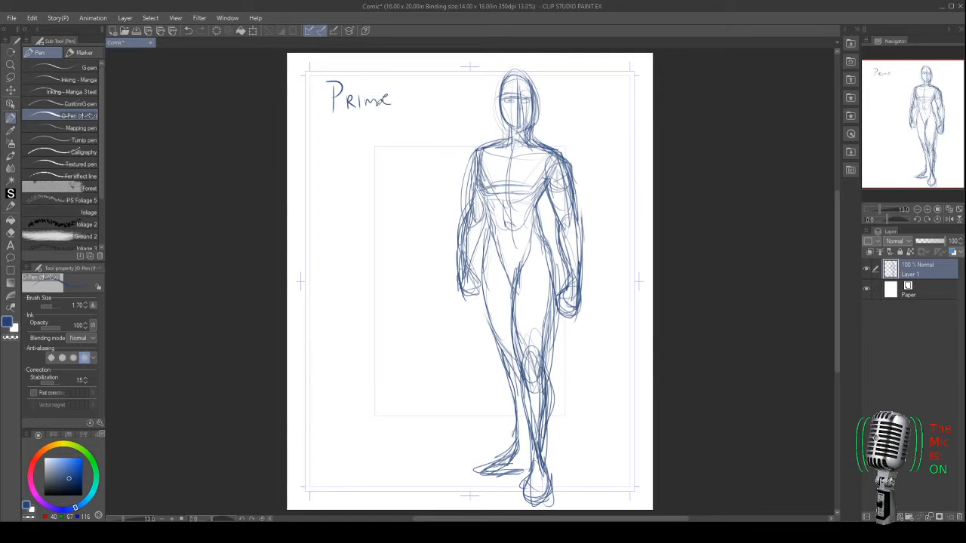
mouse_move(397, 86)
left_mouse_down()
mouse_move(428, 84)
mouse_move(415, 100)
mouse_move(437, 95)
left_mouse_up()
mouse_move(434, 95)
left_mouse_down()
mouse_move(451, 96)
mouse_move(427, 91)
mouse_move(478, 88)
left_mouse_up()
key("ctrl+z")
key("ctrl+z")
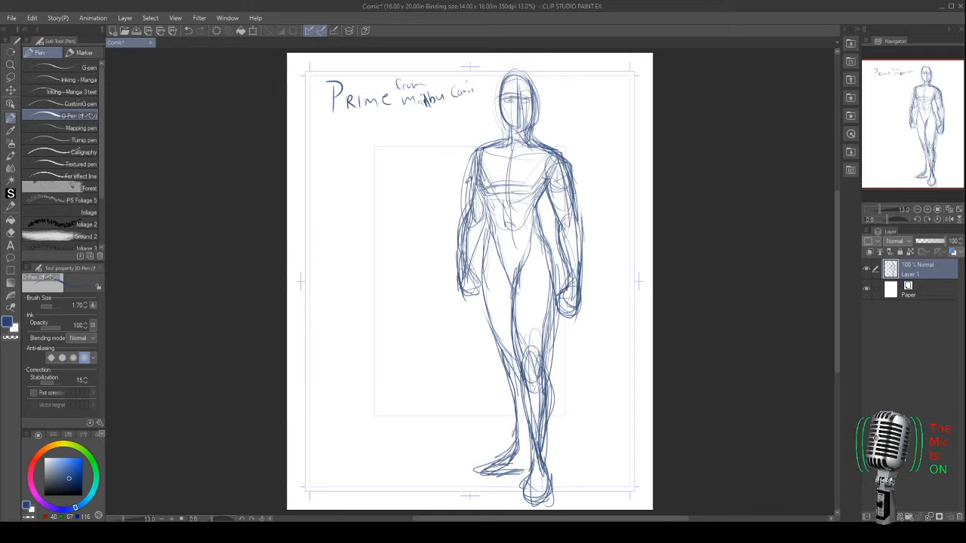
- Darken and bulk up the outlines of the figure's right arm and left shoulder with the pen
mouse_move(471, 154)
left_mouse_down()
mouse_move(464, 214)
mouse_move(475, 249)
left_mouse_up()
left_click_drag(485, 204, 471, 256)
mouse_move(468, 204)
left_mouse_down()
mouse_move(456, 277)
mouse_move(471, 270)
mouse_move(479, 287)
left_mouse_up()
left_click_drag(481, 147, 465, 221)
mouse_move(536, 137)
left_mouse_down()
mouse_move(572, 165)
mouse_move(568, 152)
mouse_move(576, 183)
left_mouse_up()
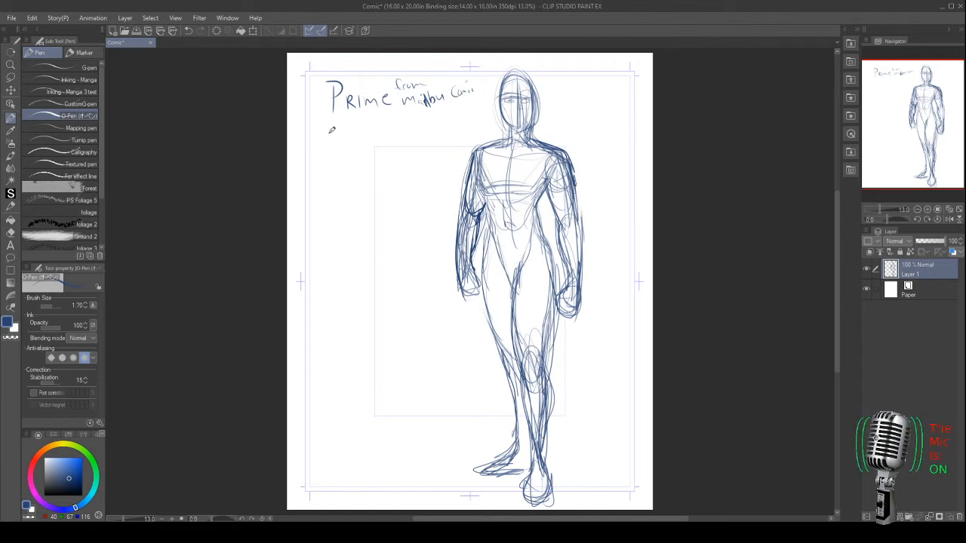
- Handwrite the note "UFC build" beneath the "Prime" heading
left_click_drag(333, 136, 344, 147)
mouse_move(349, 135)
left_mouse_down()
mouse_move(349, 144)
mouse_move(358, 140)
left_mouse_up()
mouse_move(369, 134)
left_mouse_down()
mouse_move(366, 145)
mouse_move(425, 139)
left_mouse_up()
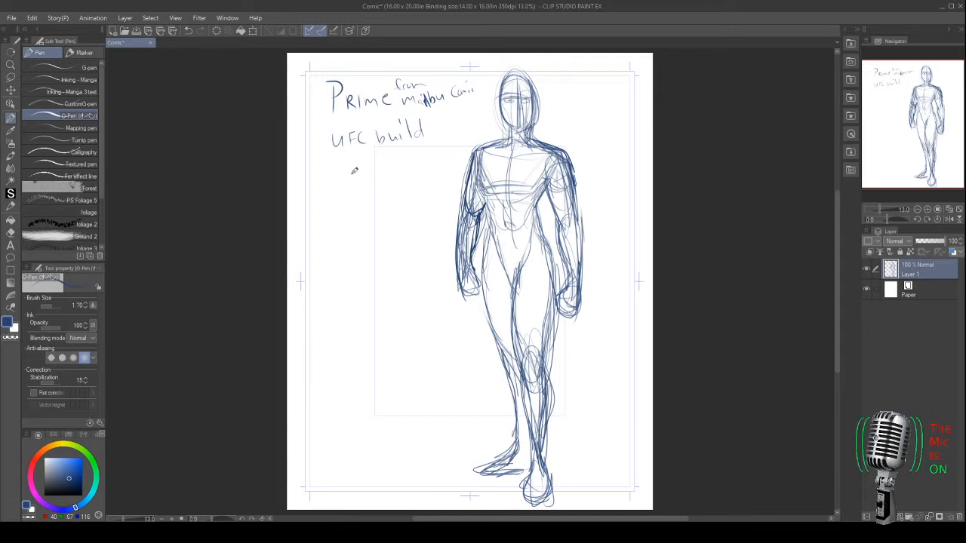
- Handwrite the note "mix of Fantasy superhero Look" beneath "UFC build"
left_click_drag(341, 168, 360, 168)
mouse_move(362, 162)
left_mouse_down()
mouse_move(413, 163)
mouse_move(417, 154)
left_mouse_up()
left_click_drag(422, 155, 435, 164)
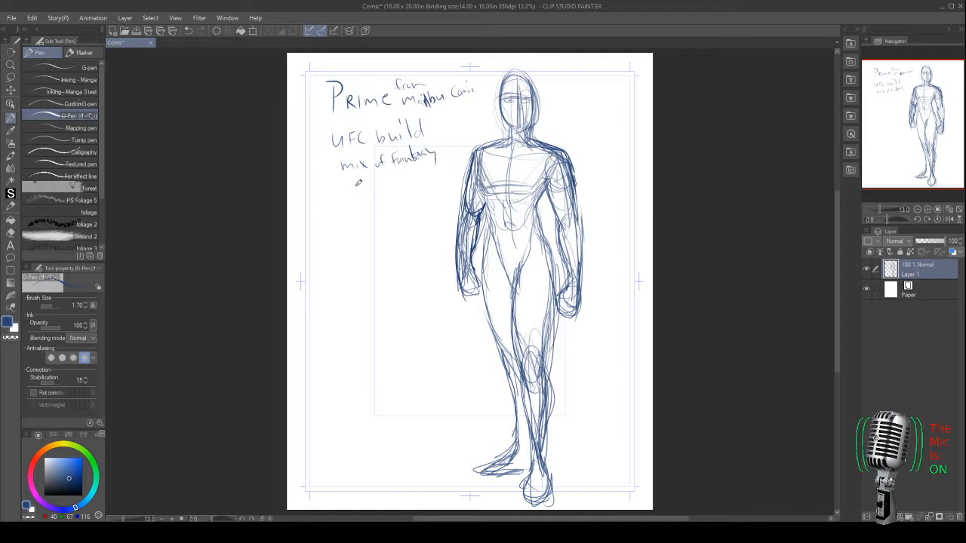
mouse_move(370, 172)
left_mouse_down()
mouse_move(363, 182)
mouse_move(425, 166)
left_mouse_up()
left_click_drag(376, 187, 382, 201)
left_click_drag(388, 191, 414, 195)
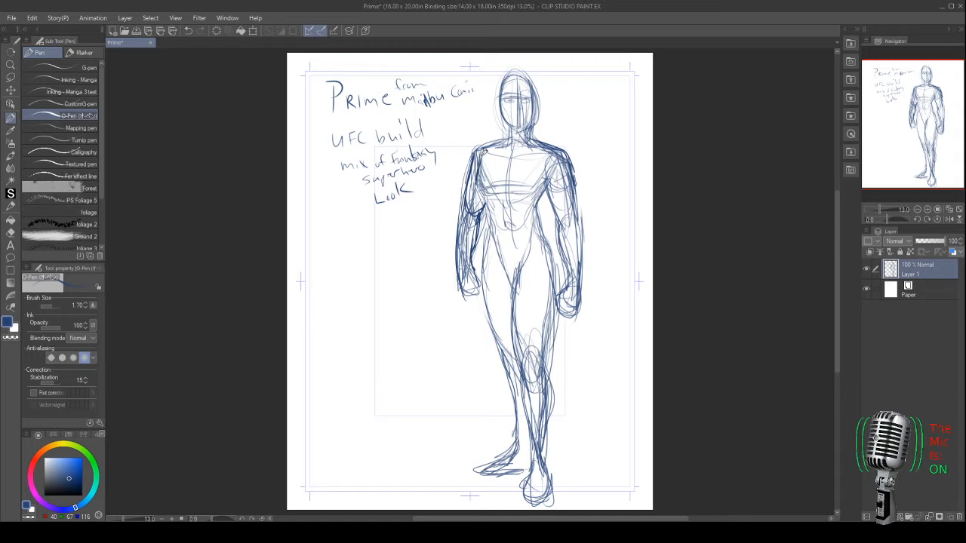
- Darken the lower edge of the chest muscles with the pen, and switch back to the pencil
left_click_drag(480, 192, 527, 190)
left_click_drag(544, 192, 490, 196)
key("p")
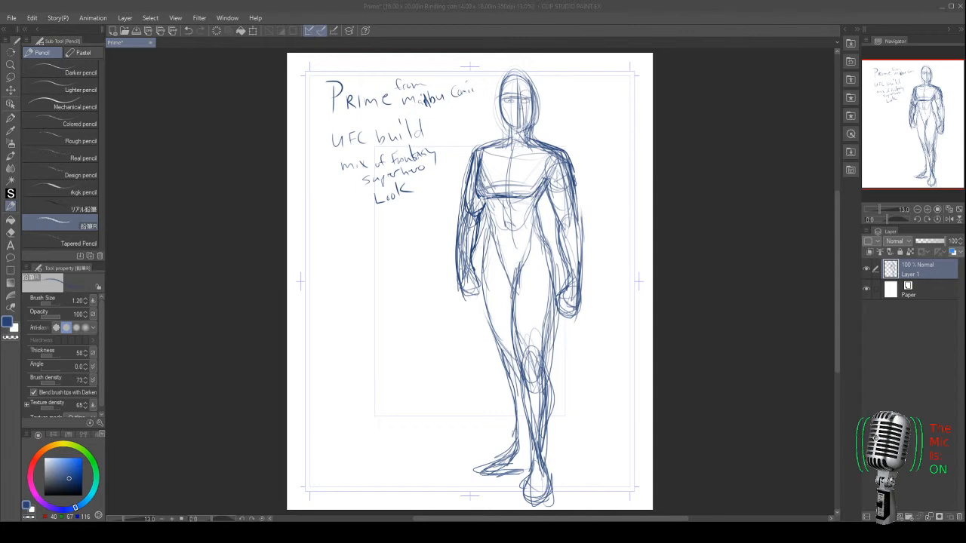
left_click(308, 330)
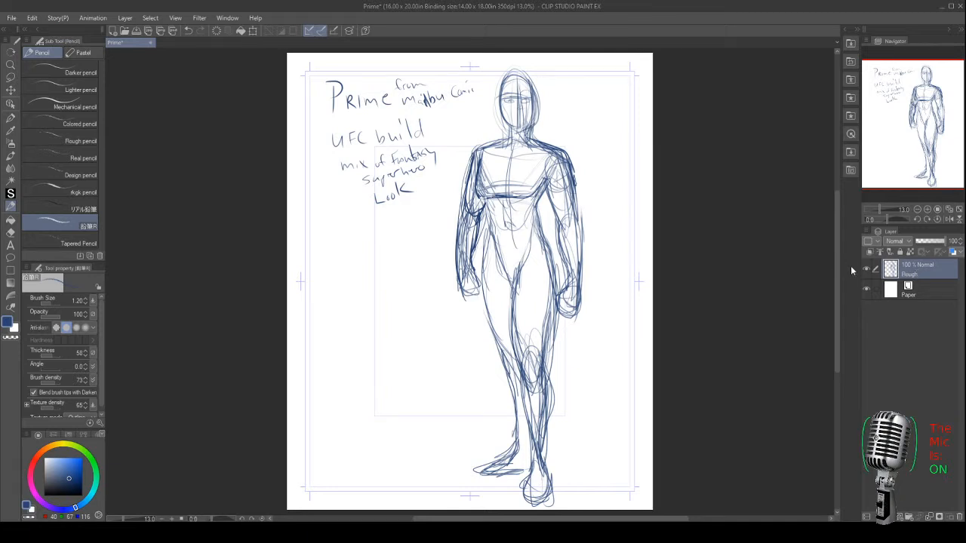
- Lower the Rough layer's opacity to 41% and add a new layer named "Sketch" above it
left_click(928, 242)
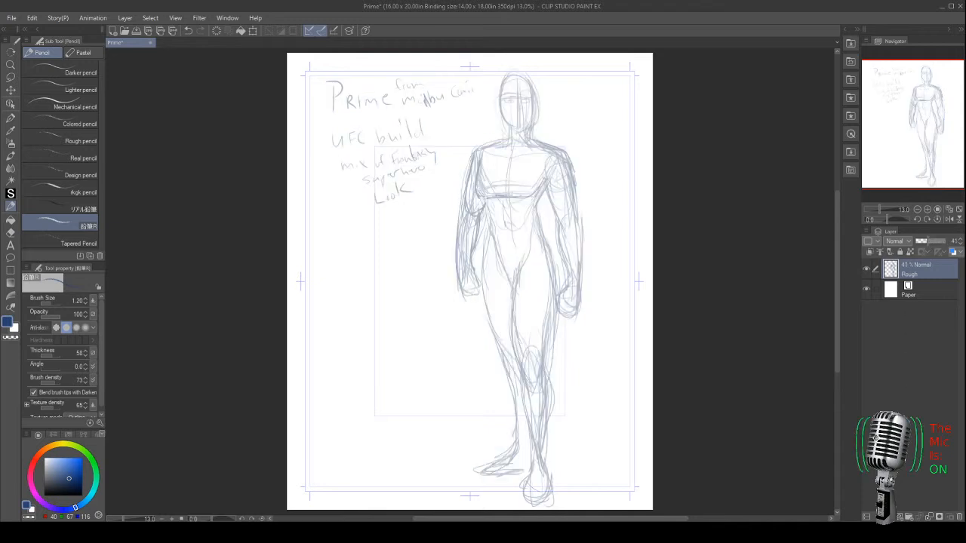
key("ctrl+shift+n")
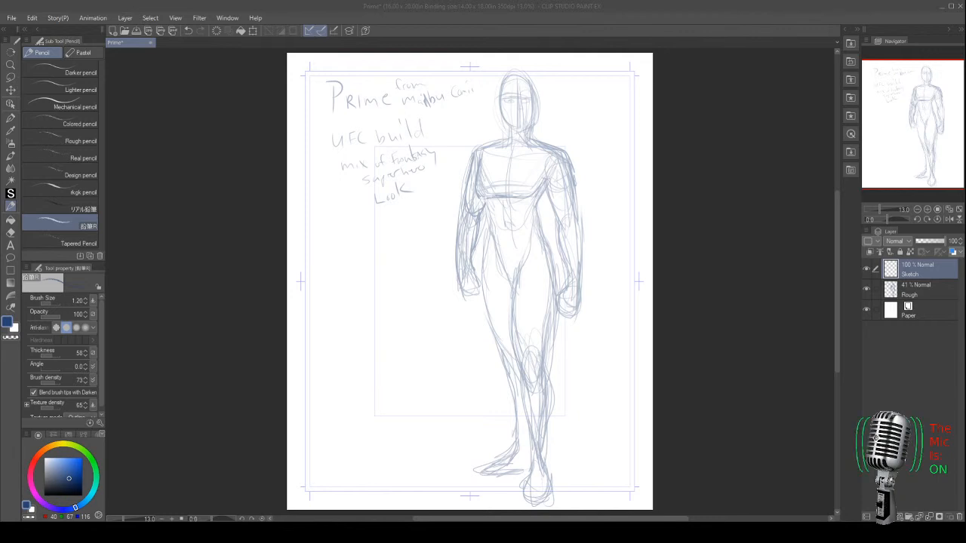
left_click(332, 250)
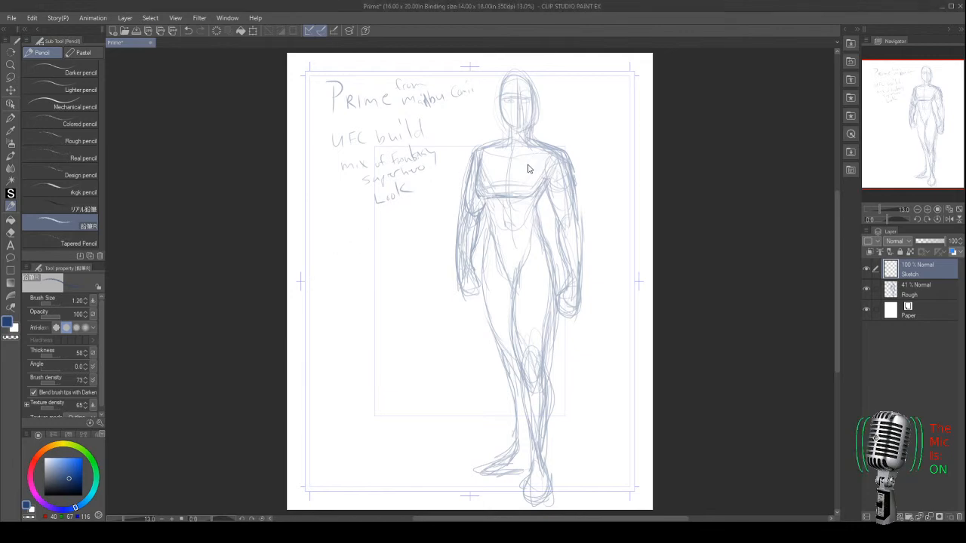
- Sketch a raised, rounded guard on the figure's left shoulder and the armour's outer edge down the upper arm
scroll(527, 153, "up", 4)
mouse_move(521, 149)
left_mouse_down()
mouse_move(520, 189)
mouse_move(490, 219)
mouse_move(493, 229)
mouse_move(490, 222)
left_mouse_up()
mouse_move(578, 194)
left_mouse_down()
mouse_move(569, 156)
mouse_move(516, 198)
left_mouse_up()
mouse_move(533, 141)
left_mouse_down()
mouse_move(515, 180)
mouse_move(579, 185)
mouse_move(632, 292)
mouse_move(632, 332)
left_mouse_up()
left_click_drag(625, 264, 634, 336)
mouse_move(631, 302)
left_mouse_down()
mouse_move(626, 332)
mouse_move(606, 323)
mouse_move(594, 348)
mouse_move(557, 355)
left_mouse_up()
- Sketch a circular emblem with a bold letter P on the left side of the figure's chest
mouse_move(521, 227)
left_mouse_down()
mouse_move(477, 282)
mouse_move(469, 306)
left_mouse_up()
mouse_move(499, 257)
left_mouse_down()
mouse_move(447, 317)
mouse_move(483, 345)
left_mouse_up()
left_click_drag(440, 277, 483, 261)
mouse_move(432, 297)
left_mouse_down()
mouse_move(446, 260)
mouse_move(498, 317)
mouse_move(453, 253)
mouse_move(430, 313)
mouse_move(479, 264)
left_mouse_up()
left_click_drag(457, 310, 444, 317)
mouse_move(443, 281)
left_mouse_down()
mouse_move(456, 346)
mouse_move(450, 291)
mouse_move(443, 332)
mouse_move(468, 347)
mouse_move(495, 264)
mouse_move(465, 355)
left_mouse_up()
mouse_move(494, 266)
left_mouse_down()
mouse_move(427, 287)
mouse_move(464, 356)
mouse_move(483, 344)
mouse_move(445, 351)
left_mouse_up()
- Sketch a small arm pad, straps running from the emblem over the left shoulder, and a cape edge outside the arm
mouse_move(600, 332)
left_mouse_down()
mouse_move(628, 354)
mouse_move(587, 364)
left_mouse_up()
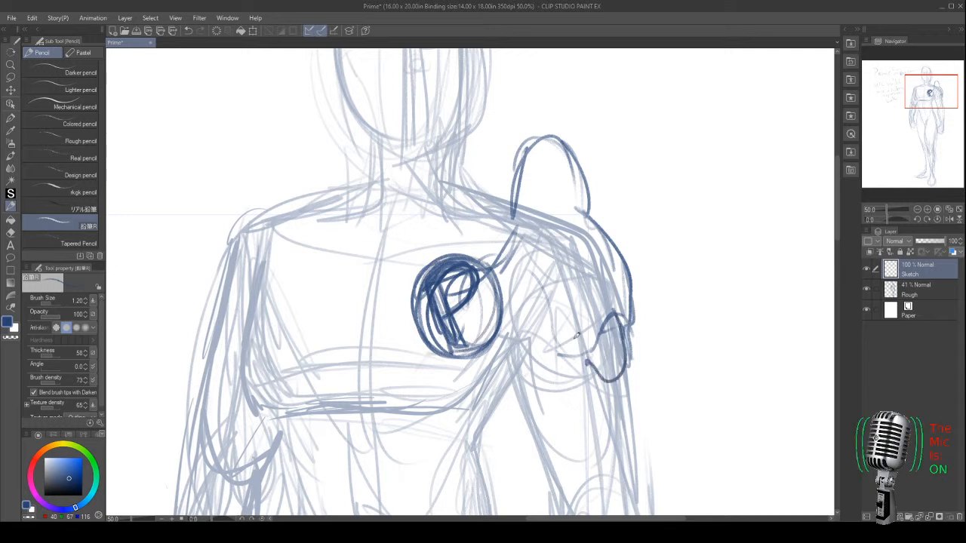
left_click_drag(492, 262, 509, 194)
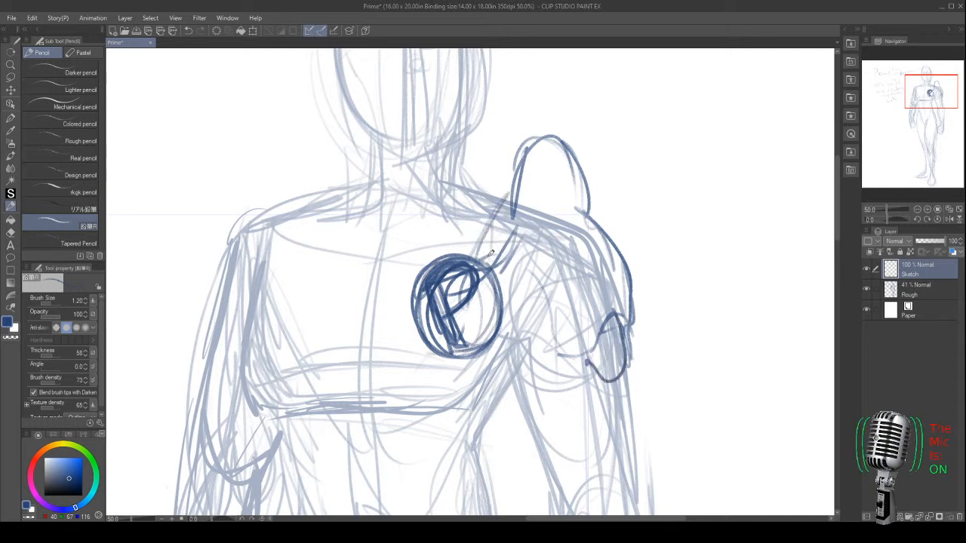
mouse_move(492, 264)
left_mouse_down()
mouse_move(569, 204)
mouse_move(599, 215)
mouse_move(574, 234)
mouse_move(594, 210)
mouse_move(662, 310)
left_mouse_up()
left_click_drag(533, 243, 592, 220)
left_click_drag(492, 265, 589, 220)
mouse_move(491, 266)
left_mouse_down()
mouse_move(557, 214)
mouse_move(524, 231)
mouse_move(548, 199)
mouse_move(534, 220)
mouse_move(604, 193)
left_mouse_up()
mouse_move(526, 246)
left_mouse_down()
mouse_move(660, 283)
mouse_move(672, 409)
left_mouse_up()
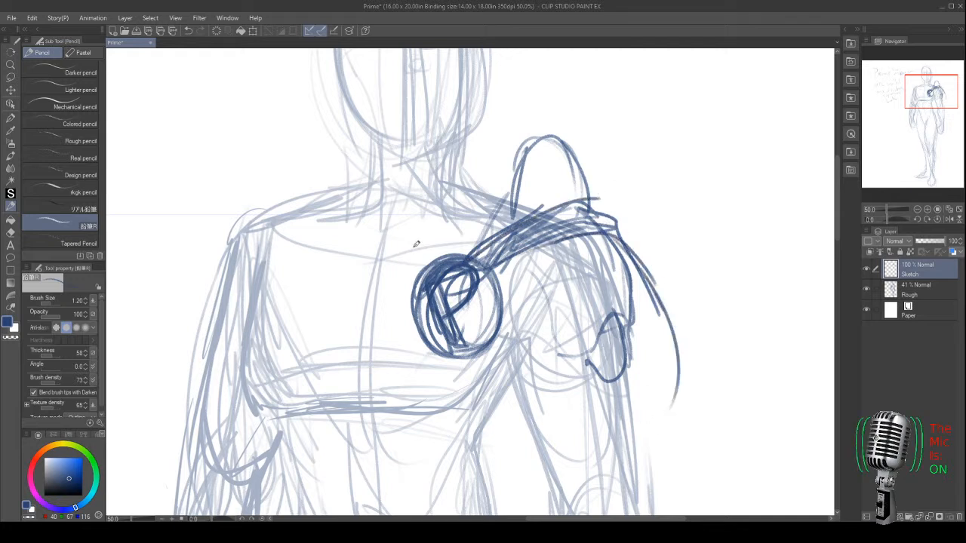
- Sketch straps running from the figure's right shoulder down to the chest emblem
left_click_drag(301, 198, 411, 281)
left_click_drag(260, 231, 413, 304)
left_click_drag(226, 217, 219, 254)
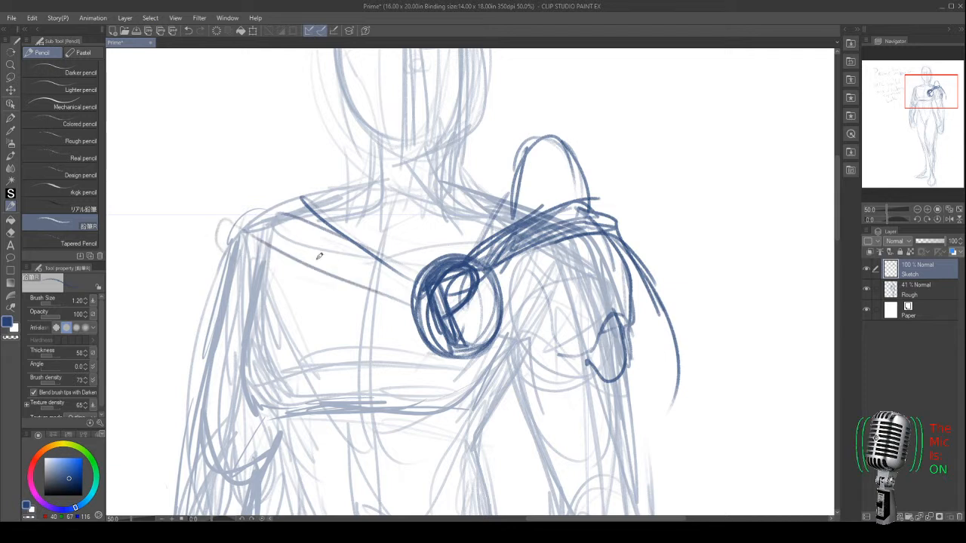
left_click_drag(316, 186, 391, 261)
mouse_move(277, 178)
left_mouse_down()
mouse_move(320, 172)
mouse_move(302, 194)
left_mouse_up()
mouse_move(251, 218)
left_mouse_down()
mouse_move(324, 181)
mouse_move(220, 222)
mouse_move(410, 305)
left_mouse_up()
left_click_drag(320, 188, 411, 272)
- Outline the lower edge of the left shoulder armour from the chest emblem around the arm pad
mouse_move(499, 355)
left_mouse_down()
mouse_move(453, 302)
mouse_move(484, 284)
mouse_move(539, 301)
mouse_move(586, 374)
left_mouse_up()
mouse_move(582, 273)
left_mouse_down()
mouse_move(591, 361)
mouse_move(570, 379)
mouse_move(532, 382)
mouse_move(505, 373)
left_mouse_up()
mouse_move(589, 372)
left_mouse_down()
mouse_move(520, 397)
mouse_move(484, 377)
mouse_move(469, 321)
mouse_move(521, 475)
left_mouse_up()
mouse_move(580, 346)
left_mouse_down()
mouse_move(597, 464)
mouse_move(582, 352)
mouse_move(598, 461)
mouse_move(540, 286)
left_mouse_up()
- Draw the muscle contours of the figure's left upper arm down to the inner elbow and forearm
left_click_drag(566, 183, 557, 309)
left_click_drag(570, 219, 527, 355)
left_click_drag(557, 271, 514, 380)
left_click_drag(561, 234, 527, 343)
left_click_drag(550, 194, 562, 288)
mouse_move(524, 351)
left_mouse_down()
mouse_move(515, 394)
mouse_move(537, 441)
left_mouse_up()
mouse_move(528, 340)
left_mouse_down()
mouse_move(515, 381)
mouse_move(545, 456)
left_mouse_up()
left_click_drag(540, 442, 545, 483)
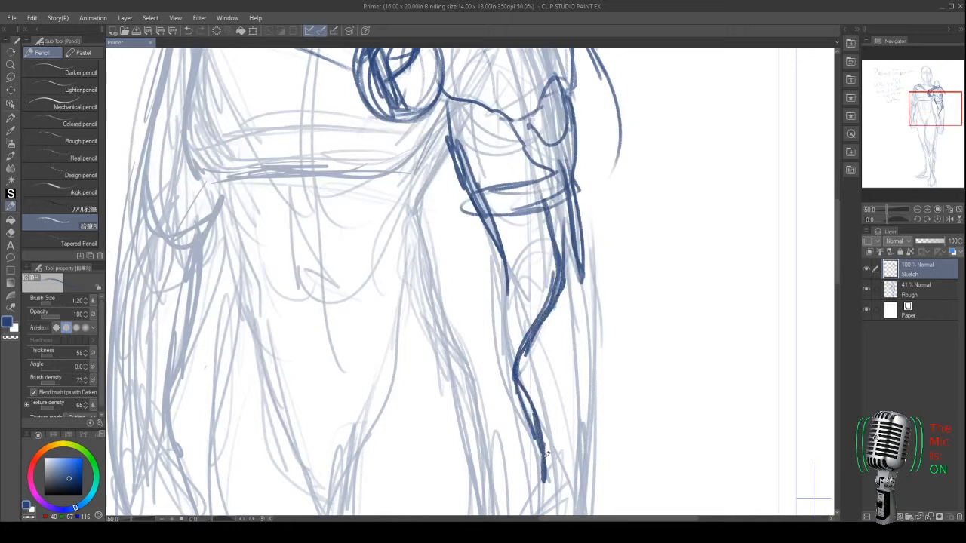
- Darken the inner and outer contours of the figure's left forearm down to the wrist
left_click_drag(504, 255, 513, 376)
left_click_drag(506, 303, 528, 419)
mouse_move(519, 369)
left_mouse_down()
mouse_move(549, 444)
mouse_move(524, 284)
mouse_move(506, 336)
left_mouse_up()
left_click_drag(518, 275, 508, 337)
mouse_move(559, 89)
left_mouse_down()
mouse_move(578, 240)
mouse_move(580, 336)
mouse_move(566, 381)
left_mouse_up()
left_click_drag(575, 346, 566, 395)
left_click_drag(577, 250, 575, 387)
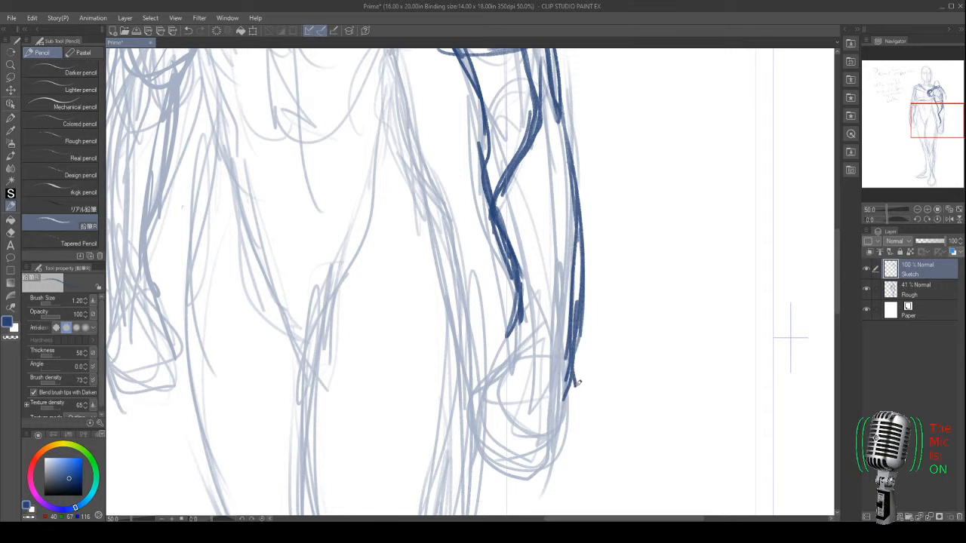
- Close the left forearm over the hand with a curved lower edge and a flared inner corner
left_click_drag(566, 350, 558, 414)
mouse_move(514, 305)
left_mouse_down()
mouse_move(495, 347)
mouse_move(542, 427)
left_mouse_up()
left_click_drag(574, 363, 537, 428)
mouse_move(565, 394)
left_mouse_down()
mouse_move(539, 426)
mouse_move(510, 317)
mouse_move(494, 352)
left_mouse_up()
left_click_drag(516, 268, 485, 347)
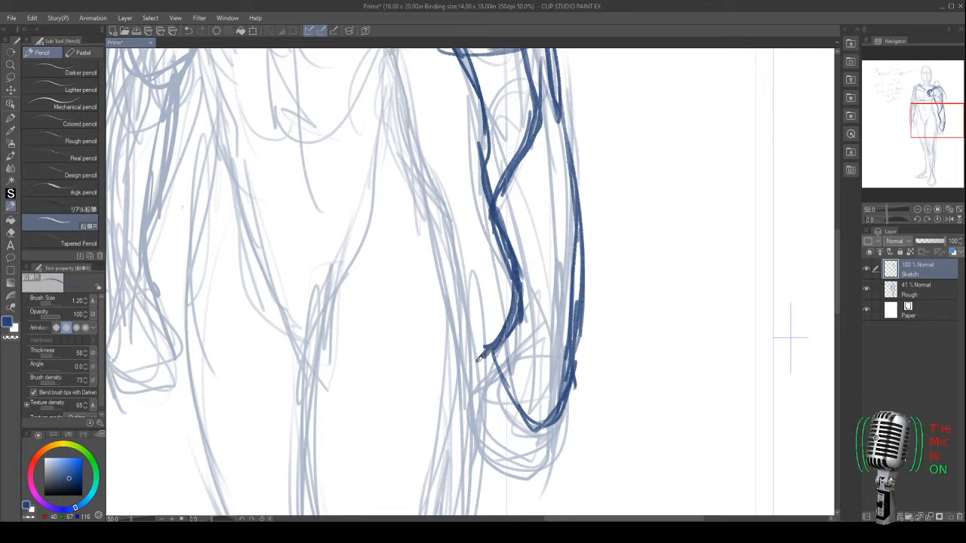
- Add inner contour lines to the left arm and reinforce the shoulder armour's outline
mouse_move(472, 195)
left_mouse_down()
mouse_move(490, 332)
mouse_move(513, 413)
left_mouse_up()
mouse_move(524, 284)
left_mouse_down()
mouse_move(580, 281)
mouse_move(530, 310)
mouse_move(498, 252)
mouse_move(551, 320)
left_mouse_up()
mouse_move(468, 149)
left_mouse_down()
mouse_move(518, 280)
mouse_move(471, 133)
left_mouse_up()
left_click_drag(483, 190, 516, 276)
left_click_drag(554, 201, 582, 288)
mouse_move(529, 138)
left_mouse_down()
mouse_move(536, 259)
mouse_move(596, 323)
left_mouse_up()
mouse_move(563, 258)
left_mouse_down()
mouse_move(536, 267)
mouse_move(572, 257)
mouse_move(590, 232)
mouse_move(598, 243)
mouse_move(567, 263)
mouse_move(577, 257)
mouse_move(581, 286)
left_mouse_up()
- Draw a letter P inside the oval left arm pad and strengthen the armour and upper-arm lines around it
mouse_move(587, 243)
left_mouse_down()
mouse_move(571, 292)
mouse_move(579, 266)
mouse_move(583, 281)
mouse_move(564, 305)
mouse_move(607, 316)
mouse_move(583, 329)
mouse_move(559, 302)
mouse_move(596, 233)
left_mouse_up()
mouse_move(587, 227)
left_mouse_down()
mouse_move(557, 275)
mouse_move(589, 236)
left_mouse_up()
left_click_drag(599, 186, 601, 243)
left_click_drag(579, 157, 603, 241)
mouse_move(605, 193)
left_mouse_down()
mouse_move(600, 240)
mouse_move(557, 273)
left_mouse_up()
mouse_move(592, 218)
left_mouse_down()
mouse_move(530, 213)
mouse_move(559, 227)
left_mouse_up()
left_click_drag(496, 181, 568, 216)
mouse_move(559, 228)
left_mouse_down()
mouse_move(542, 278)
mouse_move(474, 240)
left_mouse_up()
mouse_move(465, 186)
left_mouse_down()
mouse_move(480, 251)
mouse_move(453, 259)
mouse_move(526, 375)
left_mouse_up()
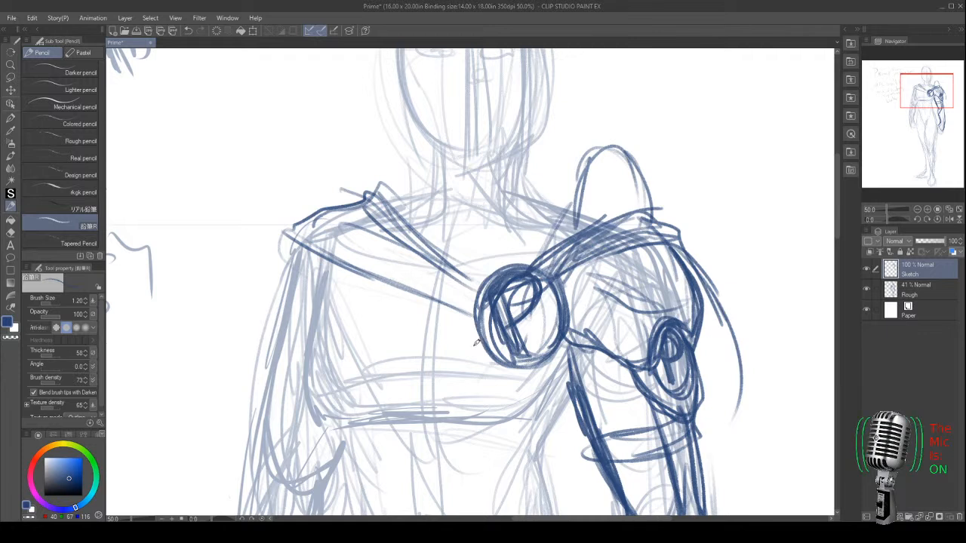
- Lasso the circular P emblem on the chest, delete it from the Sketch layer, and clear the selection
key("m")
mouse_move(562, 347)
left_mouse_down()
mouse_move(539, 265)
mouse_move(453, 368)
left_mouse_up()
key("Delete")
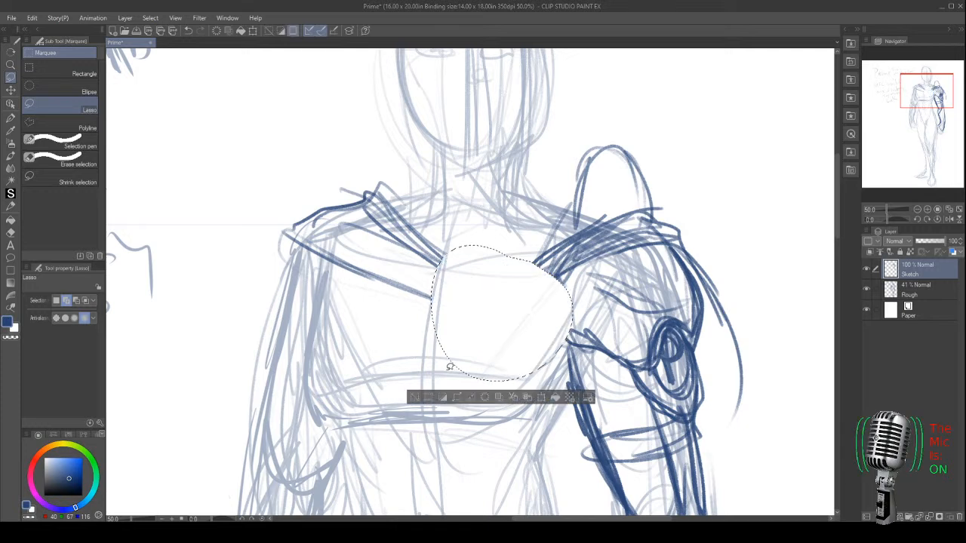
key("ctrl+d")
key("p")
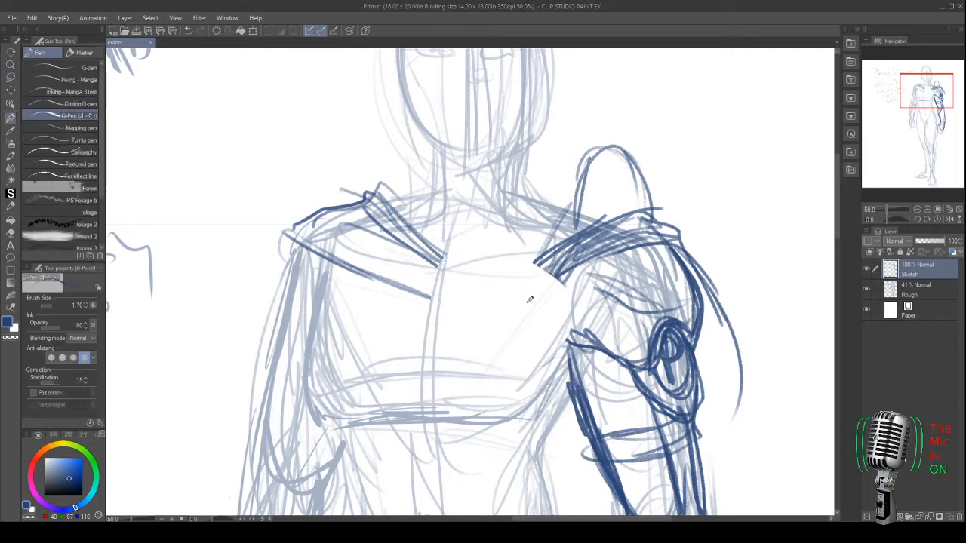
mouse_move(517, 329)
left_mouse_down()
mouse_move(526, 277)
mouse_move(548, 297)
left_mouse_up()
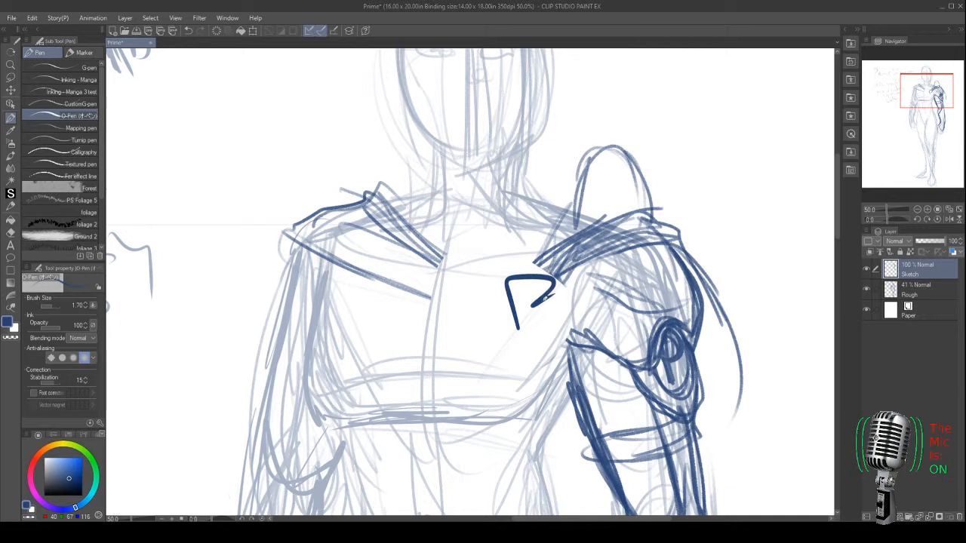
key("ctrl+z")
key("p")
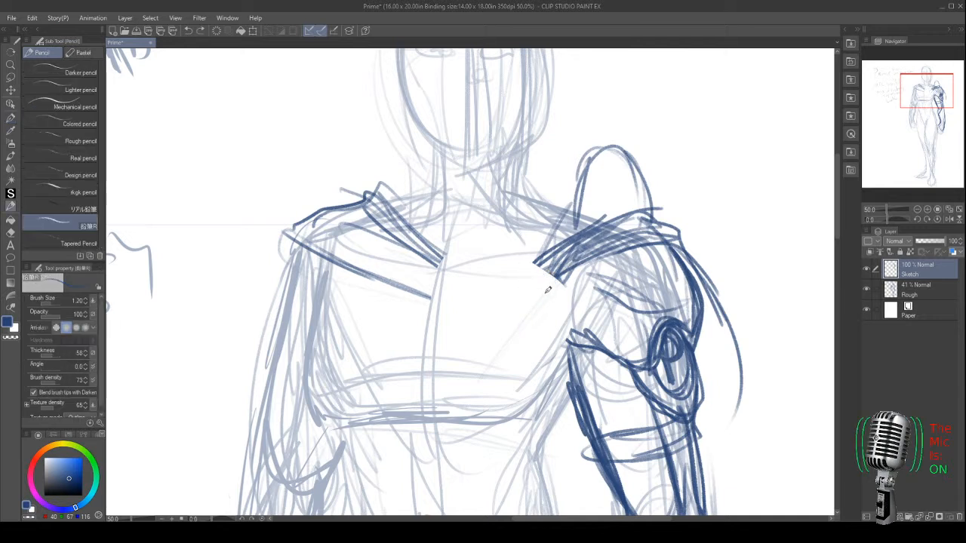
mouse_move(540, 344)
left_mouse_down()
mouse_move(553, 273)
mouse_move(534, 310)
left_mouse_up()
mouse_move(509, 263)
left_mouse_down()
mouse_move(542, 345)
mouse_move(560, 274)
left_mouse_up()
key("ctrl+z")
key("ctrl+z")
key("ctrl+z")
scroll(544, 302, "down", 2)
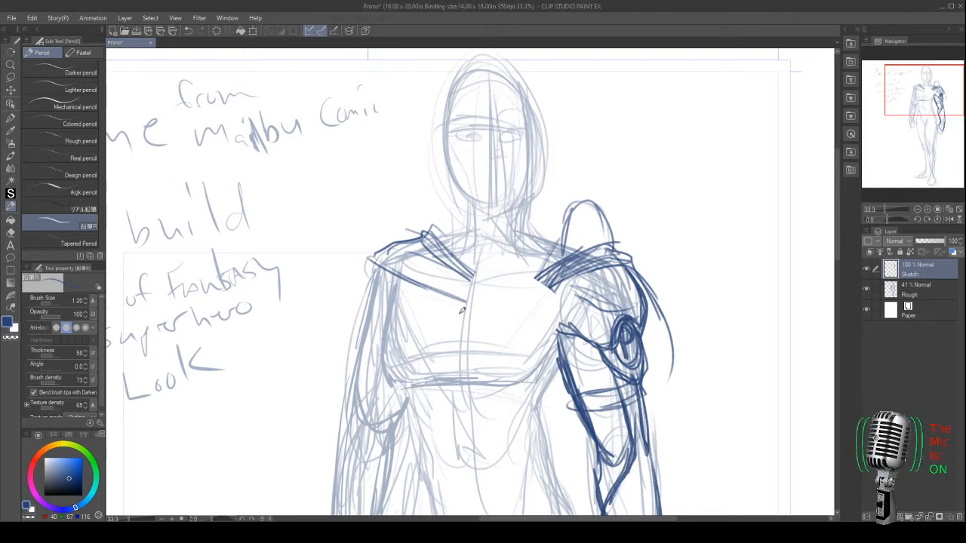
mouse_move(536, 277)
left_mouse_down()
mouse_move(553, 338)
mouse_move(489, 373)
left_mouse_up()
mouse_move(524, 273)
left_mouse_down()
mouse_move(468, 298)
mouse_move(457, 318)
mouse_move(468, 351)
left_mouse_up()
left_click_drag(464, 309, 438, 344)
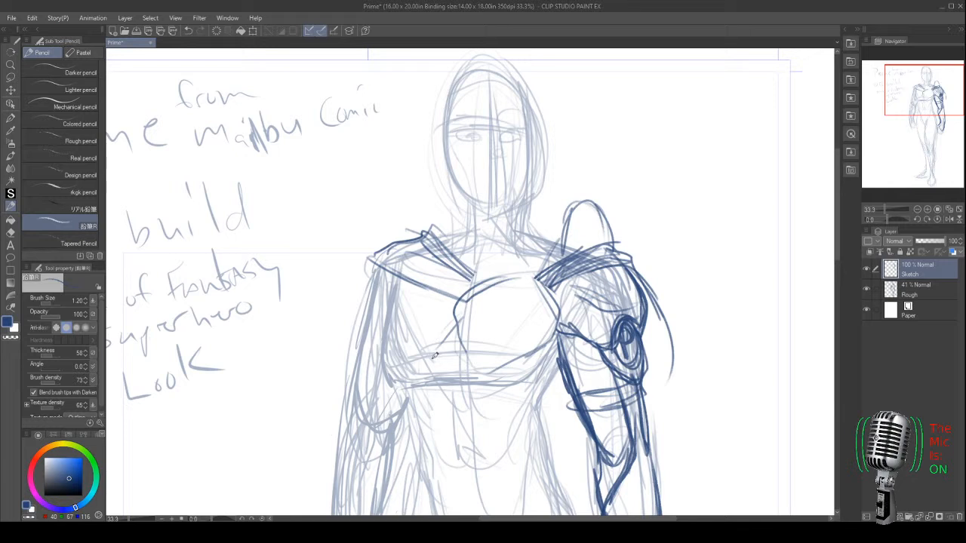
key("ctrl+z")
key("ctrl+z")
key("ctrl+z")
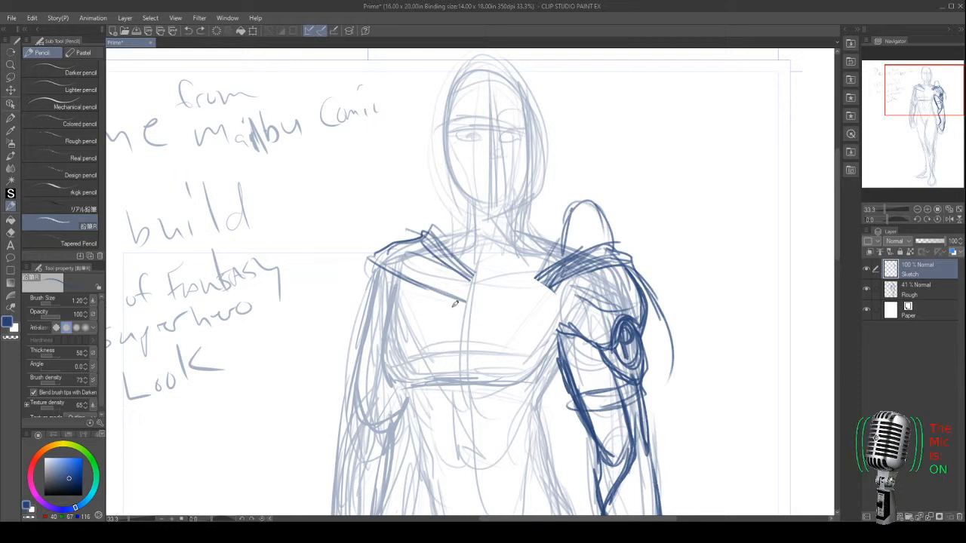
- Erase the sketched straps over the figure's right shoulder with the Hard eraser at size 6.00
key("r")
key("e")
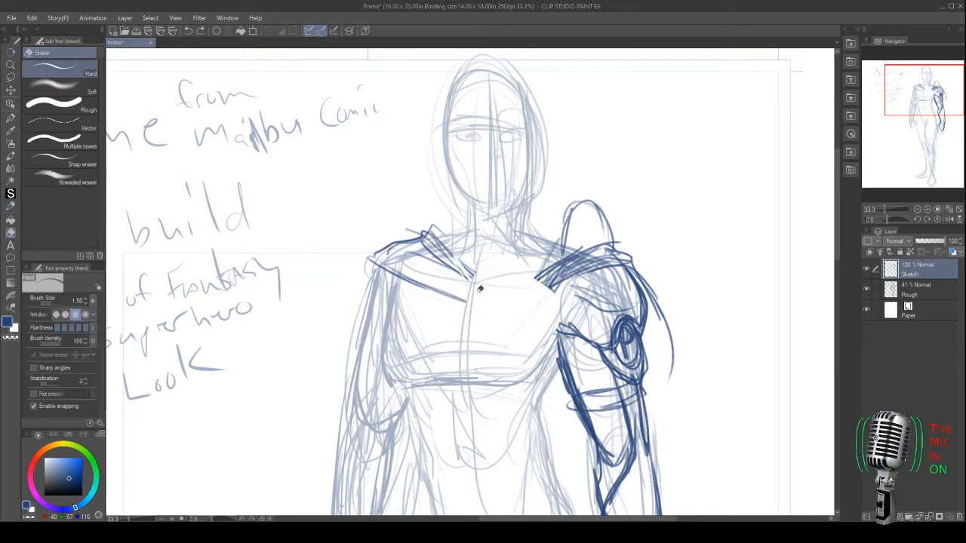
mouse_move(443, 260)
left_mouse_down()
mouse_move(449, 282)
mouse_move(471, 292)
mouse_move(472, 276)
mouse_move(433, 282)
mouse_move(463, 304)
left_mouse_up()
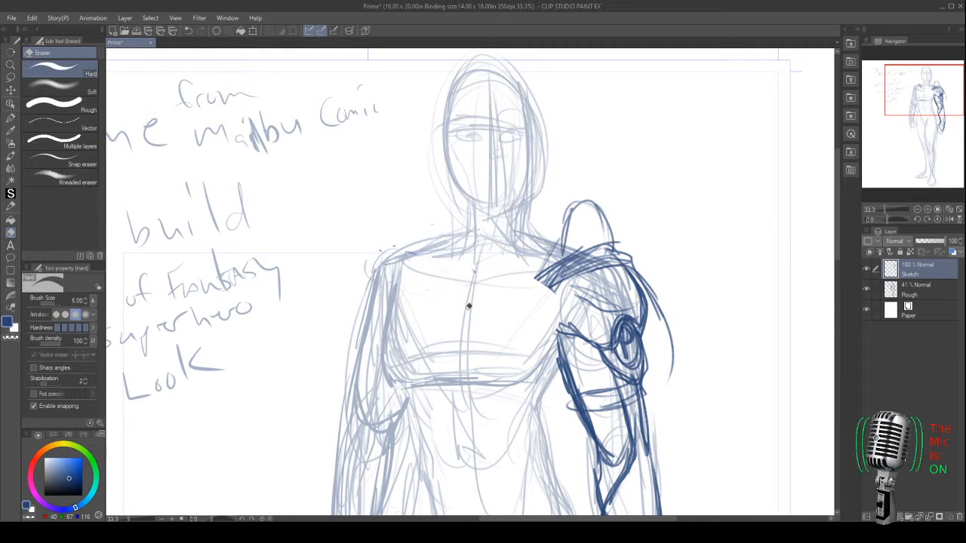
- Sketch two collar tabs, the neckline, and a chest plate outline with a double lower band in pencil
key("p")
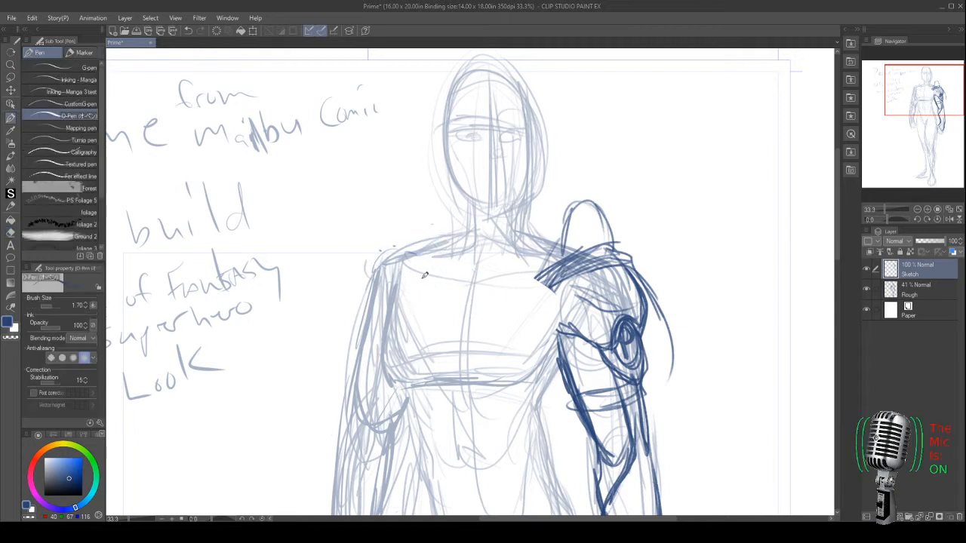
key("p")
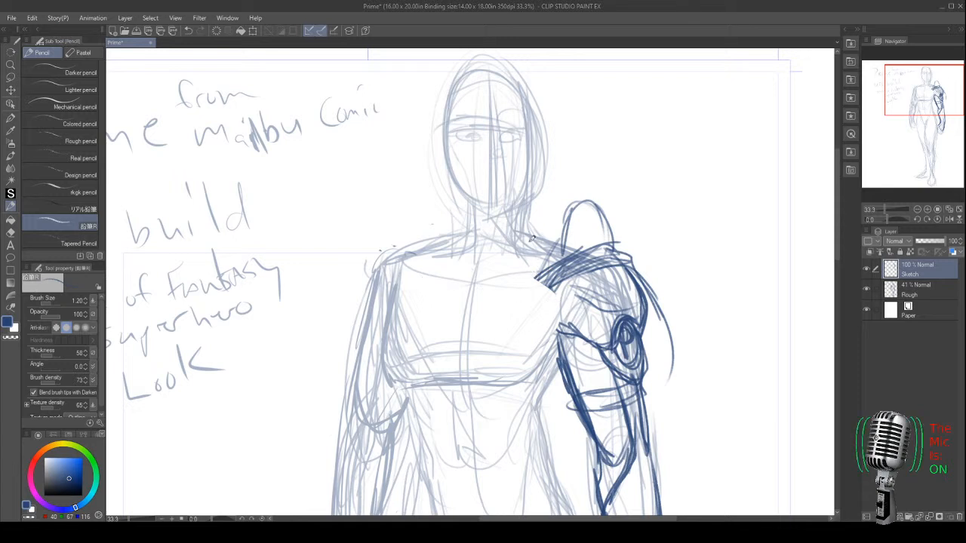
mouse_move(535, 213)
left_mouse_down()
mouse_move(507, 247)
mouse_move(541, 288)
mouse_move(564, 299)
mouse_move(532, 377)
mouse_move(406, 385)
left_mouse_up()
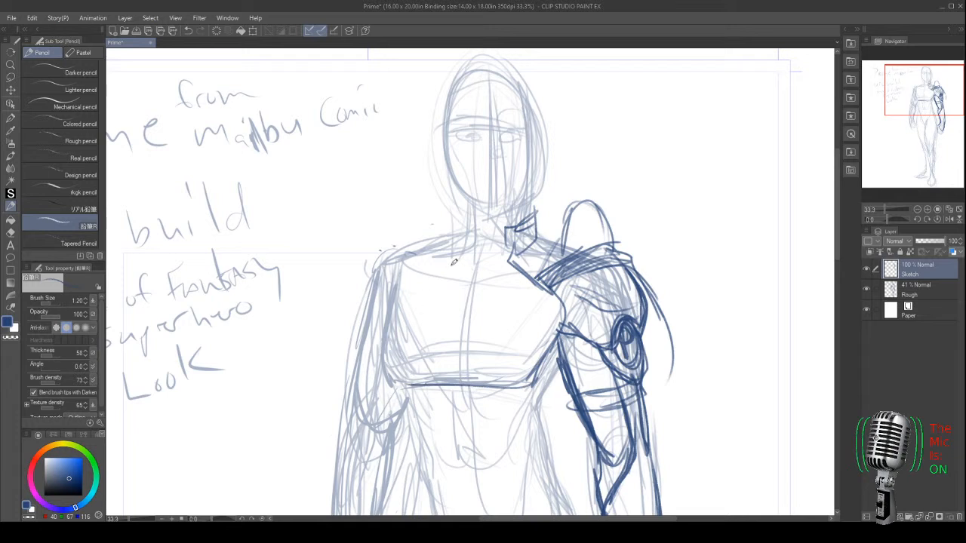
mouse_move(468, 209)
left_mouse_down()
mouse_move(451, 231)
mouse_move(468, 218)
mouse_move(453, 232)
mouse_move(467, 249)
mouse_move(453, 216)
mouse_move(464, 254)
mouse_move(499, 266)
mouse_move(445, 263)
mouse_move(386, 316)
mouse_move(395, 375)
mouse_move(421, 357)
left_mouse_up()
left_click_drag(439, 361, 524, 360)
left_click_drag(388, 363, 477, 360)
mouse_move(495, 359)
left_mouse_down()
mouse_move(543, 360)
mouse_move(551, 343)
left_mouse_up()
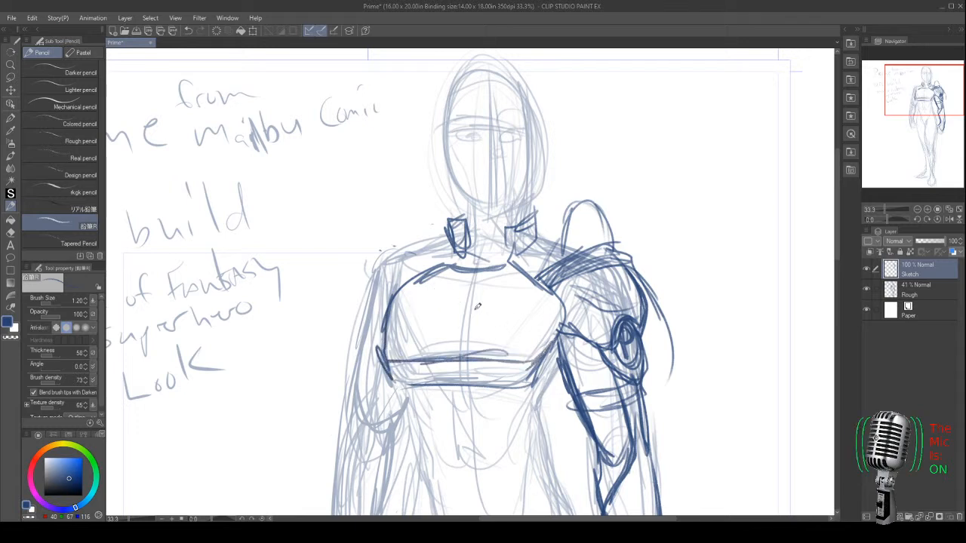
- Sketch a tapering V-shaped panel from the chest down over the abdomen, with a jagged contour along the left ribs
left_click_drag(546, 295, 492, 389)
mouse_move(518, 331)
left_mouse_down()
mouse_move(483, 407)
mouse_move(495, 370)
left_mouse_up()
left_click_drag(393, 308, 432, 407)
left_click_drag(409, 358, 437, 432)
mouse_move(538, 370)
left_mouse_down()
mouse_move(499, 401)
mouse_move(458, 475)
left_mouse_up()
mouse_move(478, 419)
left_mouse_down()
mouse_move(461, 476)
mouse_move(477, 464)
left_mouse_up()
left_click_drag(506, 400, 474, 462)
left_click_drag(553, 351, 507, 400)
left_click_drag(561, 339, 520, 394)
left_click_drag(554, 364, 510, 441)
left_click_drag(511, 436, 504, 469)
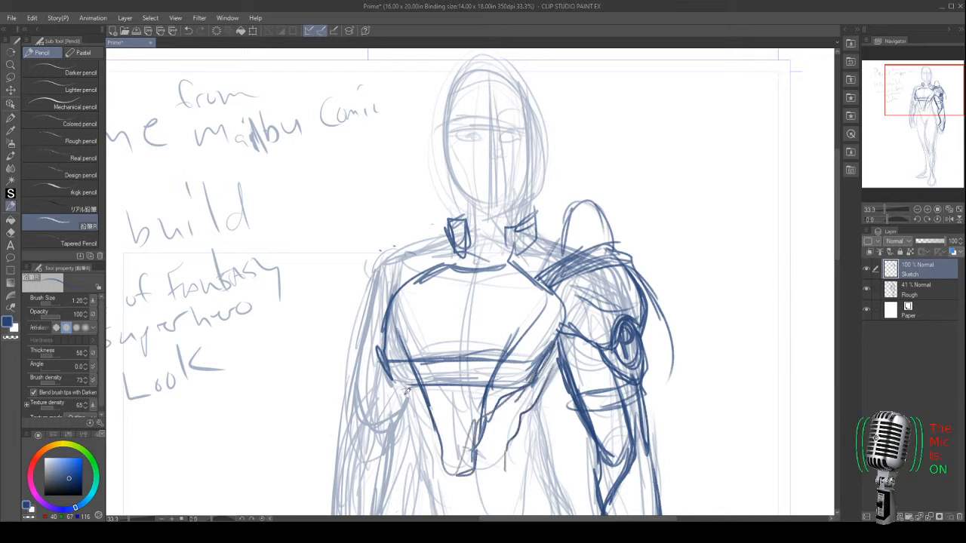
- Draw the side contours of the torso from the ribs down to the waist on both sides
mouse_move(389, 368)
left_mouse_down()
mouse_move(404, 397)
mouse_move(419, 445)
left_mouse_up()
left_click_drag(412, 411, 431, 467)
mouse_move(548, 400)
left_mouse_down()
mouse_move(536, 456)
mouse_move(554, 482)
mouse_move(536, 445)
left_mouse_up()
mouse_move(564, 342)
left_mouse_down()
mouse_move(531, 432)
mouse_move(524, 499)
left_mouse_up()
mouse_move(407, 408)
left_mouse_down()
mouse_move(426, 513)
mouse_move(404, 504)
left_mouse_up()
left_click_drag(400, 437, 416, 513)
- Reinforce the chest plate's outline and sketch a rounded joint where it meets the left shoulder armour
left_click_drag(392, 383, 421, 372)
left_click_drag(475, 350, 411, 359)
left_click_drag(442, 263, 383, 306)
mouse_move(519, 264)
left_mouse_down()
mouse_move(566, 311)
mouse_move(560, 338)
left_mouse_up()
left_click_drag(561, 282, 545, 306)
left_click_drag(543, 295, 560, 331)
left_click_drag(560, 280, 554, 337)
left_click_drag(548, 291, 559, 335)
left_click_drag(560, 326, 576, 337)
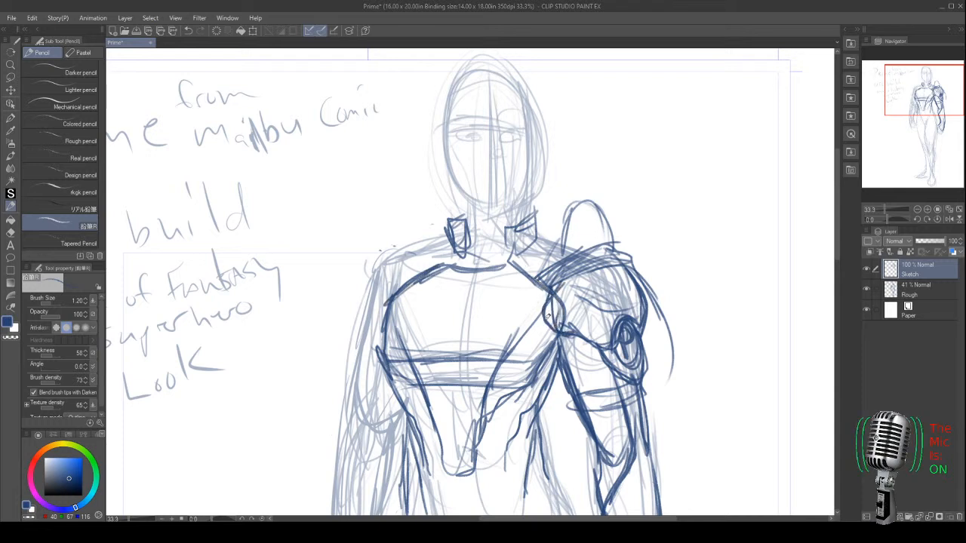
- Add a small clasp at the left shoulder strap and thicken the chest plate and abdominal panel edges
left_click_drag(544, 281, 522, 297)
left_click_drag(523, 336, 479, 412)
mouse_move(505, 357)
left_mouse_down()
mouse_move(474, 422)
mouse_move(499, 379)
left_mouse_up()
mouse_move(548, 317)
left_mouse_down()
mouse_move(501, 361)
mouse_move(485, 394)
left_mouse_up()
mouse_move(415, 317)
left_mouse_down()
mouse_move(391, 369)
mouse_move(417, 433)
left_mouse_up()
mouse_move(393, 384)
left_mouse_down()
mouse_move(439, 420)
mouse_move(442, 442)
left_mouse_up()
left_click_drag(394, 379, 418, 403)
left_click_drag(397, 299, 385, 377)
left_click_drag(382, 325, 385, 369)
mouse_move(557, 333)
left_mouse_down()
mouse_move(534, 378)
mouse_move(485, 432)
left_mouse_up()
left_click_drag(554, 367, 537, 412)
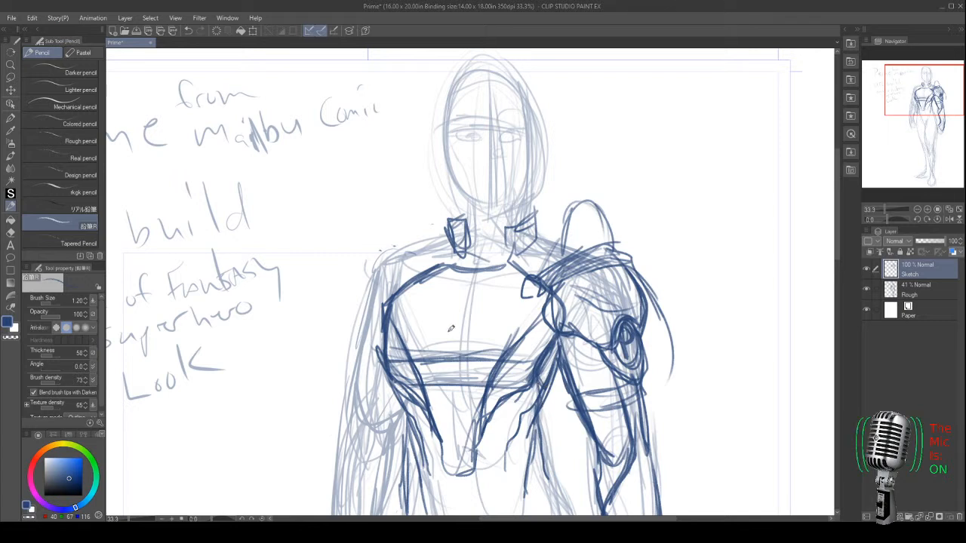
- Strengthen the left strap and cape edge, and sketch a banded shoulder piece on the figure's right shoulder
left_click_drag(522, 296, 618, 261)
mouse_move(558, 265)
left_mouse_down()
mouse_move(611, 243)
mouse_move(644, 261)
mouse_move(663, 326)
mouse_move(664, 433)
left_mouse_up()
mouse_move(401, 274)
left_mouse_down()
mouse_move(420, 240)
mouse_move(436, 248)
mouse_move(386, 269)
mouse_move(376, 300)
mouse_move(443, 238)
mouse_move(378, 309)
mouse_move(409, 269)
mouse_move(409, 224)
left_mouse_up()
- Sketch a V-shaped belt across the waist with a small plate and a shaded pointed buckle at its centre
mouse_move(450, 385)
left_mouse_down()
mouse_move(449, 221)
mouse_move(445, 276)
mouse_move(525, 348)
mouse_move(504, 392)
left_mouse_up()
mouse_move(498, 356)
left_mouse_down()
mouse_move(533, 342)
mouse_move(536, 354)
left_mouse_up()
left_click_drag(502, 354, 529, 344)
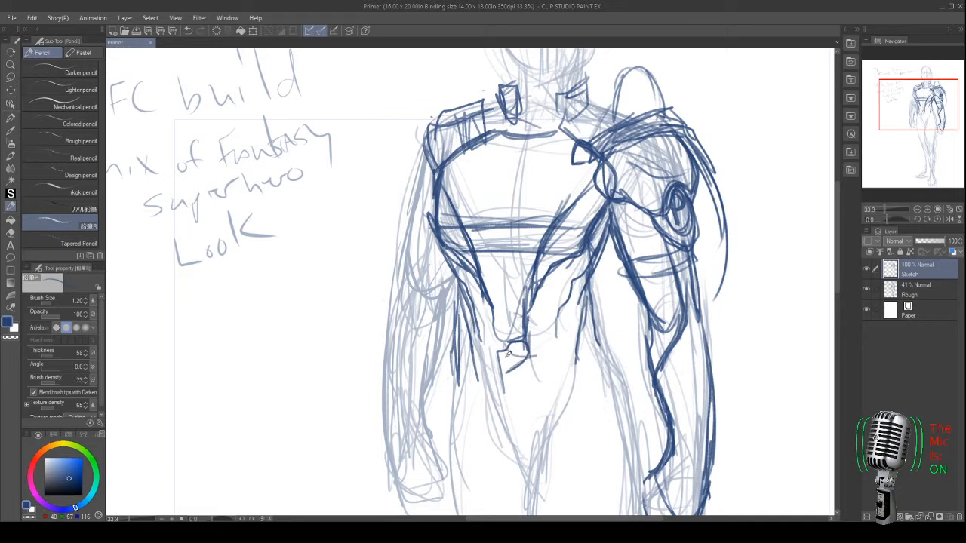
left_click_drag(590, 316, 505, 374)
left_click_drag(496, 304, 491, 368)
left_click_drag(457, 336, 515, 379)
left_click_drag(578, 353, 545, 389)
left_click_drag(595, 332, 527, 406)
mouse_move(508, 367)
left_mouse_down()
mouse_move(510, 409)
mouse_move(508, 394)
mouse_move(513, 403)
mouse_move(528, 387)
mouse_move(507, 405)
mouse_move(531, 364)
left_mouse_up()
left_click_drag(526, 367, 524, 386)
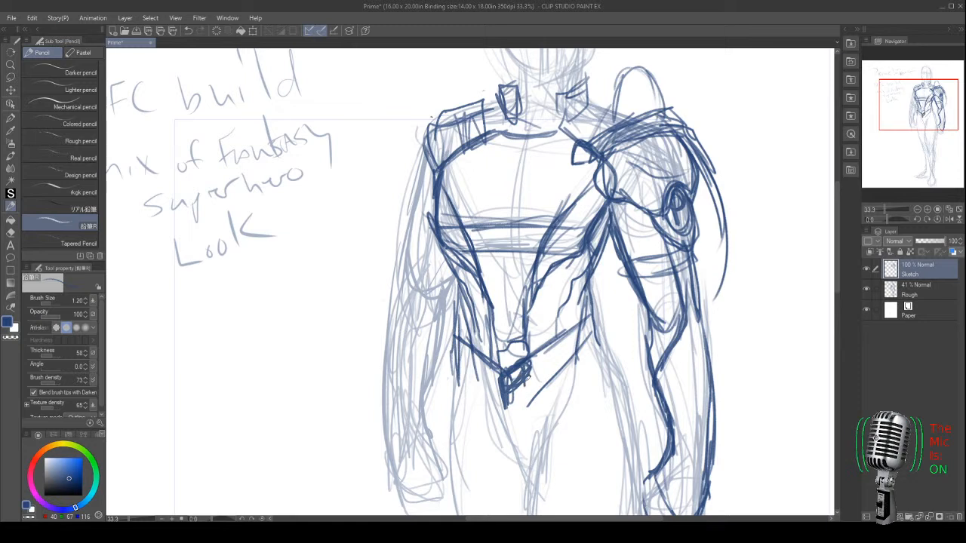
- Draw the lower edges of the V-shaped belt down to a point below the buckle
left_click_drag(576, 343, 530, 399)
left_click_drag(577, 352, 506, 415)
left_click_drag(563, 369, 507, 409)
left_click_drag(563, 371, 507, 417)
left_click_drag(512, 378, 506, 418)
left_click_drag(463, 369, 506, 420)
left_click_drag(459, 331, 498, 408)
- Sketch the waist side and hip contours and run the outer and inner lines down both upper thighs
left_click_drag(456, 289, 463, 373)
left_click_drag(476, 306, 461, 370)
left_click_drag(458, 410, 460, 438)
left_click_drag(457, 371, 462, 476)
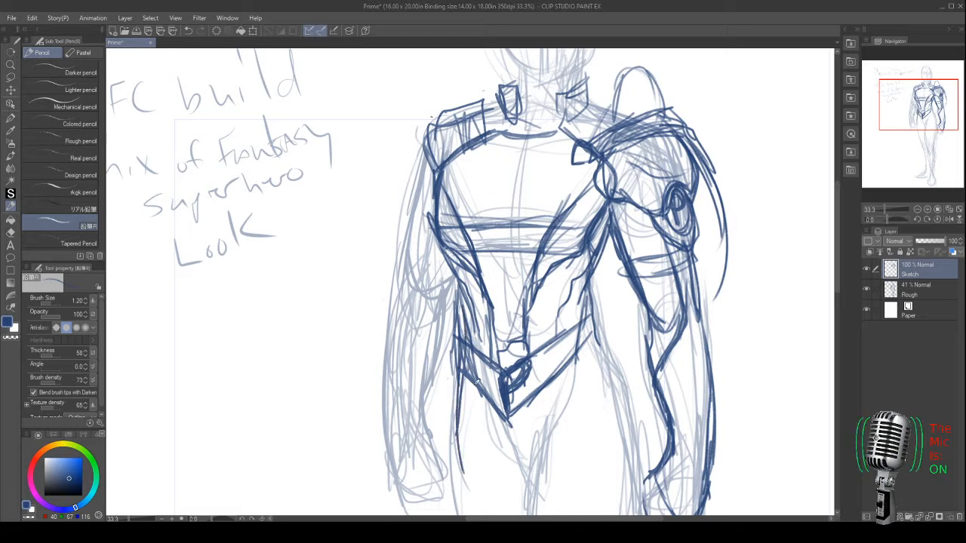
left_click_drag(581, 326, 608, 454)
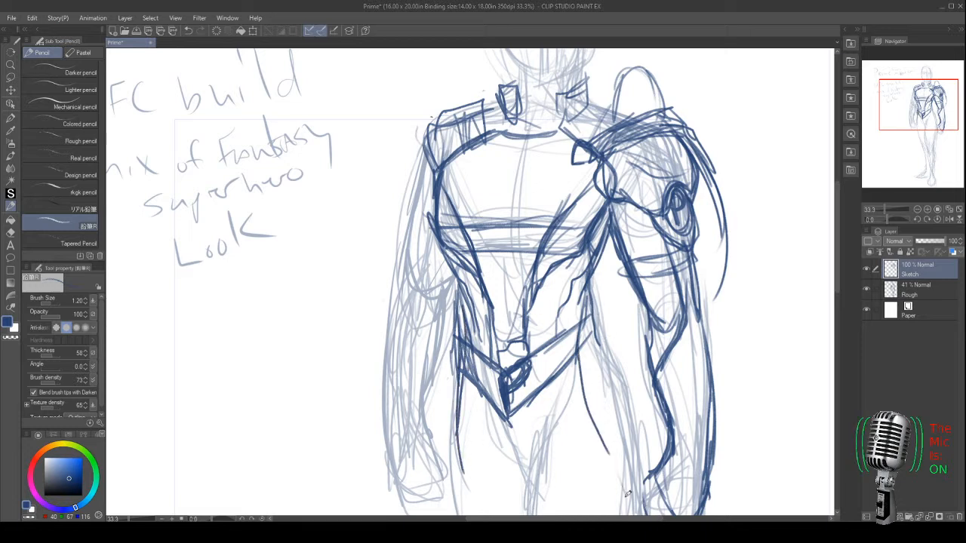
left_click_drag(619, 364, 640, 489)
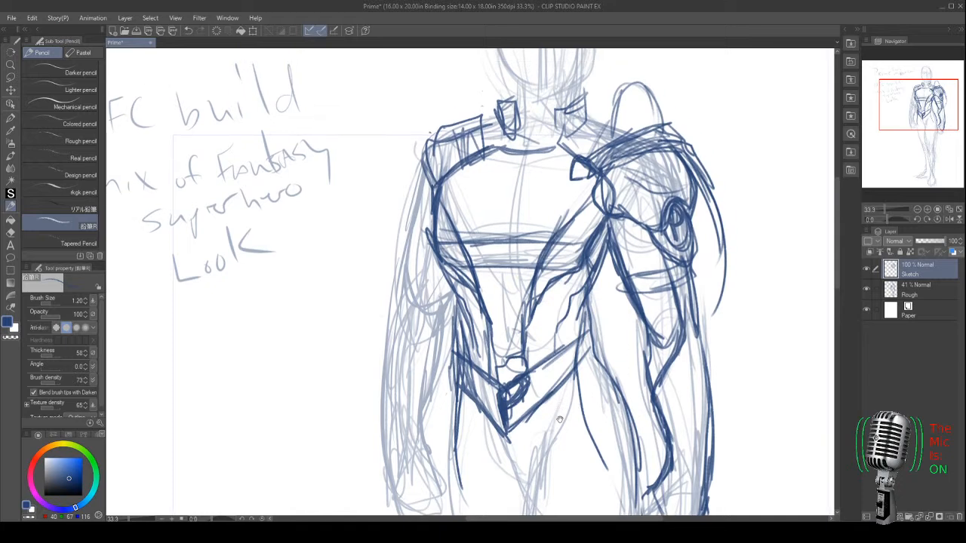
- Outline the figure's left wrist and sketch the gauntlet's cuff and edge over the hand
scroll(561, 387, "up", 2)
scroll(561, 339, "down", 5)
mouse_move(578, 304)
left_mouse_down()
mouse_move(623, 425)
mouse_move(628, 395)
mouse_move(689, 423)
left_mouse_up()
scroll(640, 385, "down", 1)
mouse_move(643, 385)
left_mouse_down()
mouse_move(692, 425)
mouse_move(646, 390)
mouse_move(651, 413)
mouse_move(637, 404)
mouse_move(644, 372)
mouse_move(628, 418)
mouse_move(629, 386)
mouse_move(640, 422)
mouse_move(672, 427)
mouse_move(628, 422)
left_mouse_up()
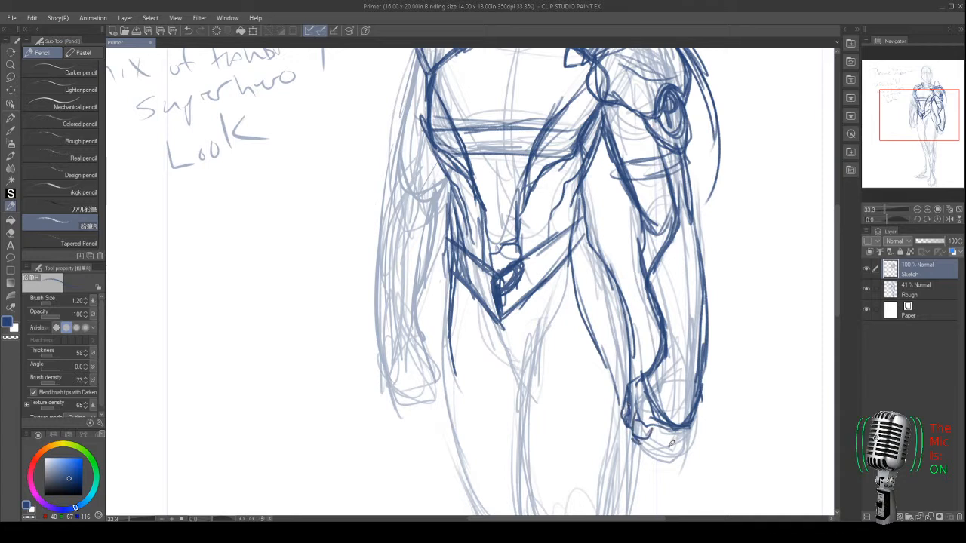
mouse_move(645, 444)
left_mouse_down()
mouse_move(693, 424)
mouse_move(663, 420)
mouse_move(657, 372)
left_mouse_up()
mouse_move(635, 426)
left_mouse_down()
mouse_move(640, 387)
mouse_move(626, 381)
left_mouse_up()
- Reinforce the figure's left forearm contours between the elbow and the wrist
scroll(434, 264, "up", 3)
left_click_drag(713, 268, 734, 376)
left_click_drag(731, 335, 730, 495)
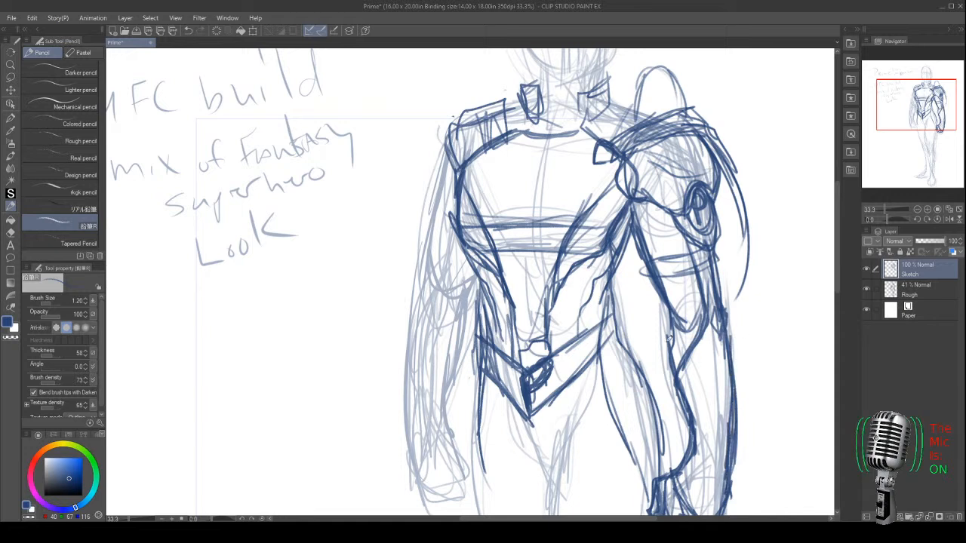
left_click_drag(672, 331, 707, 425)
mouse_move(695, 344)
left_mouse_down()
mouse_move(710, 414)
mouse_move(698, 431)
left_mouse_up()
mouse_move(667, 400)
left_mouse_down()
mouse_move(665, 346)
mouse_move(645, 300)
left_mouse_up()
left_click_drag(699, 278, 707, 367)
left_click_drag(699, 280, 708, 343)
left_click_drag(699, 278, 710, 358)
left_click_drag(709, 309, 703, 396)
- Sketch the outer and inner contours of the figure's right upper arm below the shoulder piece
mouse_move(467, 211)
left_mouse_down()
mouse_move(532, 273)
mouse_move(538, 355)
mouse_move(557, 421)
left_mouse_up()
left_click_drag(499, 357, 498, 270)
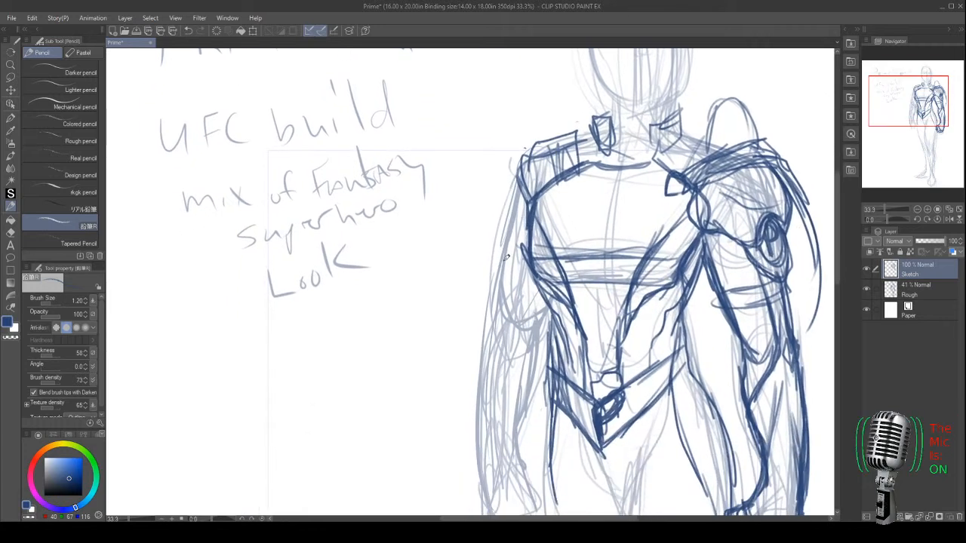
left_click_drag(526, 236, 514, 314)
left_click_drag(507, 251, 500, 288)
left_click_drag(522, 193, 498, 301)
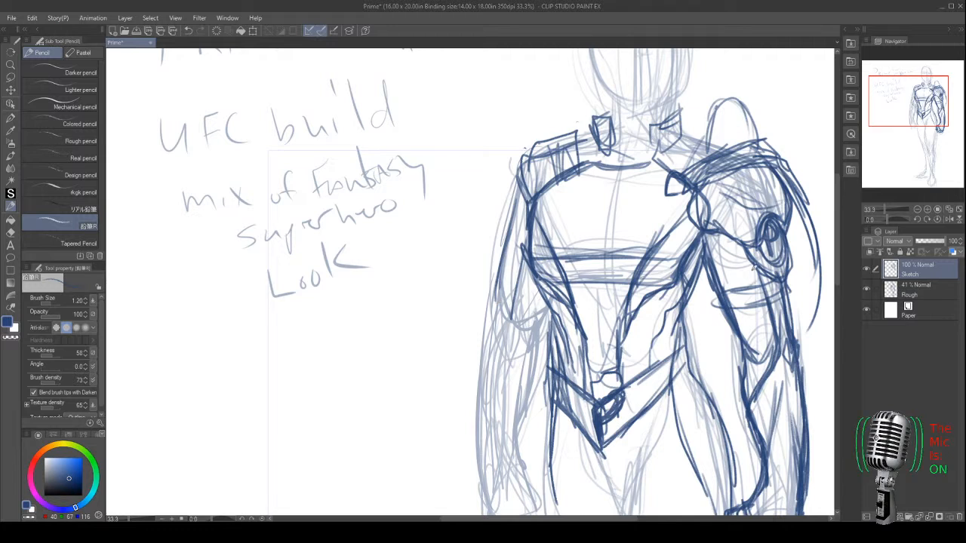
- Sketch a band around the left upper arm below the oval guard and erase its middle part
left_click_drag(791, 273, 787, 296)
left_click_drag(791, 231, 785, 286)
mouse_move(763, 250)
left_mouse_down()
mouse_move(779, 223)
mouse_move(764, 266)
mouse_move(732, 298)
mouse_move(722, 283)
mouse_move(730, 297)
left_mouse_up()
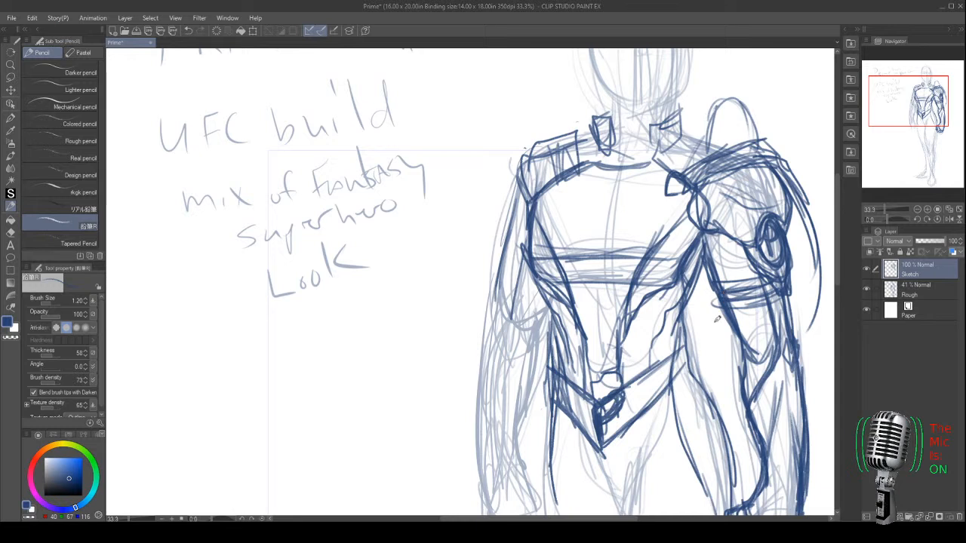
key("e")
mouse_move(743, 279)
left_mouse_down()
mouse_move(745, 294)
mouse_move(732, 293)
mouse_move(731, 272)
mouse_move(759, 297)
left_mouse_up()
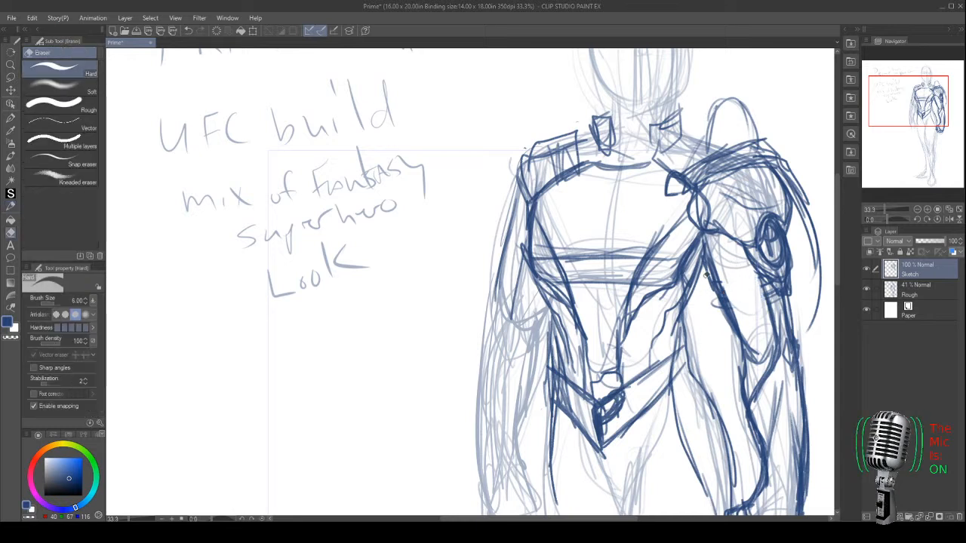
key("p")
mouse_move(744, 332)
left_mouse_down()
mouse_move(770, 354)
mouse_move(736, 320)
mouse_move(747, 340)
left_mouse_up()
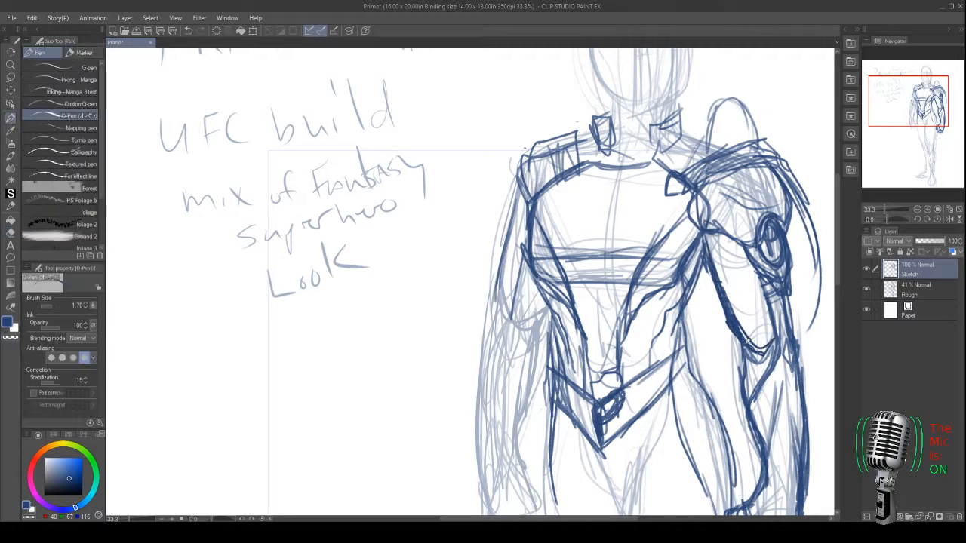
key("p")
key("ctrl+z")
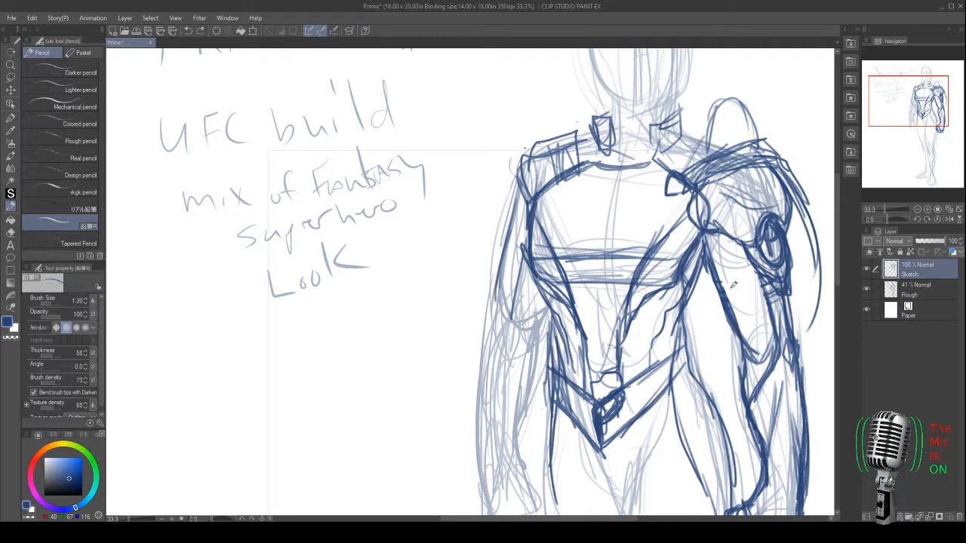
- Thicken the inner contour of the left upper arm and round it off at the elbow
left_click_drag(714, 285, 739, 343)
left_click_drag(762, 339, 771, 354)
mouse_move(725, 311)
left_mouse_down()
mouse_move(765, 412)
mouse_move(749, 346)
mouse_move(767, 425)
left_mouse_up()
- Outline the figure's right arm from the upper arm to the wrist, starting a slanted cuff line
mouse_move(619, 325)
left_mouse_down()
mouse_move(646, 255)
mouse_move(659, 292)
left_mouse_up()
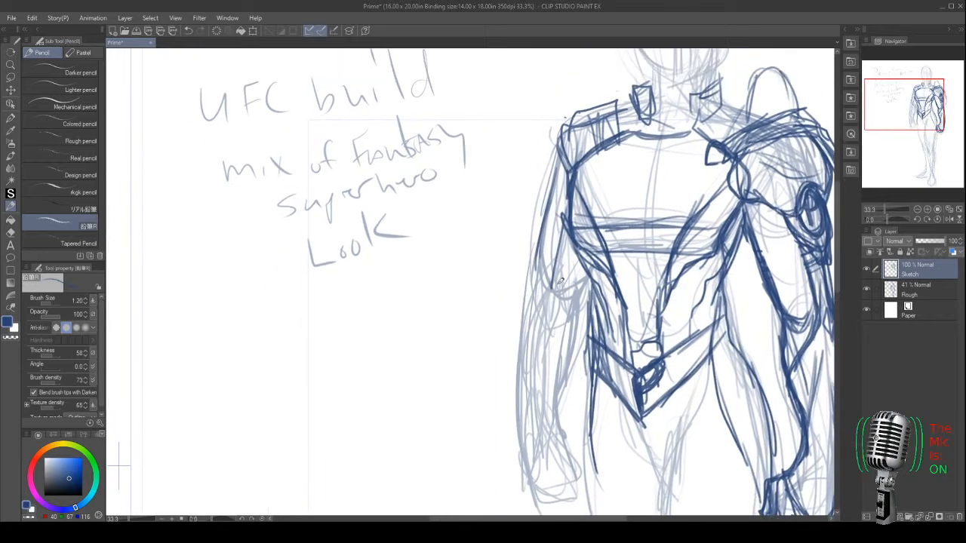
mouse_move(561, 243)
left_mouse_down()
mouse_move(550, 290)
mouse_move(571, 294)
mouse_move(555, 294)
mouse_move(584, 277)
mouse_move(543, 282)
mouse_move(540, 236)
mouse_move(517, 362)
mouse_move(526, 441)
left_mouse_up()
left_click_drag(578, 308, 553, 423)
left_click_drag(565, 363, 560, 388)
left_click_drag(558, 449, 534, 462)
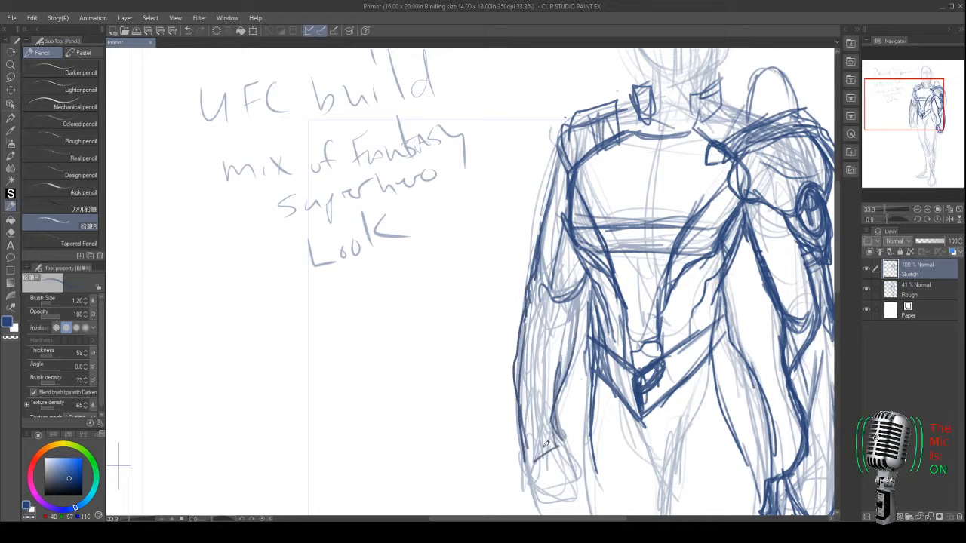
- Sketch the right forearm gauntlet with a pointed cuff, and add muscle and elbow lines above it
left_click_drag(542, 264, 551, 345)
left_click_drag(542, 311, 565, 364)
mouse_move(550, 258)
left_mouse_down()
mouse_move(542, 310)
mouse_move(560, 361)
left_mouse_up()
mouse_move(543, 296)
left_mouse_down()
mouse_move(529, 280)
mouse_move(522, 424)
left_mouse_up()
left_click_drag(519, 364, 537, 474)
left_click_drag(560, 404, 530, 471)
left_click_drag(582, 293, 566, 364)
left_click_drag(590, 277, 572, 361)
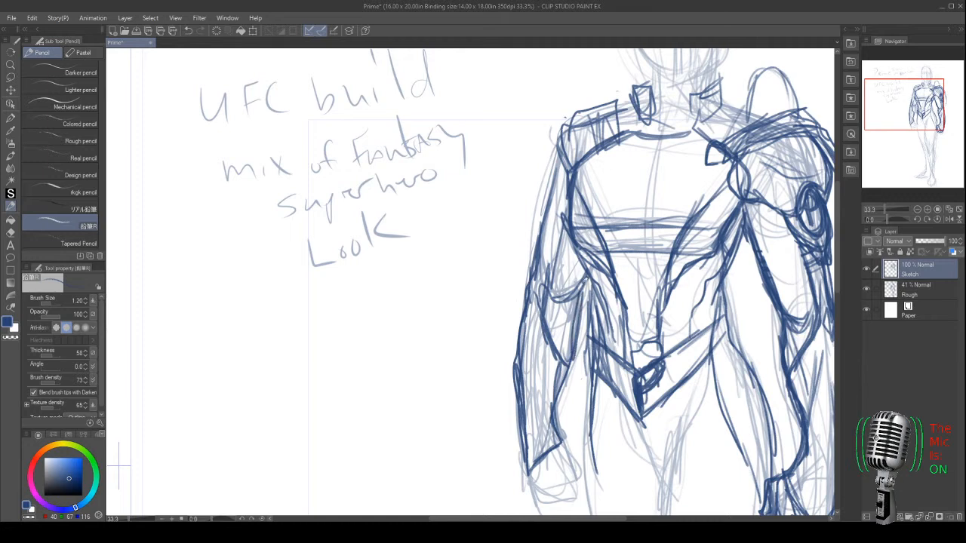
left_click_drag(576, 287, 549, 314)
left_click_drag(597, 261, 546, 311)
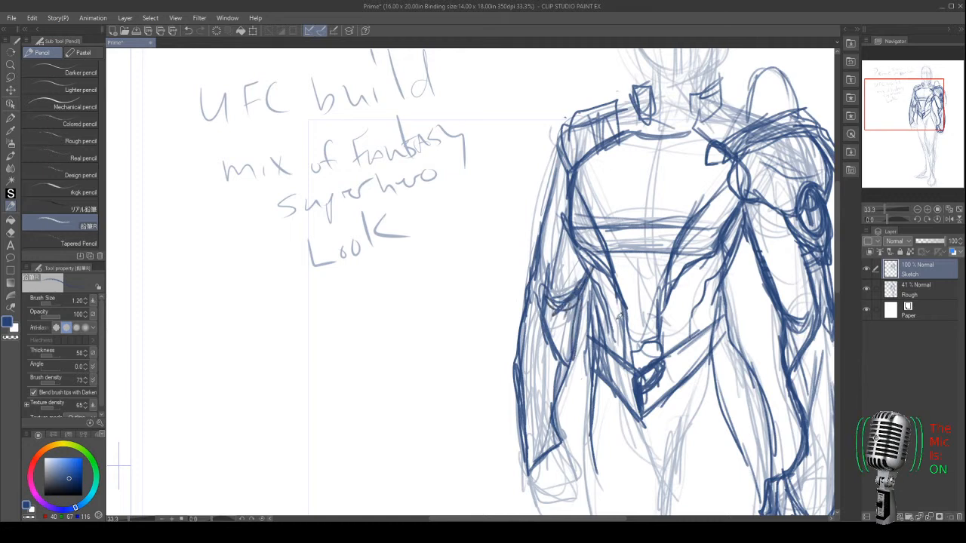
- Outline the upright rounded piece above the left shoulder and sketch a segmented strap beside the collar
left_click_drag(617, 254, 519, 391)
mouse_move(651, 254)
left_mouse_down()
mouse_move(676, 213)
mouse_move(696, 209)
mouse_move(642, 261)
left_mouse_up()
mouse_move(657, 202)
left_mouse_down()
mouse_move(697, 219)
mouse_move(631, 277)
mouse_move(641, 240)
mouse_move(609, 266)
left_mouse_up()
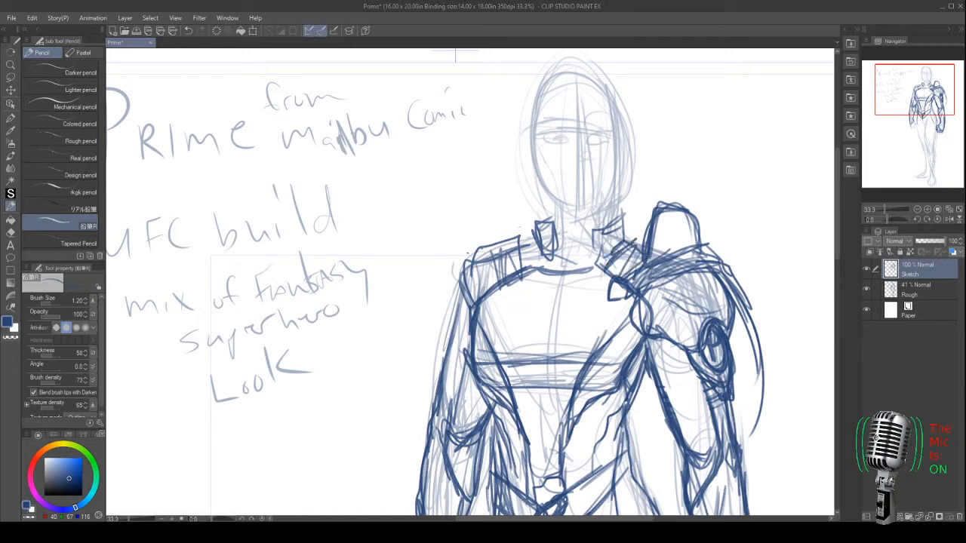
- Sketch a tall rounded panel at the abdomen's centre and mark the chest plate's centre line and lower edge
left_click_drag(608, 411, 630, 365)
mouse_move(559, 456)
left_mouse_down()
mouse_move(543, 383)
mouse_move(585, 401)
left_mouse_up()
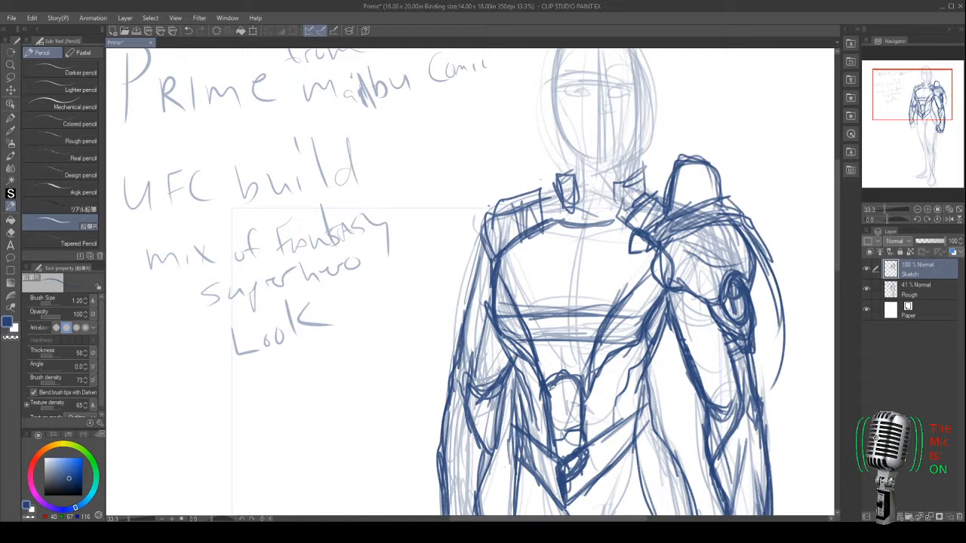
left_click_drag(587, 310, 551, 311)
left_click_drag(563, 276, 561, 313)
left_click_drag(564, 311, 609, 317)
- Sketch a shaded curved piece at the neckline and define the two upright collar tabs
mouse_move(557, 223)
left_mouse_down()
mouse_move(622, 214)
mouse_move(560, 227)
mouse_move(617, 221)
mouse_move(566, 216)
mouse_move(574, 249)
mouse_move(612, 218)
left_mouse_up()
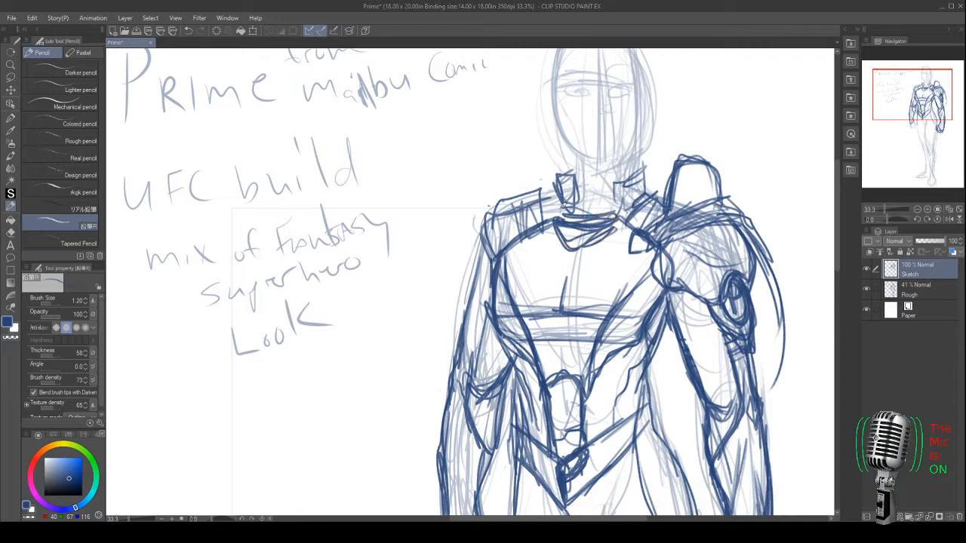
left_click_drag(565, 177, 561, 210)
mouse_move(641, 179)
left_mouse_down()
mouse_move(617, 213)
mouse_move(648, 164)
mouse_move(652, 193)
left_mouse_up()
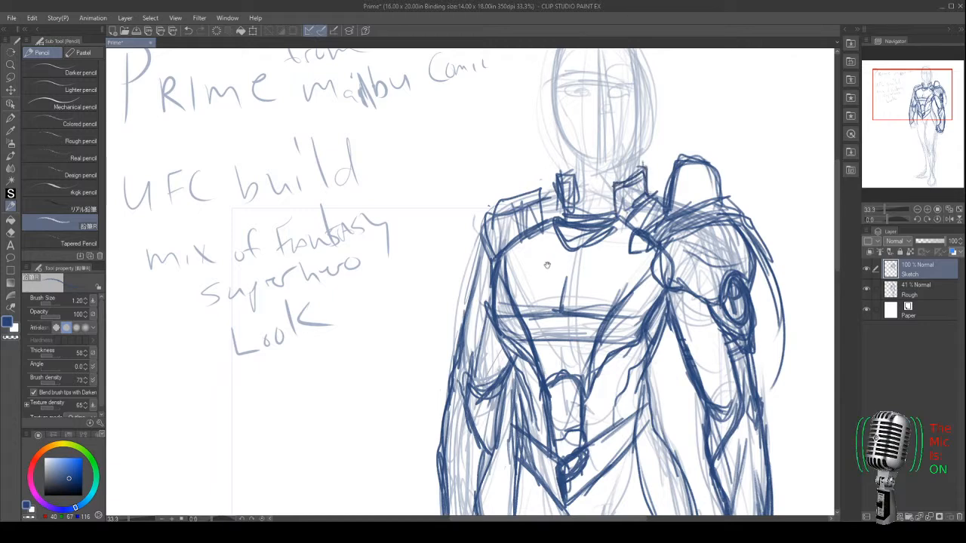
- Sketch a double-outlined oval knee guard on the figure's left leg and start the calf contours below it
scroll(547, 265, "down", 10)
scroll(627, 339, "down", 5)
mouse_move(655, 317)
left_mouse_down()
mouse_move(679, 411)
mouse_move(634, 307)
mouse_move(613, 364)
mouse_move(625, 408)
mouse_move(672, 413)
mouse_move(679, 387)
mouse_move(627, 317)
mouse_move(650, 305)
mouse_move(614, 335)
mouse_move(657, 405)
mouse_move(631, 409)
mouse_move(664, 337)
mouse_move(618, 382)
mouse_move(662, 402)
mouse_move(636, 282)
left_mouse_up()
left_click_drag(593, 281, 604, 396)
mouse_move(651, 272)
left_mouse_down()
mouse_move(655, 359)
mouse_move(665, 365)
left_mouse_up()
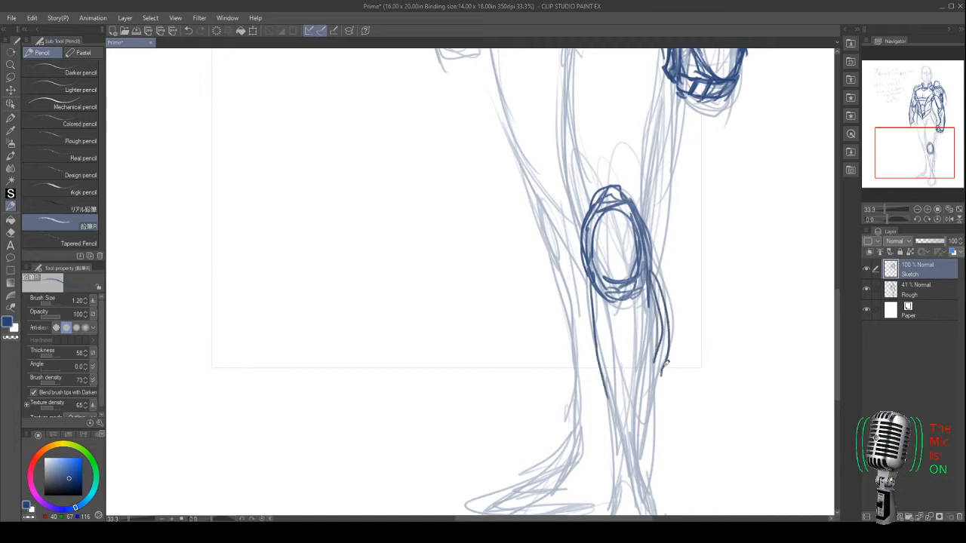
- Outline the left calf and sketch slanted boot bands crossing the shin
mouse_move(651, 287)
left_mouse_down()
mouse_move(655, 364)
mouse_move(654, 353)
mouse_move(599, 373)
left_mouse_up()
left_click_drag(668, 352, 638, 434)
mouse_move(657, 383)
left_mouse_down()
mouse_move(648, 467)
mouse_move(609, 422)
left_mouse_up()
left_click_drag(605, 367, 615, 468)
left_click_drag(610, 403, 613, 470)
mouse_move(653, 350)
left_mouse_down()
mouse_move(610, 379)
mouse_move(609, 397)
left_mouse_up()
- Sketch the left boot around the ankle and foot, with an arched line above the instep
scroll(615, 430, "down", 1)
scroll(616, 430, "down", 3)
left_click_drag(653, 338, 664, 408)
left_click_drag(633, 368, 616, 408)
left_click_drag(629, 307, 618, 388)
left_click_drag(666, 259, 635, 317)
left_click_drag(656, 286, 621, 359)
left_click_drag(672, 252, 623, 347)
left_click_drag(663, 163, 638, 279)
left_click_drag(668, 216, 620, 311)
mouse_move(661, 154)
left_mouse_down()
mouse_move(670, 219)
mouse_move(681, 228)
left_mouse_up()
- Reinforce the left lower leg's inner and outer contours from below the knee guard to the ankle
mouse_move(674, 264)
left_mouse_down()
mouse_move(684, 225)
mouse_move(655, 360)
mouse_move(664, 394)
left_mouse_up()
left_click_drag(604, 179, 612, 285)
left_click_drag(601, 208, 618, 301)
left_click_drag(603, 182, 613, 281)
mouse_move(596, 217)
left_mouse_down()
mouse_move(628, 411)
mouse_move(661, 387)
mouse_move(607, 444)
left_mouse_up()
mouse_move(618, 404)
left_mouse_down()
mouse_move(604, 473)
mouse_move(640, 478)
left_mouse_up()
left_click_drag(663, 386, 671, 453)
mouse_move(674, 420)
left_mouse_down()
mouse_move(643, 489)
mouse_move(664, 480)
mouse_move(670, 464)
left_mouse_up()
left_click_drag(663, 400, 669, 460)
- Draw the curved crotch line and the inner contour of the left thigh
mouse_move(598, 289)
left_mouse_down()
mouse_move(586, 443)
mouse_move(594, 542)
left_mouse_up()
left_click_drag(575, 151, 575, 241)
left_click_drag(541, 134, 572, 209)
mouse_move(576, 142)
left_mouse_down()
mouse_move(571, 249)
mouse_move(594, 352)
left_mouse_up()
- Build up the left thigh's outer contour from below the gauntlet to the knee guard
left_click_drag(672, 215, 648, 355)
left_click_drag(665, 233, 654, 400)
left_click_drag(662, 349, 656, 436)
left_click_drag(574, 190, 589, 396)
left_click_drag(681, 191, 667, 331)
left_click_drag(674, 258, 660, 361)
left_click_drag(666, 327, 646, 410)
left_click_drag(671, 249, 650, 415)
left_click_drag(663, 223, 642, 355)
- Add long muscle lines down the middle of the left thigh to the top of the knee guard
mouse_move(608, 203)
left_mouse_down()
mouse_move(608, 330)
mouse_move(616, 336)
left_mouse_up()
left_click_drag(616, 184, 604, 323)
left_click_drag(621, 166, 613, 331)
left_click_drag(610, 144, 616, 253)
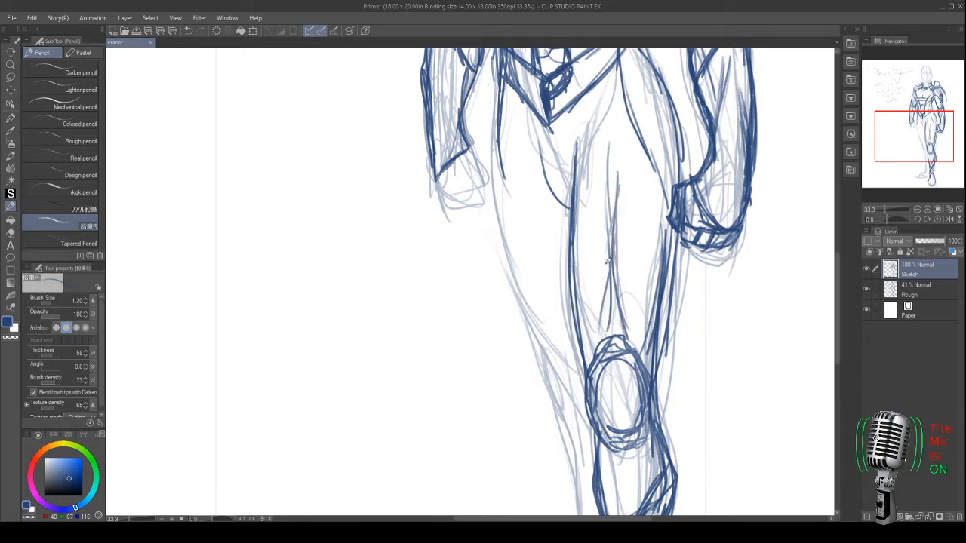
- Thicken the inner contour of the left thigh and outline the right thigh's outer edge down to the knee
left_click_drag(576, 151, 578, 275)
left_click_drag(570, 207, 574, 348)
left_click_drag(577, 289, 588, 395)
left_click_drag(569, 254, 578, 314)
left_click_drag(500, 147, 542, 361)
mouse_move(569, 297)
left_mouse_down()
mouse_move(559, 360)
mouse_move(581, 400)
left_mouse_up()
- Sketch an angular knee guard on the figure's right leg, partly behind the left knee
left_click_drag(552, 370, 595, 423)
left_click_drag(533, 355, 560, 423)
left_click_drag(533, 358, 559, 427)
left_click_drag(545, 373, 567, 436)
mouse_move(560, 400)
left_mouse_down()
mouse_move(594, 446)
mouse_move(580, 377)
left_mouse_up()
left_click_drag(545, 350, 565, 415)
left_click_drag(557, 406, 597, 467)
- Outline the right calf and ankle and sketch the top of the right foot
scroll(558, 377, "down", 2)
left_click_drag(536, 280, 560, 439)
left_click_drag(544, 366, 567, 455)
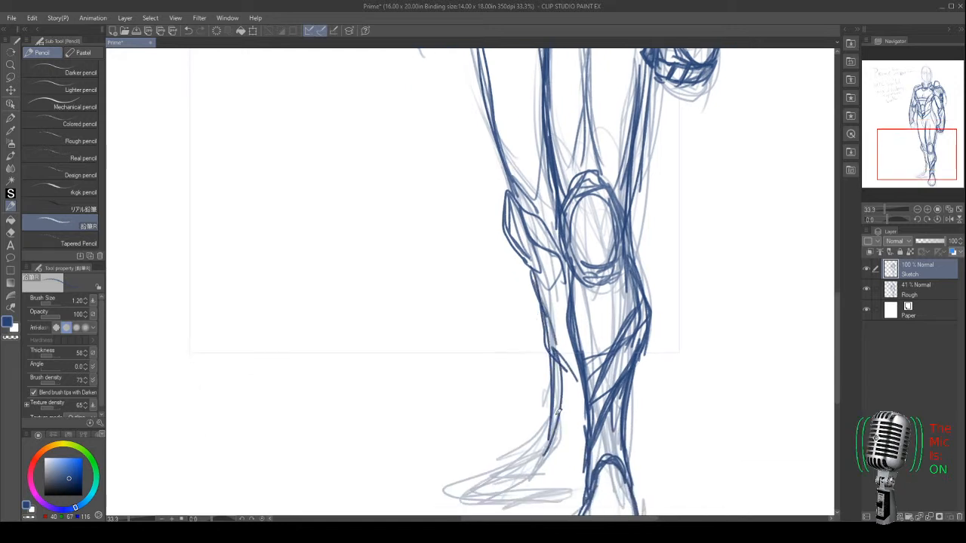
mouse_move(566, 348)
left_mouse_down()
mouse_move(557, 407)
mouse_move(582, 445)
left_mouse_up()
mouse_move(548, 364)
left_mouse_down()
mouse_move(576, 480)
mouse_move(594, 406)
mouse_move(544, 431)
mouse_move(489, 430)
left_mouse_up()
mouse_move(572, 370)
left_mouse_down()
mouse_move(483, 415)
mouse_move(556, 427)
left_mouse_up()
left_click_drag(528, 399, 483, 417)
- Darken the right knee guard's outer edge and add inner lines across it
left_click_drag(542, 183, 542, 334)
mouse_move(537, 248)
left_mouse_down()
mouse_move(580, 300)
mouse_move(537, 272)
mouse_move(584, 323)
left_mouse_up()
mouse_move(531, 265)
left_mouse_down()
mouse_move(535, 297)
mouse_move(577, 348)
mouse_move(528, 308)
mouse_move(557, 359)
left_mouse_up()
mouse_move(527, 259)
left_mouse_down()
mouse_move(536, 312)
mouse_move(530, 284)
left_mouse_up()
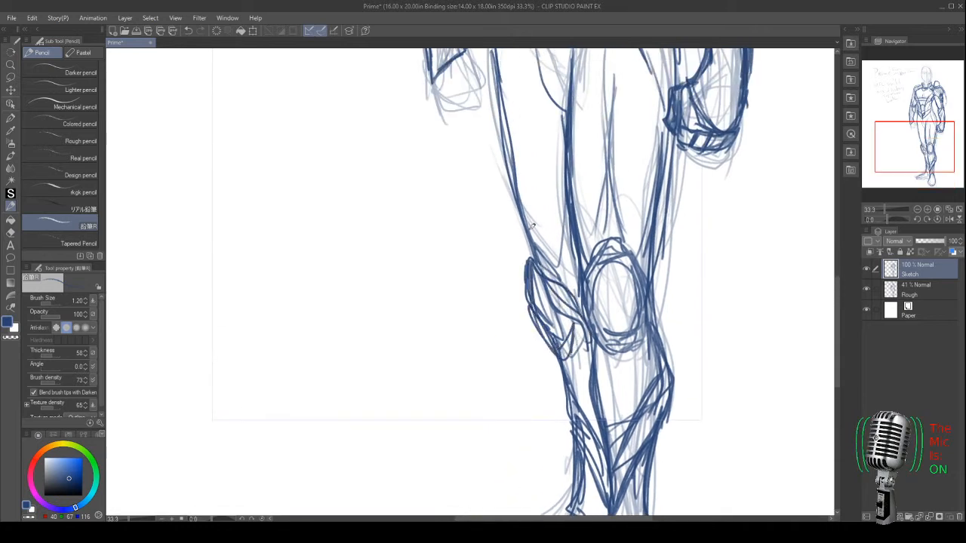
left_click_drag(508, 199, 512, 313)
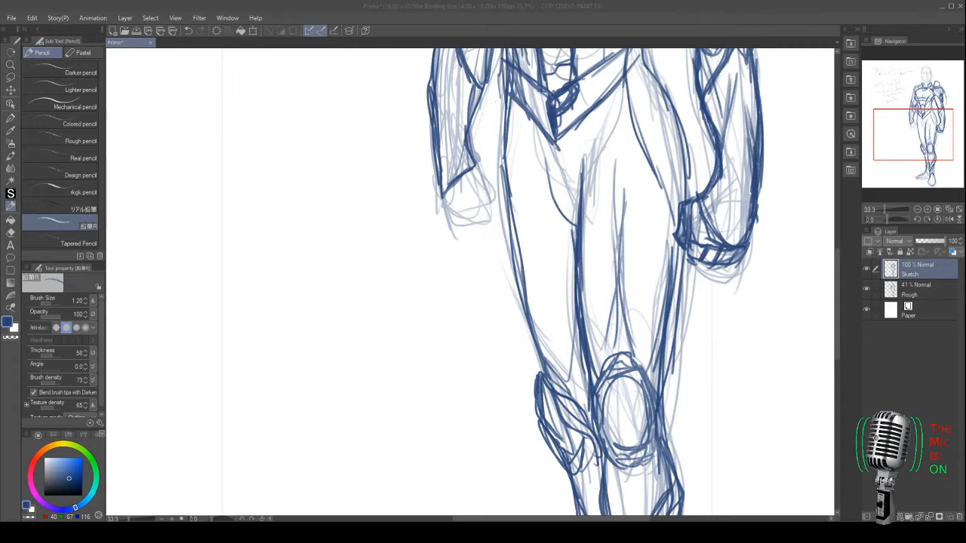
scroll(526, 256, "up", 3)
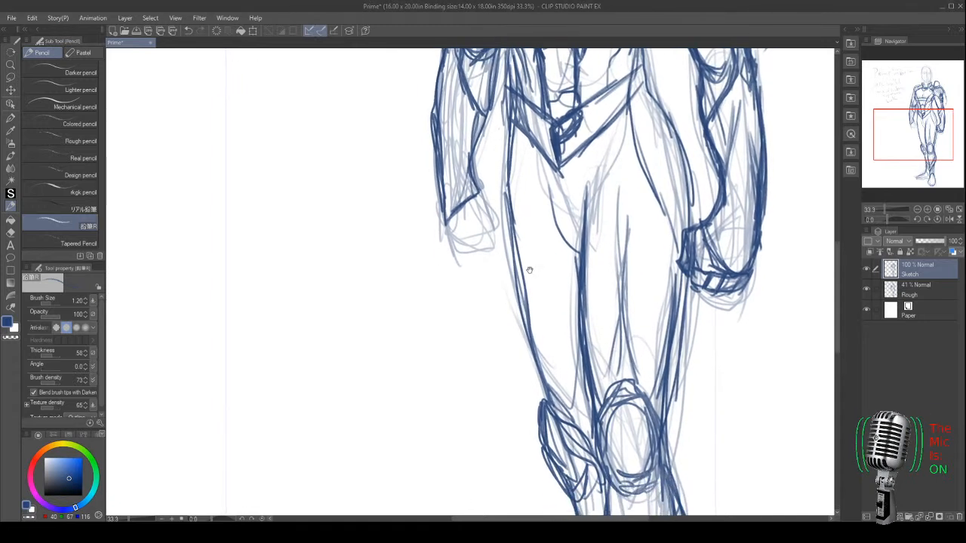
- Darken the outer contour of the figure's right thigh from the hip down to the knee guard
left_click_drag(509, 231, 537, 390)
left_click_drag(528, 347, 547, 400)
left_click_drag(581, 362, 557, 379)
left_click_drag(519, 255, 542, 398)
left_click_drag(515, 291, 545, 405)
left_click_drag(502, 195, 542, 412)
left_click_drag(535, 327, 561, 425)
left_click_drag(536, 227, 542, 293)
left_click_drag(533, 206, 538, 311)
left_click_drag(537, 253, 549, 375)
left_click_drag(540, 305, 555, 434)
- Reinforce the curved hip and outer thigh lines on the figure's left side and add short strokes around the hips and inner thighs
mouse_move(656, 213)
left_mouse_down()
mouse_move(664, 255)
mouse_move(708, 351)
left_mouse_up()
left_click_drag(677, 269, 706, 340)
left_click_drag(678, 190, 721, 283)
mouse_move(673, 156)
left_mouse_down()
mouse_move(702, 240)
mouse_move(658, 240)
mouse_move(653, 275)
left_mouse_up()
mouse_move(657, 221)
left_mouse_down()
mouse_move(663, 290)
mouse_move(695, 344)
left_mouse_up()
left_click_drag(524, 200, 513, 236)
mouse_move(563, 203)
left_mouse_down()
mouse_move(585, 196)
mouse_move(571, 190)
mouse_move(591, 199)
mouse_move(539, 201)
left_mouse_up()
mouse_move(626, 203)
left_mouse_down()
mouse_move(668, 151)
mouse_move(661, 216)
mouse_move(646, 234)
left_mouse_up()
left_click_drag(590, 123, 604, 337)
left_click_drag(594, 302, 594, 363)
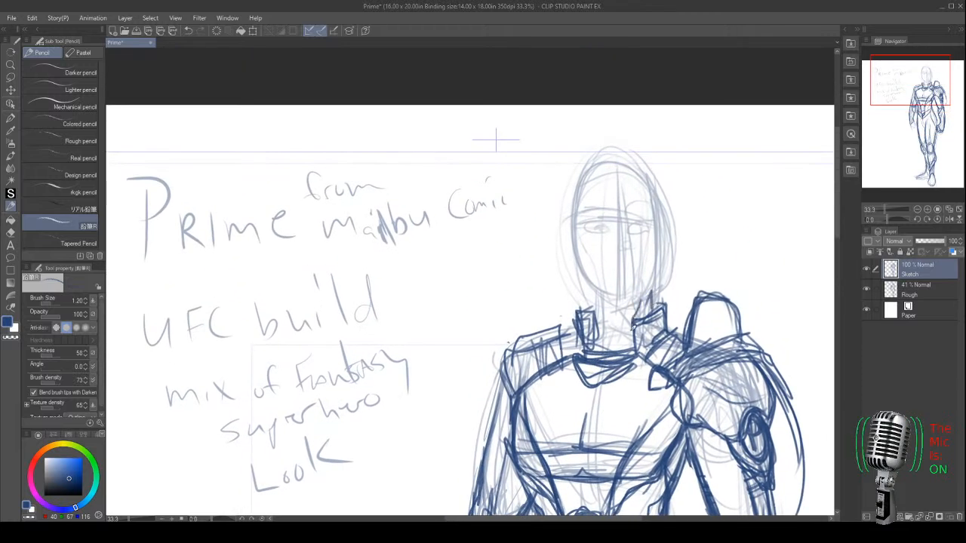
- Outline the head as a dark oval with the jawline and add the neck lines down to the collar
mouse_move(634, 300)
left_mouse_down()
mouse_move(658, 273)
mouse_move(655, 226)
left_mouse_up()
mouse_move(657, 264)
left_mouse_down()
mouse_move(653, 197)
mouse_move(661, 276)
left_mouse_up()
mouse_move(648, 180)
left_mouse_down()
mouse_move(661, 254)
mouse_move(577, 195)
mouse_move(586, 173)
left_mouse_up()
mouse_move(584, 178)
left_mouse_down()
mouse_move(570, 227)
mouse_move(581, 264)
left_mouse_up()
left_click_drag(571, 214, 578, 269)
mouse_move(577, 257)
left_mouse_down()
mouse_move(608, 303)
mouse_move(638, 295)
mouse_move(616, 304)
left_mouse_up()
left_click_drag(576, 189, 582, 281)
left_click_drag(648, 174, 654, 260)
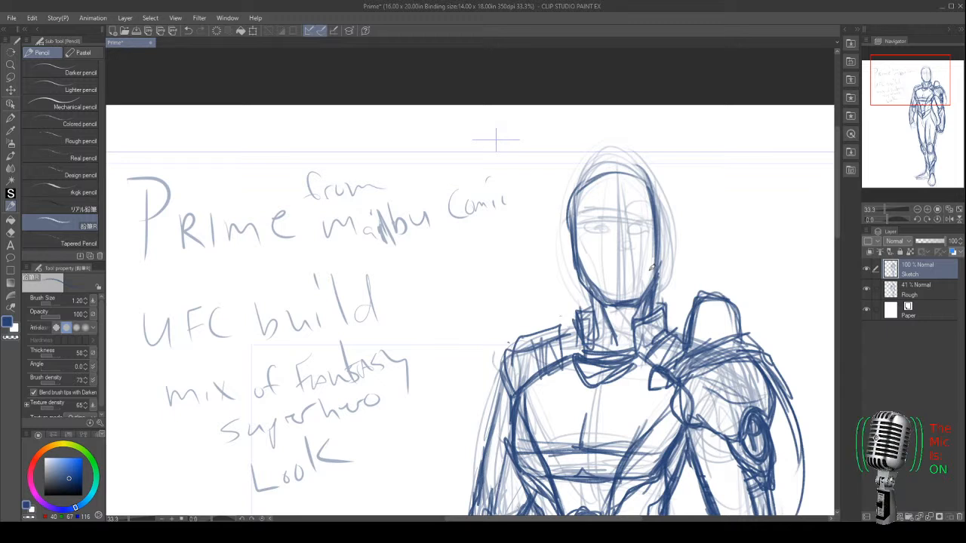
- Outline the figure's right fist below the forearm guard
scroll(528, 250, "down", 10)
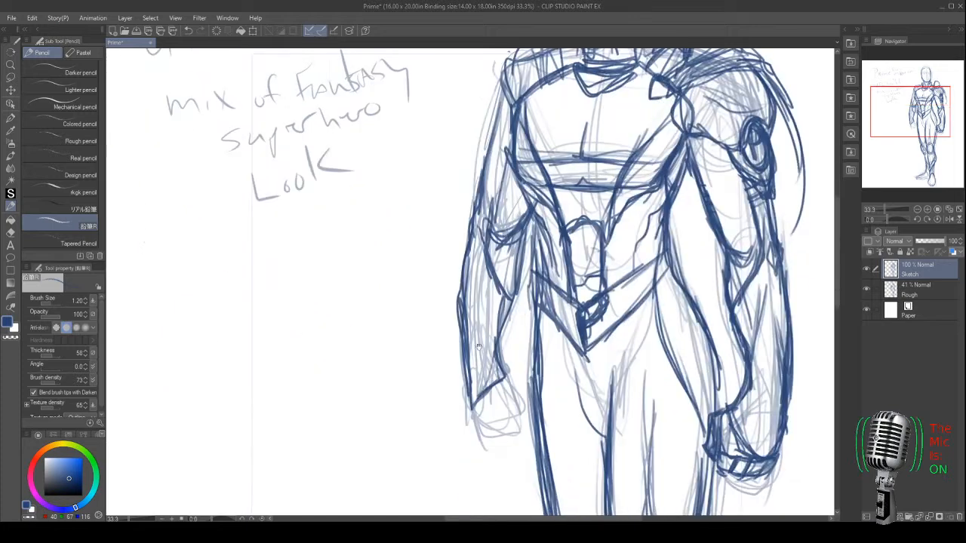
scroll(491, 257, "up", 1)
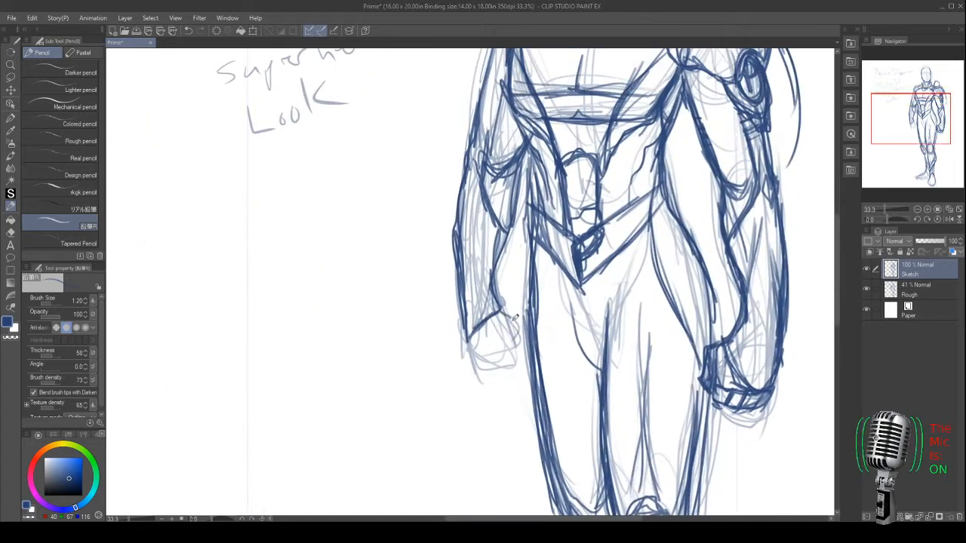
mouse_move(521, 339)
left_mouse_down()
mouse_move(472, 365)
mouse_move(516, 355)
mouse_move(505, 363)
mouse_move(492, 354)
mouse_move(521, 346)
mouse_move(501, 354)
mouse_move(516, 365)
mouse_move(510, 373)
left_mouse_up()
mouse_move(461, 347)
left_mouse_down()
mouse_move(475, 367)
mouse_move(505, 363)
left_mouse_up()
mouse_move(526, 419)
left_mouse_down()
mouse_move(481, 245)
mouse_move(489, 404)
left_mouse_up()
scroll(459, 302, "up", 3)
scroll(442, 248, "down", 3)
- Sketch a wide cape billowing out from the figure's right shoulder, with long trailing folds beside the left arm and leg
key("ctrl+0")
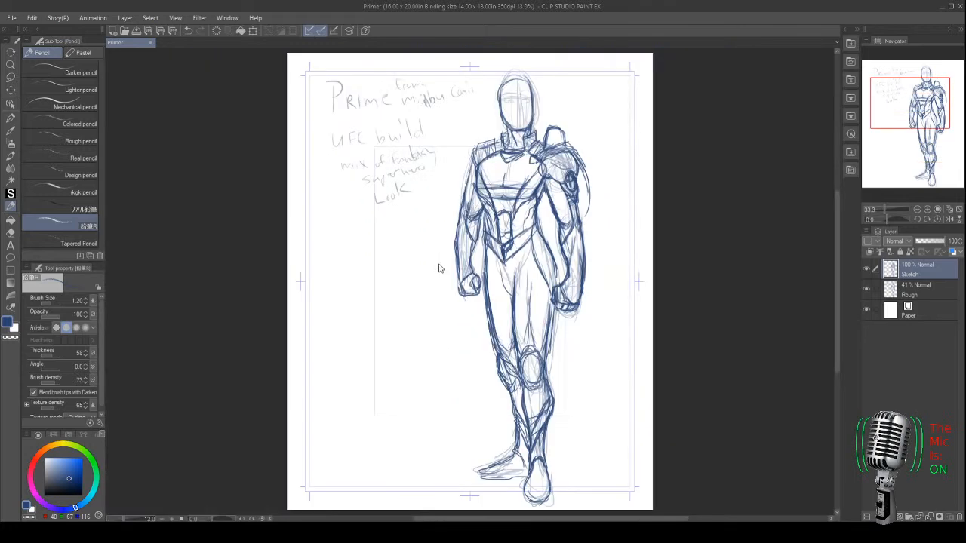
mouse_move(459, 178)
left_mouse_down()
mouse_move(391, 258)
mouse_move(349, 382)
mouse_move(322, 398)
left_mouse_up()
left_click_drag(581, 180, 597, 446)
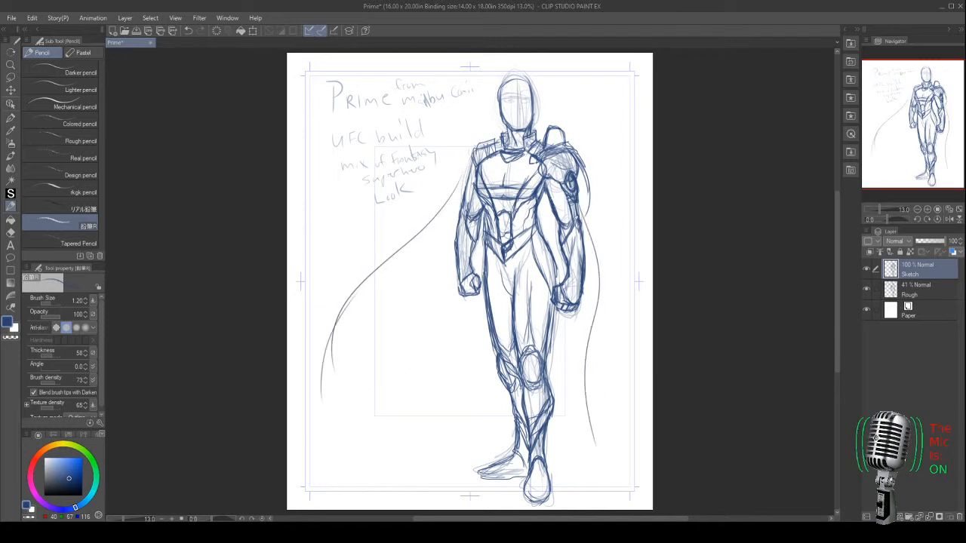
left_click_drag(583, 164, 593, 257)
left_click_drag(591, 189, 596, 462)
left_click_drag(582, 370, 577, 462)
left_click_drag(585, 303, 557, 456)
mouse_move(456, 198)
left_mouse_down()
mouse_move(319, 261)
mouse_move(272, 264)
left_mouse_up()
left_click_drag(281, 303, 421, 420)
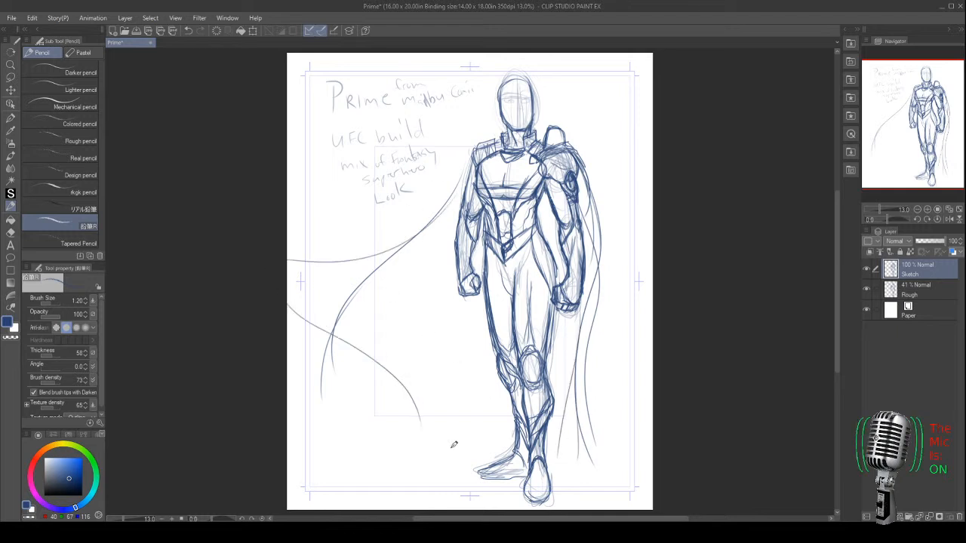
mouse_move(441, 206)
left_mouse_down()
mouse_move(382, 249)
mouse_move(294, 261)
mouse_move(483, 419)
left_mouse_up()
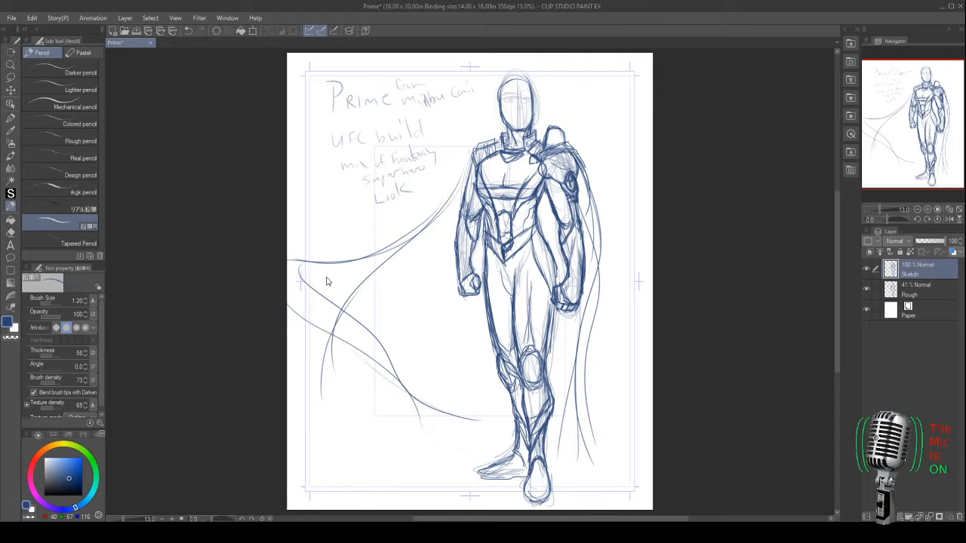
- Shift the Sketch and Rough layers together to the right on the page, leaving only the Sketch layer selected
key("ctrl+t")
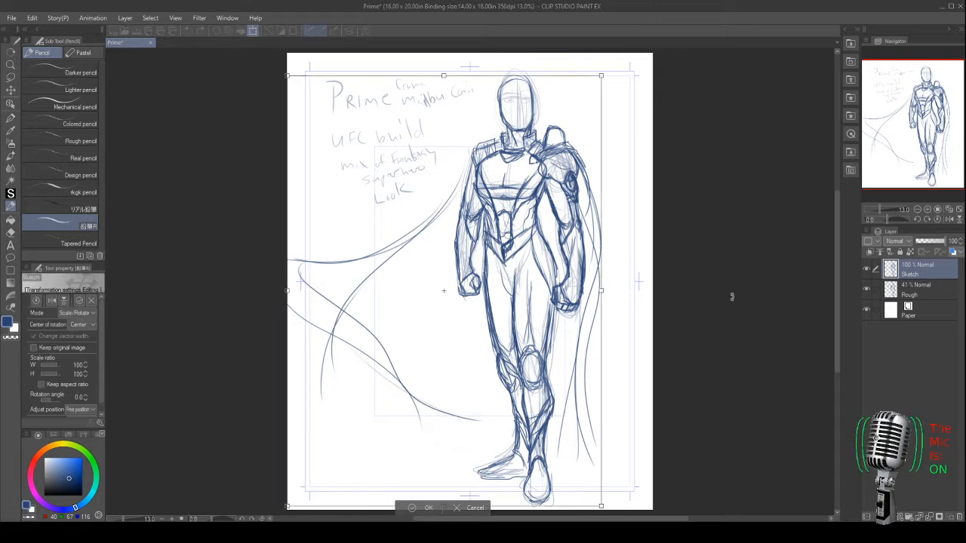
key("Return")
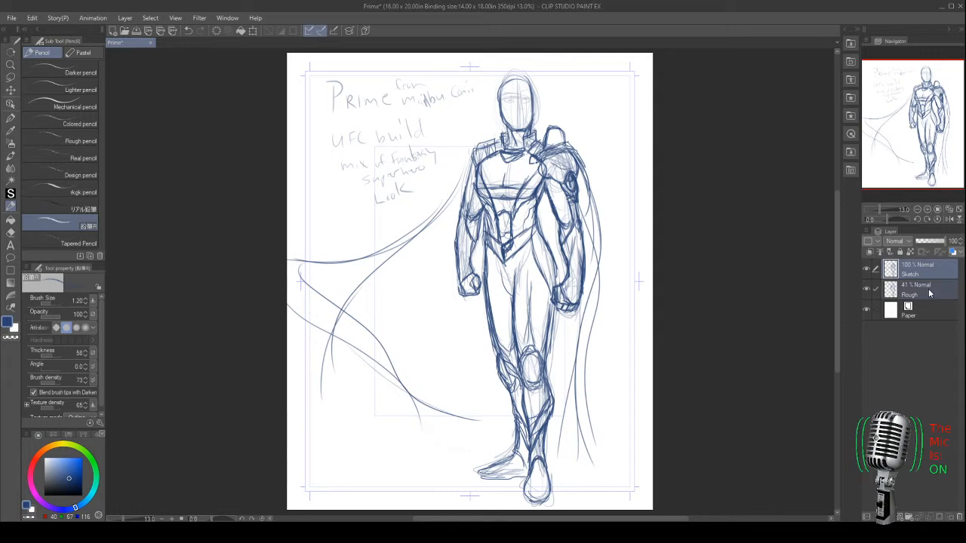
key("ctrl+t")
key("Right")
key("Right")
key("Right")
key("Right")
key("Right")
key("Right")
key("Right")
key("Right")
key("Right")
key("Right")
key("Right")
key("Right")
key("Right")
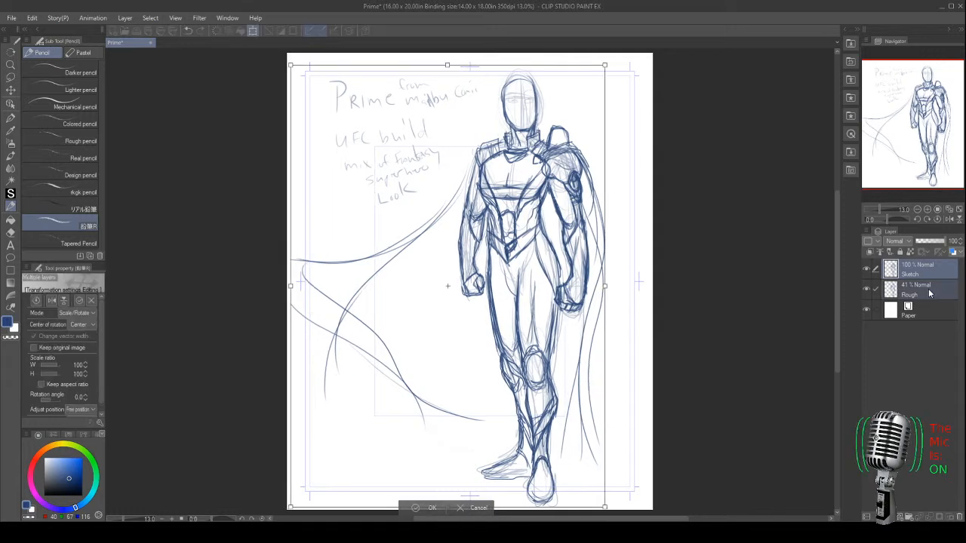
key("Right")
key("Right")
key("Right")
key("Right")
key("Right")
key("Right")
key("Right")
key("Right")
key("Right")
key("Right")
key("Right")
key("Right")
key("Return")
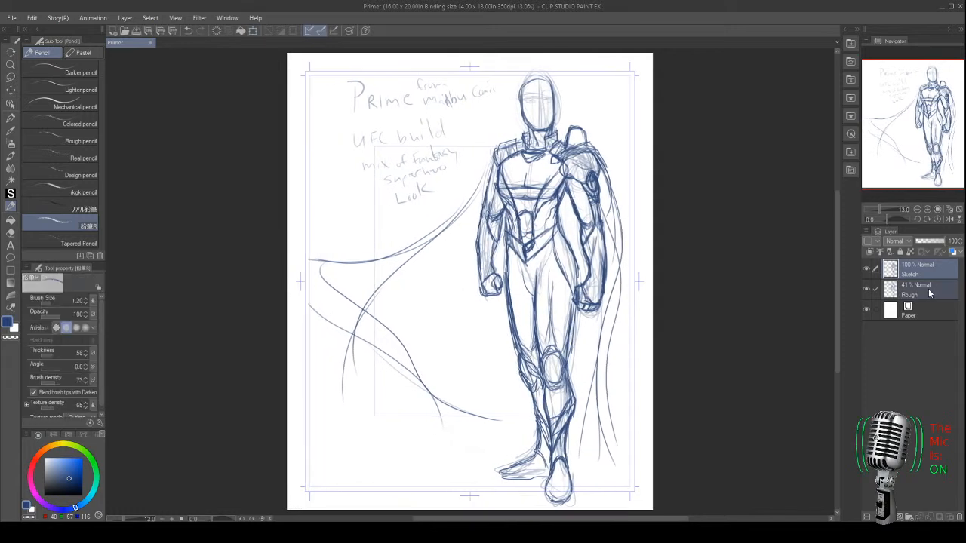
left_click(925, 285, "ctrl")
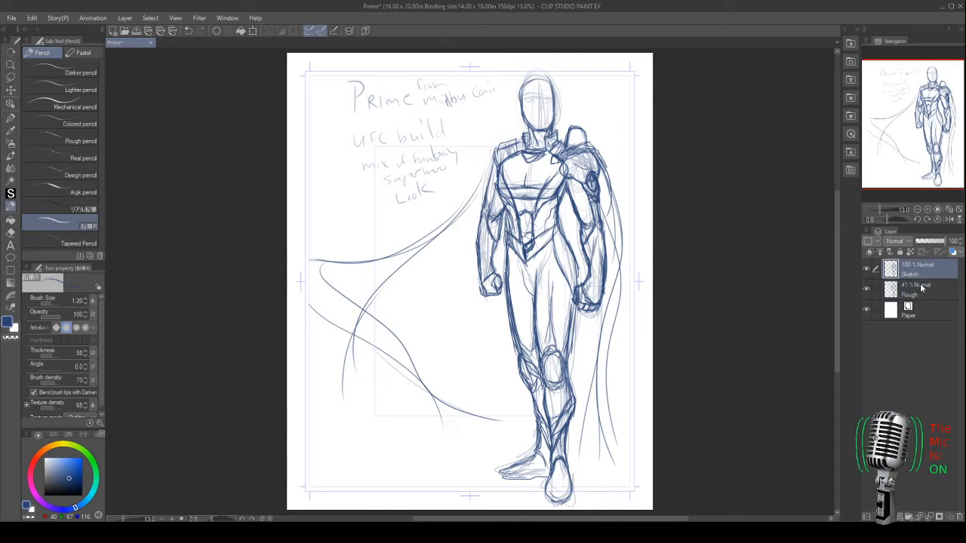
- Redraw the billowing cape's upper and lower edges and add hanging fold lines beside the figure's left leg
left_click_drag(494, 151, 338, 283)
mouse_move(381, 260)
left_mouse_down()
mouse_move(281, 259)
mouse_move(394, 361)
mouse_move(528, 423)
left_mouse_up()
mouse_move(614, 223)
left_mouse_down()
mouse_move(621, 255)
mouse_move(573, 414)
left_mouse_up()
left_click_drag(592, 346, 573, 441)
left_click_drag(607, 308, 585, 465)
left_click_drag(592, 347, 582, 477)
left_click_drag(587, 347, 578, 454)
left_click_drag(538, 422, 367, 353)
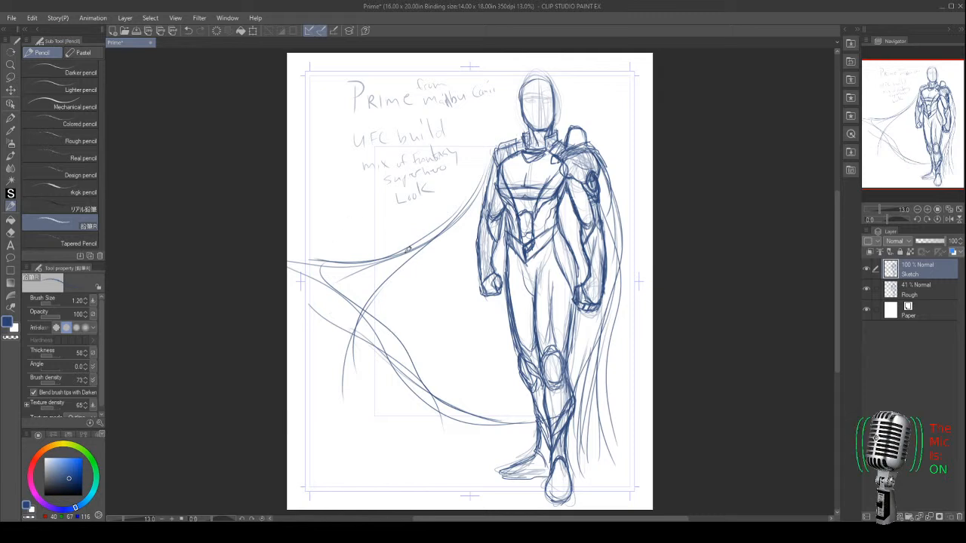
- Lasso and delete the cape strokes on both sides of the figure, and clear the selection
key("m")
mouse_move(595, 333)
left_mouse_down()
mouse_move(625, 388)
mouse_move(610, 241)
mouse_move(598, 332)
left_mouse_up()
key("Delete")
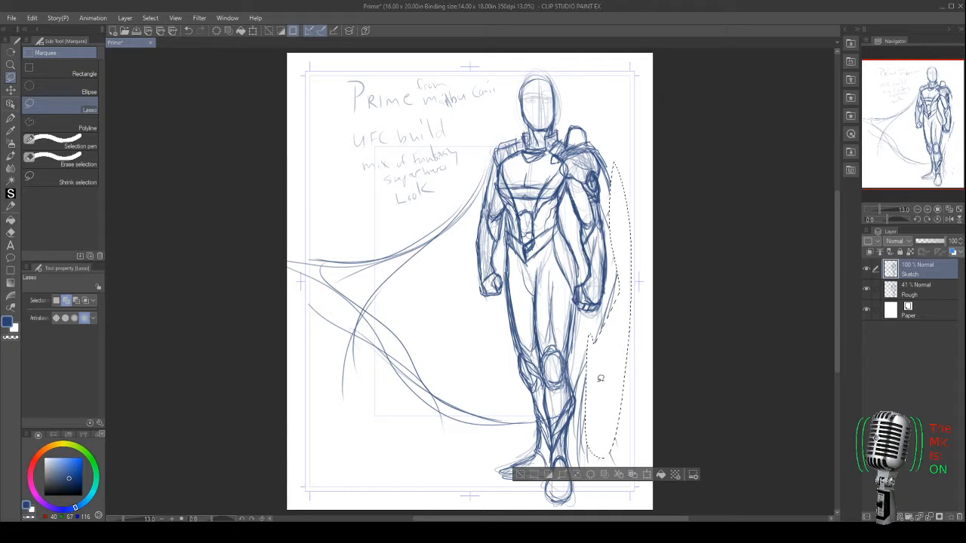
key("ctrl+d")
mouse_move(467, 225)
left_mouse_down()
mouse_move(262, 351)
mouse_move(483, 157)
left_mouse_up()
mouse_move(300, 335)
left_mouse_down()
mouse_move(483, 452)
mouse_move(320, 211)
left_mouse_up()
key("Delete")
key("ctrl+d")
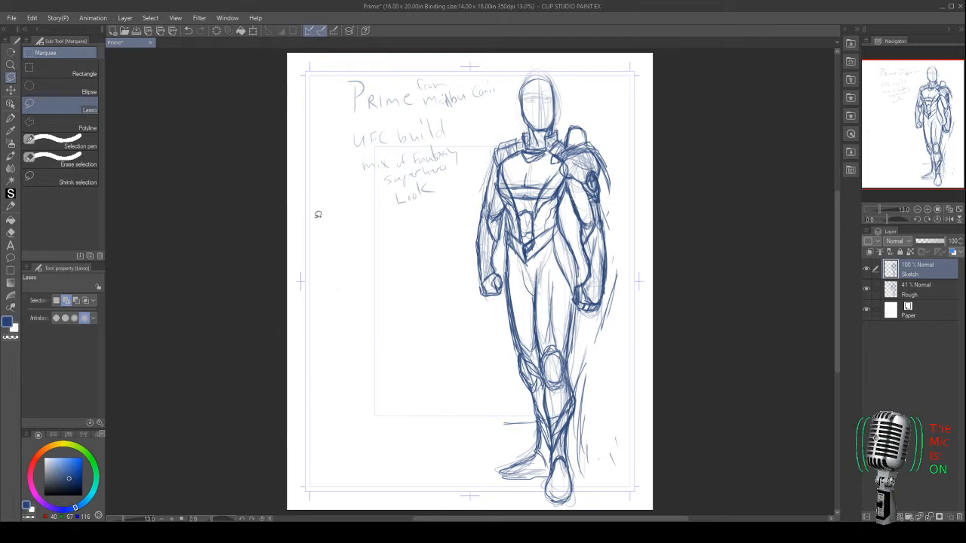
- With the Pen tool, draw the long edges of a straight hanging cape down both sides of the figure
key("p")
mouse_move(490, 160)
left_mouse_down()
mouse_move(458, 412)
mouse_move(467, 305)
mouse_move(463, 420)
left_mouse_up()
mouse_move(614, 293)
left_mouse_down()
mouse_move(617, 172)
mouse_move(617, 441)
left_mouse_up()
left_click_drag(616, 344, 617, 439)
left_click_drag(606, 260, 610, 466)
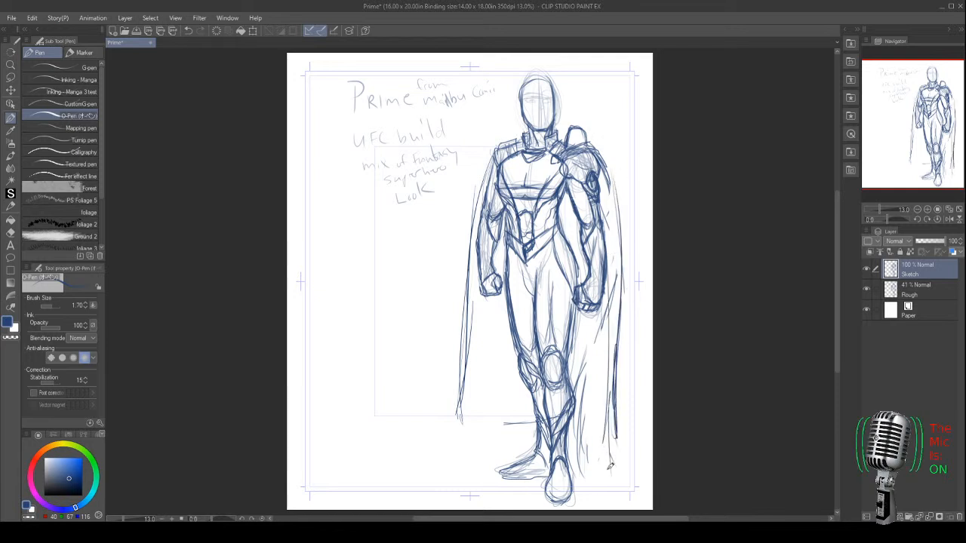
left_click_drag(477, 246, 473, 423)
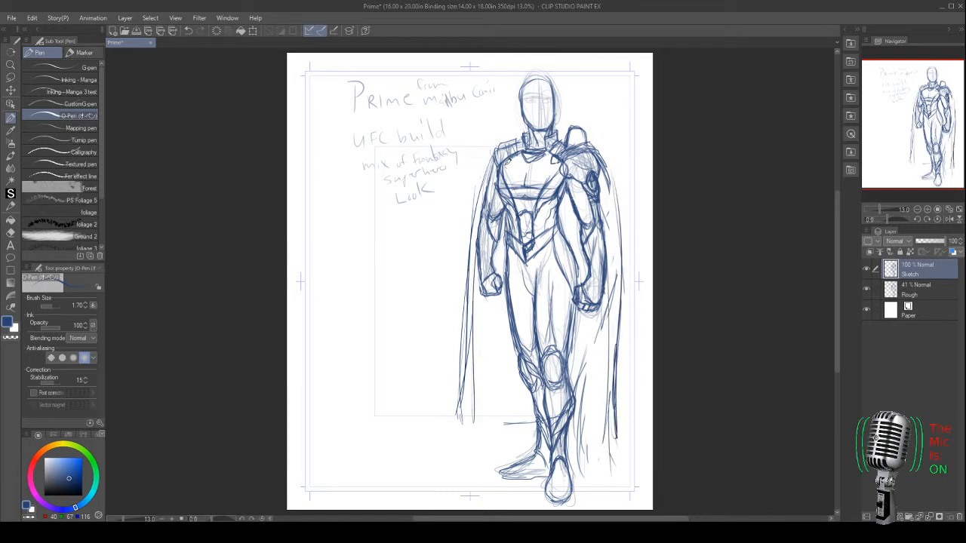
- Add vertical folds to the cape beside the figure's right leg and a hem line behind the shins
left_click_drag(480, 281, 475, 392)
left_click_drag(471, 302, 472, 460)
mouse_move(478, 326)
left_mouse_down()
mouse_move(489, 463)
mouse_move(469, 462)
left_mouse_up()
left_click_drag(474, 385, 462, 469)
left_click_drag(479, 414, 587, 412)
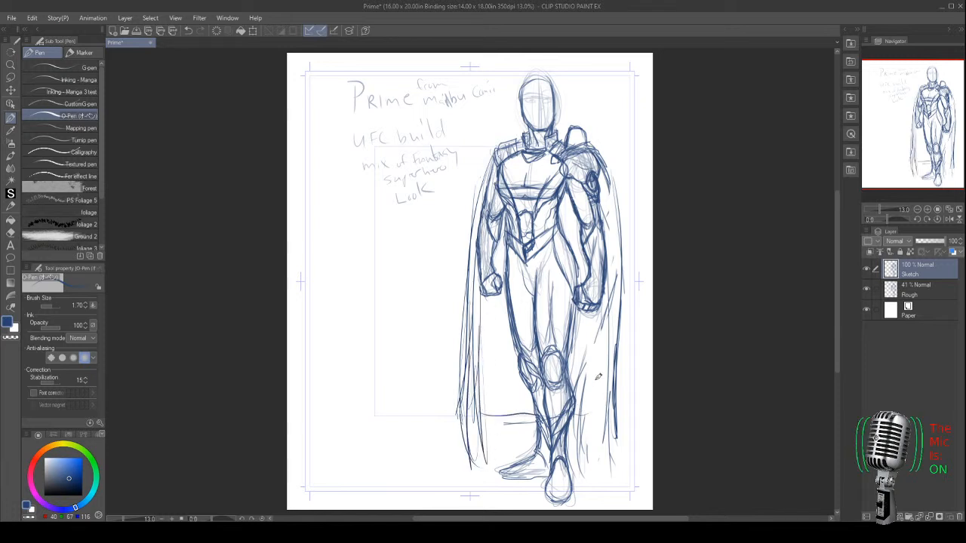
- Draw long vertical folds in the cape beside the figure's left arm and leg and extend the hem line to that side
mouse_move(608, 169)
left_mouse_down()
mouse_move(618, 273)
mouse_move(604, 434)
left_mouse_up()
left_click_drag(627, 264, 623, 457)
left_click_drag(614, 344, 602, 427)
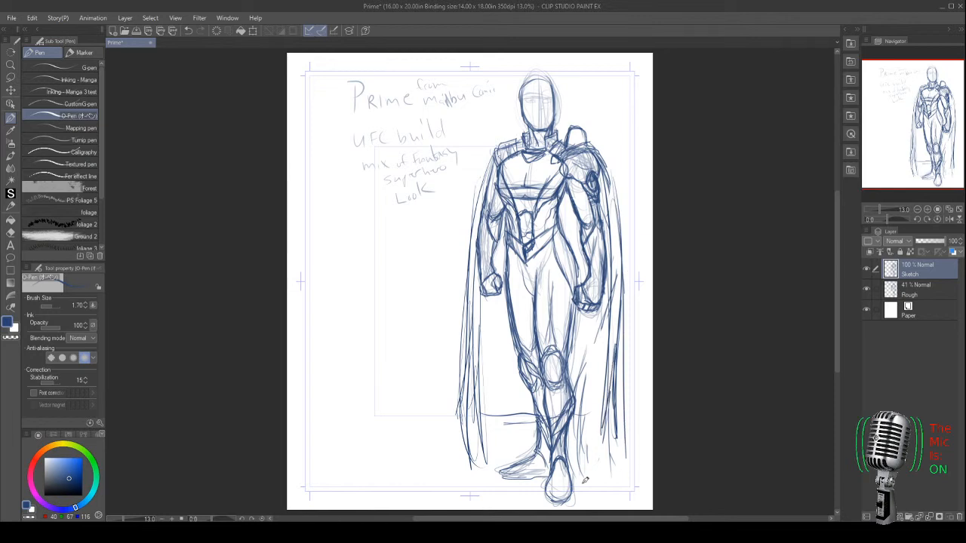
left_click_drag(625, 363, 595, 480)
left_click_drag(497, 408, 613, 413)
left_click_drag(613, 328, 609, 395)
- Shape and darken the cape's pointed lower ends on both sides, curving them inward near the feet
left_click_drag(606, 436, 596, 488)
left_click_drag(624, 413, 617, 437)
left_click_drag(462, 417, 492, 479)
left_click_drag(475, 391, 495, 480)
mouse_move(614, 430)
left_mouse_down()
mouse_move(589, 480)
mouse_move(600, 477)
left_mouse_up()
left_click_drag(621, 387, 597, 482)
mouse_move(604, 425)
left_mouse_down()
mouse_move(619, 469)
mouse_move(617, 448)
left_mouse_up()
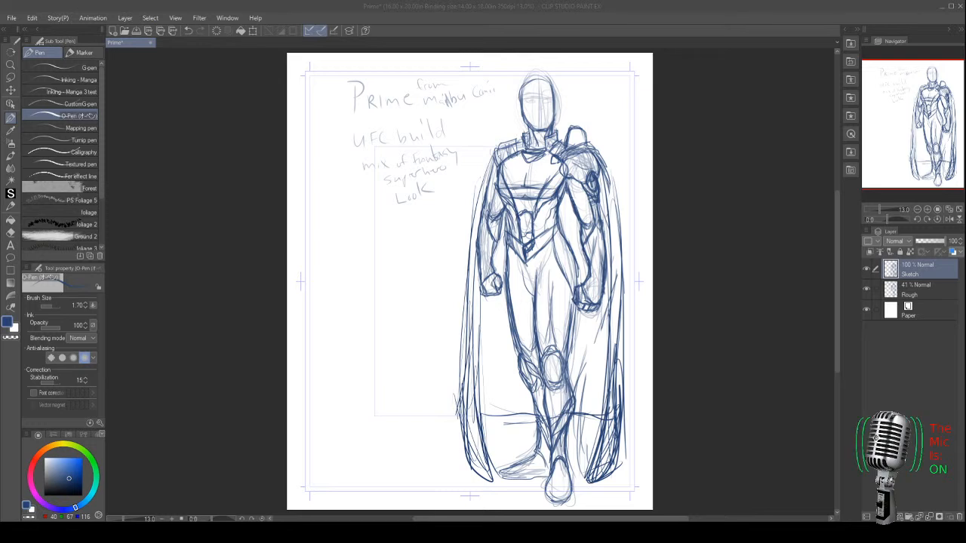
left_click(246, 282)
left_click(258, 373)
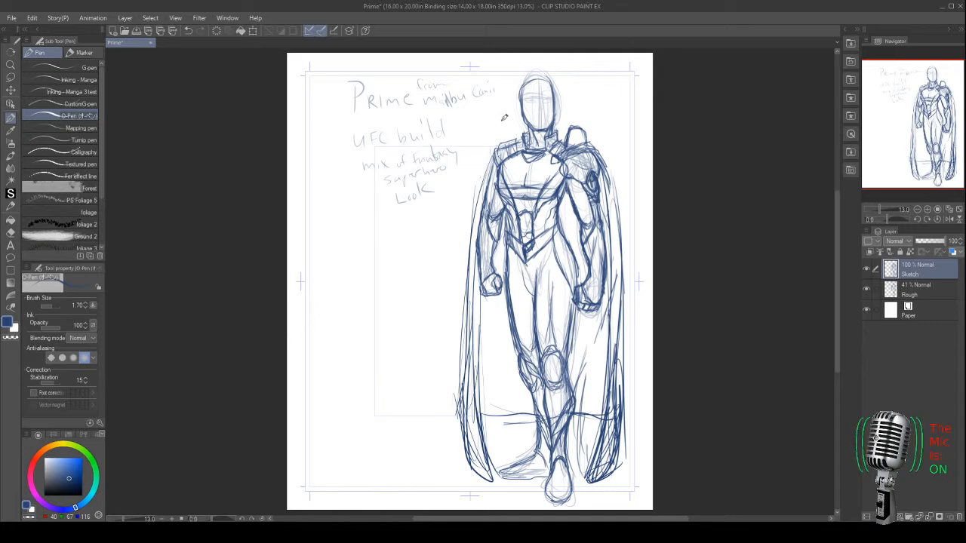
- With the Pencil, draw parted hair strands swept across the forehead and the ear on the figure's right side
scroll(507, 113, "up", 6)
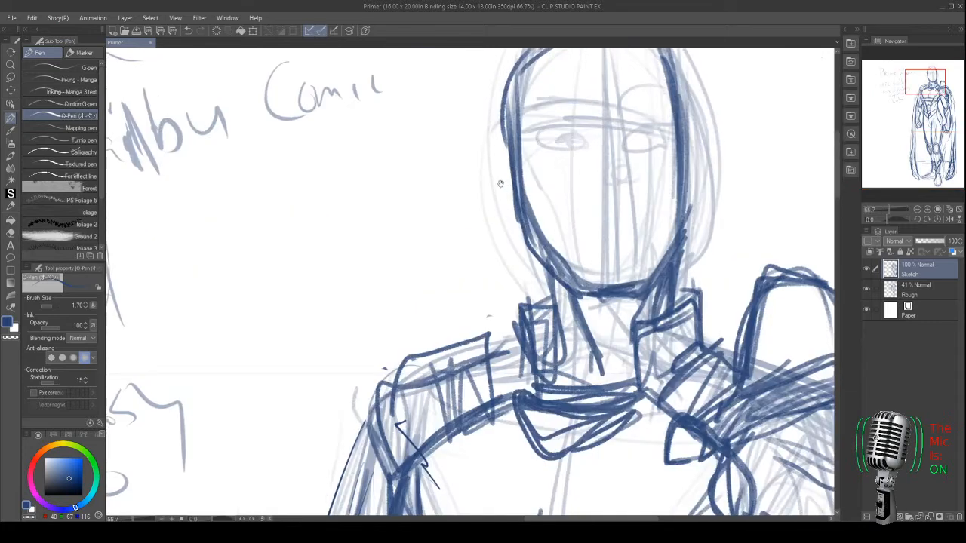
left_click_drag(501, 183, 437, 300)
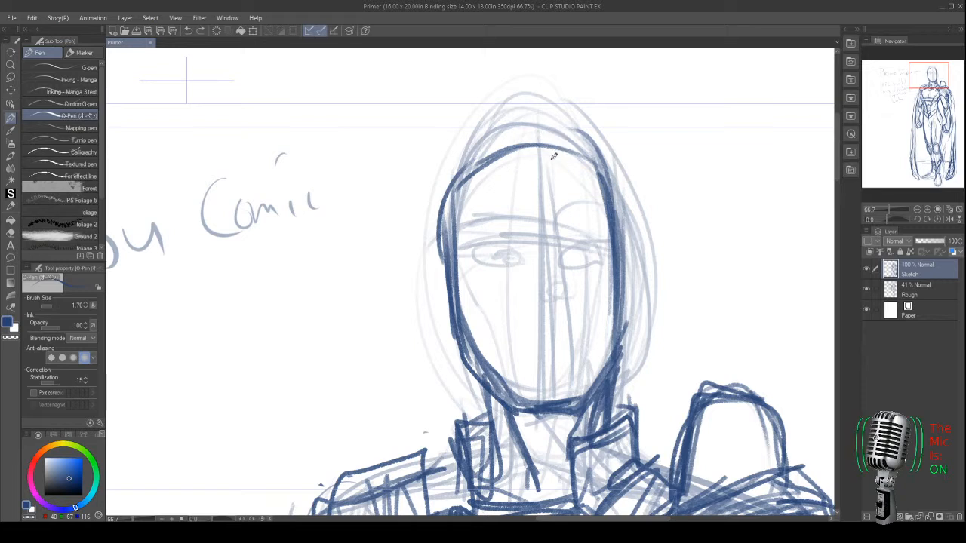
key("p")
mouse_move(571, 162)
left_mouse_down()
mouse_move(563, 144)
mouse_move(495, 213)
left_mouse_up()
left_click_drag(530, 124, 440, 276)
left_click_drag(493, 193, 442, 288)
mouse_move(454, 182)
left_mouse_down()
mouse_move(438, 290)
mouse_move(463, 373)
left_mouse_up()
left_click_drag(447, 266, 444, 326)
left_click_drag(438, 262, 462, 329)
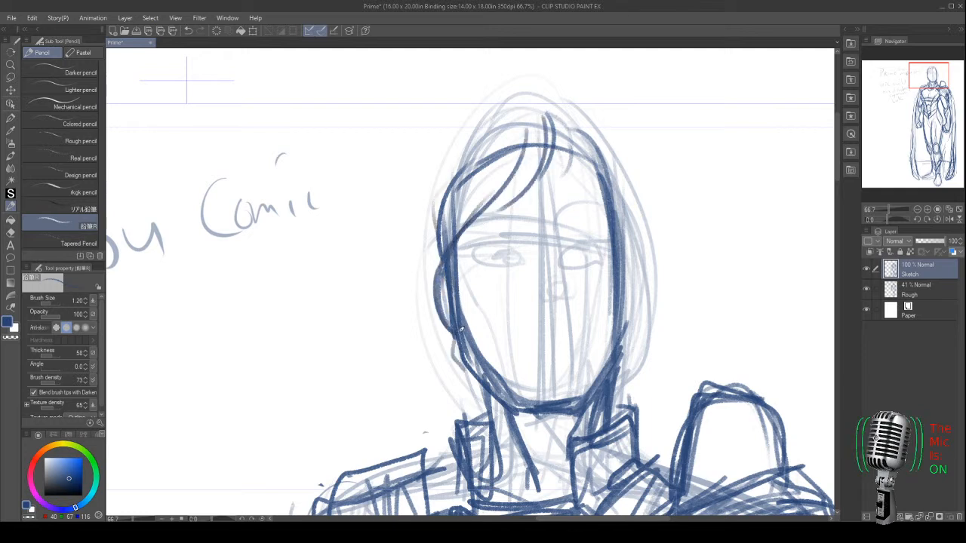
- Draw the eyebrow and eye on the figure's right side of the face
mouse_move(529, 238)
left_mouse_down()
mouse_move(480, 241)
mouse_move(545, 245)
mouse_move(491, 243)
mouse_move(533, 265)
mouse_move(491, 248)
mouse_move(481, 261)
mouse_move(489, 263)
mouse_move(518, 259)
mouse_move(529, 234)
mouse_move(492, 223)
mouse_move(471, 233)
left_mouse_up()
left_click_drag(535, 228, 474, 228)
- Try several versions of a mouth line across the lower face
left_click_drag(560, 341, 502, 339)
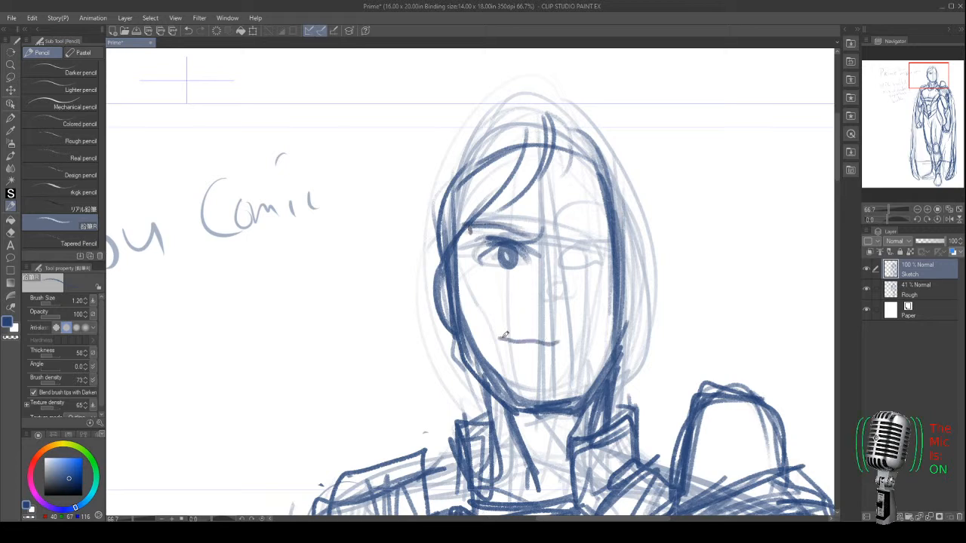
key("ctrl+z")
left_click_drag(562, 336, 506, 344)
key("ctrl+z")
left_click_drag(566, 332, 501, 342)
key("ctrl+z")
- Draw the closed mouth, the nose and the left eye and brow, and thicken the figure's right eyebrow
mouse_move(565, 339)
left_mouse_down()
mouse_move(509, 345)
mouse_move(589, 344)
mouse_move(522, 348)
left_mouse_up()
mouse_move(557, 255)
left_mouse_down()
mouse_move(577, 296)
mouse_move(566, 319)
left_mouse_up()
mouse_move(557, 255)
left_mouse_down()
mouse_move(572, 289)
mouse_move(551, 315)
mouse_move(572, 323)
mouse_move(595, 236)
mouse_move(613, 261)
mouse_move(579, 266)
mouse_move(604, 249)
mouse_move(592, 225)
mouse_move(616, 243)
mouse_move(583, 227)
left_mouse_up()
mouse_move(497, 240)
left_mouse_down()
mouse_move(530, 236)
mouse_move(474, 240)
left_mouse_up()
mouse_move(467, 242)
left_mouse_down()
mouse_move(496, 225)
mouse_move(541, 239)
left_mouse_up()
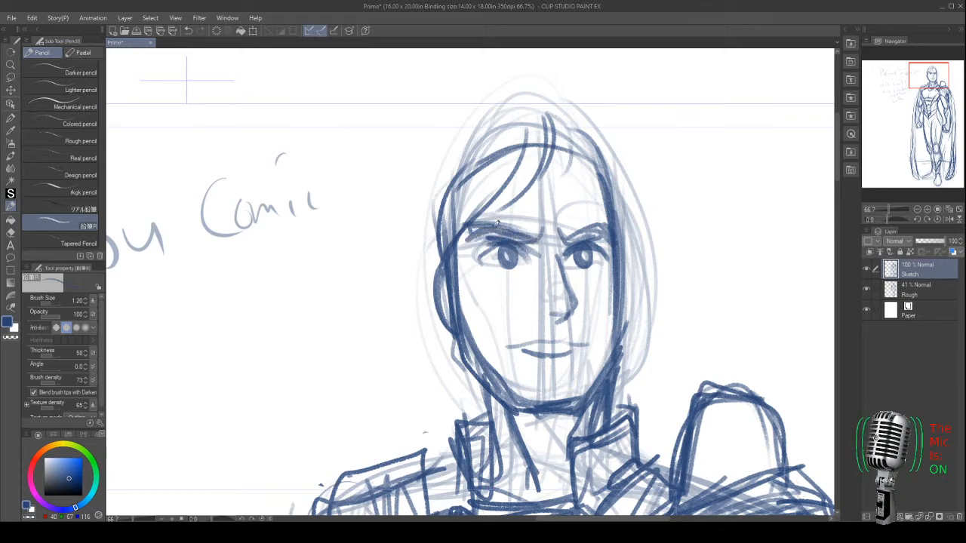
- Strengthen the jaw and neck line on the figure's right side from below the ear to the collar
left_click_drag(456, 302, 474, 355)
left_click_drag(462, 332, 482, 419)
left_click_drag(469, 359, 490, 438)
left_click_drag(465, 355, 478, 453)
- Draw the outer hair contour down both sides of the head, curving around the ears
mouse_move(563, 125)
left_mouse_down()
mouse_move(621, 208)
mouse_move(630, 249)
left_mouse_up()
left_click_drag(570, 136, 644, 264)
left_click_drag(638, 229, 647, 279)
mouse_move(601, 178)
left_mouse_down()
mouse_move(617, 293)
mouse_move(635, 240)
mouse_move(649, 299)
left_mouse_up()
left_click_drag(644, 240, 613, 305)
left_click_drag(480, 155, 424, 242)
left_click_drag(441, 189, 418, 256)
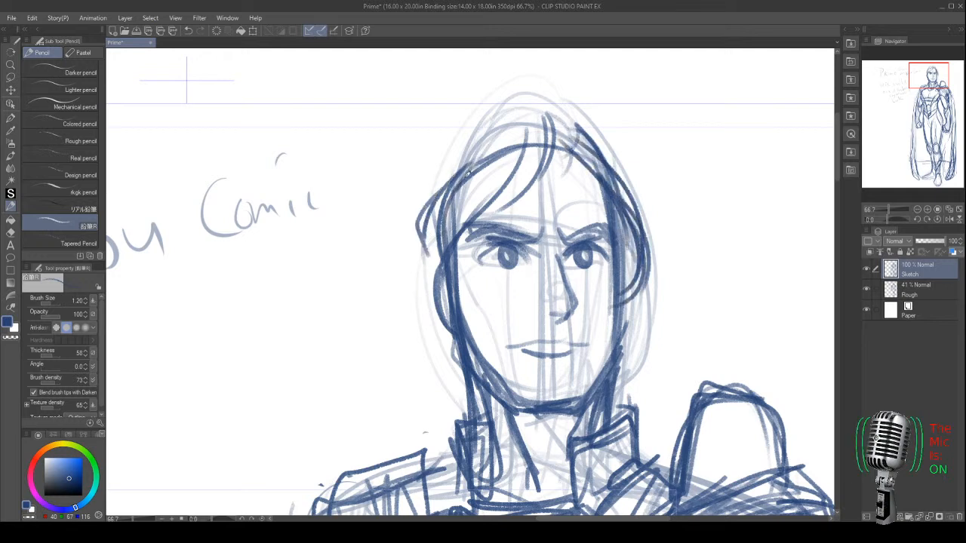
- Add fringe strands over the forehead and draw the hair falling down the figure's right side to the collar
left_click_drag(561, 105, 512, 224)
left_click_drag(551, 154, 478, 241)
mouse_move(557, 123)
left_mouse_down()
mouse_move(592, 139)
mouse_move(632, 208)
left_mouse_up()
mouse_move(524, 122)
left_mouse_down()
mouse_move(423, 198)
mouse_move(421, 258)
left_mouse_up()
mouse_move(457, 165)
left_mouse_down()
mouse_move(433, 225)
mouse_move(430, 275)
left_mouse_up()
left_click_drag(428, 269, 469, 419)
left_click_drag(432, 216, 436, 285)
left_click_drag(439, 318, 465, 414)
left_click_drag(462, 370, 468, 420)
left_click_drag(431, 218, 449, 328)
left_click_drag(427, 219, 464, 425)
- Reinforce the cheek line on the figure's left side, define the nose and mouth, and darken the jaw and chin
left_click_drag(616, 185, 611, 256)
left_click_drag(613, 219, 622, 351)
mouse_move(572, 296)
left_mouse_down()
mouse_move(573, 344)
mouse_move(529, 342)
mouse_move(548, 353)
mouse_move(516, 355)
left_mouse_up()
left_click_drag(578, 382, 581, 404)
left_click_drag(578, 365, 581, 403)
left_click_drag(576, 400, 509, 411)
left_click_drag(602, 388, 587, 411)
left_click_drag(568, 411, 490, 405)
- Redraw and darken the raised collar on the figure's right side of the neck
left_click_drag(467, 368, 463, 455)
left_click_drag(454, 464, 481, 413)
mouse_move(477, 376)
left_mouse_down()
mouse_move(468, 441)
mouse_move(476, 385)
left_mouse_up()
left_click_drag(498, 376, 520, 445)
left_click_drag(465, 370, 466, 439)
left_click_drag(473, 437, 520, 447)
- Redraw the raised collar on the figure's left side and darken the neck line below the jaw
left_click_drag(597, 385, 654, 348)
left_click_drag(593, 373, 597, 452)
left_click_drag(648, 352, 658, 399)
left_click_drag(655, 399, 665, 416)
left_click_drag(640, 338, 669, 430)
left_click_drag(650, 418, 631, 435)
left_click_drag(629, 344, 631, 359)
left_click_drag(634, 320, 639, 362)
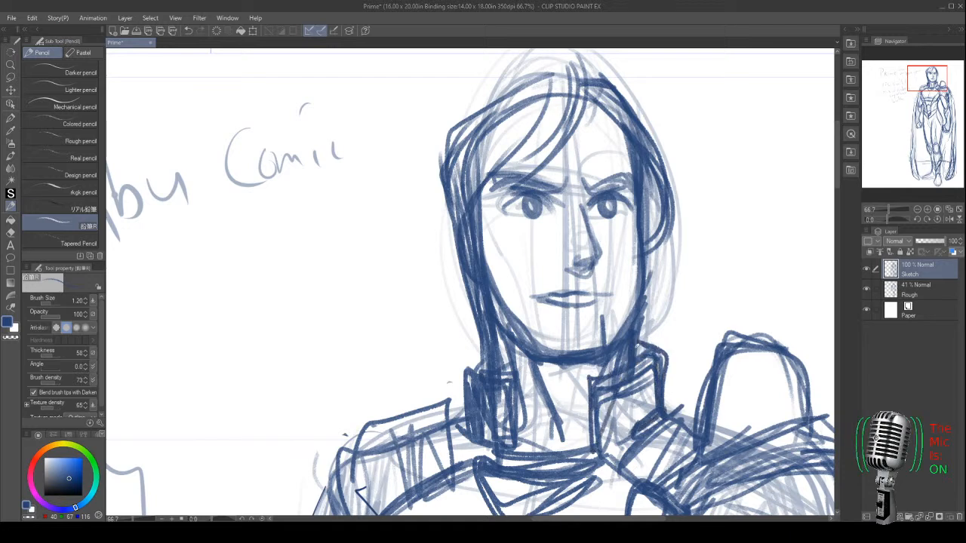
key("e")
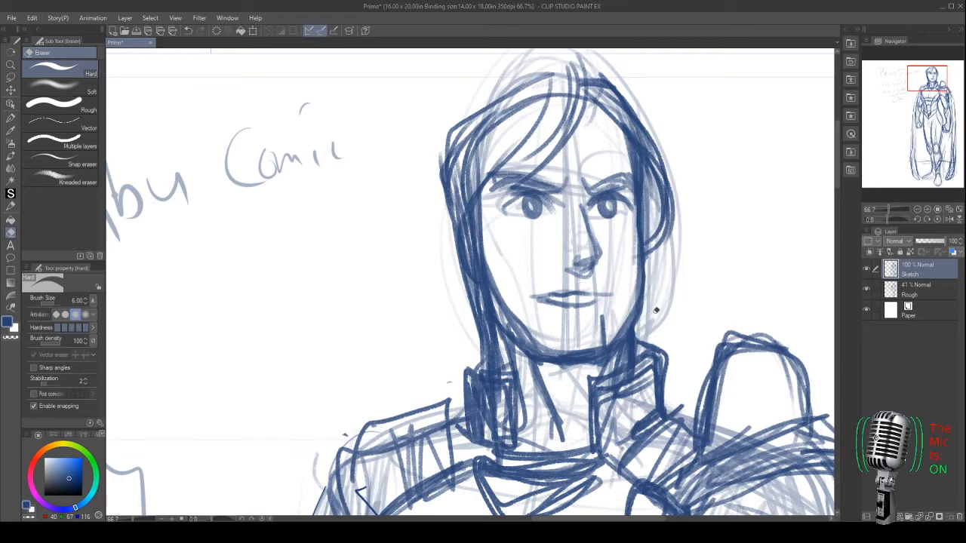
key("p")
left_click_drag(632, 331, 622, 373)
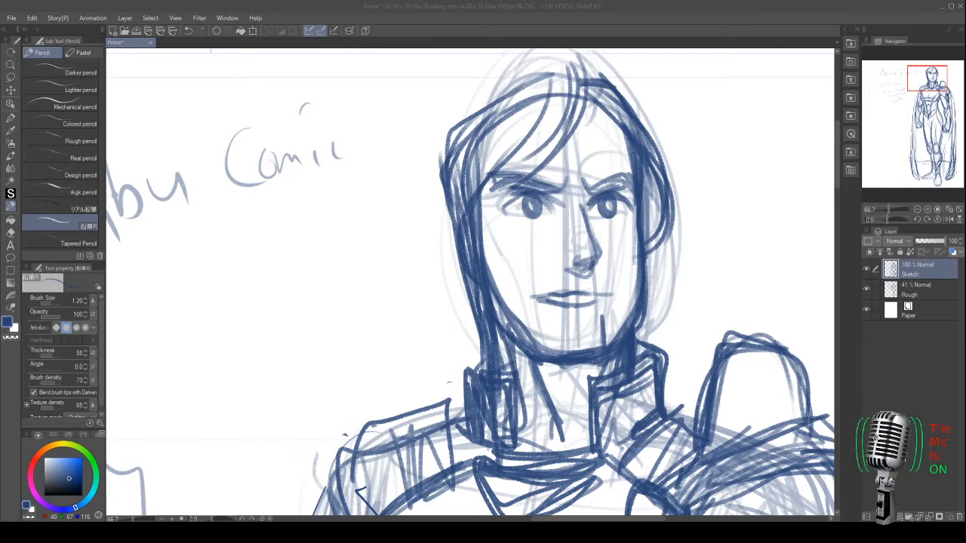
- Strengthen the parting and hair strands on the figure's right side and darken the line of the nose
left_click(134, 43)
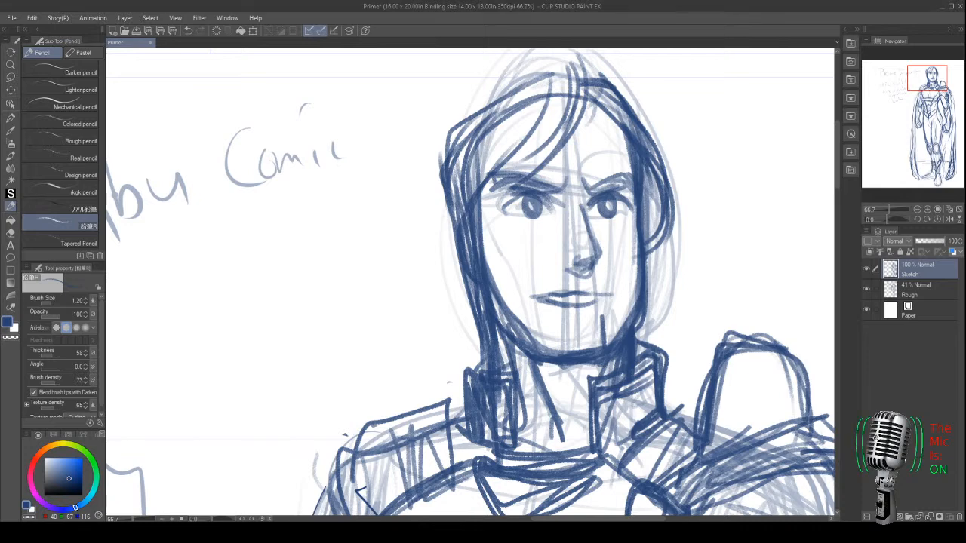
mouse_move(580, 58)
left_mouse_down()
mouse_move(549, 75)
mouse_move(500, 178)
left_mouse_up()
left_click_drag(549, 146, 480, 208)
left_click_drag(462, 131, 441, 234)
left_click_drag(450, 170, 456, 289)
left_click_drag(452, 196, 477, 335)
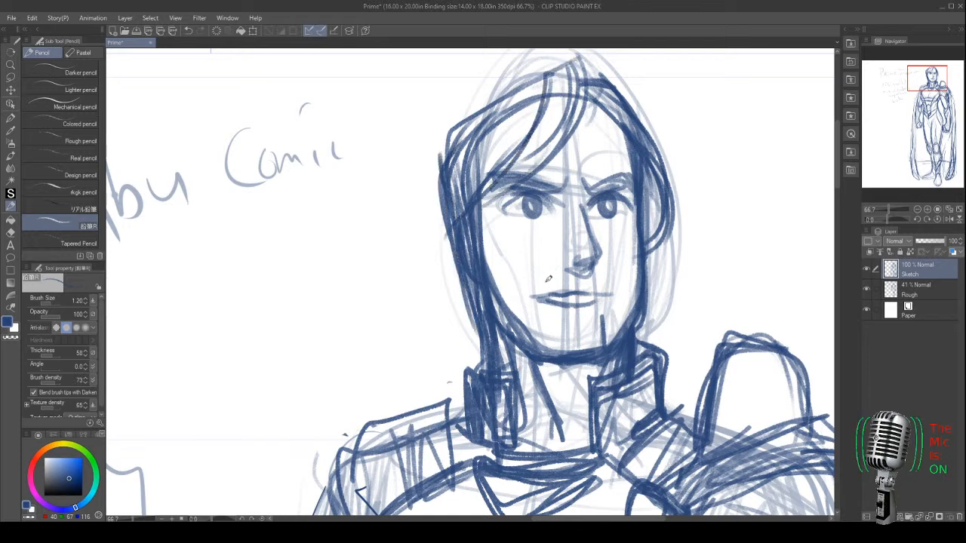
mouse_move(575, 265)
left_mouse_down()
mouse_move(606, 253)
mouse_move(581, 278)
left_mouse_up()
mouse_move(582, 195)
left_mouse_down()
mouse_move(602, 258)
mouse_move(591, 275)
left_mouse_up()
key("ctrl+minus")
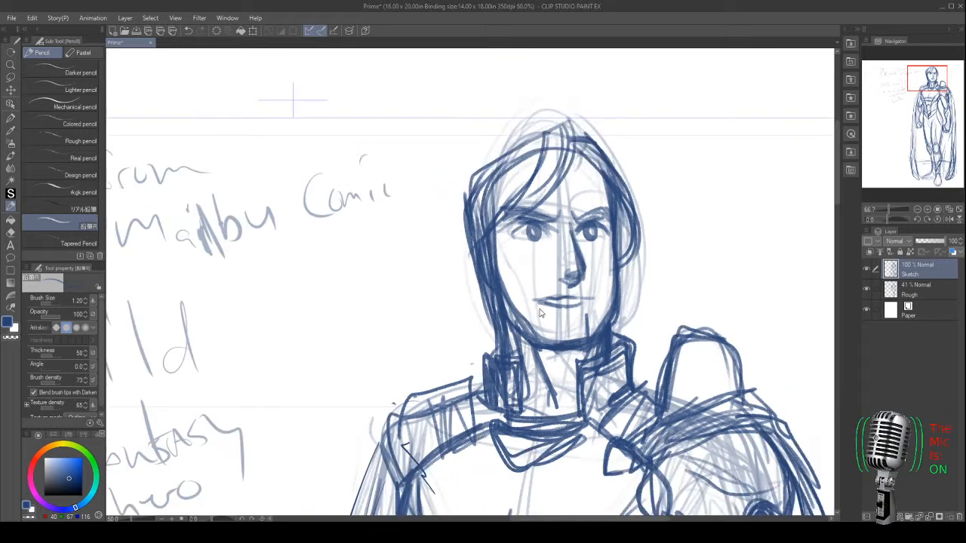
- Check the whole figure without the Rough layer, then rename the Sketch layer as Sketch 1 and hide it
key("ctrl+0")
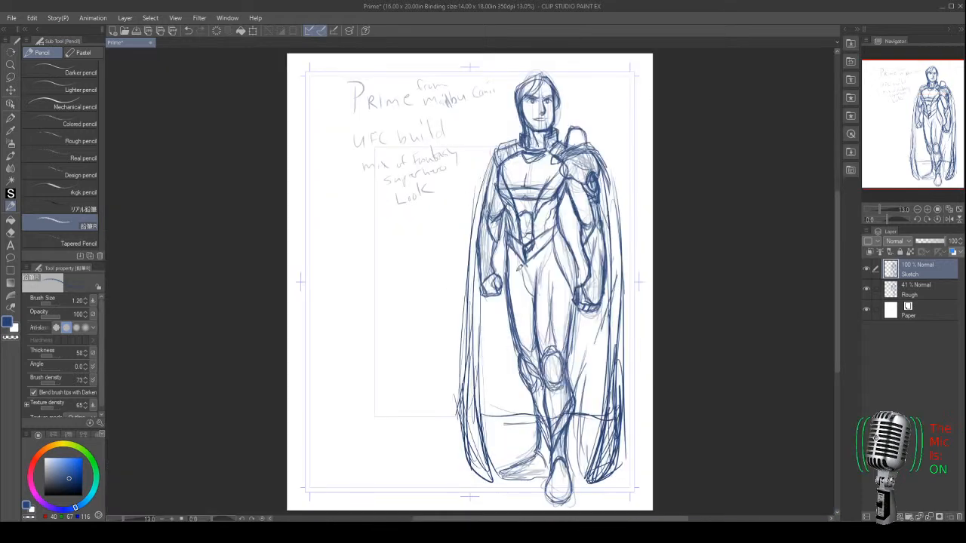
left_click(866, 289)
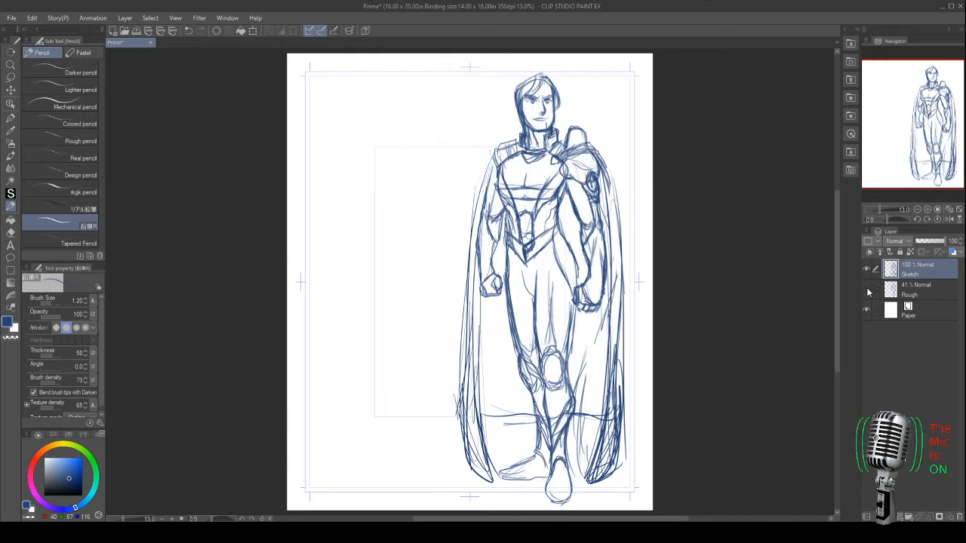
left_click(866, 289)
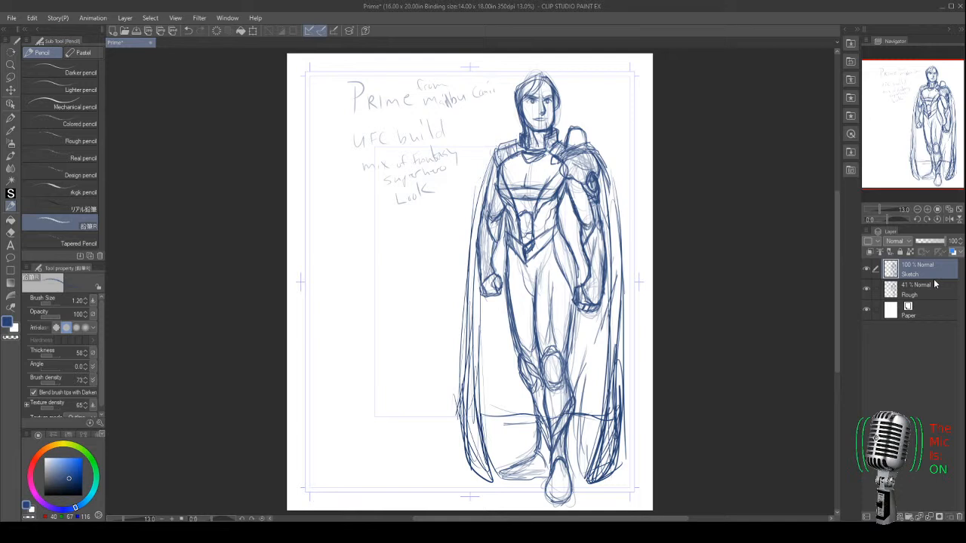
type("1")
left_click(866, 268)
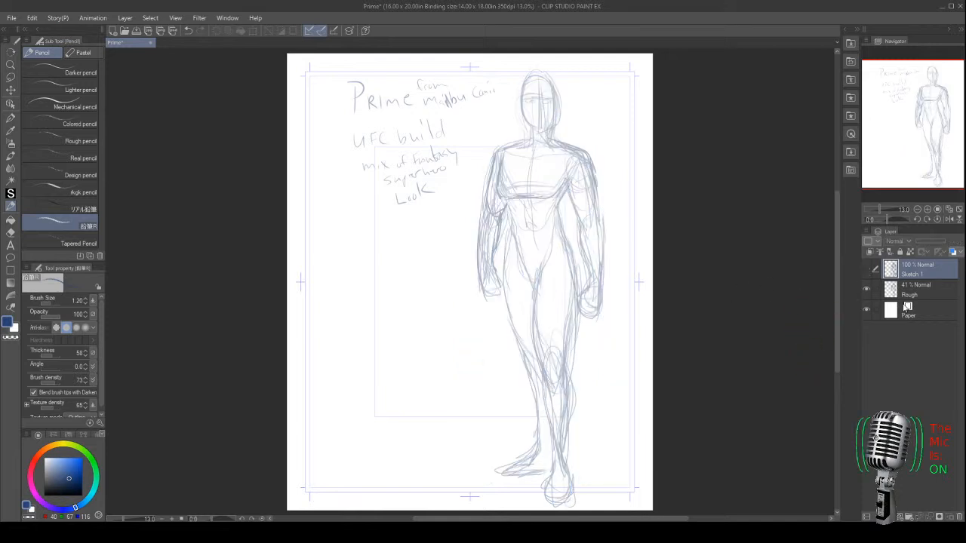
- Add a new layer above Sketch 1 and name it Sketch 2
key("ctrl+shift+n")
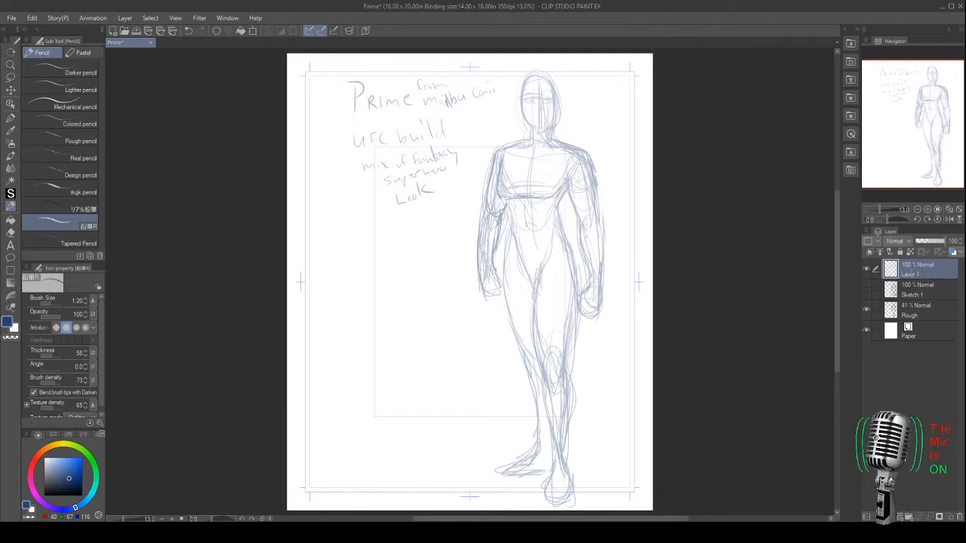
double_click(912, 275)
type("Sketch 2")
key("Return")
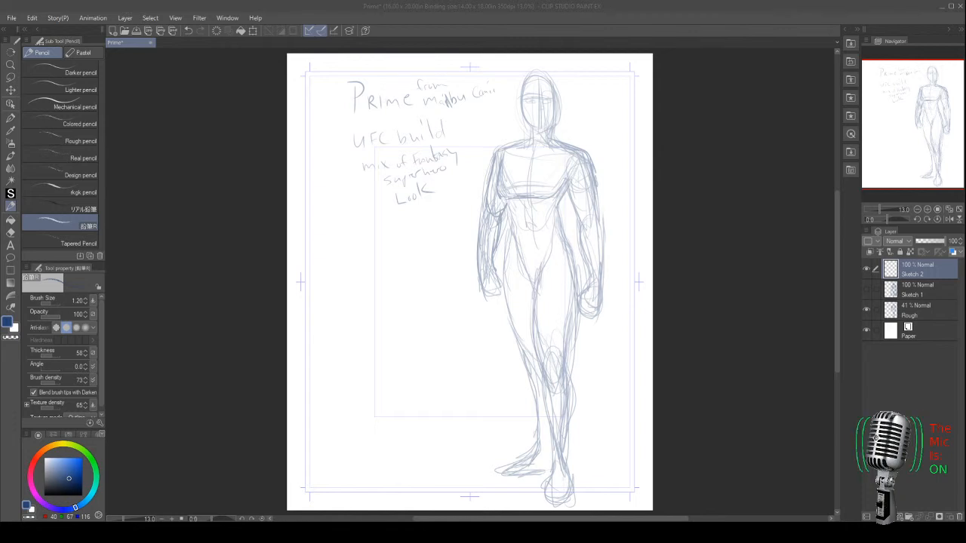
scroll(478, 282, "down", 3)
scroll(478, 282, "up", 4)
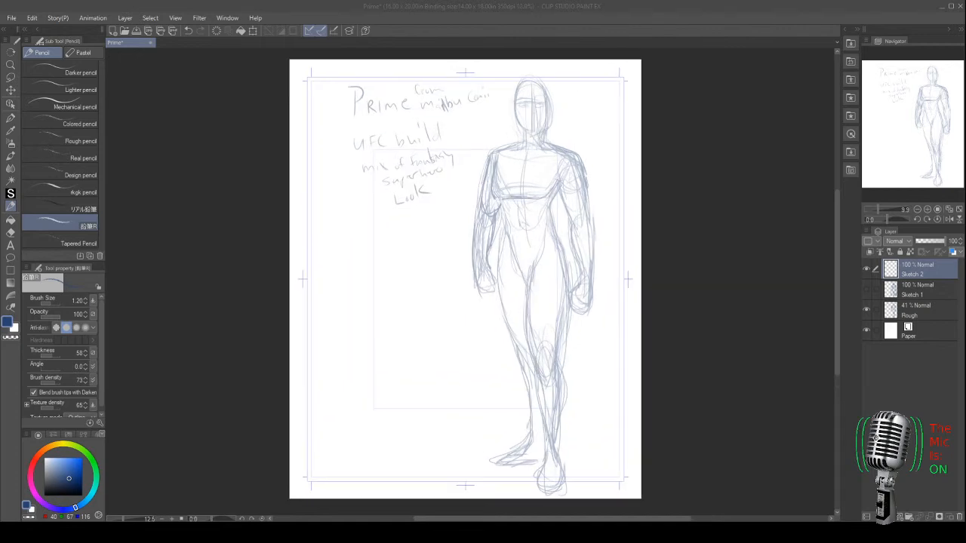
scroll(477, 281, "down", 3)
scroll(478, 281, "up", 4)
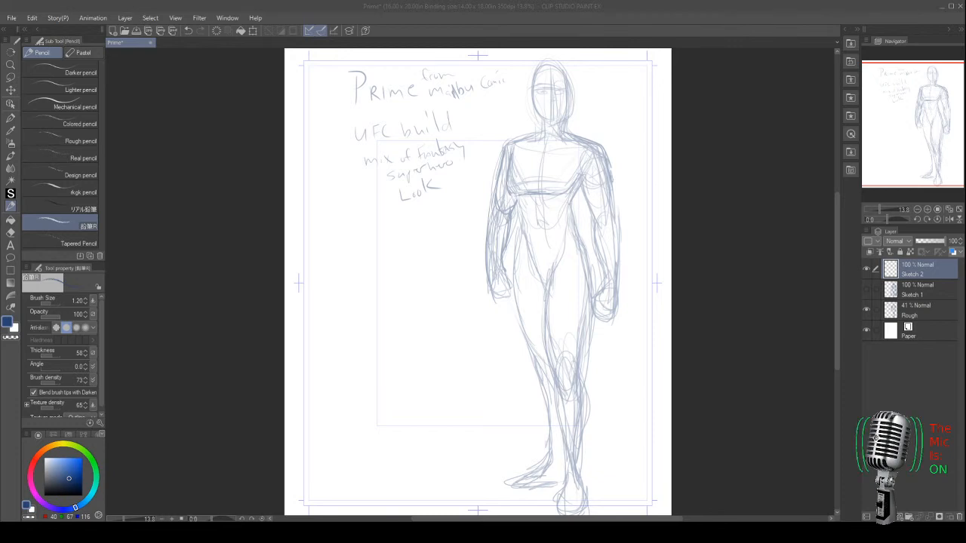
left_click(253, 345)
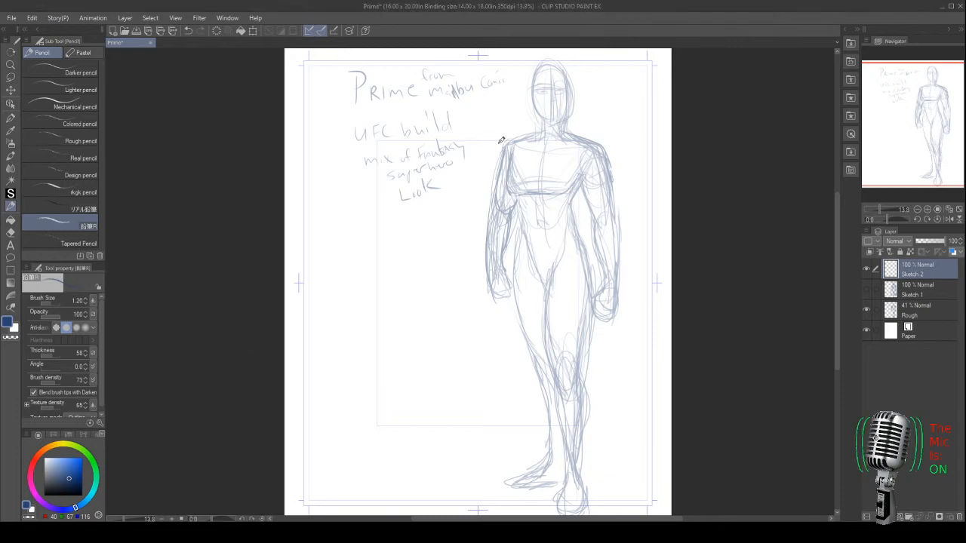
- Sketch two round cape clasps on the upper chest and a spiky fur mantle over the figure's left shoulder
scroll(536, 143, "up", 5)
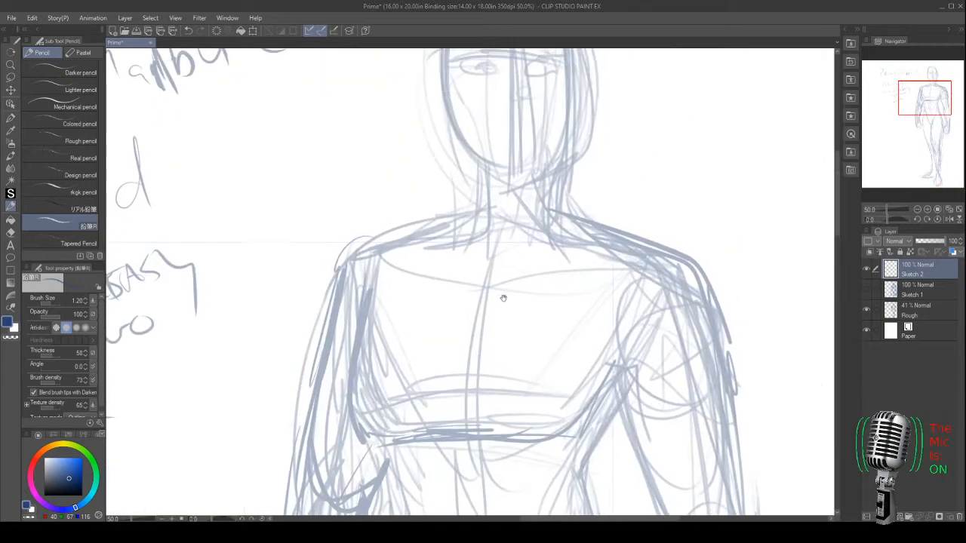
mouse_move(401, 281)
left_mouse_down()
mouse_move(412, 294)
mouse_move(406, 311)
left_mouse_up()
mouse_move(593, 280)
left_mouse_down()
mouse_move(575, 266)
mouse_move(564, 211)
mouse_move(601, 159)
mouse_move(599, 138)
mouse_move(688, 154)
left_mouse_up()
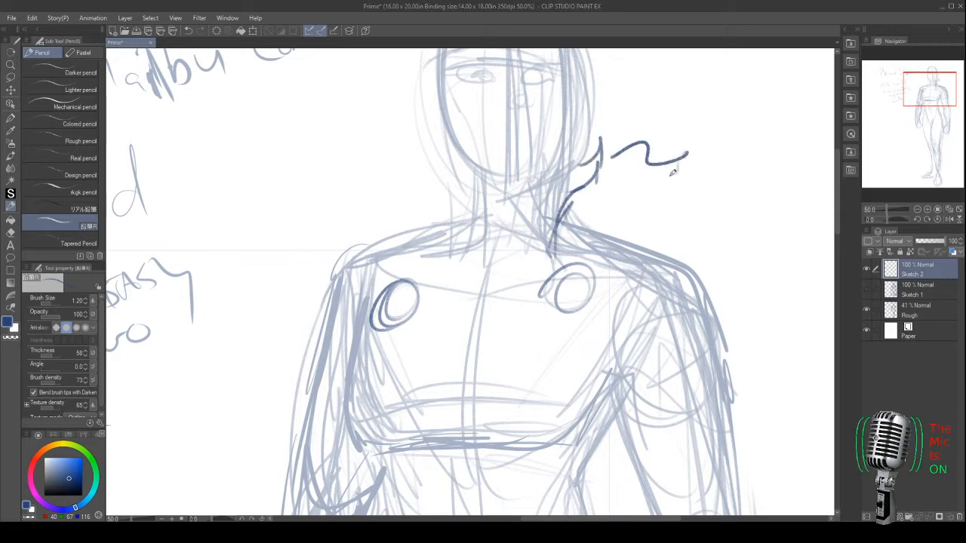
mouse_move(619, 156)
left_mouse_down()
mouse_move(689, 155)
mouse_move(717, 264)
mouse_move(677, 261)
left_mouse_up()
- Draw the matching jagged fur mantle over the figure's right shoulder and add tufts beside the neck on both sides
left_click_drag(419, 227, 440, 276)
mouse_move(431, 215)
left_mouse_down()
mouse_move(442, 252)
mouse_move(412, 302)
mouse_move(439, 261)
left_mouse_up()
mouse_move(452, 154)
left_mouse_down()
mouse_move(465, 161)
mouse_move(362, 169)
mouse_move(351, 225)
mouse_move(369, 260)
left_mouse_up()
left_click_drag(375, 262, 374, 298)
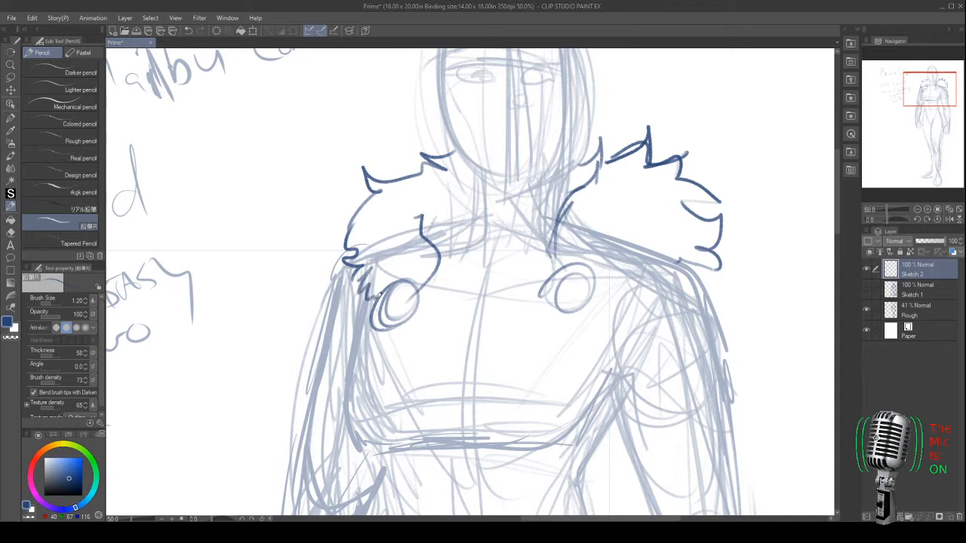
mouse_move(480, 214)
left_mouse_down()
mouse_move(453, 238)
mouse_move(426, 240)
left_mouse_up()
left_click_drag(590, 133, 617, 149)
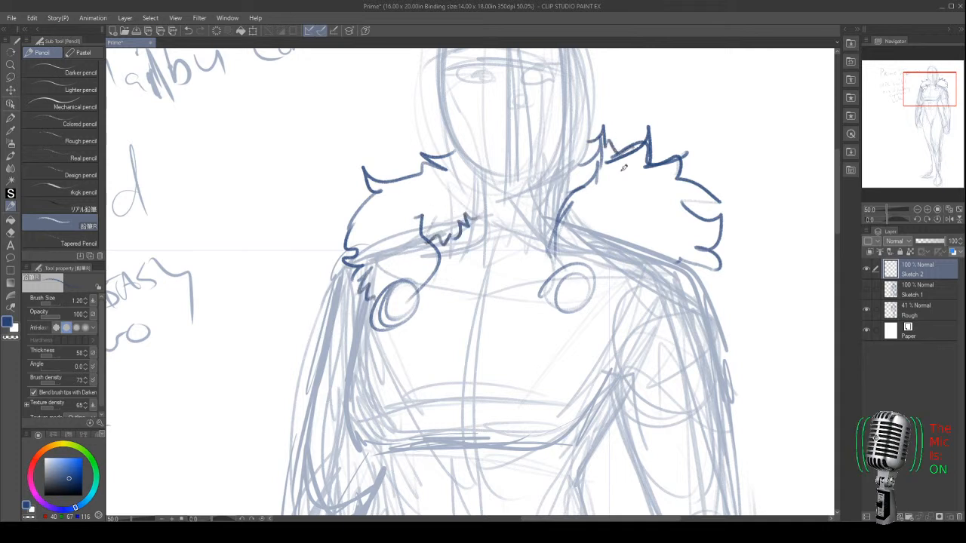
- Compare the two costume versions by toggling the Sketch 1, Sketch 2 and Rough layers, leaving Sketch 1 hidden
key("ctrl+0")
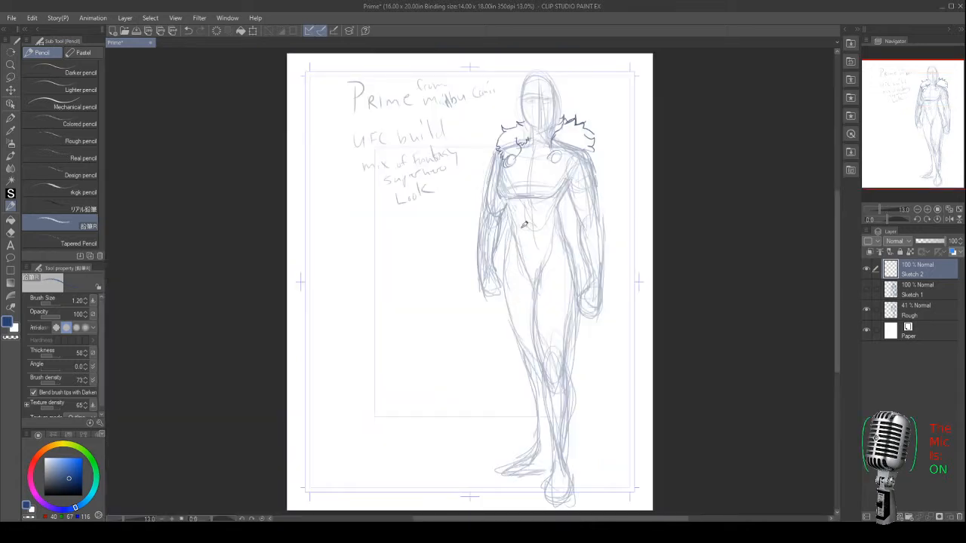
left_click(867, 288)
left_click(866, 268)
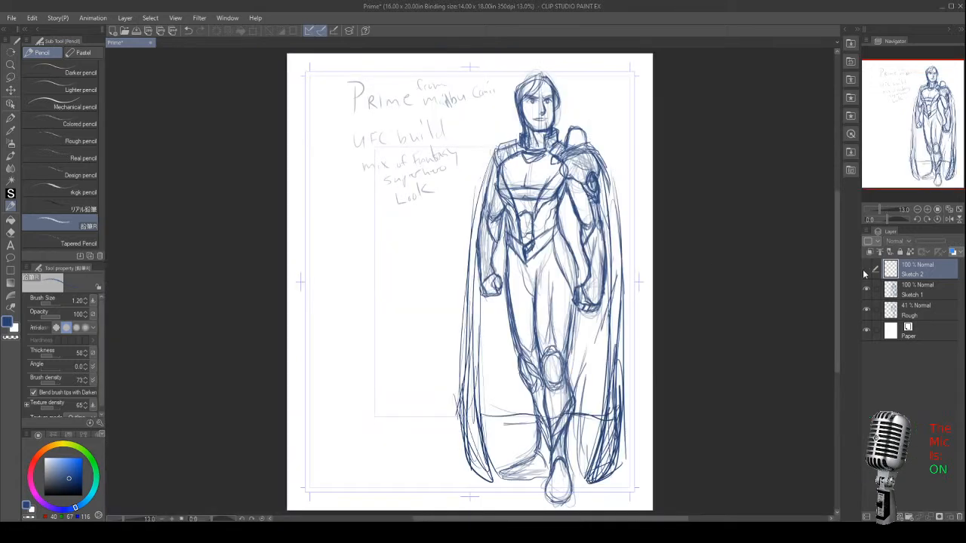
left_click(867, 310)
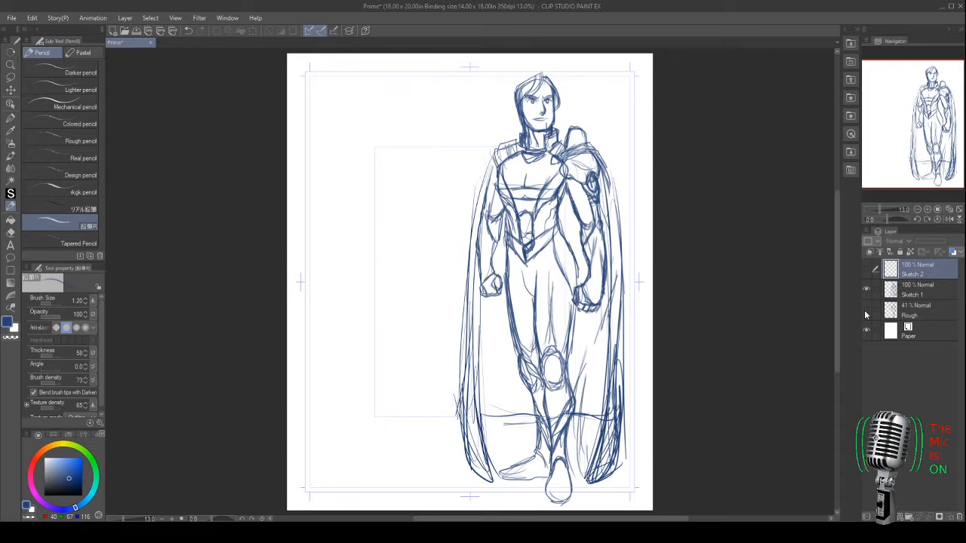
left_click(866, 310)
left_click(867, 288)
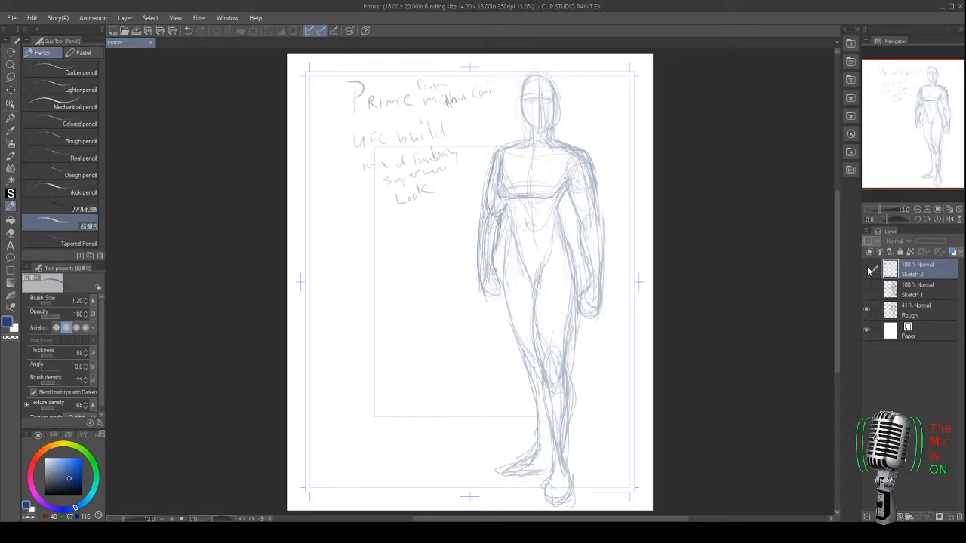
left_click(867, 268)
- Enlarge and darken both round clasps and close the lower fur edge on the figure's left shoulder
scroll(532, 173, "up", 2)
scroll(532, 173, "up", 2)
scroll(566, 250, "down", 1)
mouse_move(573, 237)
left_mouse_down()
mouse_move(567, 270)
mouse_move(562, 251)
mouse_move(666, 230)
left_mouse_up()
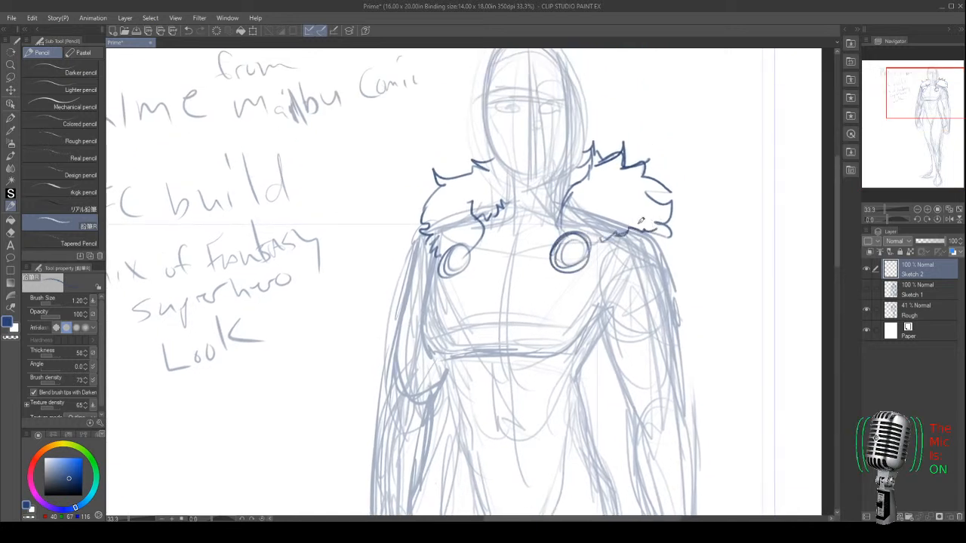
scroll(426, 330, "down", 2)
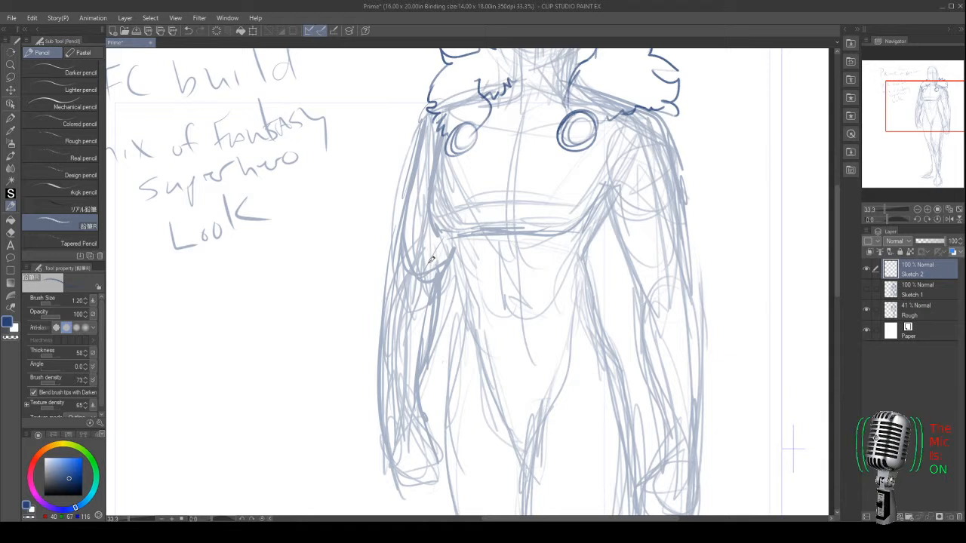
mouse_move(474, 127)
left_mouse_down()
mouse_move(451, 148)
mouse_move(477, 133)
left_mouse_up()
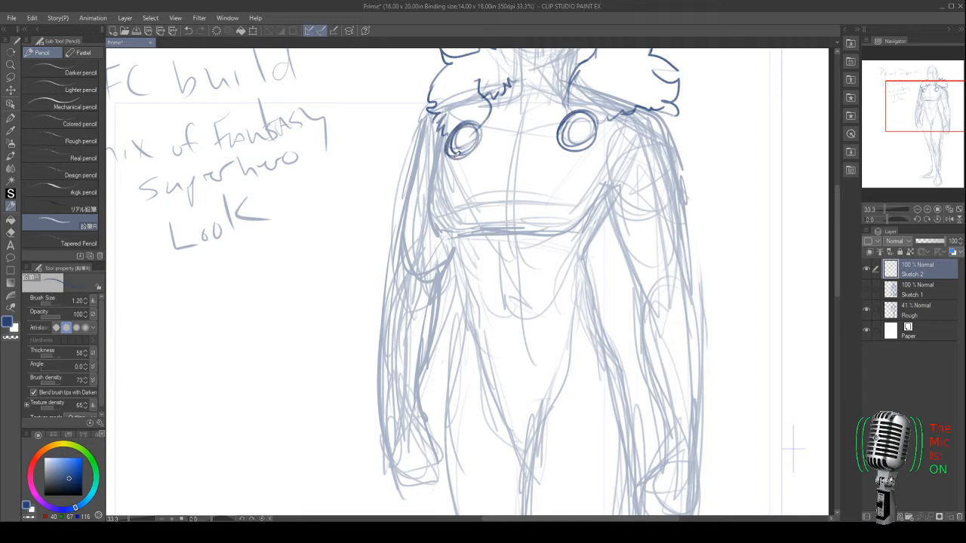
mouse_move(568, 132)
left_mouse_down()
mouse_move(486, 131)
mouse_move(557, 121)
mouse_move(488, 123)
mouse_move(559, 119)
left_mouse_up()
- Draw a curved neckline and a linked chain across the chest between the two clasps
left_click_drag(491, 143, 544, 134)
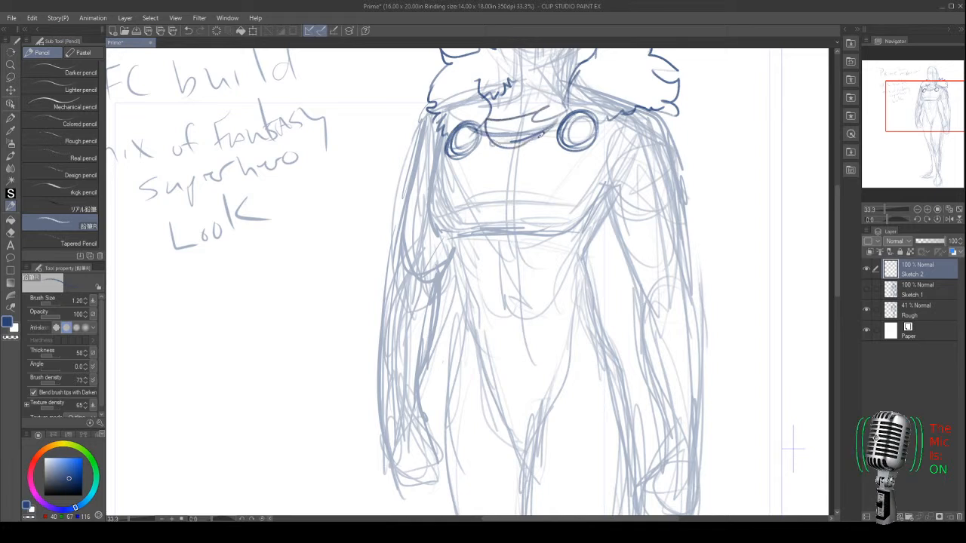
mouse_move(485, 142)
left_mouse_down()
mouse_move(497, 159)
mouse_move(504, 143)
mouse_move(516, 146)
mouse_move(505, 139)
mouse_move(528, 144)
mouse_move(516, 140)
left_mouse_up()
left_click_drag(527, 158, 540, 140)
mouse_move(521, 158)
left_mouse_down()
mouse_move(547, 138)
mouse_move(563, 139)
mouse_move(554, 129)
mouse_move(572, 140)
left_mouse_up()
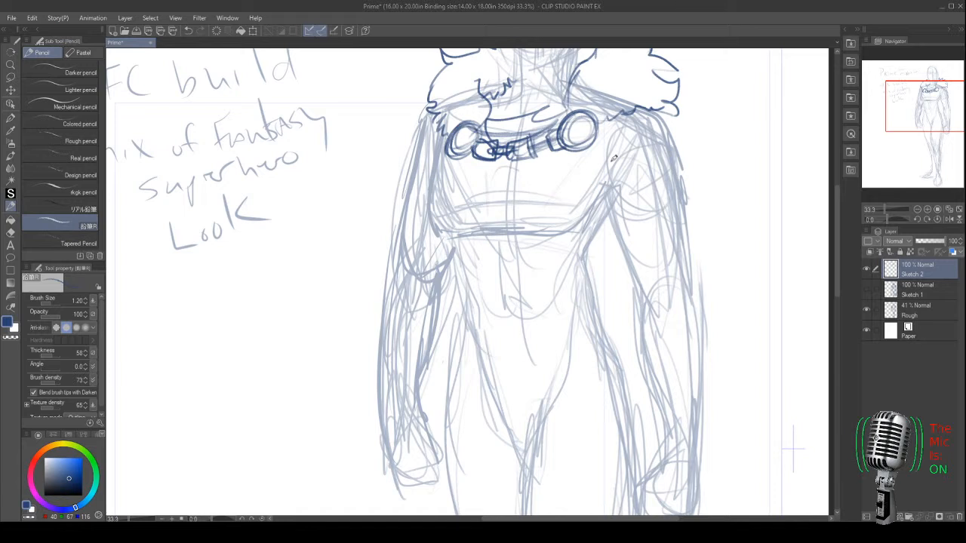
- Draw the strap and draped cape edge running from the clasp over the figure's left shoulder
left_click_drag(653, 106, 686, 175)
left_click_drag(596, 128, 683, 160)
mouse_move(613, 115)
left_mouse_down()
mouse_move(658, 122)
mouse_move(702, 198)
mouse_move(702, 242)
left_mouse_up()
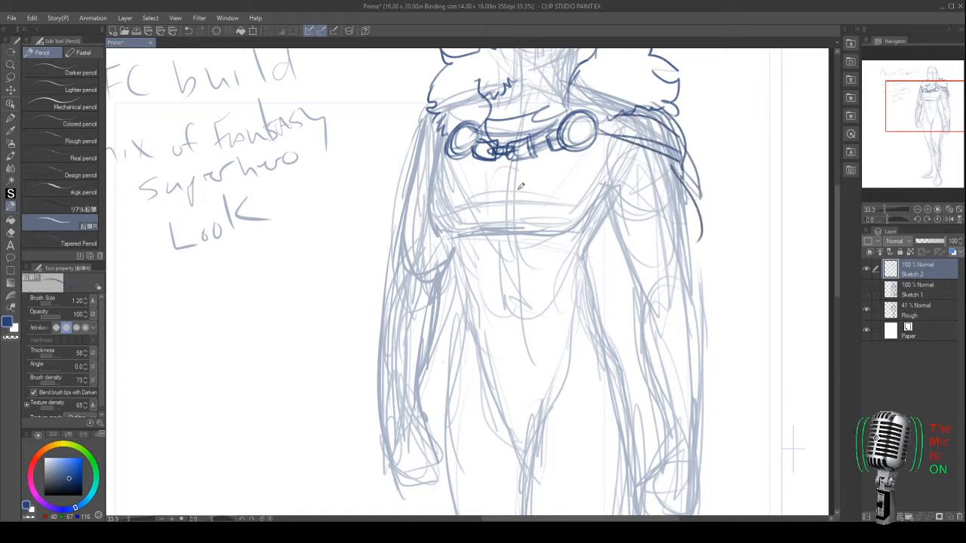
- Draw the strap and cape folds over the figure's right shoulder and extend the cape's edge down beside the arm
left_click_drag(452, 148, 404, 174)
mouse_move(424, 110)
left_mouse_down()
mouse_move(400, 147)
mouse_move(397, 190)
left_mouse_up()
left_click_drag(451, 139, 391, 193)
left_click_drag(416, 133, 403, 187)
left_click_drag(459, 137, 393, 204)
mouse_move(436, 104)
left_mouse_down()
mouse_move(415, 125)
mouse_move(385, 246)
left_mouse_up()
left_click_drag(389, 190, 369, 348)
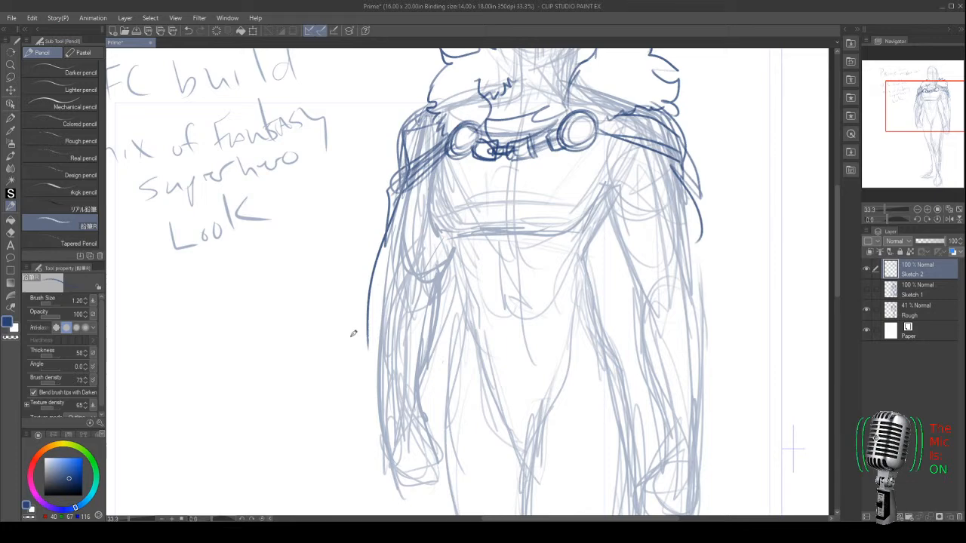
- Switch to the Gigi Gutierrez Prelude comic, open page 1 and look through pages 2 and 3
key("ctrl+0")
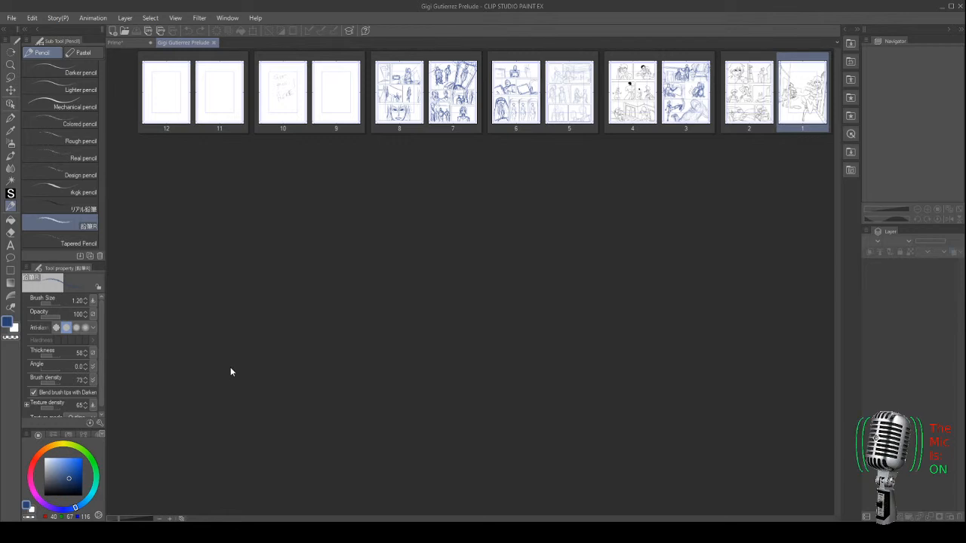
double_click(790, 90)
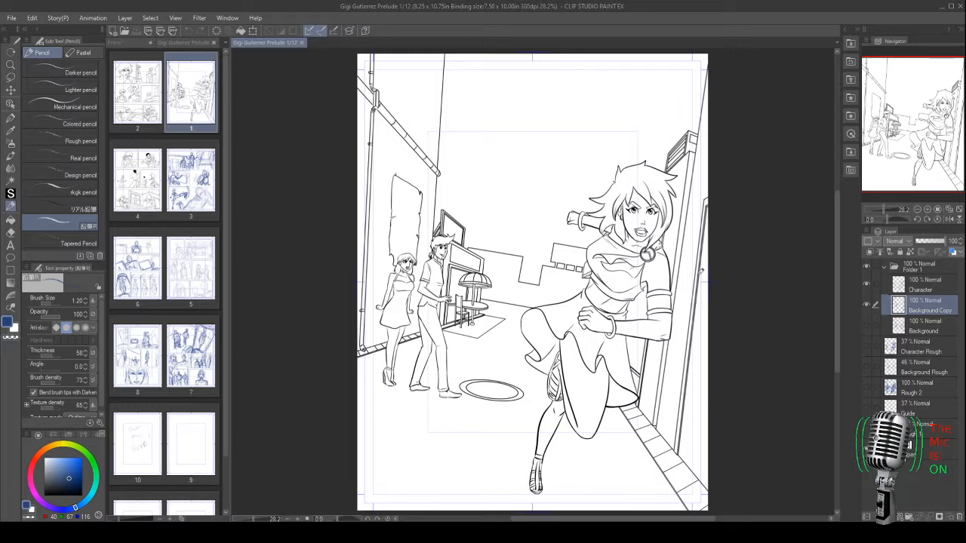
key("Page_Down")
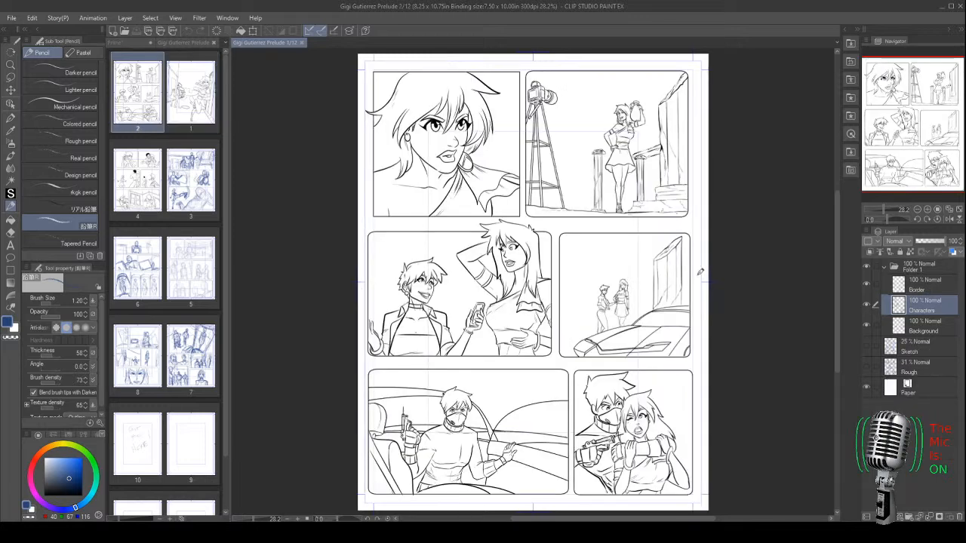
key("Page_Down")
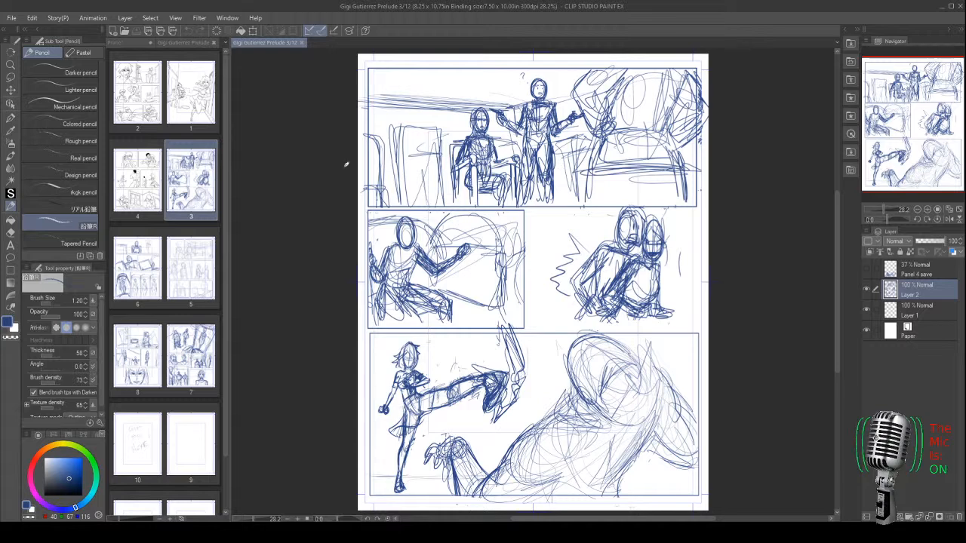
- Look through the rough and inked pages of the Gigi Gutierrez Prelude comic as far as page 8, returning to page 3
key("Page_Up")
key("Page_Up")
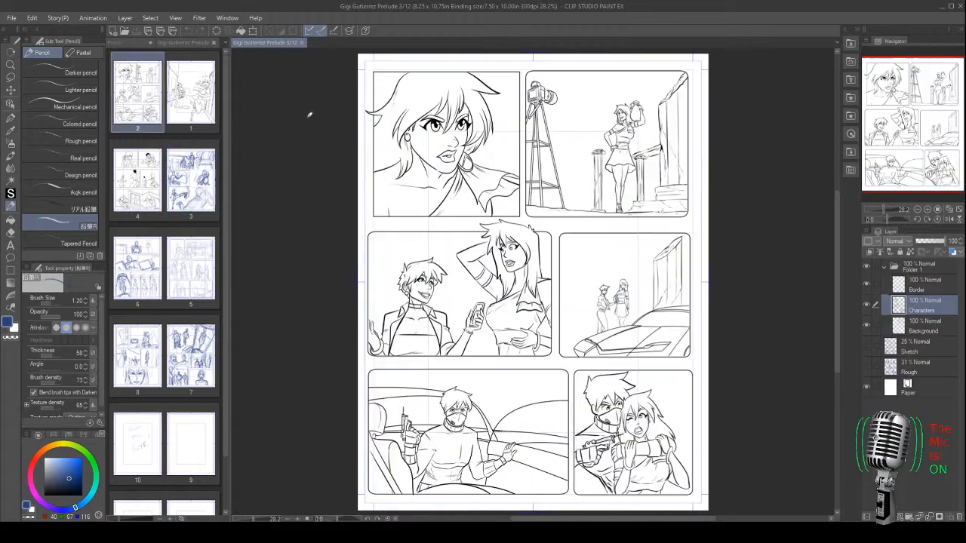
key("Page_Down")
key("Page_Down")
key("Page_Down")
key("Page_Down")
key("Page_Down")
key("Page_Down")
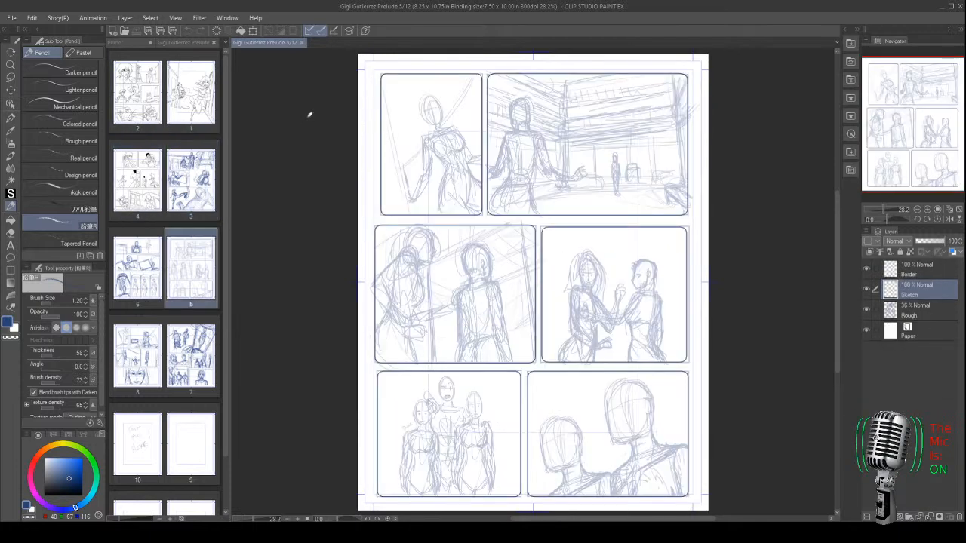
key("Page_Down")
key("Page_Down")
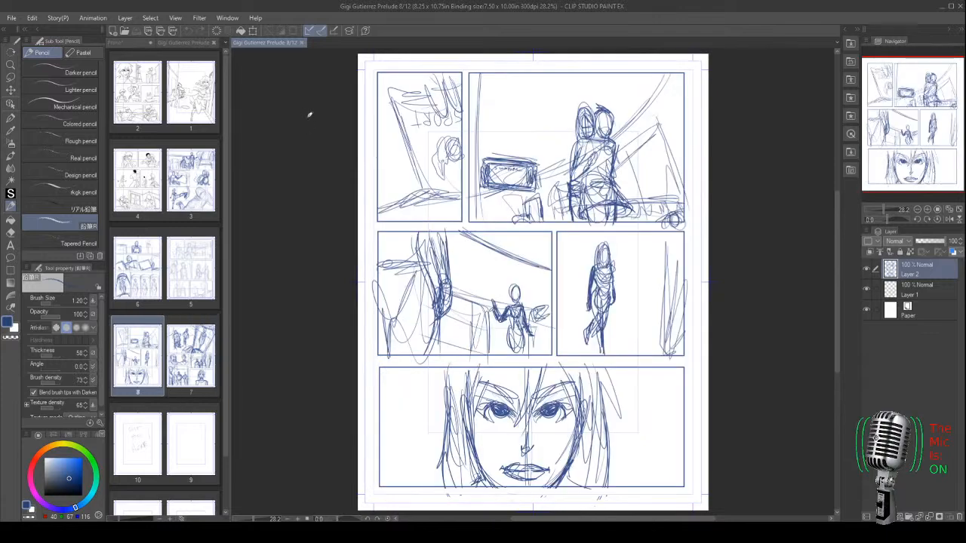
key("Page_Up")
key("Page_Up")
key("Page_Up")
key("Page_Up")
key("Page_Up")
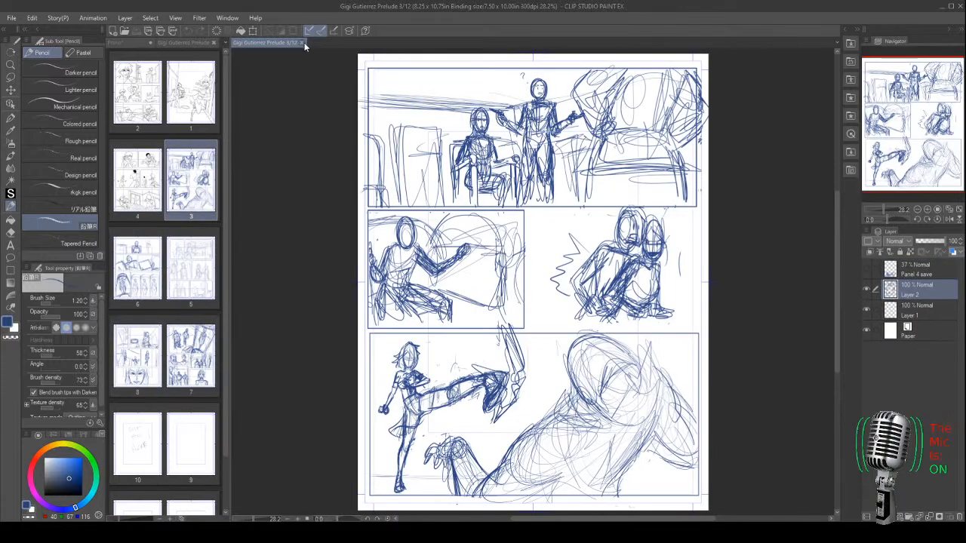
- Close the Gigi Gutierrez Prelude comic and display only the Sketch 1 costume version of Prime, hiding Sketch 2 and Rough
left_click(302, 42)
left_click(214, 43)
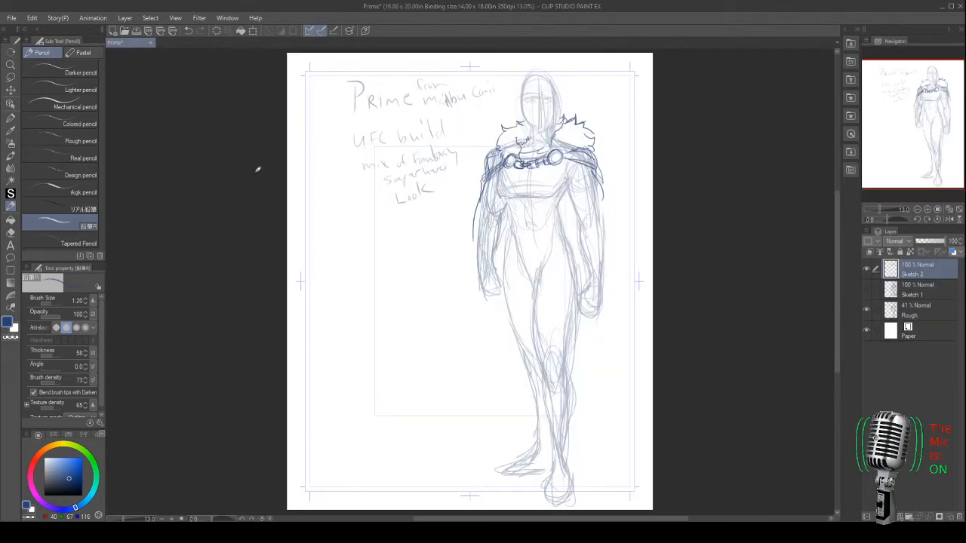
left_click(867, 290)
left_click(866, 270)
left_click(866, 311)
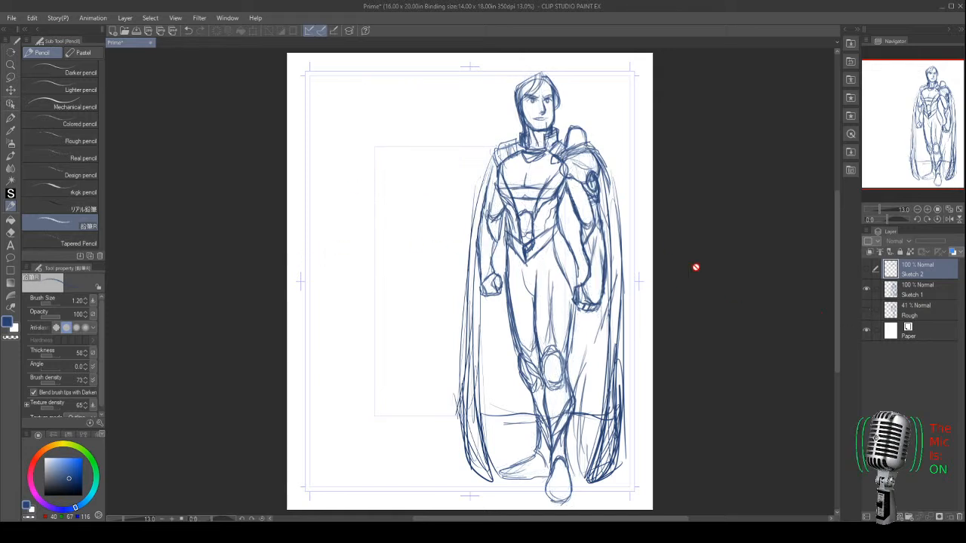
left_click(913, 289)
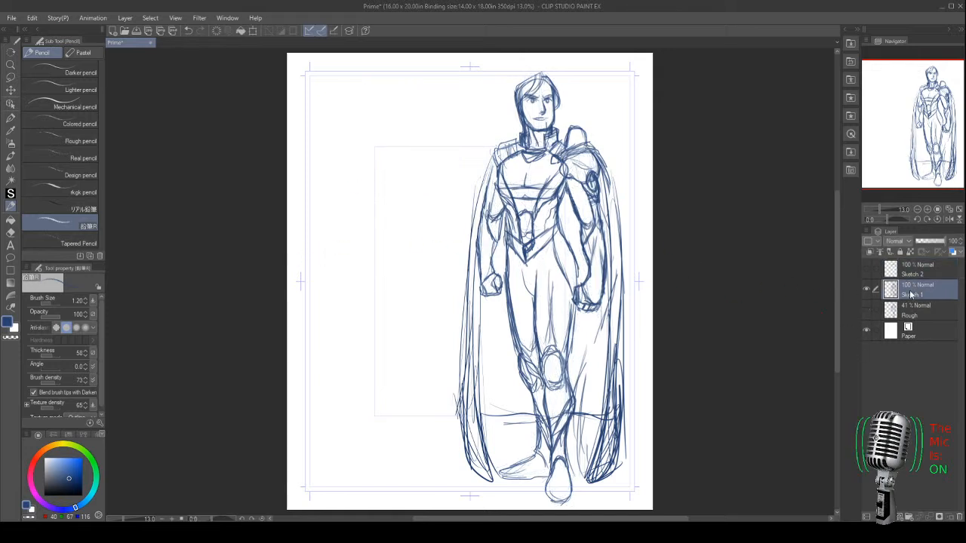
left_click_drag(361, 187, 396, 256)
left_click_drag(348, 212, 372, 374)
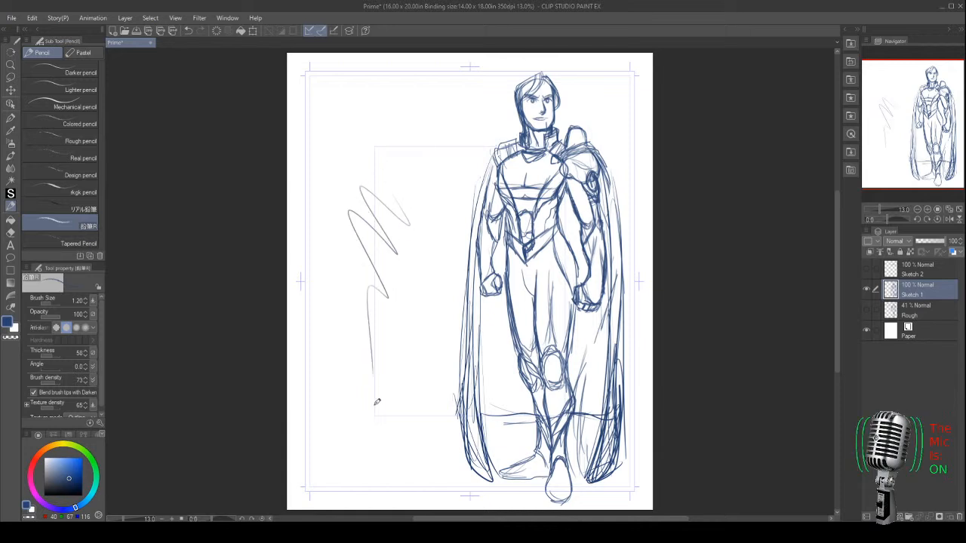
key("ctrl+z")
key("ctrl+z")
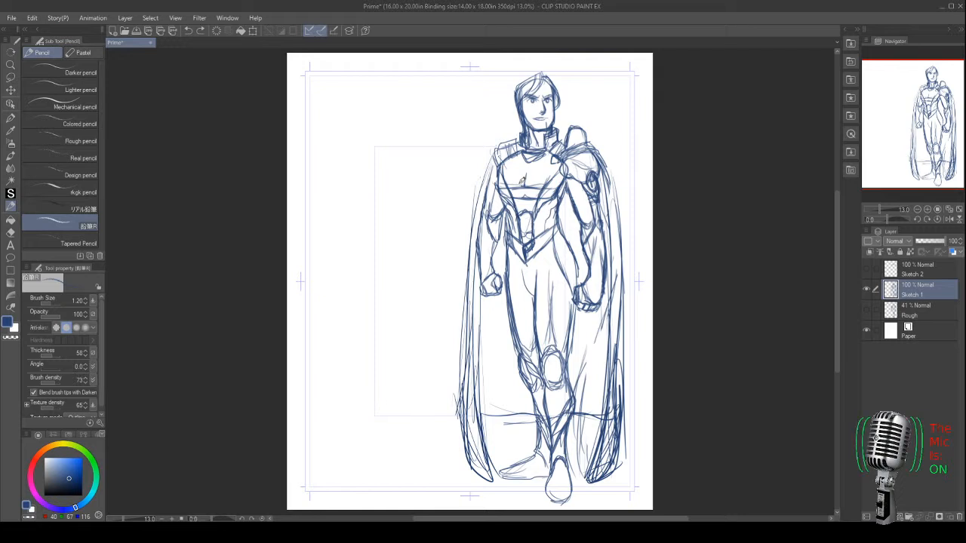
- Show the Rough and Sketch 2 layers, hide Sketch 1, and make Sketch 2 the active layer
left_click(866, 309)
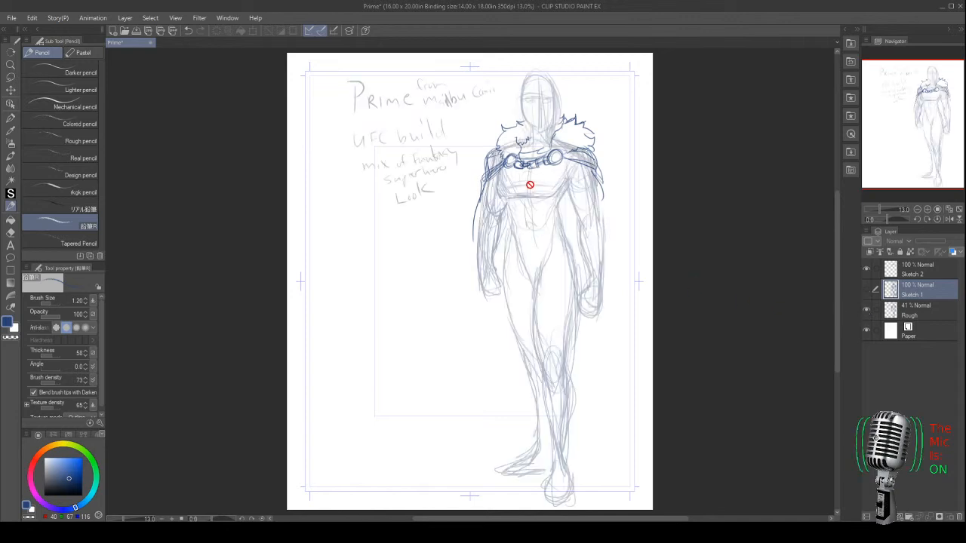
left_click(916, 272)
scroll(523, 186, "up", 2)
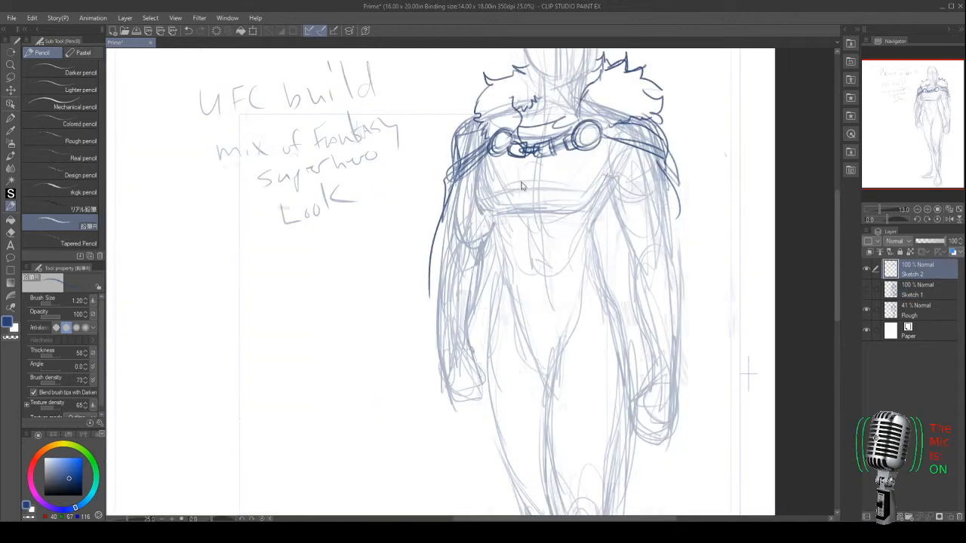
scroll(522, 186, "up", 1)
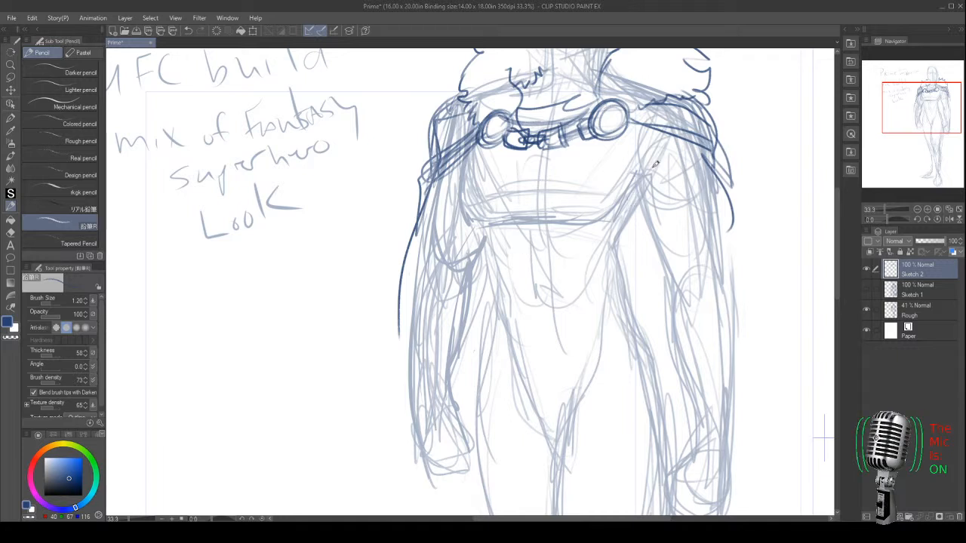
- Draw the lower cape fold running from the clasp across the figure's left shoulder and upper arm
left_click_drag(662, 168, 696, 197)
mouse_move(635, 148)
left_mouse_down()
mouse_move(678, 162)
mouse_move(718, 210)
left_mouse_up()
left_click_drag(707, 154, 708, 188)
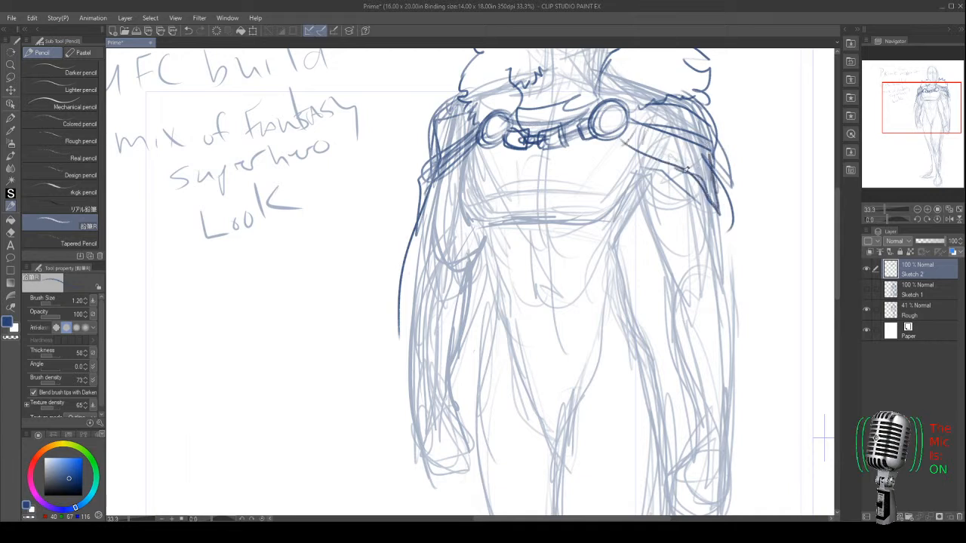
- Sketch the first contours of the figure's left arm and the two sides of the waist
mouse_move(641, 201)
left_mouse_down()
mouse_move(676, 294)
mouse_move(689, 288)
left_mouse_up()
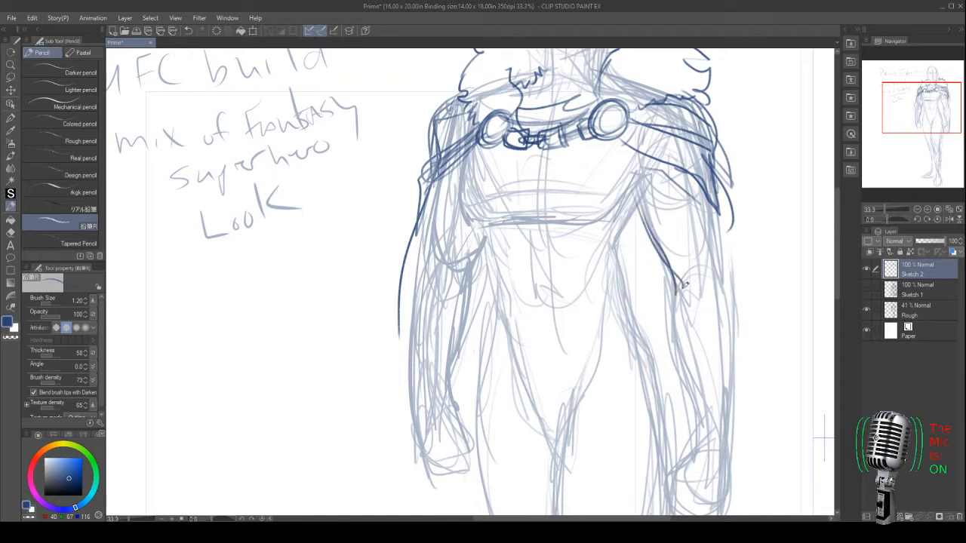
mouse_move(702, 210)
left_mouse_down()
mouse_move(690, 294)
mouse_move(674, 299)
mouse_move(700, 432)
mouse_move(701, 420)
mouse_move(687, 450)
left_mouse_up()
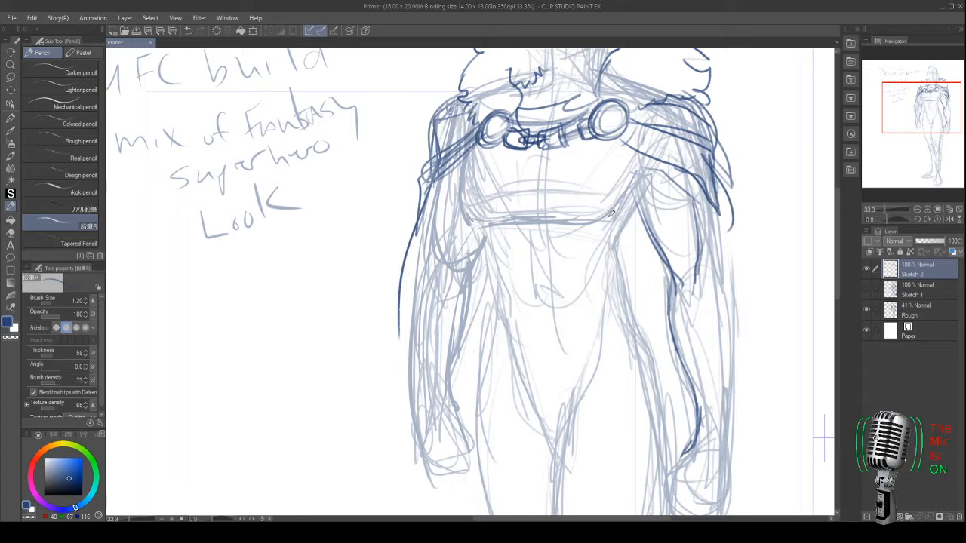
left_click_drag(614, 225, 617, 271)
left_click_drag(485, 241, 518, 300)
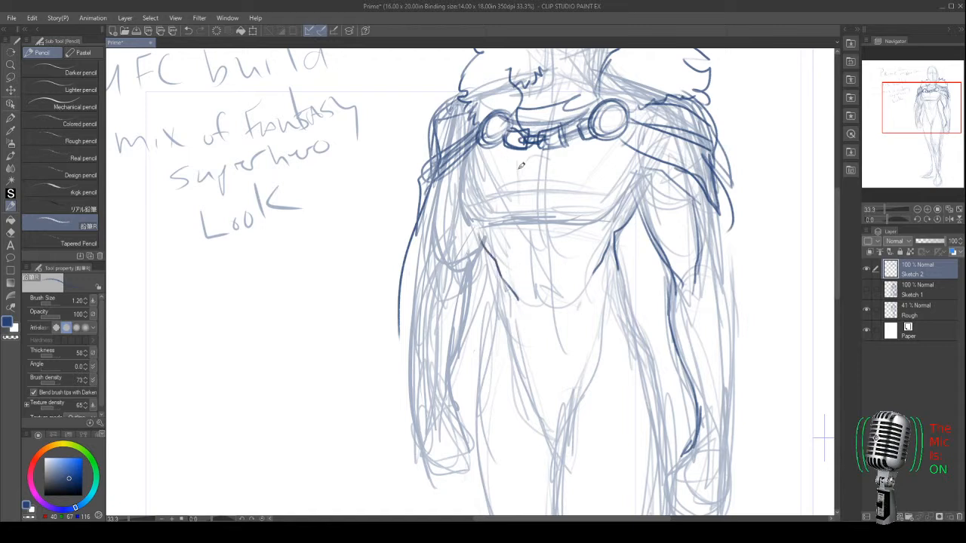
- Draw a large letter P emblem with a long pointed stem on the chest below the chain
mouse_move(519, 157)
left_mouse_down()
mouse_move(535, 181)
mouse_move(522, 176)
mouse_move(513, 249)
left_mouse_up()
left_click_drag(526, 196, 520, 191)
left_click_drag(525, 156, 553, 173)
left_click_drag(521, 156, 519, 252)
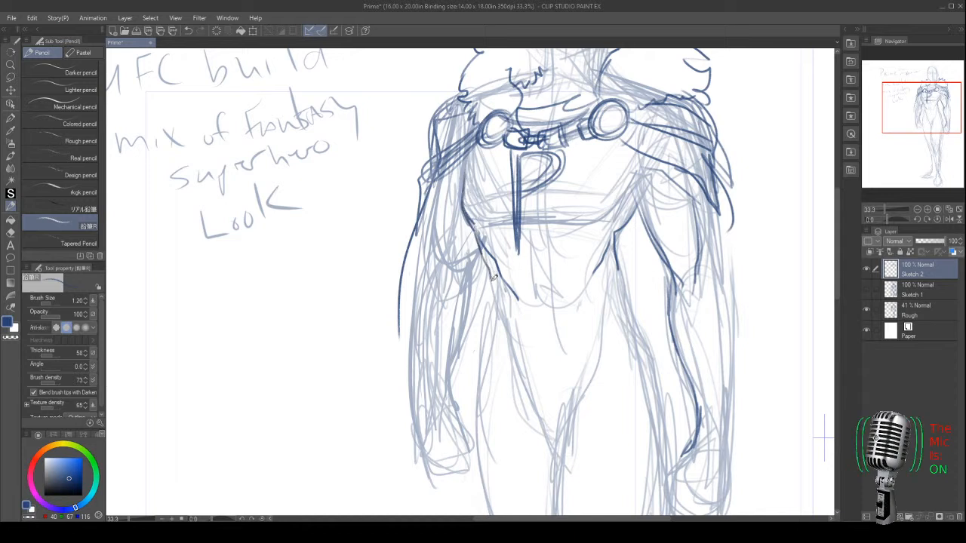
- Draw the abdominal lines and outline the chest's lower edge and sides
left_click_drag(580, 269, 572, 306)
left_click_drag(532, 237, 539, 310)
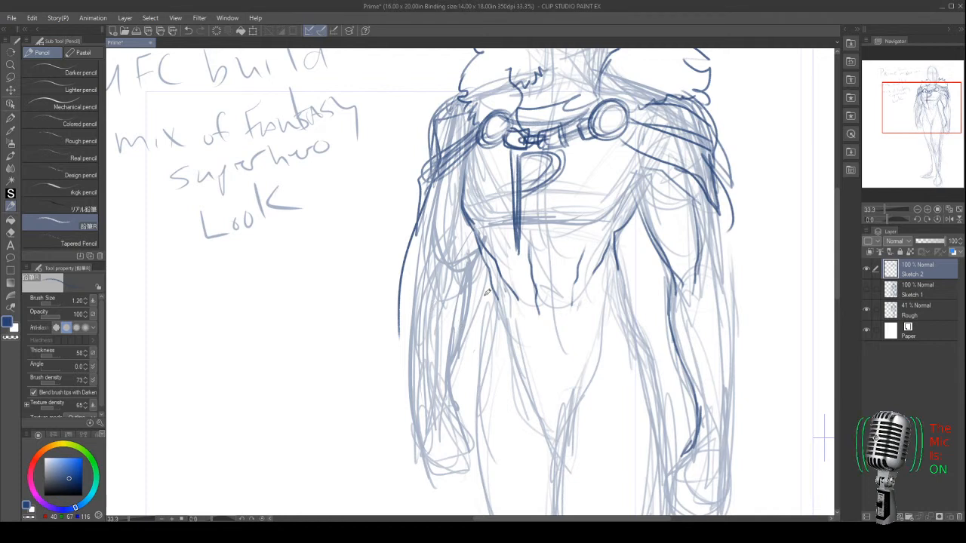
left_click_drag(637, 190, 656, 243)
mouse_move(598, 216)
left_mouse_down()
mouse_move(507, 215)
mouse_move(580, 214)
mouse_move(489, 225)
left_mouse_up()
mouse_move(464, 158)
left_mouse_down()
mouse_move(476, 230)
mouse_move(471, 223)
mouse_move(495, 261)
left_mouse_up()
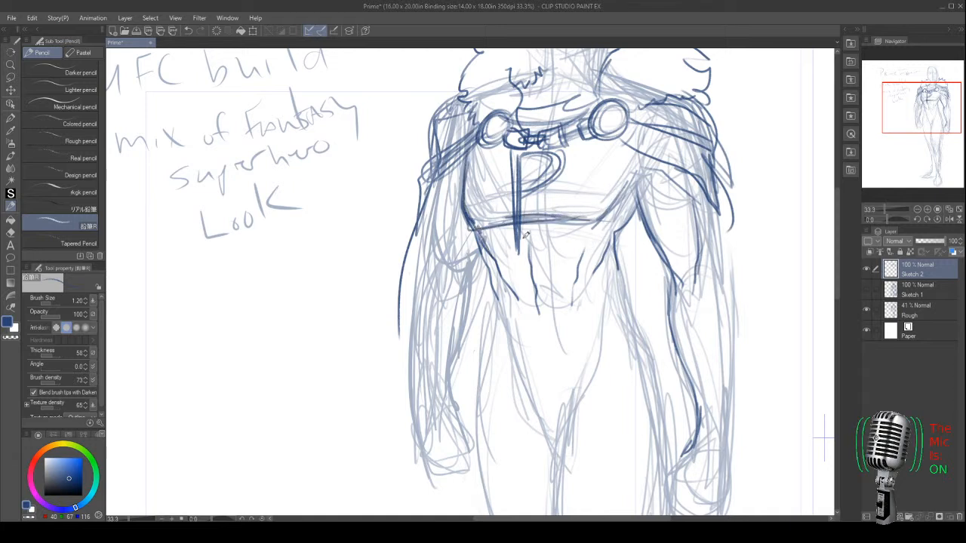
mouse_move(624, 137)
left_mouse_down()
mouse_move(560, 257)
mouse_move(625, 193)
mouse_move(616, 202)
left_mouse_up()
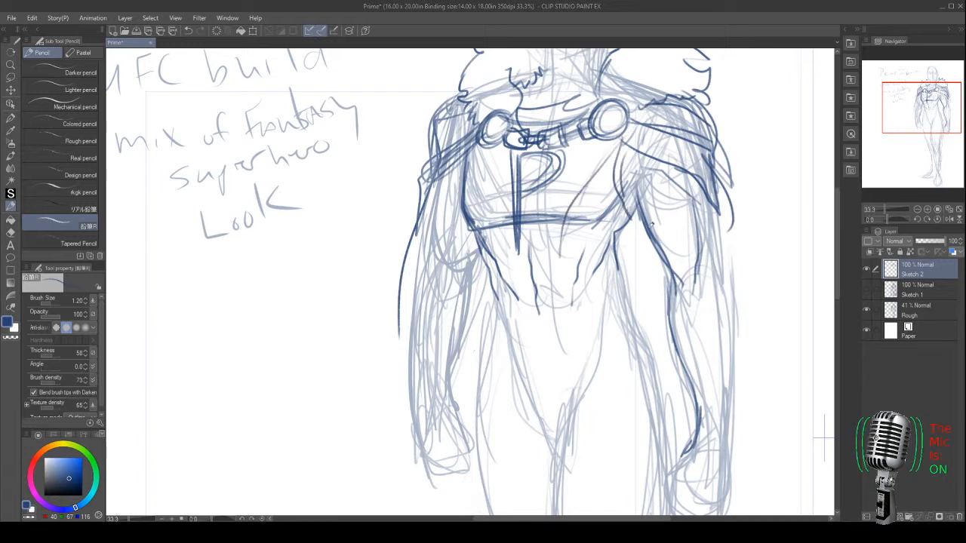
- Outline the outer side of the figure's left arm and define its biceps, elbow and forearm
mouse_move(719, 221)
left_mouse_down()
mouse_move(711, 270)
mouse_move(723, 268)
mouse_move(727, 306)
mouse_move(709, 272)
mouse_move(679, 320)
mouse_move(676, 344)
mouse_move(693, 384)
left_mouse_up()
left_click_drag(730, 326, 729, 350)
left_click_drag(729, 279, 727, 377)
left_click_drag(727, 315, 726, 383)
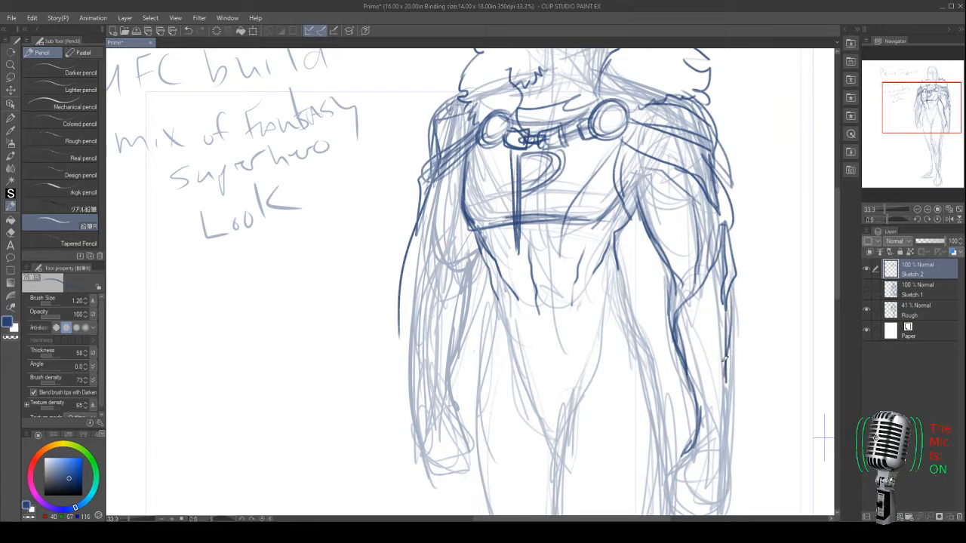
left_click_drag(731, 314, 725, 458)
mouse_move(673, 339)
left_mouse_down()
mouse_move(699, 410)
mouse_move(664, 273)
left_mouse_up()
left_click_drag(719, 212, 705, 273)
left_click_drag(708, 228, 694, 260)
left_click_drag(699, 195, 679, 293)
mouse_move(684, 289)
left_mouse_down()
mouse_move(669, 260)
mouse_move(664, 298)
left_mouse_up()
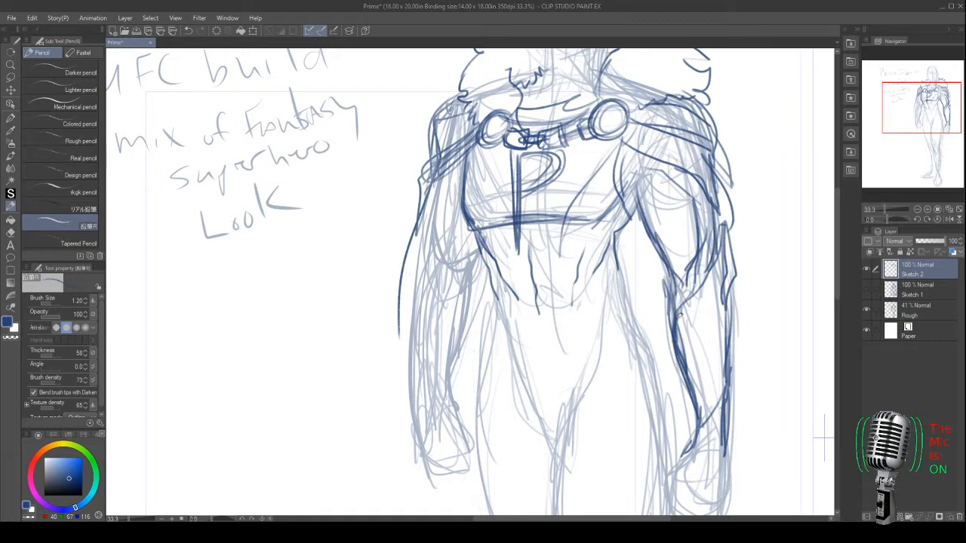
- Outline the figure's right arm from the shoulder to the wrist, defining the biceps, elbow and forearm
mouse_move(480, 241)
left_mouse_down()
mouse_move(467, 265)
mouse_move(447, 271)
left_mouse_up()
left_click_drag(441, 180, 431, 256)
mouse_move(445, 202)
left_mouse_down()
mouse_move(437, 267)
mouse_move(421, 282)
left_mouse_up()
mouse_move(431, 244)
left_mouse_down()
mouse_move(420, 278)
mouse_move(431, 302)
mouse_move(415, 289)
left_mouse_up()
mouse_move(421, 221)
left_mouse_down()
mouse_move(403, 269)
mouse_move(415, 388)
left_mouse_up()
left_click_drag(410, 291, 421, 430)
left_click_drag(468, 301, 453, 401)
left_click_drag(447, 352, 455, 403)
left_click_drag(462, 337, 450, 366)
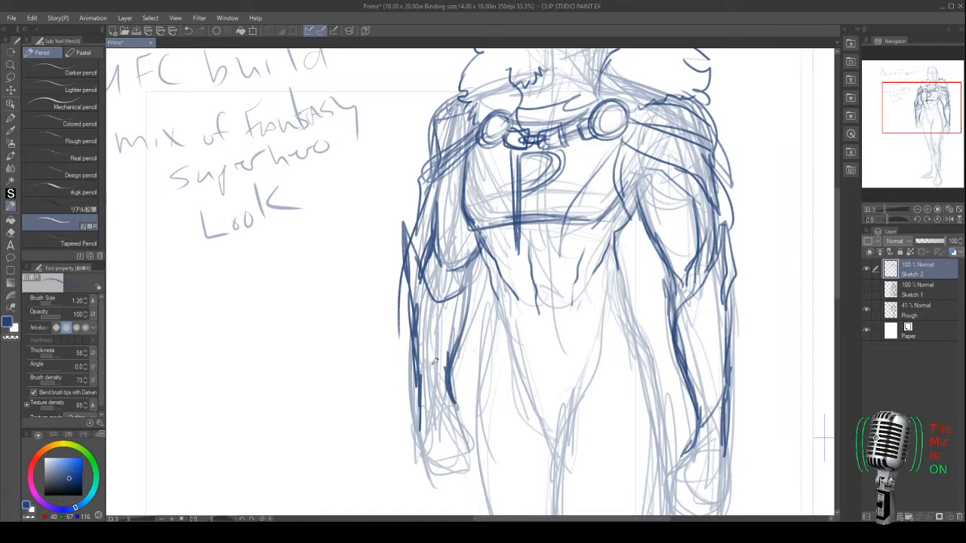
left_click_drag(409, 316, 416, 373)
mouse_move(420, 344)
left_mouse_down()
mouse_move(433, 385)
mouse_move(456, 397)
mouse_move(424, 438)
left_mouse_up()
left_click_drag(419, 386, 427, 444)
- Draw the diagonal glove cuff and clenched fist on the figure's left arm
left_click_drag(718, 365, 720, 461)
mouse_move(731, 417)
left_mouse_down()
mouse_move(706, 425)
mouse_move(694, 400)
left_mouse_up()
mouse_move(698, 364)
left_mouse_down()
mouse_move(683, 442)
mouse_move(665, 462)
left_mouse_up()
mouse_move(693, 421)
left_mouse_down()
mouse_move(669, 457)
mouse_move(672, 483)
left_mouse_up()
left_click_drag(723, 466, 693, 509)
mouse_move(692, 415)
left_mouse_down()
mouse_move(674, 462)
mouse_move(693, 497)
left_mouse_up()
mouse_move(699, 440)
left_mouse_down()
mouse_move(684, 468)
mouse_move(672, 462)
mouse_move(670, 474)
mouse_move(696, 478)
mouse_move(686, 495)
left_mouse_up()
- Draw the figure's right fist and reinforce the contours of the right arm
mouse_move(466, 411)
left_mouse_down()
mouse_move(469, 446)
mouse_move(447, 431)
mouse_move(430, 457)
mouse_move(465, 460)
left_mouse_up()
mouse_move(424, 427)
left_mouse_down()
mouse_move(447, 465)
mouse_move(464, 462)
left_mouse_up()
left_click_drag(476, 257, 447, 359)
left_click_drag(450, 180, 427, 264)
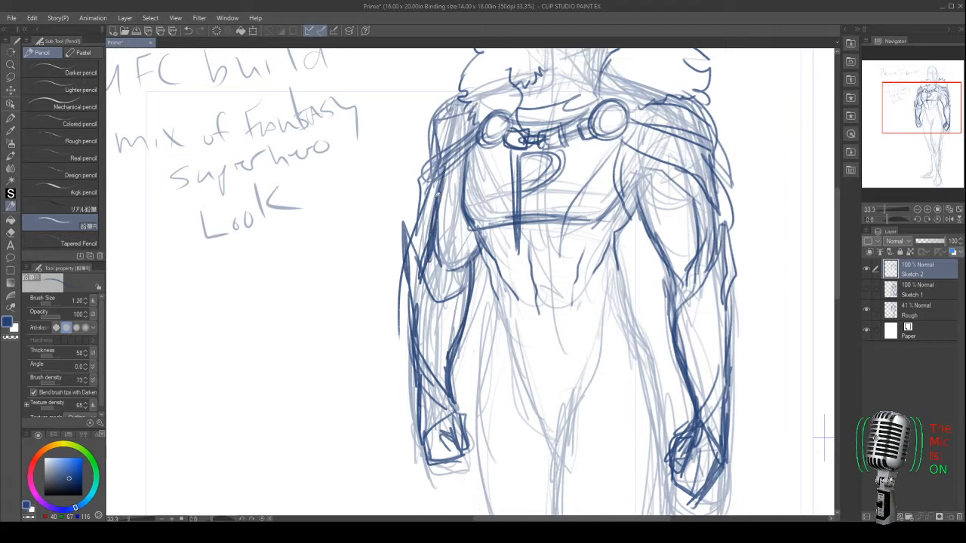
- Outline the lower waist and draw an angled costume panel on each hip
mouse_move(490, 258)
left_mouse_down()
mouse_move(504, 290)
mouse_move(501, 327)
left_mouse_up()
left_click_drag(618, 226, 638, 324)
mouse_move(613, 276)
left_mouse_down()
mouse_move(562, 342)
mouse_move(565, 354)
mouse_move(637, 324)
left_mouse_up()
left_click_drag(637, 324, 600, 350)
mouse_move(586, 299)
left_mouse_down()
mouse_move(572, 361)
mouse_move(614, 337)
mouse_move(574, 362)
left_mouse_up()
left_click_drag(566, 355, 627, 320)
mouse_move(495, 291)
left_mouse_down()
mouse_move(508, 370)
mouse_move(493, 364)
left_mouse_up()
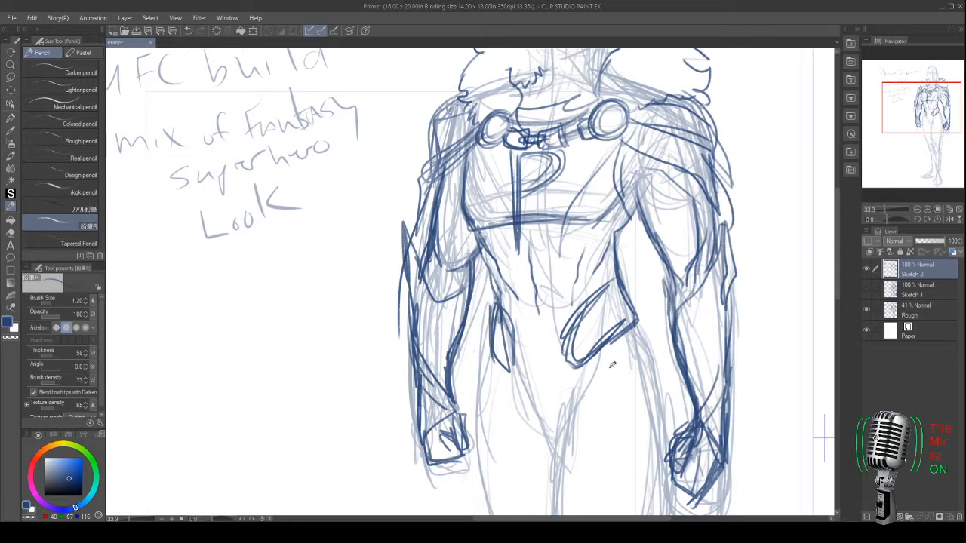
- Outline the groin and both thighs from the hips down to the knees
left_click_drag(600, 378, 528, 234)
left_click_drag(571, 184, 592, 293)
left_click_drag(567, 473, 565, 510)
mouse_move(493, 265)
left_mouse_down()
mouse_move(482, 314)
mouse_move(487, 437)
mouse_move(502, 454)
mouse_move(498, 503)
left_mouse_up()
mouse_move(495, 299)
left_mouse_down()
mouse_move(487, 353)
mouse_move(504, 514)
left_mouse_up()
left_click_drag(487, 321, 500, 462)
left_click_drag(506, 299, 539, 474)
mouse_move(517, 347)
left_mouse_down()
mouse_move(528, 453)
mouse_move(516, 480)
left_mouse_up()
left_click_drag(494, 291, 490, 461)
mouse_move(504, 267)
left_mouse_down()
mouse_move(487, 412)
mouse_move(505, 498)
left_mouse_up()
left_click_drag(412, 214, 441, 423)
left_click_drag(409, 261, 449, 459)
left_click_drag(433, 405, 464, 475)
- Draw the rounded knee pad with its pointed lower edge on the figure's left leg
left_click_drag(450, 248, 475, 293)
mouse_move(453, 219)
left_mouse_down()
mouse_move(478, 299)
mouse_move(510, 232)
mouse_move(492, 287)
left_mouse_up()
left_click_drag(506, 248, 487, 360)
left_click_drag(497, 284, 486, 446)
left_click_drag(490, 332, 492, 488)
mouse_move(506, 449)
left_mouse_down()
mouse_move(479, 240)
mouse_move(480, 314)
mouse_move(494, 337)
left_mouse_up()
mouse_move(480, 261)
left_mouse_down()
mouse_move(484, 320)
mouse_move(527, 331)
mouse_move(528, 312)
left_mouse_up()
left_click_drag(525, 292, 535, 321)
mouse_move(507, 243)
left_mouse_down()
mouse_move(469, 294)
mouse_move(483, 331)
mouse_move(514, 367)
left_mouse_up()
mouse_move(517, 358)
left_mouse_down()
mouse_move(530, 315)
mouse_move(518, 365)
left_mouse_up()
mouse_move(483, 326)
left_mouse_down()
mouse_move(521, 365)
mouse_move(534, 326)
left_mouse_up()
- Outline the figure's left calf and shin and draw the pointed cuff at the ankle
mouse_move(533, 313)
left_mouse_down()
mouse_move(562, 358)
mouse_move(558, 413)
left_mouse_up()
left_click_drag(555, 369, 540, 441)
mouse_move(533, 321)
left_mouse_down()
mouse_move(561, 381)
mouse_move(547, 455)
left_mouse_up()
left_click_drag(548, 346, 537, 468)
left_click_drag(482, 335, 502, 451)
left_click_drag(491, 400, 504, 465)
left_click_drag(503, 461, 509, 511)
left_click_drag(485, 383, 473, 240)
left_click_drag(536, 290, 532, 392)
mouse_move(528, 351)
left_mouse_down()
mouse_move(533, 435)
mouse_move(498, 382)
left_mouse_up()
left_click_drag(498, 343, 489, 423)
mouse_move(500, 387)
left_mouse_down()
mouse_move(528, 426)
mouse_move(498, 415)
left_mouse_up()
mouse_move(504, 359)
left_mouse_down()
mouse_move(489, 404)
mouse_move(499, 427)
left_mouse_up()
mouse_move(503, 389)
left_mouse_down()
mouse_move(490, 281)
mouse_move(474, 241)
left_mouse_up()
left_click_drag(477, 279, 466, 181)
left_click_drag(492, 329, 481, 274)
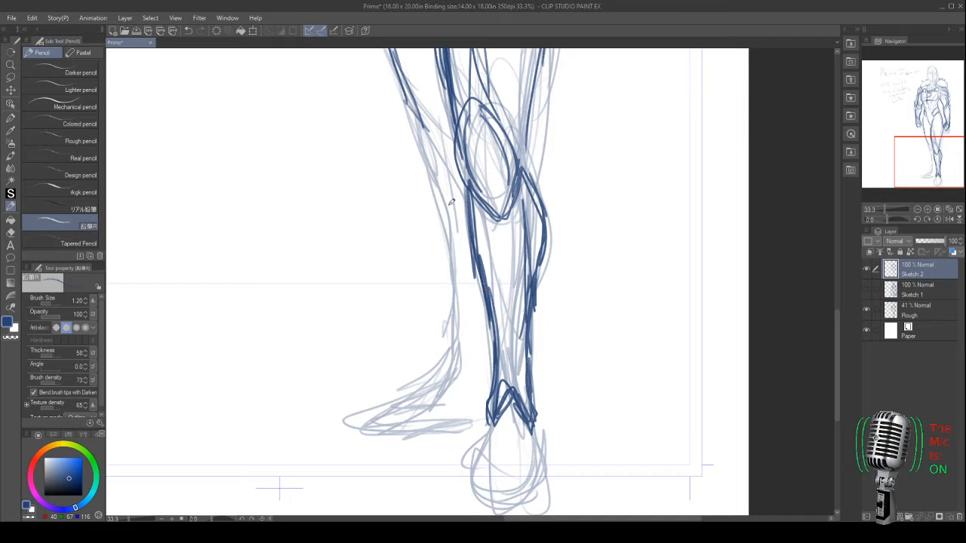
- Draw the knee piece on the figure's right leg and outline its shin down to the ankle
mouse_move(465, 184)
left_mouse_down()
mouse_move(447, 232)
mouse_move(409, 121)
left_mouse_up()
left_click_drag(406, 123, 438, 221)
mouse_move(451, 168)
left_mouse_down()
mouse_move(408, 118)
mouse_move(427, 201)
left_mouse_up()
mouse_move(414, 140)
left_mouse_down()
mouse_move(445, 221)
mouse_move(463, 315)
left_mouse_up()
mouse_move(450, 231)
left_mouse_down()
mouse_move(451, 379)
mouse_move(480, 414)
left_mouse_up()
- Draw the ankle and sideways-pointing boot of the figure's right foot
left_click_drag(455, 376, 485, 418)
mouse_move(471, 355)
left_mouse_down()
mouse_move(430, 388)
mouse_move(392, 395)
left_mouse_up()
left_click_drag(483, 424, 390, 424)
mouse_move(456, 379)
left_mouse_down()
mouse_move(382, 416)
mouse_move(448, 430)
left_mouse_up()
left_click_drag(453, 381, 373, 423)
left_click_drag(415, 391, 373, 416)
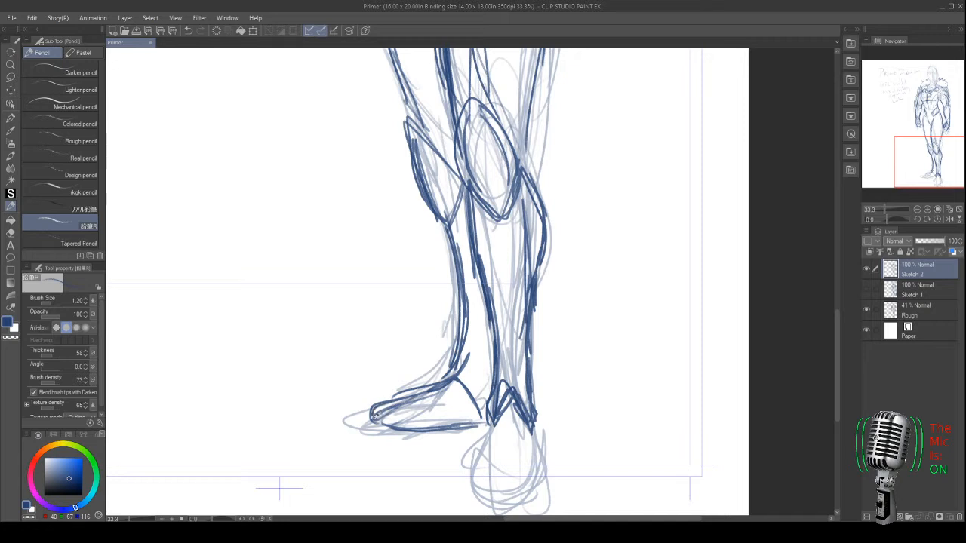
- Draw the front-facing boot of the figure's left foot below the ankle cuff
mouse_move(498, 406)
left_mouse_down()
mouse_move(477, 451)
mouse_move(481, 477)
left_mouse_up()
mouse_move(538, 403)
left_mouse_down()
mouse_move(537, 492)
mouse_move(486, 485)
left_mouse_up()
mouse_move(539, 437)
left_mouse_down()
mouse_move(528, 500)
mouse_move(487, 492)
left_mouse_up()
mouse_move(495, 436)
left_mouse_down()
mouse_move(482, 483)
mouse_move(478, 464)
left_mouse_up()
mouse_move(538, 447)
left_mouse_down()
mouse_move(539, 490)
mouse_move(492, 495)
left_mouse_up()
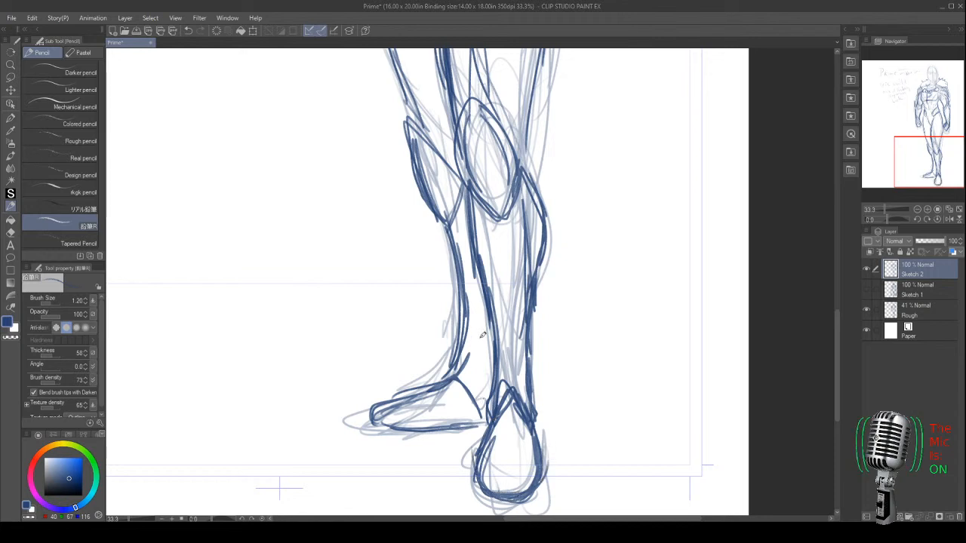
- Reinforce the outer calf line of the figure's left leg and add a line down the shin
left_click_drag(545, 205, 527, 313)
left_click_drag(541, 229, 531, 345)
left_click_drag(533, 308, 529, 326)
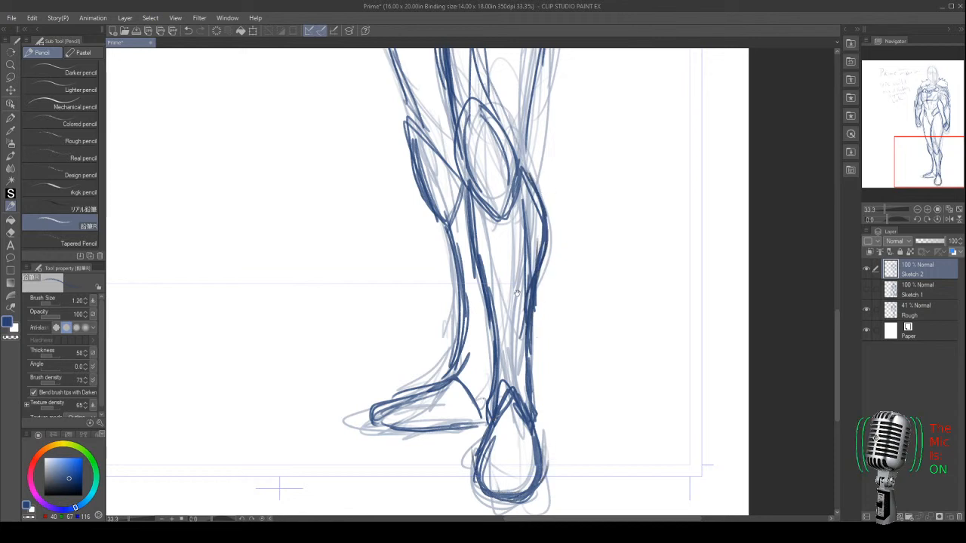
left_click_drag(509, 221, 510, 402)
left_click_drag(521, 269, 516, 355)
left_click_drag(526, 316, 520, 359)
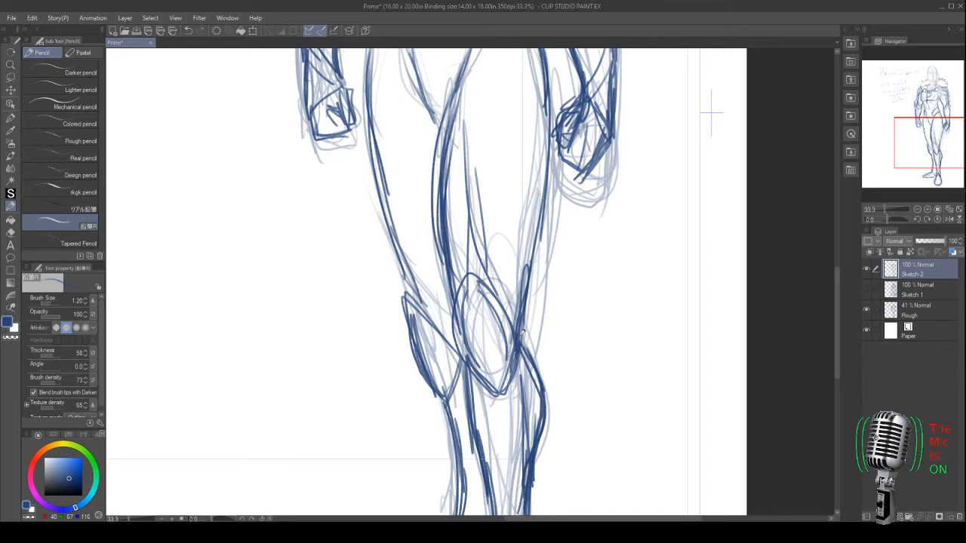
- Add long muscle contour lines down the front of the thighs
left_click_drag(436, 183, 428, 325)
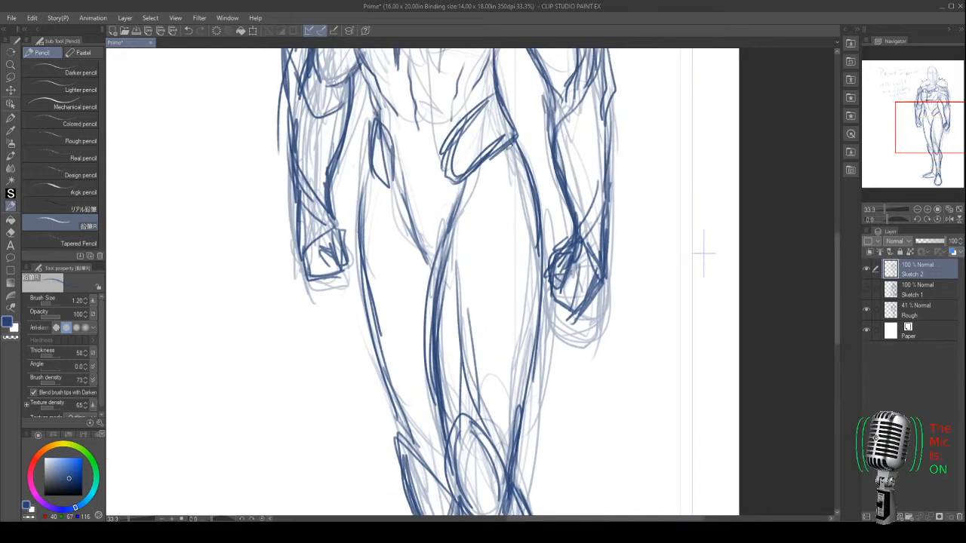
left_click_drag(489, 169, 485, 347)
left_click_drag(491, 243, 472, 422)
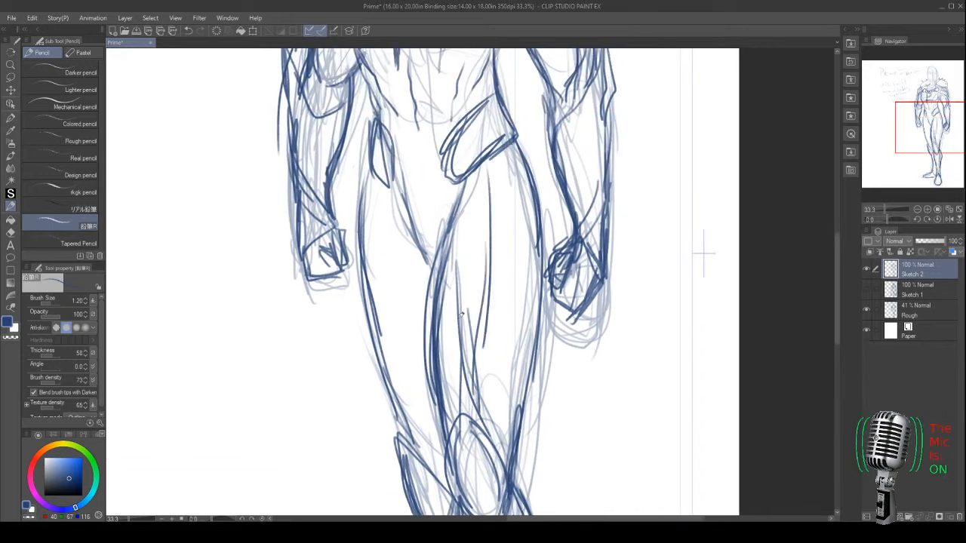
mouse_move(385, 182)
left_mouse_down()
mouse_move(411, 408)
mouse_move(434, 468)
left_mouse_up()
left_click_drag(488, 322, 476, 397)
- Draw costume lines descending from the chest across the abdomen and reinforce the chest's edge on the figure's right side
scroll(453, 256, "up", 5)
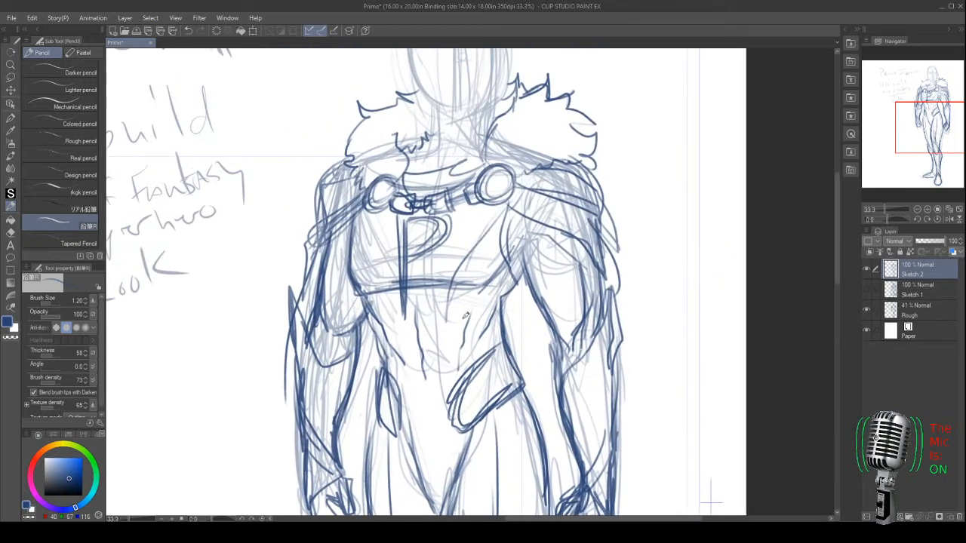
mouse_move(462, 260)
left_mouse_down()
mouse_move(480, 355)
mouse_move(475, 346)
left_mouse_up()
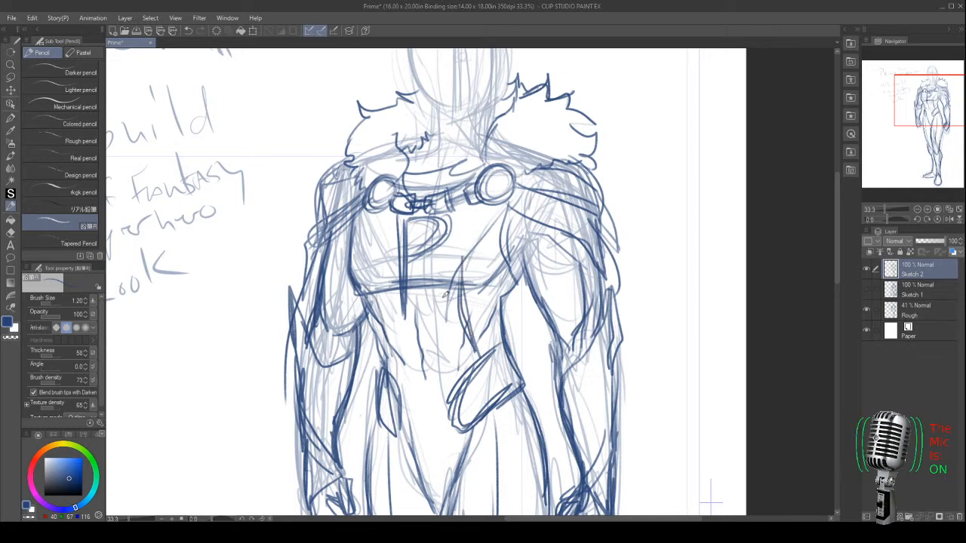
left_click_drag(430, 316, 417, 356)
left_click_drag(370, 257, 354, 291)
left_click_drag(353, 237, 361, 264)
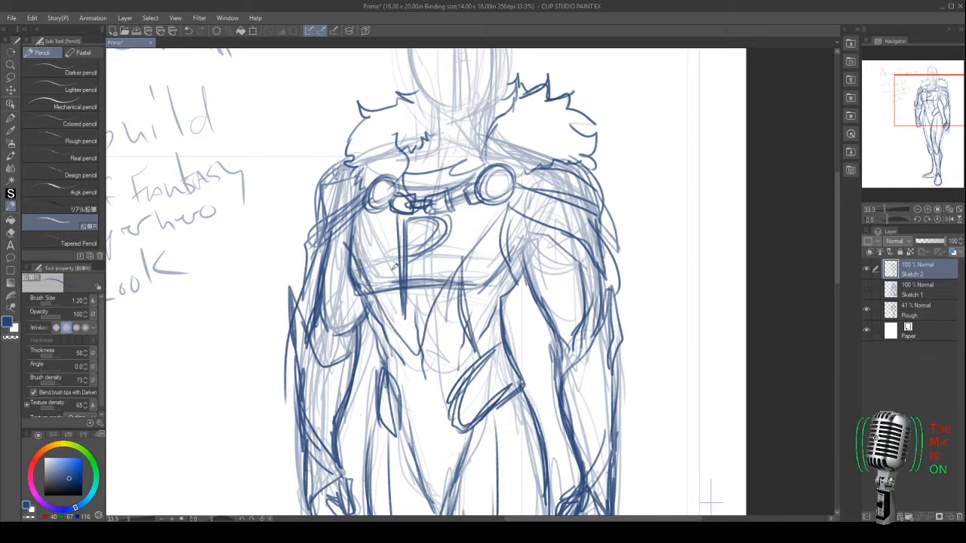
- Reinforce the outlines of the figure's left upper arm, elbow, forearm and hand
left_click_drag(505, 214, 570, 344)
left_click_drag(585, 257, 582, 343)
mouse_move(619, 291)
left_mouse_down()
mouse_move(618, 387)
mouse_move(628, 339)
left_mouse_up()
left_click_drag(623, 347, 621, 477)
left_click_drag(619, 417, 617, 505)
left_click_drag(591, 335, 558, 391)
left_click_drag(574, 478, 578, 446)
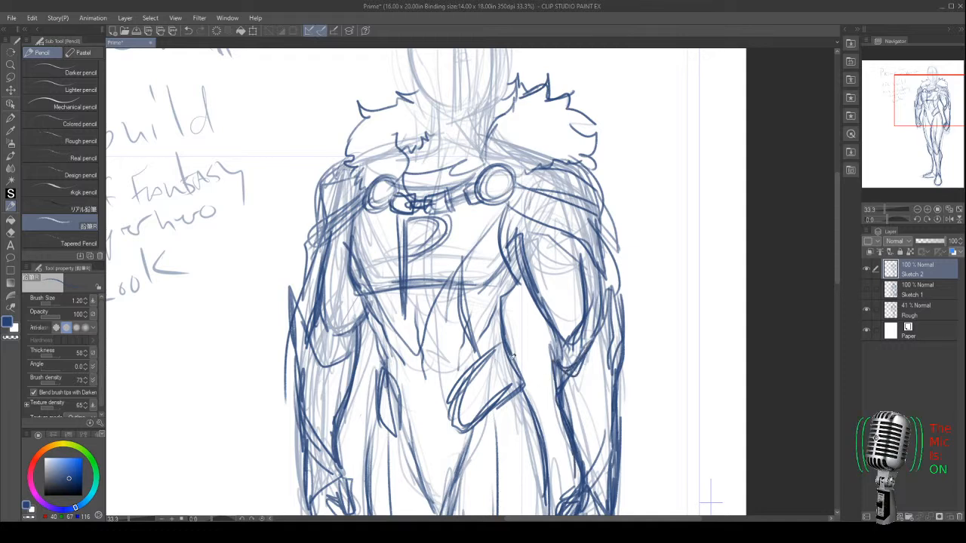
left_click_drag(344, 514, 378, 474)
left_click_drag(377, 188, 317, 453)
left_click_drag(386, 292, 385, 319)
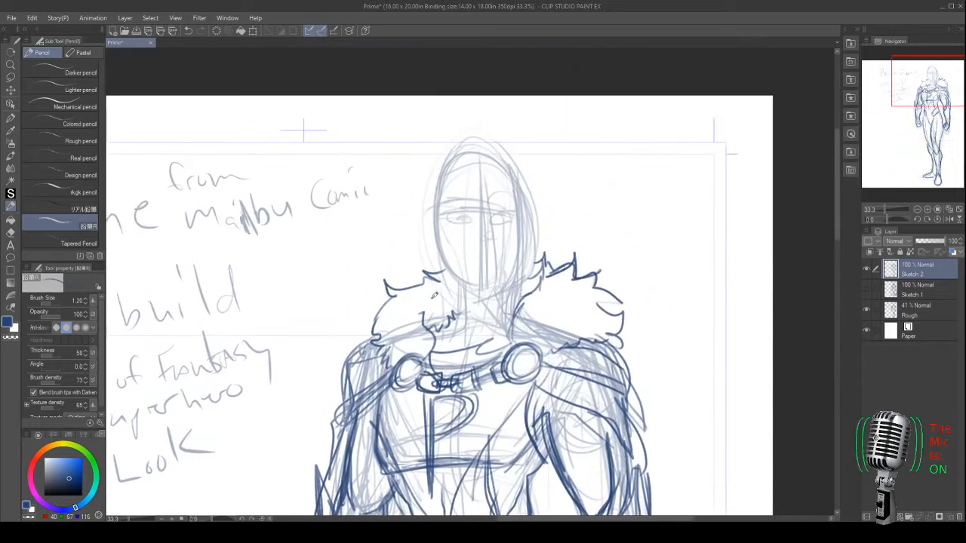
- Draw the face outline with a peaked hairline, temples and jaw, and darken the neck's edge beside the fur
mouse_move(452, 323)
left_mouse_down()
mouse_move(453, 294)
mouse_move(455, 324)
left_mouse_up()
mouse_move(457, 309)
left_mouse_down()
mouse_move(458, 284)
mouse_move(509, 296)
mouse_move(526, 257)
mouse_move(478, 289)
mouse_move(442, 240)
mouse_move(436, 208)
left_mouse_up()
mouse_move(489, 152)
left_mouse_down()
mouse_move(495, 171)
mouse_move(464, 170)
mouse_move(449, 185)
mouse_move(443, 233)
left_mouse_up()
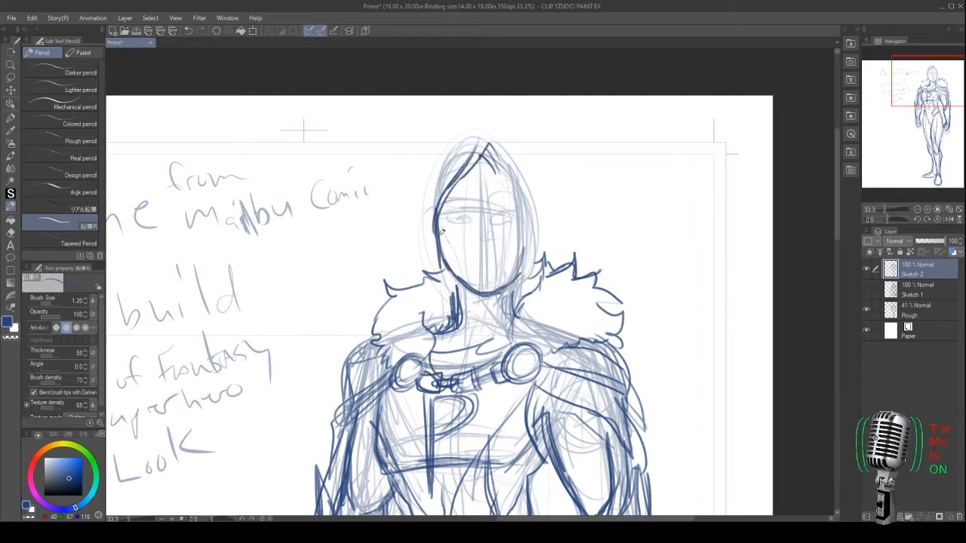
left_click_drag(498, 170, 527, 192)
left_click_drag(492, 148, 536, 236)
left_click_drag(521, 173, 522, 282)
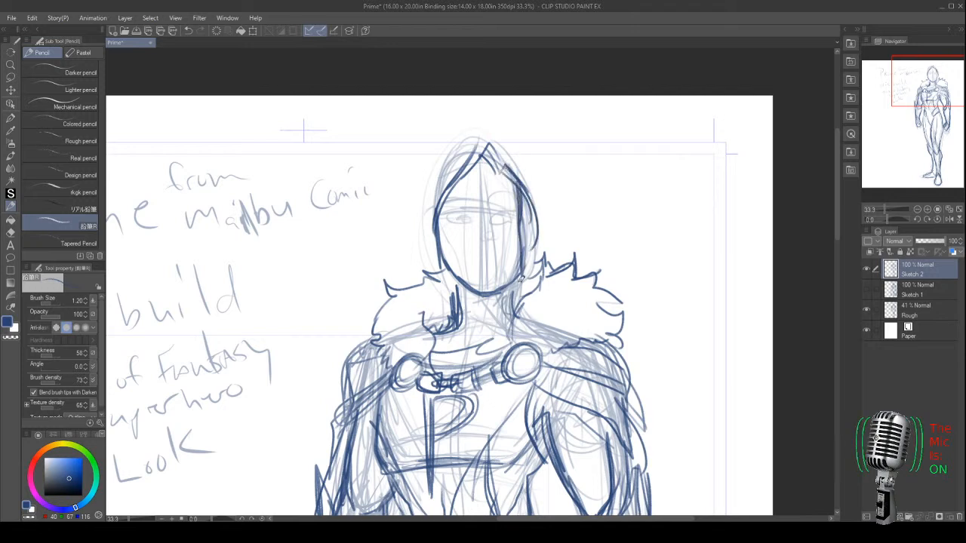
- Draw the neck lines descending from the jaw on both sides
left_click_drag(444, 224, 460, 334)
mouse_move(510, 285)
left_mouse_down()
mouse_move(518, 326)
mouse_move(501, 327)
left_mouse_up()
left_click_drag(459, 282, 462, 317)
left_click_drag(456, 278, 492, 325)
left_click_drag(501, 288, 497, 321)
left_click_drag(450, 264, 464, 300)
- Draw the swept-back hair with outer contours running from the parting down both sides of the head
mouse_move(498, 160)
left_mouse_down()
mouse_move(459, 192)
mouse_move(445, 221)
left_mouse_up()
left_click_drag(445, 219, 443, 255)
mouse_move(462, 184)
left_mouse_down()
mouse_move(442, 269)
mouse_move(434, 202)
left_mouse_up()
left_click_drag(468, 145, 428, 198)
mouse_move(434, 191)
left_mouse_down()
mouse_move(425, 228)
mouse_move(433, 249)
left_mouse_up()
mouse_move(507, 159)
left_mouse_down()
mouse_move(443, 175)
mouse_move(435, 207)
mouse_move(539, 179)
mouse_move(540, 223)
left_mouse_up()
left_click_drag(533, 216, 539, 240)
left_click_drag(531, 198, 521, 241)
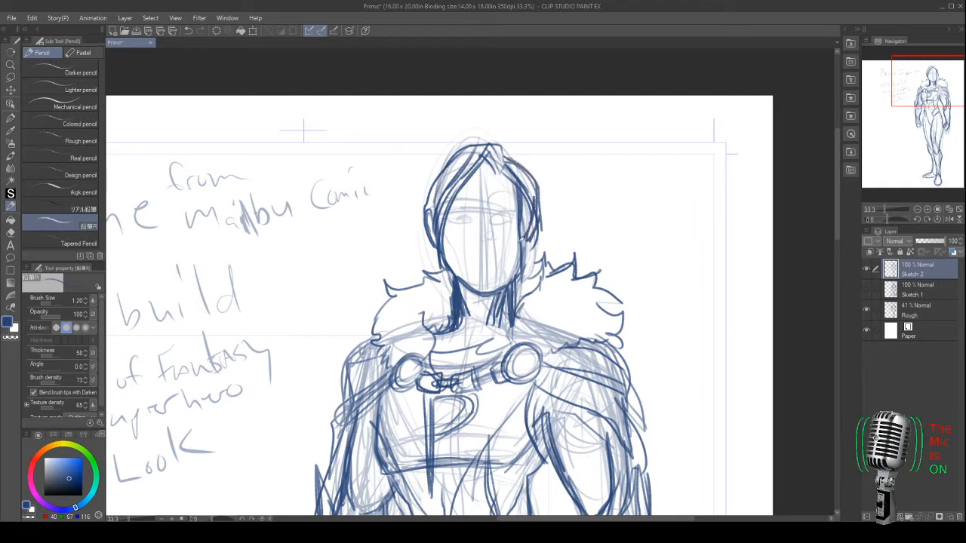
mouse_move(456, 159)
left_mouse_down()
mouse_move(428, 180)
mouse_move(425, 225)
left_mouse_up()
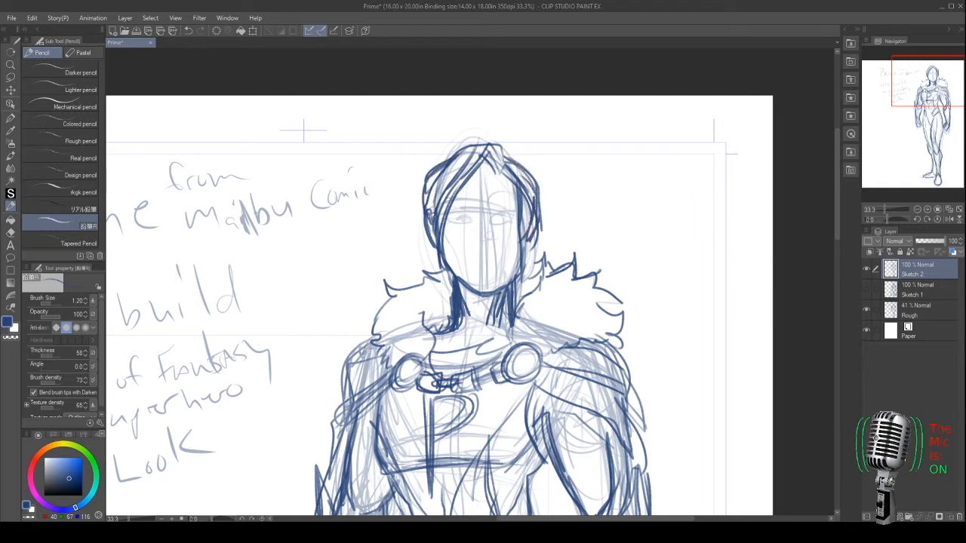
- Thicken the hair with extra strands at the parting and sides, and reinforce the jawline
mouse_move(504, 171)
left_mouse_down()
mouse_move(495, 145)
mouse_move(498, 174)
mouse_move(479, 172)
mouse_move(456, 200)
left_mouse_up()
left_click_drag(471, 148, 435, 215)
left_click_drag(430, 169, 444, 258)
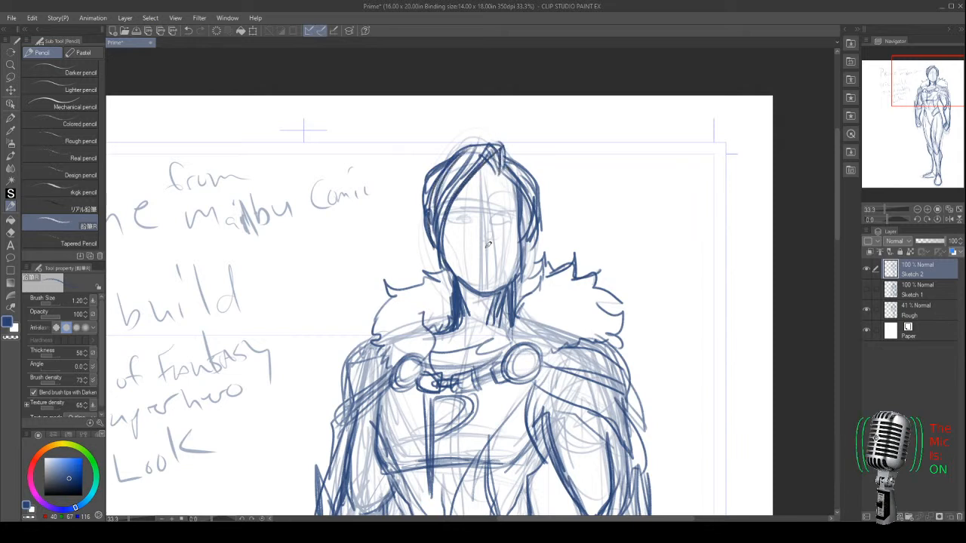
left_click_drag(529, 193, 519, 273)
mouse_move(524, 215)
left_mouse_down()
mouse_move(501, 291)
mouse_move(459, 284)
left_mouse_up()
- Rework the neck contour on the figure's right side, erasing stray lines, and darken the neck's opposite side
left_click_drag(449, 250, 452, 323)
left_click_drag(444, 269, 447, 331)
mouse_move(447, 291)
left_mouse_down()
mouse_move(450, 331)
mouse_move(420, 326)
mouse_move(462, 299)
mouse_move(455, 331)
mouse_move(449, 298)
mouse_move(423, 330)
left_mouse_up()
key("e")
key("p")
left_click_drag(444, 260, 445, 320)
left_click_drag(443, 283, 464, 326)
left_click_drag(473, 299, 465, 320)
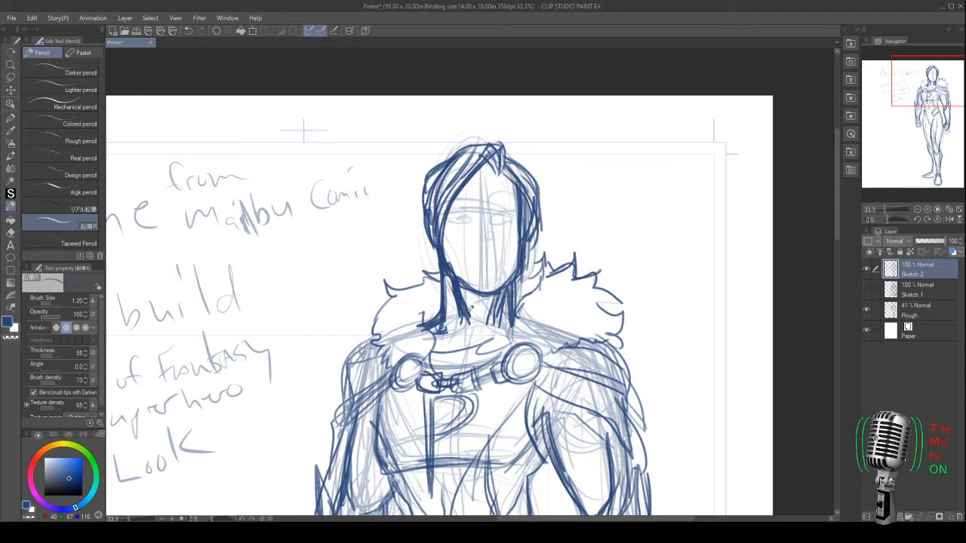
left_click_drag(507, 293, 496, 327)
left_click_drag(518, 273, 521, 305)
- Add jagged fur tufts along the outer and inner edges of the fur collar on both shoulders
mouse_move(551, 347)
left_mouse_down()
mouse_move(619, 335)
mouse_move(619, 356)
left_mouse_up()
mouse_move(610, 291)
left_mouse_down()
mouse_move(627, 321)
mouse_move(621, 346)
left_mouse_up()
mouse_move(445, 262)
left_mouse_down()
mouse_move(376, 306)
mouse_move(359, 340)
mouse_move(377, 362)
left_mouse_up()
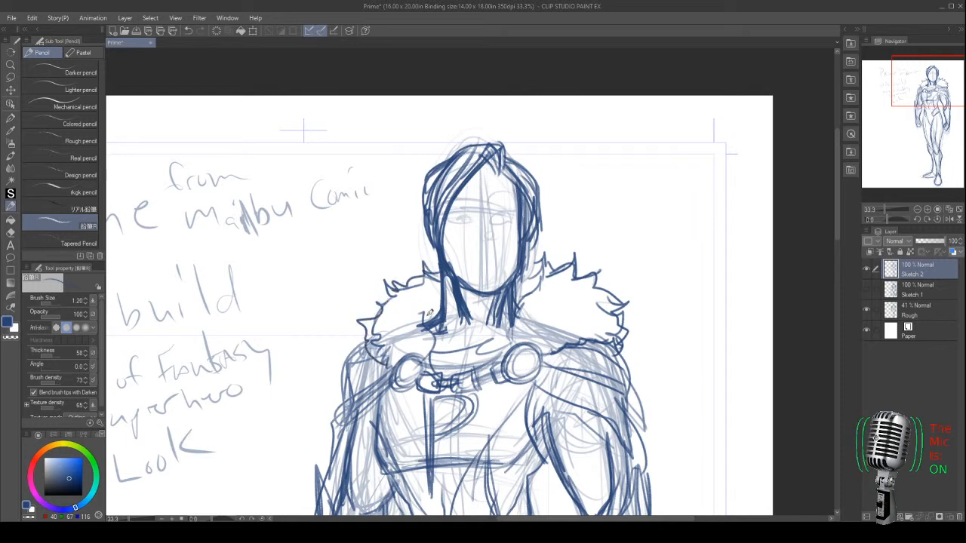
left_click_drag(435, 329, 431, 352)
- Draw the facial features with a cheek line, eyebrows, eyes, nose and mouth, and darken the neck's side
left_click_drag(448, 231, 473, 282)
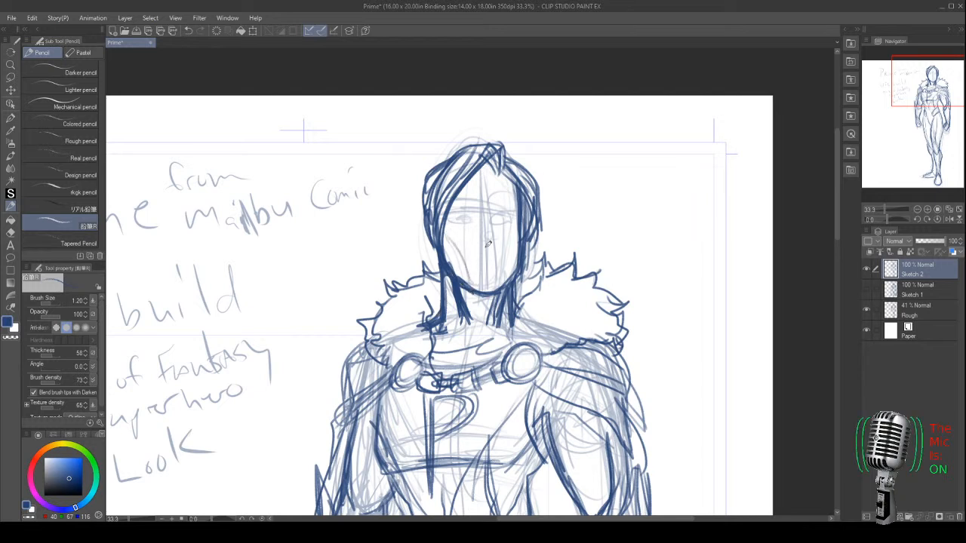
mouse_move(492, 224)
left_mouse_down()
mouse_move(504, 250)
mouse_move(515, 210)
mouse_move(495, 220)
mouse_move(522, 201)
mouse_move(498, 215)
mouse_move(455, 205)
mouse_move(487, 205)
mouse_move(460, 219)
mouse_move(483, 218)
mouse_move(458, 221)
mouse_move(516, 217)
mouse_move(509, 224)
left_mouse_up()
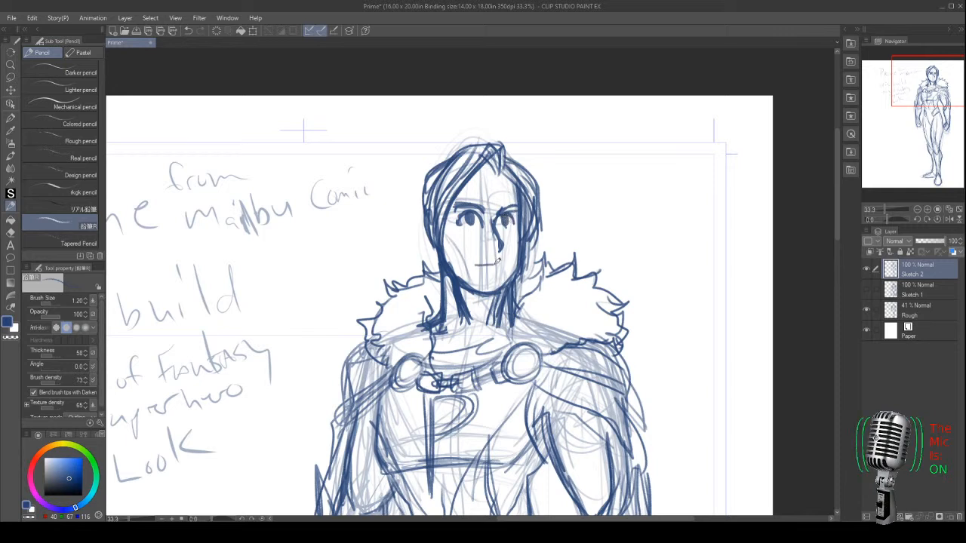
mouse_move(450, 240)
left_mouse_down()
mouse_move(459, 277)
mouse_move(440, 230)
mouse_move(431, 319)
left_mouse_up()
- Reinforce the cape folds over both shoulders and thicken the outlines of the two round clasps
mouse_move(604, 341)
left_mouse_down()
mouse_move(631, 387)
mouse_move(627, 406)
left_mouse_up()
mouse_move(548, 361)
left_mouse_down()
mouse_move(628, 400)
mouse_move(625, 407)
left_mouse_up()
left_click_drag(397, 370, 334, 422)
mouse_move(379, 334)
left_mouse_down()
mouse_move(335, 379)
mouse_move(333, 405)
left_mouse_up()
left_click_drag(623, 337, 611, 350)
left_click_drag(573, 377, 641, 442)
mouse_move(629, 402)
left_mouse_down()
mouse_move(646, 468)
mouse_move(649, 456)
left_mouse_up()
mouse_move(551, 369)
left_mouse_down()
mouse_move(610, 394)
mouse_move(626, 436)
left_mouse_up()
mouse_move(540, 344)
left_mouse_down()
mouse_move(532, 385)
mouse_move(510, 377)
left_mouse_up()
mouse_move(403, 353)
left_mouse_down()
mouse_move(388, 375)
mouse_move(408, 361)
mouse_move(412, 391)
left_mouse_up()
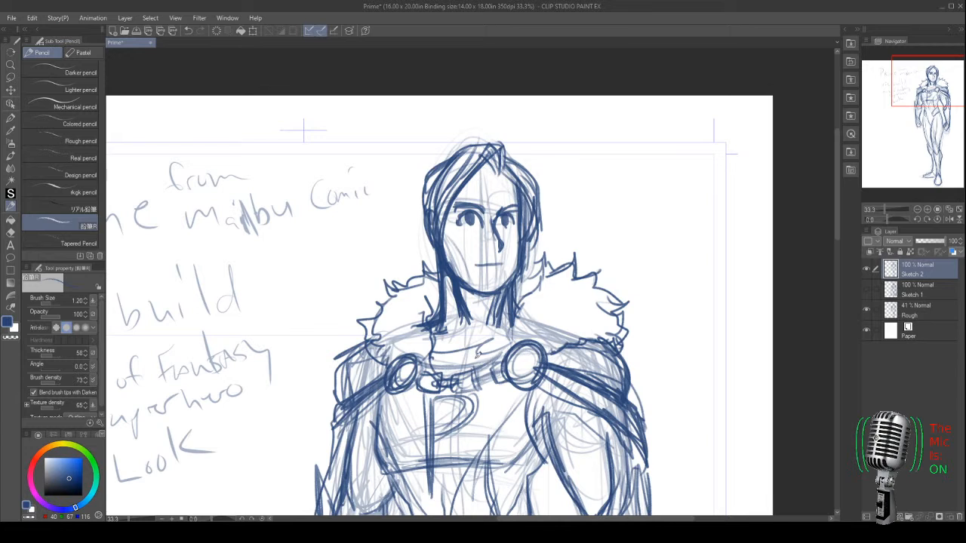
- Draw a V-shaped collar at the base of the neck and add short strands at the hairline
left_click_drag(512, 341, 474, 355)
left_click_drag(492, 300, 468, 340)
mouse_move(456, 300)
left_mouse_down()
mouse_move(442, 306)
mouse_move(480, 336)
mouse_move(471, 341)
left_mouse_up()
mouse_move(477, 319)
left_mouse_down()
mouse_move(459, 343)
mouse_move(456, 335)
left_mouse_up()
left_click_drag(474, 317, 459, 348)
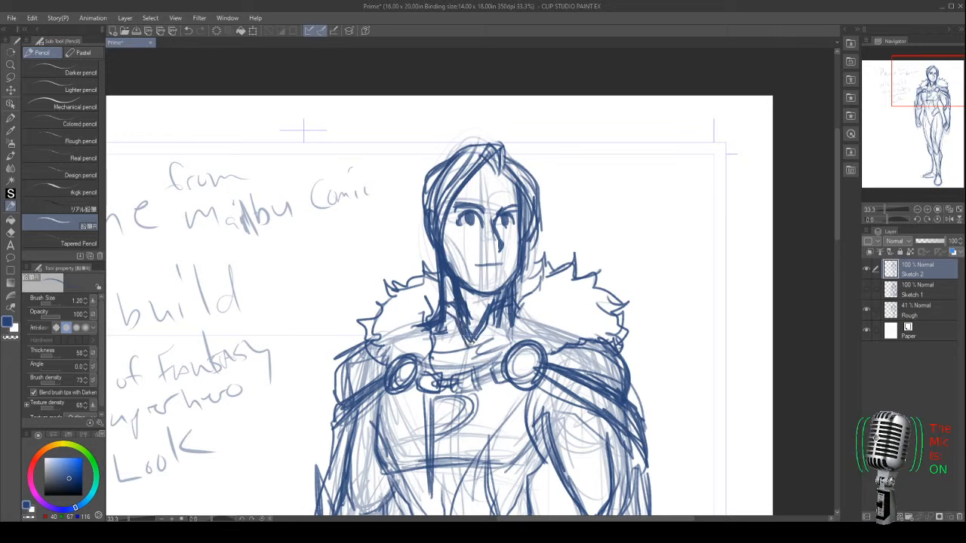
left_click_drag(508, 313, 458, 364)
left_click_drag(469, 313, 449, 341)
left_click_drag(473, 305, 465, 333)
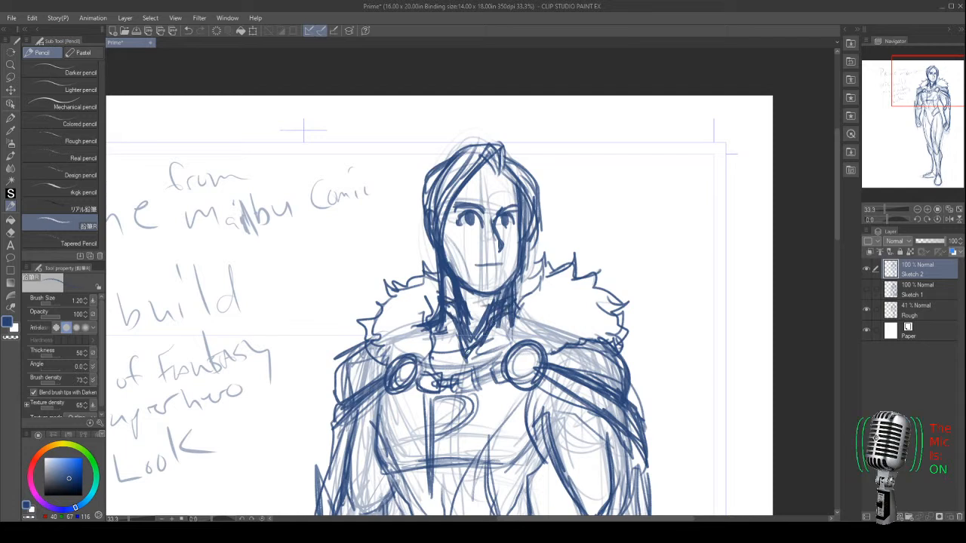
mouse_move(506, 151)
left_mouse_down()
mouse_move(499, 176)
mouse_move(484, 175)
left_mouse_up()
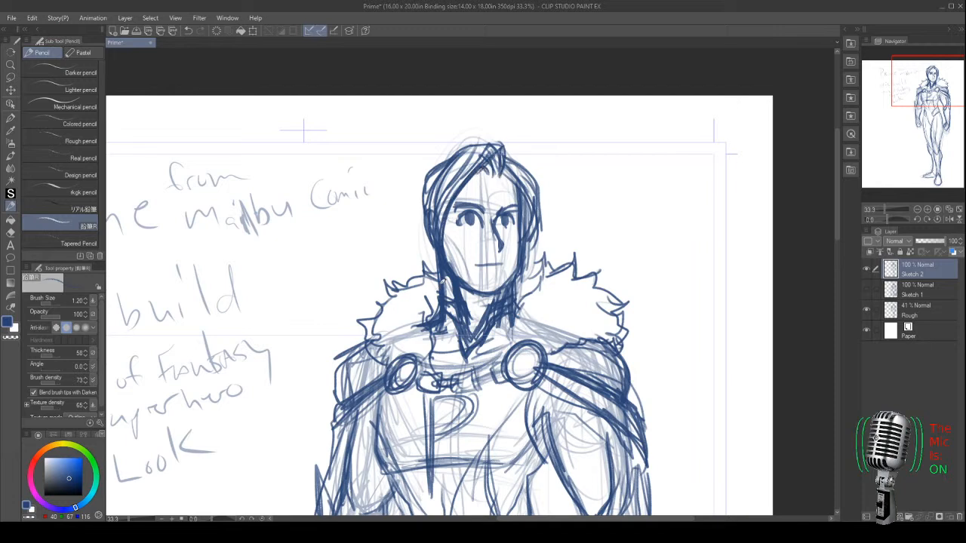
- Reinforce the waist contour, the angled hip panels and the outer hip line on the figure's right side
left_click_drag(369, 380, 348, 195)
mouse_move(510, 293)
left_mouse_down()
mouse_move(509, 331)
mouse_move(532, 380)
mouse_move(498, 405)
left_mouse_up()
mouse_move(505, 339)
left_mouse_down()
mouse_move(461, 408)
mouse_move(496, 350)
left_mouse_up()
mouse_move(397, 368)
left_mouse_down()
mouse_move(407, 429)
mouse_move(387, 366)
left_mouse_up()
left_click_drag(381, 400, 372, 504)
left_click_drag(393, 418, 394, 516)
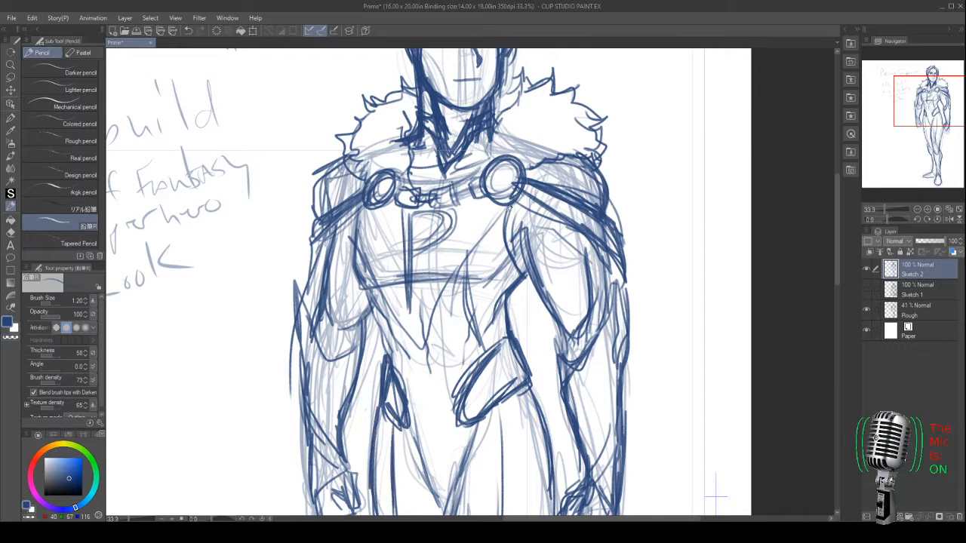
- Reinforce the chest panel's side and lower edges and the V-shaped costume lines down to the abdomen
left_click_drag(510, 210, 434, 324)
mouse_move(360, 222)
left_mouse_down()
mouse_move(359, 261)
mouse_move(414, 346)
left_mouse_up()
left_click_drag(393, 305, 424, 337)
left_click_drag(483, 257, 423, 329)
left_click_drag(361, 268, 411, 331)
left_click_drag(363, 208, 352, 261)
mouse_move(506, 232)
left_mouse_down()
mouse_move(427, 303)
mouse_move(491, 273)
mouse_move(357, 281)
left_mouse_up()
left_click_drag(358, 245, 357, 293)
left_click_drag(364, 195, 353, 277)
- Darken the inner contour of the figure's left upper arm down to the elbow
mouse_move(524, 225)
left_mouse_down()
mouse_move(487, 276)
mouse_move(549, 304)
left_mouse_up()
left_click_drag(536, 263, 564, 331)
left_click_drag(544, 298, 573, 385)
left_click_drag(593, 316, 564, 340)
left_click_drag(596, 310, 568, 338)
left_click_drag(531, 291, 562, 330)
left_click_drag(539, 294, 547, 325)
mouse_move(524, 233)
left_mouse_down()
mouse_move(531, 287)
mouse_move(560, 337)
left_mouse_up()
left_click_drag(536, 291, 569, 329)
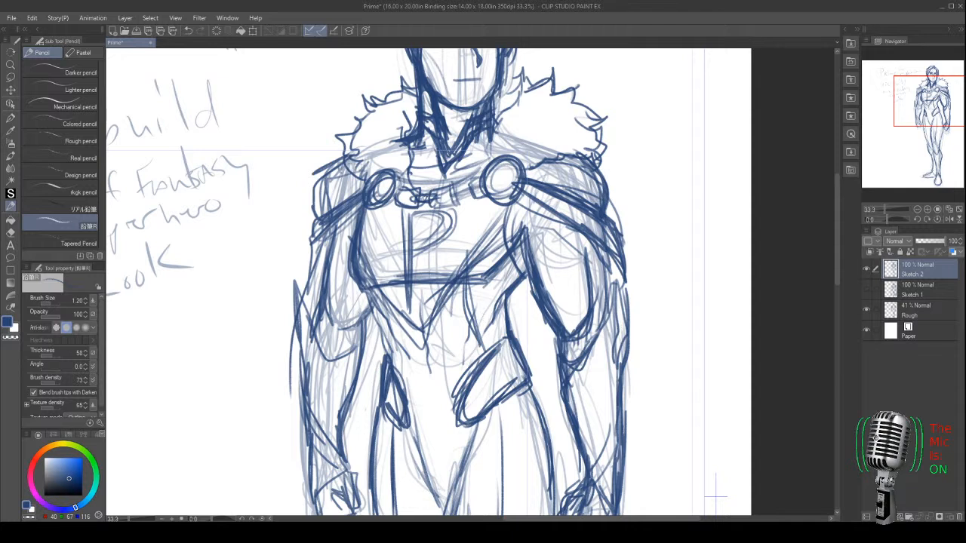
- Draw the fur collar's inner edge on the figure's left side and darken both cape clasps
left_click_drag(482, 164, 495, 132)
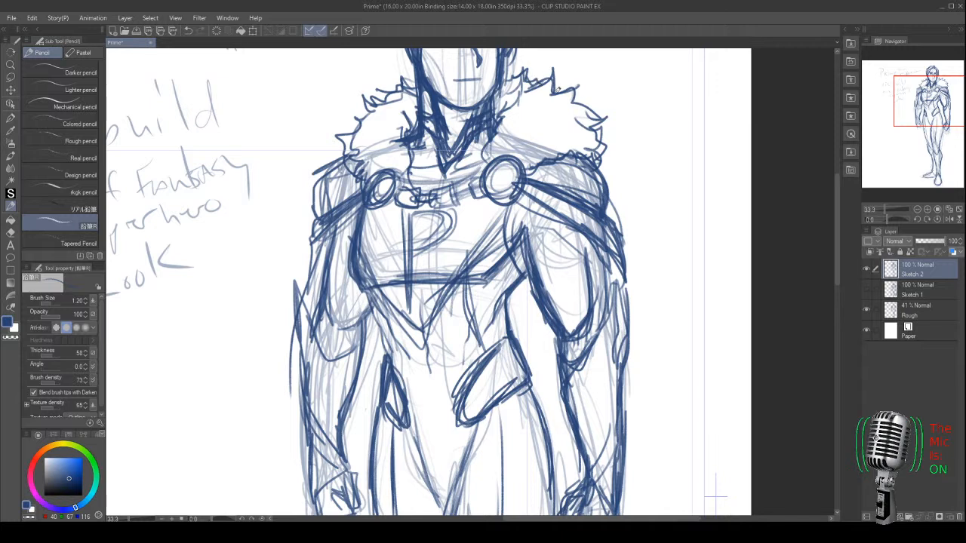
mouse_move(490, 147)
left_mouse_down()
mouse_move(489, 164)
mouse_move(516, 190)
mouse_move(490, 172)
mouse_move(518, 192)
left_mouse_up()
mouse_move(392, 180)
left_mouse_down()
mouse_move(370, 198)
mouse_move(396, 187)
mouse_move(394, 175)
left_mouse_up()
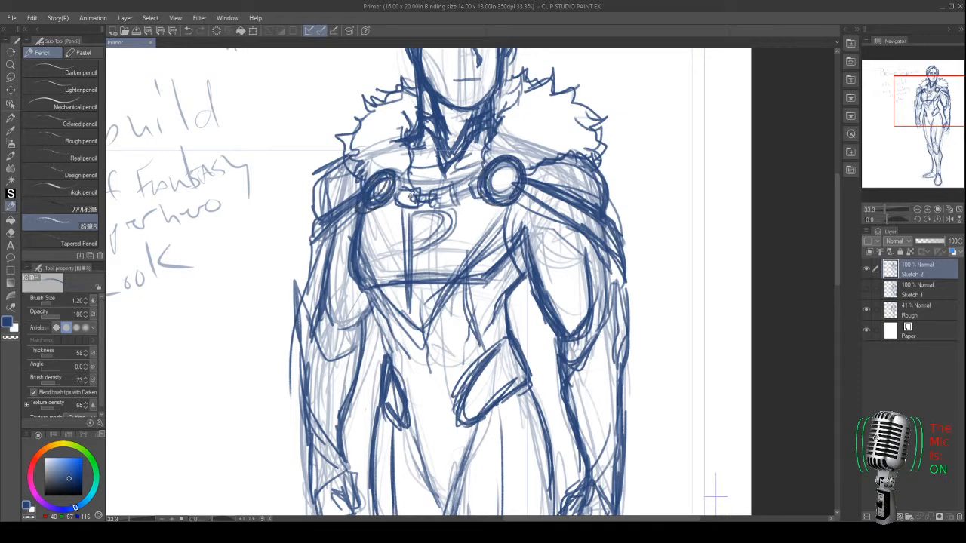
- Erase the chain between the cape clasps, rework the chest's P emblem, and redraw the neckline and inner fur edge
key("e")
mouse_move(415, 189)
left_mouse_down()
mouse_move(407, 197)
mouse_move(471, 181)
mouse_move(407, 200)
mouse_move(423, 185)
mouse_move(464, 182)
mouse_move(414, 195)
mouse_move(456, 207)
left_mouse_up()
key("p")
mouse_move(450, 240)
left_mouse_down()
mouse_move(433, 202)
mouse_move(452, 243)
mouse_move(446, 213)
mouse_move(456, 226)
mouse_move(457, 216)
left_mouse_up()
key("ctrl+z")
key("ctrl+z")
key("p")
left_click_drag(465, 155, 445, 179)
mouse_move(428, 134)
left_mouse_down()
mouse_move(442, 170)
mouse_move(391, 198)
mouse_move(402, 175)
left_mouse_up()
- Draw the cape's outer edge falling from the shoulder past the figure's right arm
left_click_drag(312, 222, 305, 269)
left_click_drag(291, 337, 272, 480)
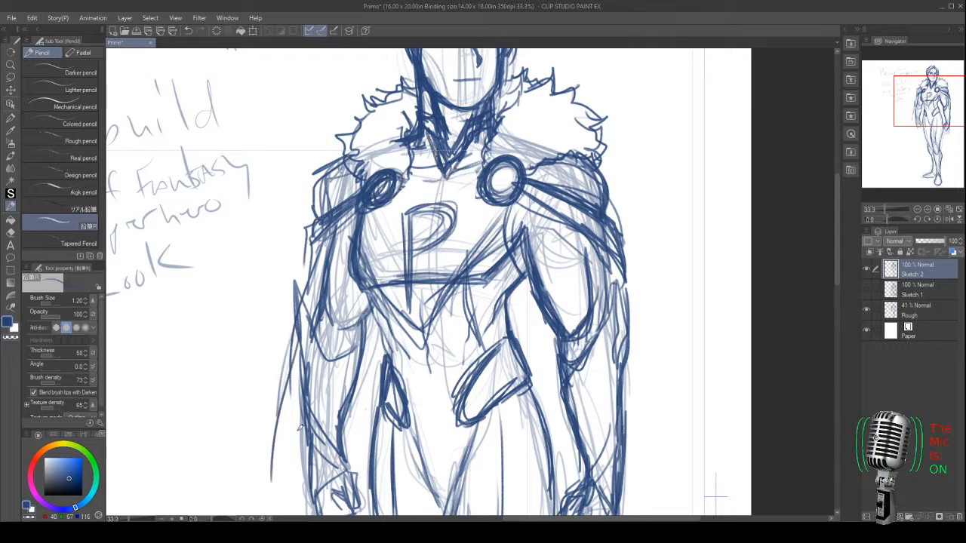
- Sketch the cape's long curved left side on Sketch 2, sweeping from the elbow down to ankle level
key("ctrl+0")
left_click_drag(479, 207, 450, 308)
mouse_move(468, 270)
left_mouse_down()
mouse_move(446, 361)
mouse_move(455, 444)
left_mouse_up()
left_click_drag(465, 295, 463, 452)
left_click_drag(447, 312, 462, 459)
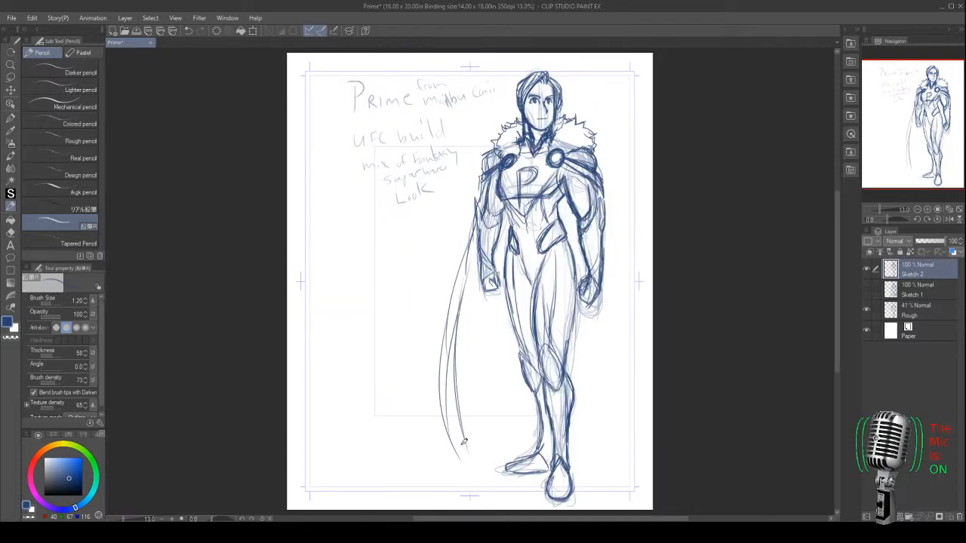
- Sketch the cape's right side as long folds falling from the upper arm and curving in near the ankles
left_click_drag(601, 212, 610, 296)
left_click_drag(607, 260, 610, 434)
left_click_drag(603, 231, 619, 453)
left_click_drag(601, 285, 621, 453)
left_click_drag(607, 317, 604, 461)
mouse_move(605, 341)
left_mouse_down()
mouse_move(624, 450)
mouse_move(595, 475)
left_mouse_up()
left_click_drag(605, 394, 582, 477)
- Draw the cape's wavy hem behind the lower legs and reinforce the cape's left side with extra fold lines
left_click_drag(458, 416, 537, 412)
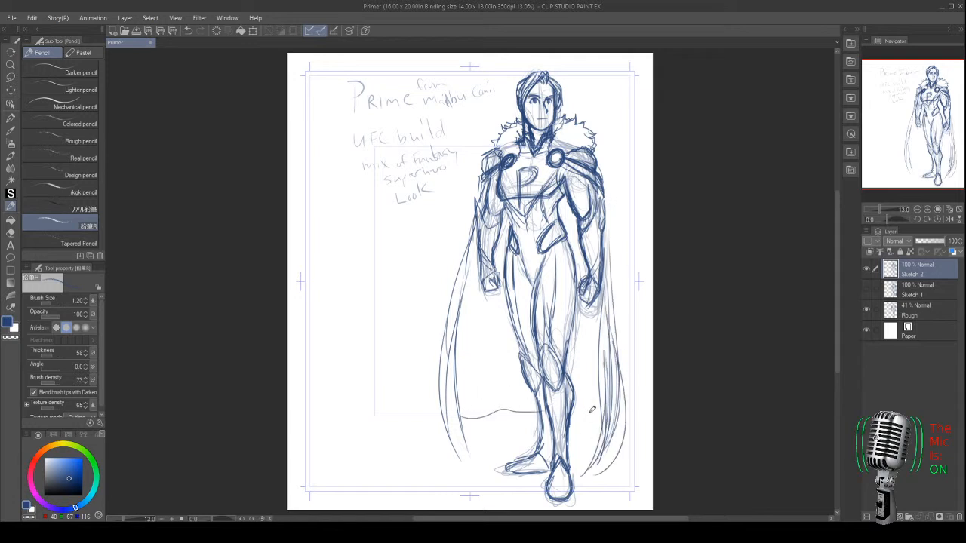
left_click_drag(604, 414, 459, 415)
left_click_drag(477, 228, 459, 349)
left_click_drag(475, 233, 461, 452)
left_click_drag(462, 294, 468, 457)
mouse_move(442, 368)
left_mouse_down()
mouse_move(468, 468)
mouse_move(447, 439)
mouse_move(474, 467)
left_mouse_up()
- Reinforce the cape's right side with more fold lines from the elbow down to the pointed lower corner
left_click_drag(608, 210, 610, 358)
left_click_drag(608, 234, 604, 396)
left_click_drag(602, 294, 592, 460)
mouse_move(622, 368)
left_mouse_down()
mouse_move(619, 434)
mouse_move(590, 464)
left_mouse_up()
left_click_drag(607, 398, 586, 474)
- Strengthen the cape's hem and add vertical inner fold lines beside both legs
left_click_drag(609, 409, 474, 415)
left_click_drag(532, 409, 603, 404)
left_click_drag(500, 361, 506, 294)
left_click_drag(586, 261, 591, 385)
left_click_drag(586, 302, 581, 400)
- Widen and darken the cape's right outer edge, shaping its lower corner with curved strokes
left_click_drag(610, 266, 603, 378)
left_click_drag(607, 218, 622, 400)
mouse_move(601, 298)
left_mouse_down()
mouse_move(596, 444)
mouse_move(629, 438)
left_mouse_up()
left_click_drag(613, 381, 623, 456)
left_click_drag(622, 426, 595, 464)
left_click_drag(607, 391, 587, 475)
left_click_drag(622, 432, 586, 477)
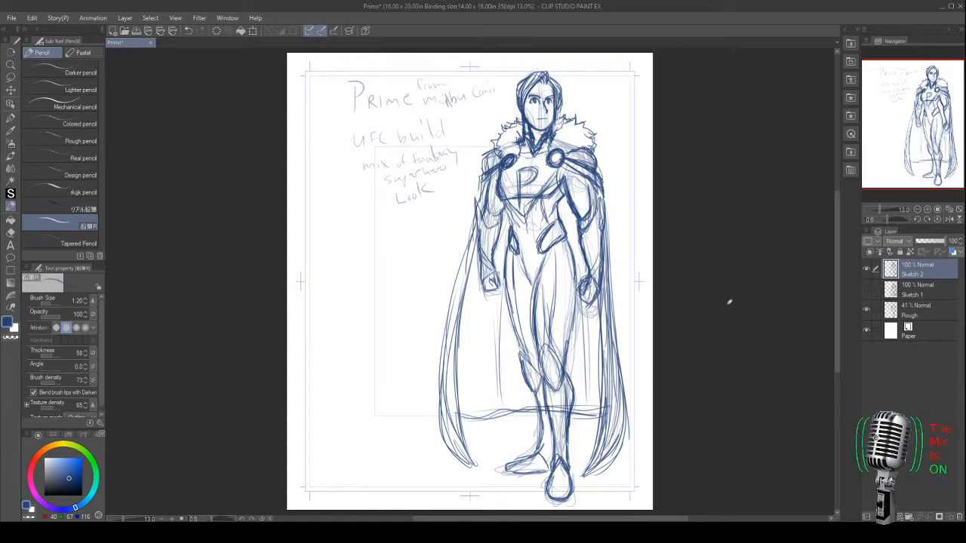
- Hide the Rough layer and refine the thigh and knee contours on Sketch 2
left_click(866, 310)
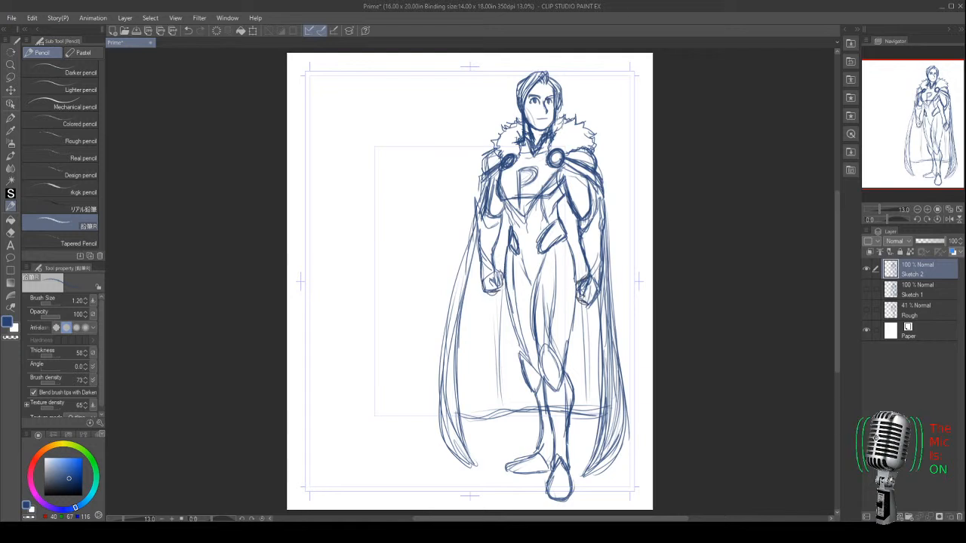
left_click_drag(577, 296, 563, 368)
left_click_drag(540, 303, 546, 347)
left_click_drag(576, 299, 566, 373)
left_click_drag(570, 248, 575, 311)
left_click_drag(503, 266, 529, 358)
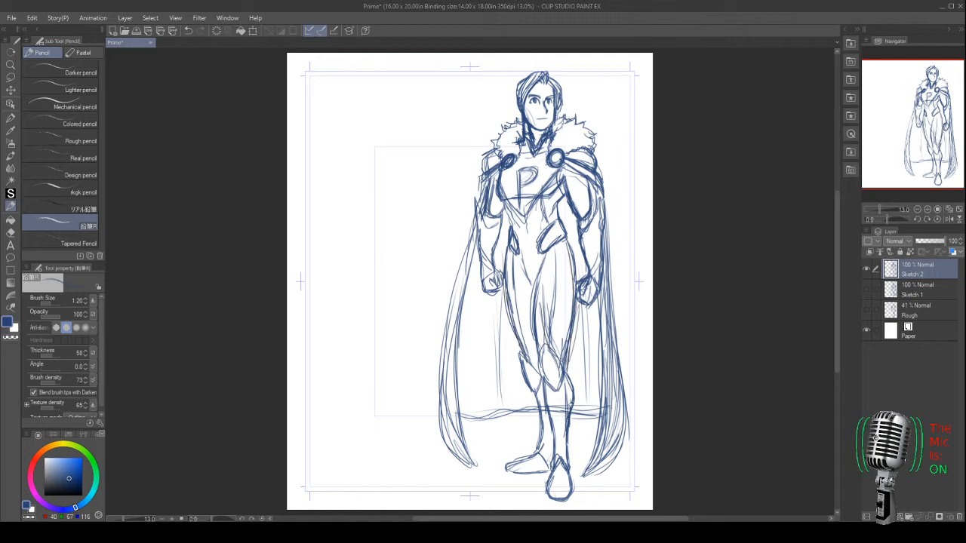
- Compare the two costume designs by switching the visibility of the Sketch 1 and Sketch 2 layers
left_click(866, 289)
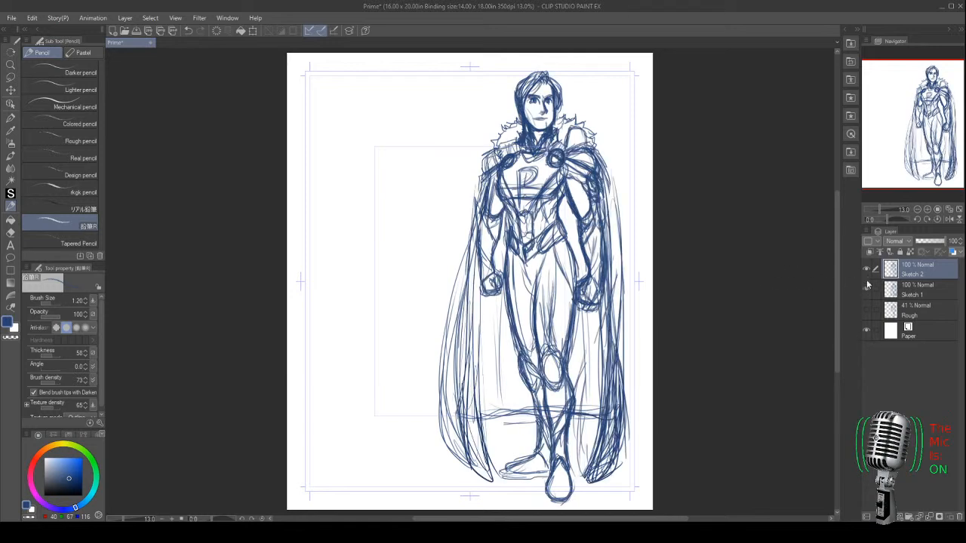
left_click(866, 269)
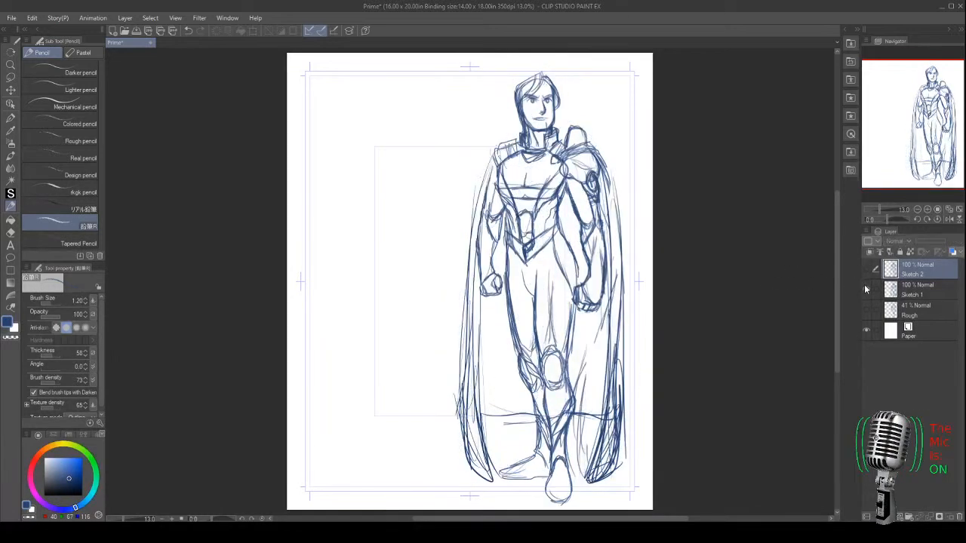
left_click(866, 287)
left_click(868, 270)
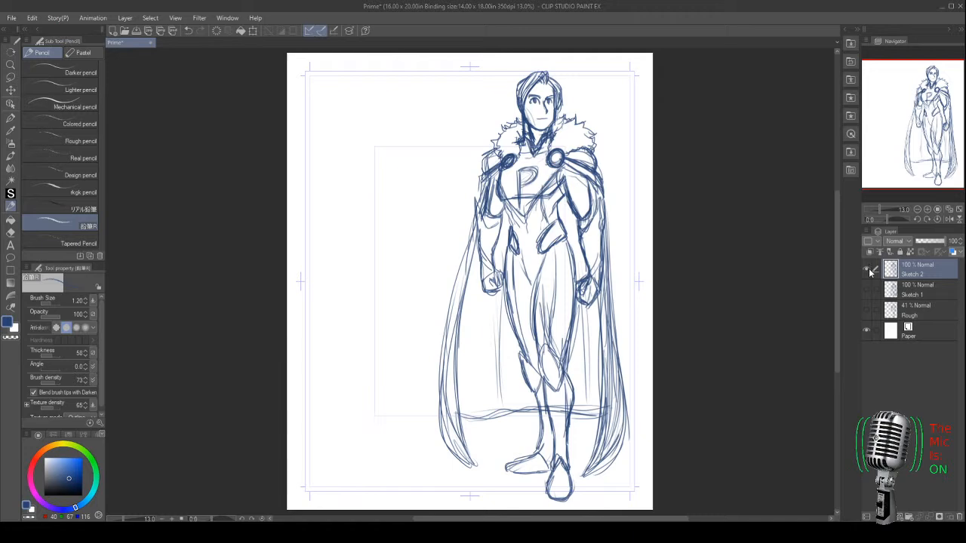
left_click(868, 273)
left_click(866, 283)
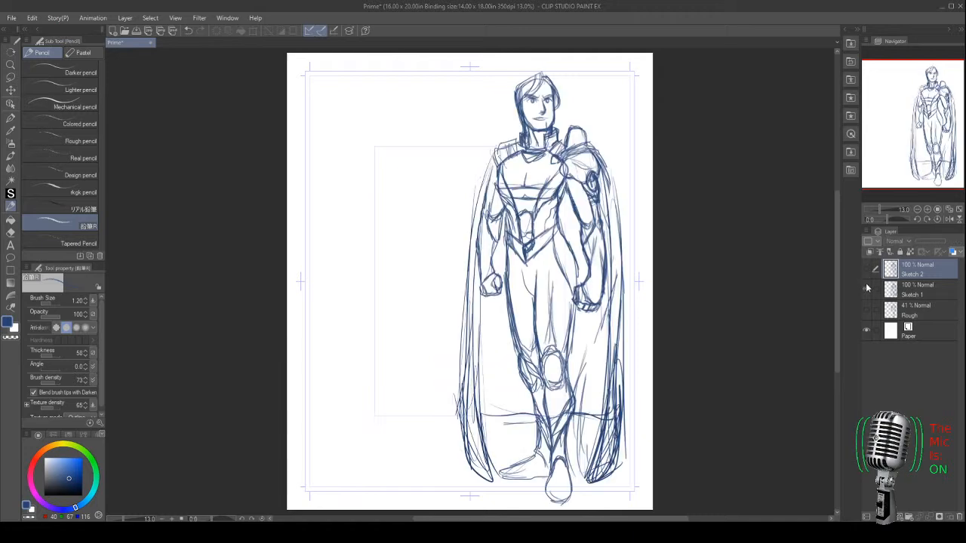
left_click(867, 269)
left_click(866, 287)
left_click(867, 291)
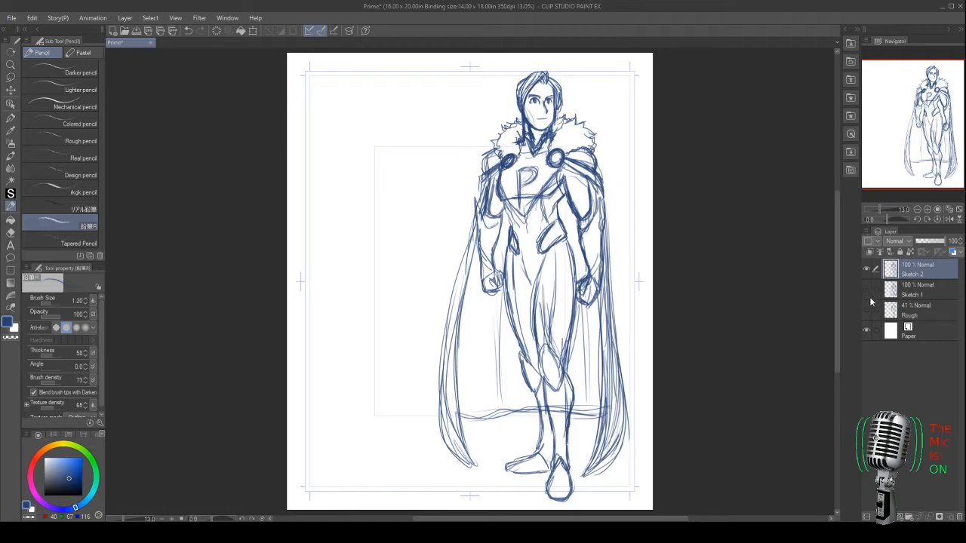
- Hide Sketch 2, show the Rough layer, and add a new raster layer named Sketch 3 on top
left_click(866, 267)
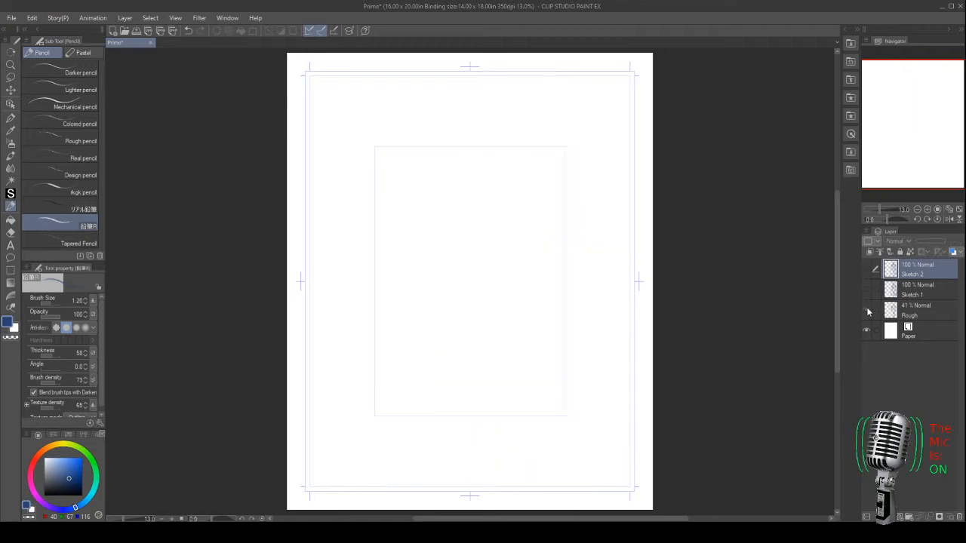
left_click(867, 310)
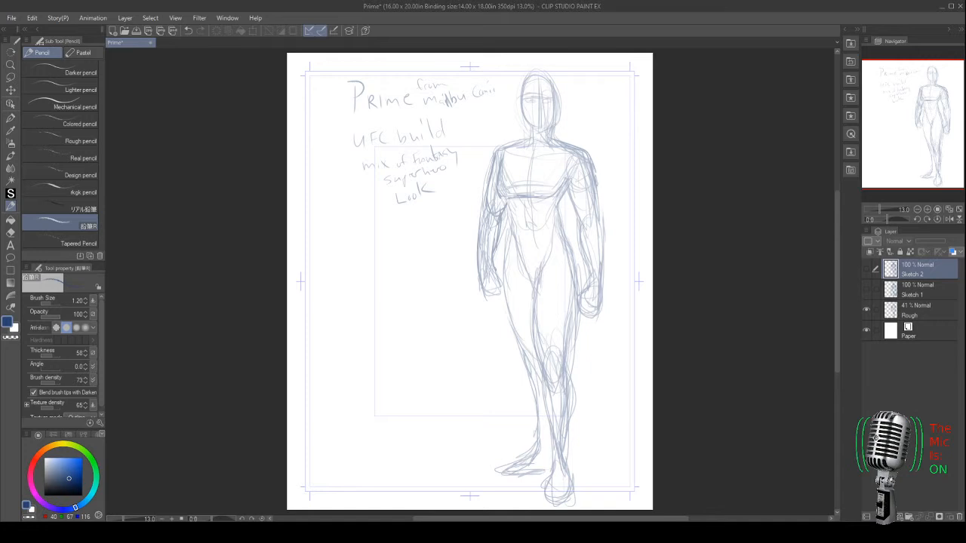
key("ctrl+shift+n")
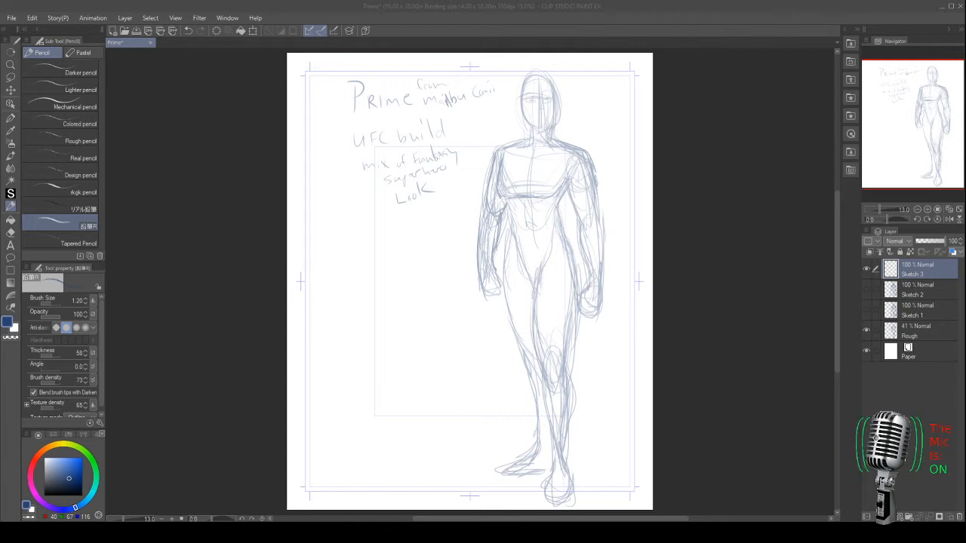
left_click(276, 340)
left_click(273, 223)
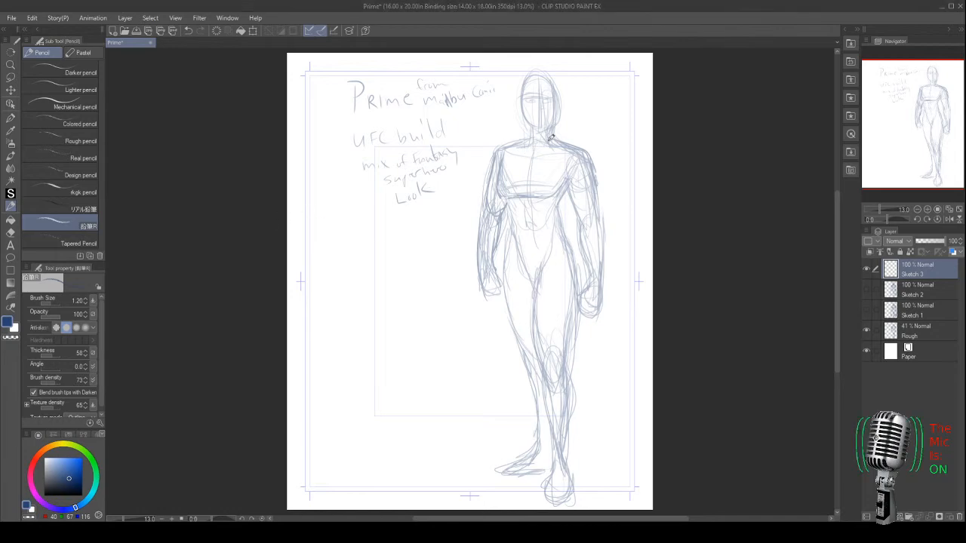
- Sketch the right shoulder strap and the layered, pointed cape drape over the right shoulder and upper arm
scroll(557, 138, "up", 4)
left_click_drag(565, 224, 481, 243)
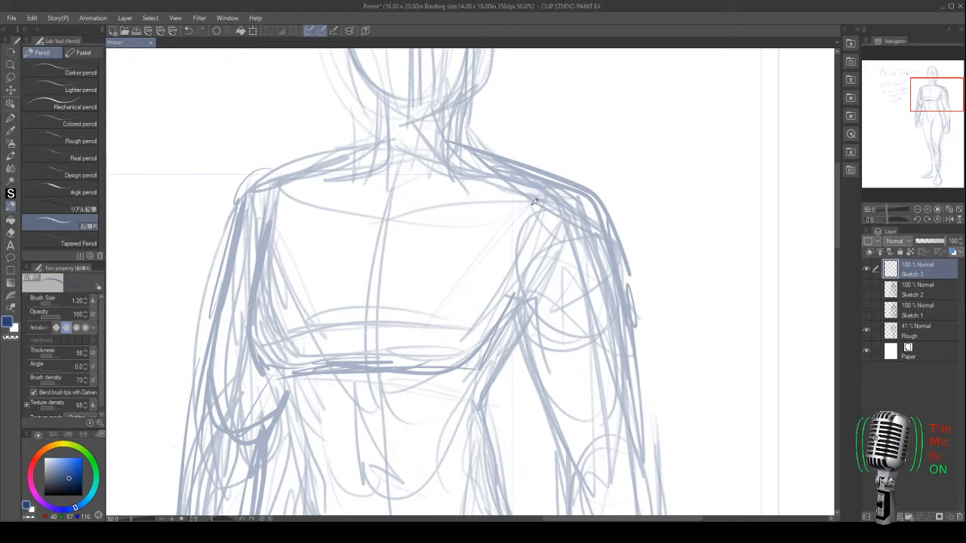
mouse_move(541, 160)
left_mouse_down()
mouse_move(489, 184)
mouse_move(521, 233)
mouse_move(521, 268)
left_mouse_up()
left_click_drag(500, 195, 522, 279)
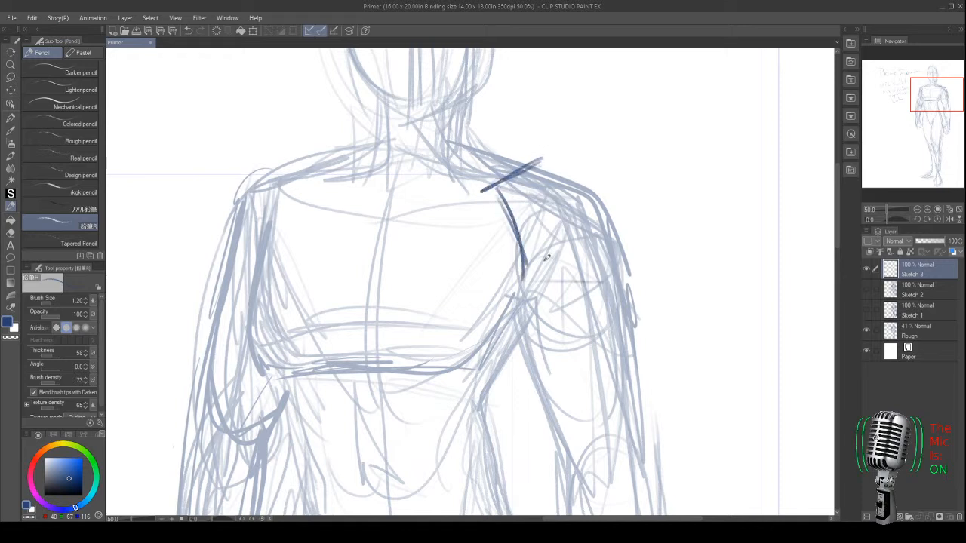
mouse_move(495, 192)
left_mouse_down()
mouse_move(520, 265)
mouse_move(554, 272)
mouse_move(621, 246)
left_mouse_up()
mouse_move(459, 126)
left_mouse_down()
mouse_move(545, 138)
mouse_move(566, 154)
mouse_move(502, 173)
left_mouse_up()
mouse_move(562, 164)
left_mouse_down()
mouse_move(642, 217)
mouse_move(661, 294)
left_mouse_up()
left_click_drag(527, 243, 663, 309)
mouse_move(554, 261)
left_mouse_down()
mouse_move(690, 397)
mouse_move(693, 428)
left_mouse_up()
mouse_move(646, 308)
left_mouse_down()
mouse_move(652, 406)
mouse_move(676, 410)
left_mouse_up()
- Sketch the folded cape collar on the left shoulder and its strap running down toward the armpit
mouse_move(319, 141)
left_mouse_down()
mouse_move(379, 117)
mouse_move(350, 134)
left_mouse_up()
left_click_drag(287, 147, 310, 218)
mouse_move(344, 127)
left_mouse_down()
mouse_move(279, 149)
mouse_move(268, 177)
left_mouse_up()
left_click_drag(310, 203, 261, 268)
left_click_drag(299, 214, 254, 276)
- Darken the right shoulder strap and shape the folded collar on both sides of the neck
left_click_drag(480, 189, 514, 260)
left_click_drag(486, 208, 521, 285)
left_click_drag(515, 228, 528, 287)
left_click_drag(496, 196, 520, 254)
left_click_drag(513, 170, 470, 199)
mouse_move(462, 126)
left_mouse_down()
mouse_move(545, 134)
mouse_move(571, 166)
left_mouse_up()
mouse_move(516, 125)
left_mouse_down()
mouse_move(557, 141)
mouse_move(571, 169)
left_mouse_up()
mouse_move(511, 151)
left_mouse_down()
mouse_move(542, 141)
mouse_move(534, 165)
mouse_move(521, 168)
left_mouse_up()
mouse_move(368, 114)
left_mouse_down()
mouse_move(271, 161)
mouse_move(291, 188)
left_mouse_up()
left_click_drag(299, 145, 298, 199)
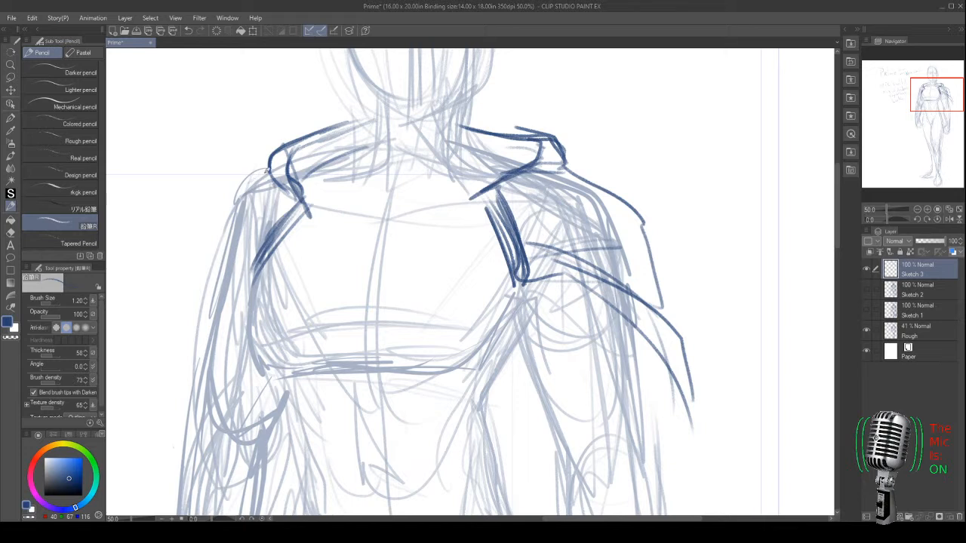
- Draw the cape drape over the left shoulder and darken the layered drape on the right shoulder
mouse_move(266, 172)
left_mouse_down()
mouse_move(239, 190)
mouse_move(229, 245)
mouse_move(240, 261)
mouse_move(217, 257)
mouse_move(243, 243)
mouse_move(220, 258)
left_mouse_up()
mouse_move(223, 257)
left_mouse_down()
mouse_move(201, 339)
mouse_move(198, 315)
mouse_move(201, 361)
left_mouse_up()
mouse_move(537, 279)
left_mouse_down()
mouse_move(651, 328)
mouse_move(693, 411)
left_mouse_up()
mouse_move(559, 140)
left_mouse_down()
mouse_move(568, 167)
mouse_move(518, 186)
mouse_move(641, 230)
mouse_move(646, 246)
left_mouse_up()
mouse_move(596, 186)
left_mouse_down()
mouse_move(641, 210)
mouse_move(675, 317)
left_mouse_up()
mouse_move(551, 258)
left_mouse_down()
mouse_move(629, 287)
mouse_move(688, 361)
left_mouse_up()
left_click_drag(578, 292, 669, 359)
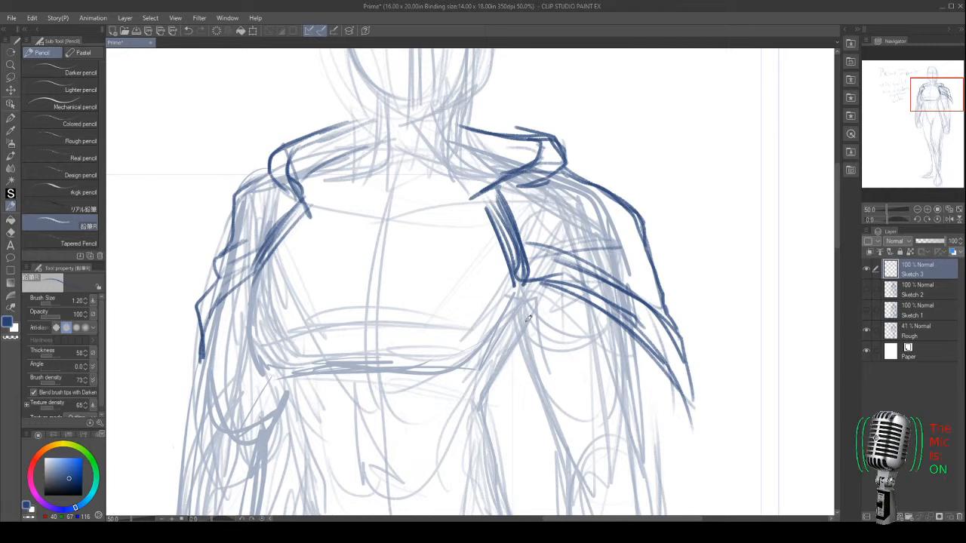
- Sketch the cape's right edge falling from the shoulder drape down past the forearm
left_click_drag(361, 355, 396, 276)
scroll(380, 269, "down", 1)
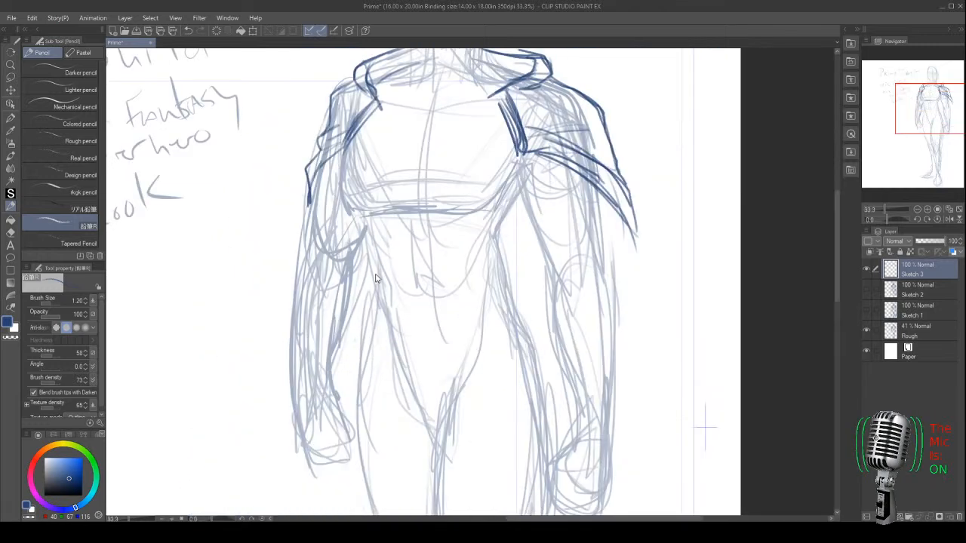
left_click_drag(502, 238, 453, 324)
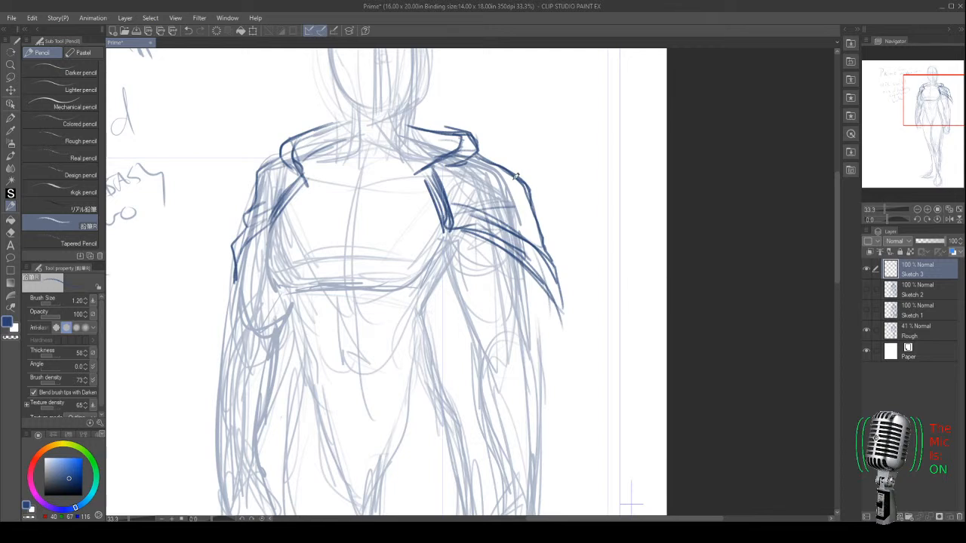
left_click_drag(519, 193, 534, 253)
mouse_move(521, 210)
left_mouse_down()
mouse_move(543, 282)
mouse_move(563, 505)
left_mouse_up()
left_click_drag(544, 305, 557, 390)
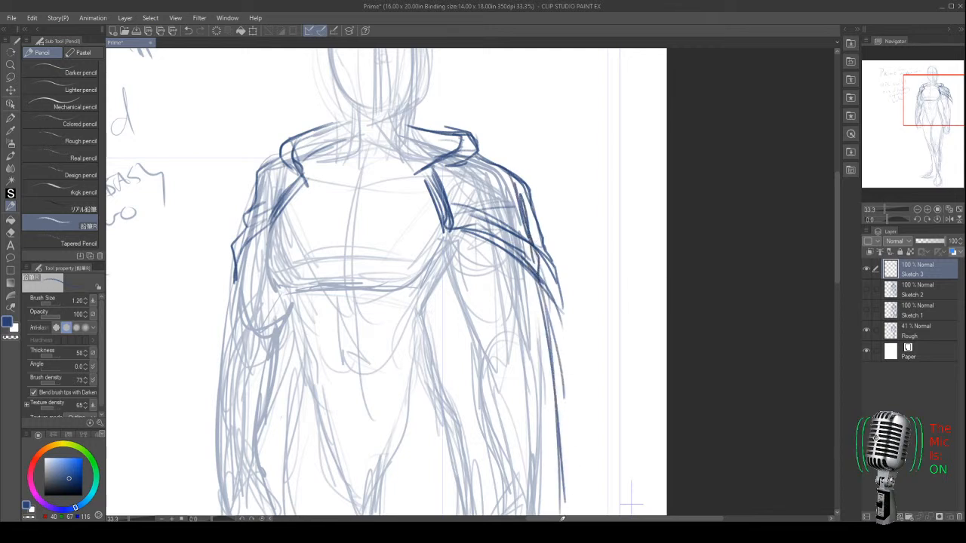
- Erase the stray outer lines around the right shoulder drape's edge and pointed tip
key("e")
left_click_drag(535, 183, 571, 330)
mouse_move(558, 287)
left_mouse_down()
mouse_move(565, 317)
mouse_move(550, 363)
mouse_move(522, 278)
left_mouse_up()
key("p")
left_click_drag(514, 164, 544, 379)
key("ctrl+z")
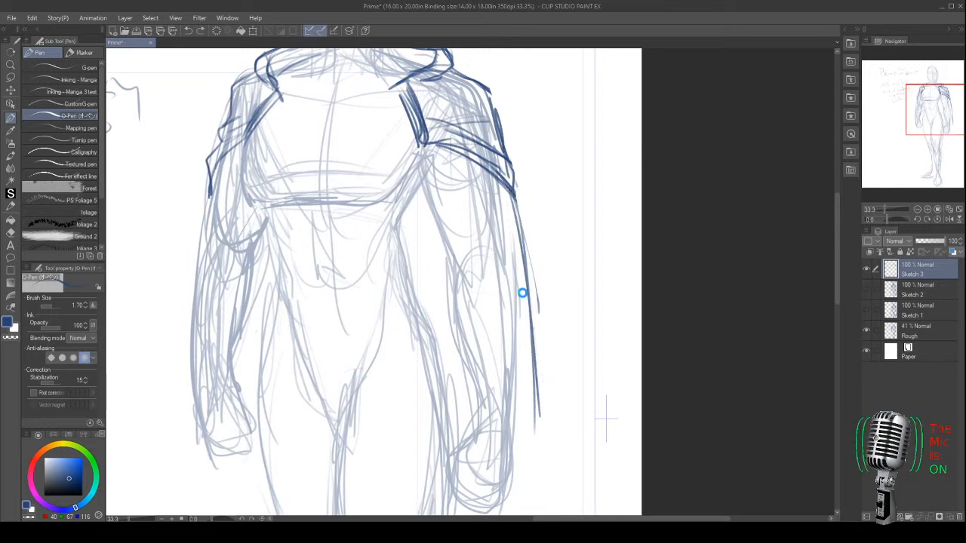
- Redraw the cape's right edge with the pencil, extending it from the shoulder tip down to knee level
key("p")
left_click_drag(514, 181, 533, 324)
left_click_drag(519, 208, 551, 453)
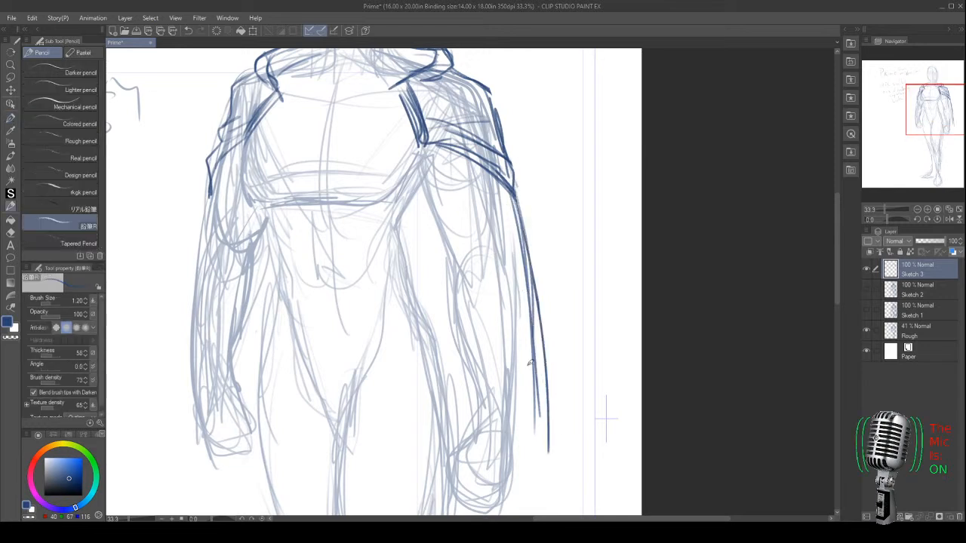
scroll(527, 165, "down", 3)
left_click_drag(528, 164, 532, 450)
key("ctrl+0")
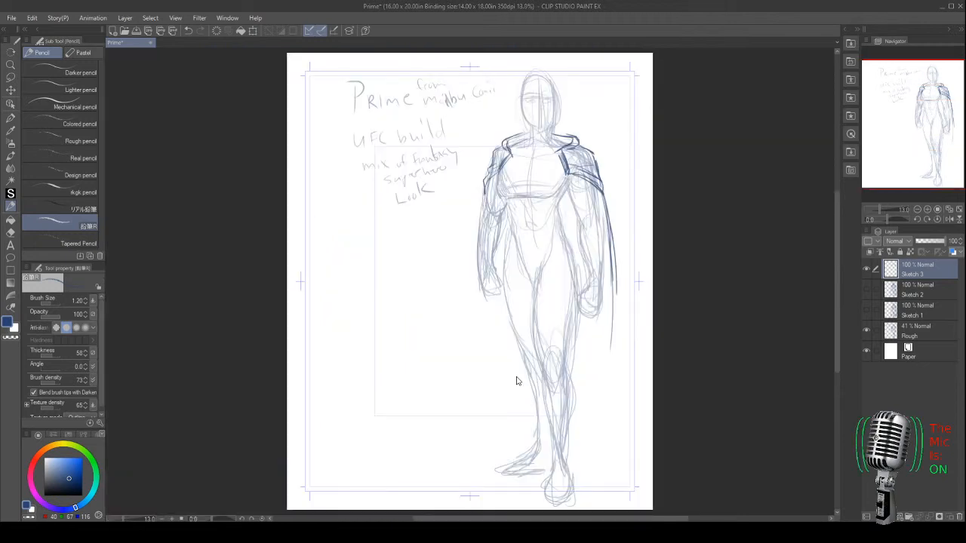
- Sketch both long sides of the cape down to the ankles and a wavy hem behind the lower legs
left_click_drag(483, 196, 475, 408)
left_click_drag(478, 265, 476, 435)
left_click_drag(479, 320, 474, 446)
left_click_drag(609, 225, 607, 458)
left_click_drag(618, 255, 627, 456)
left_click_drag(622, 323, 605, 478)
left_click_drag(615, 375, 591, 487)
left_click_drag(626, 441, 593, 486)
mouse_move(471, 327)
left_mouse_down()
mouse_move(469, 447)
mouse_move(492, 464)
left_mouse_up()
mouse_move(479, 344)
left_mouse_down()
mouse_move(472, 458)
mouse_move(533, 423)
mouse_move(605, 423)
left_mouse_up()
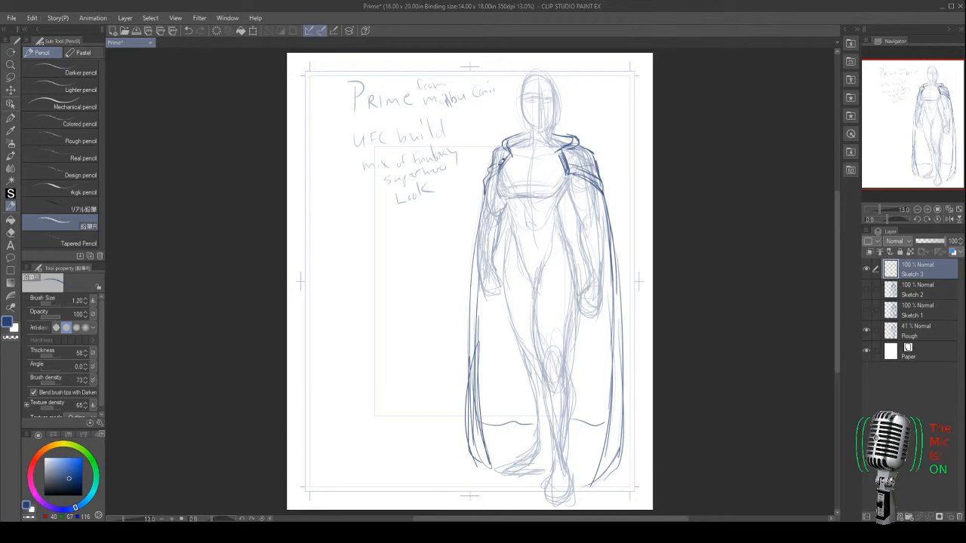
- Draw the neck sides running into the collar and the collarbones at the top of the chest
scroll(548, 129, "up", 3)
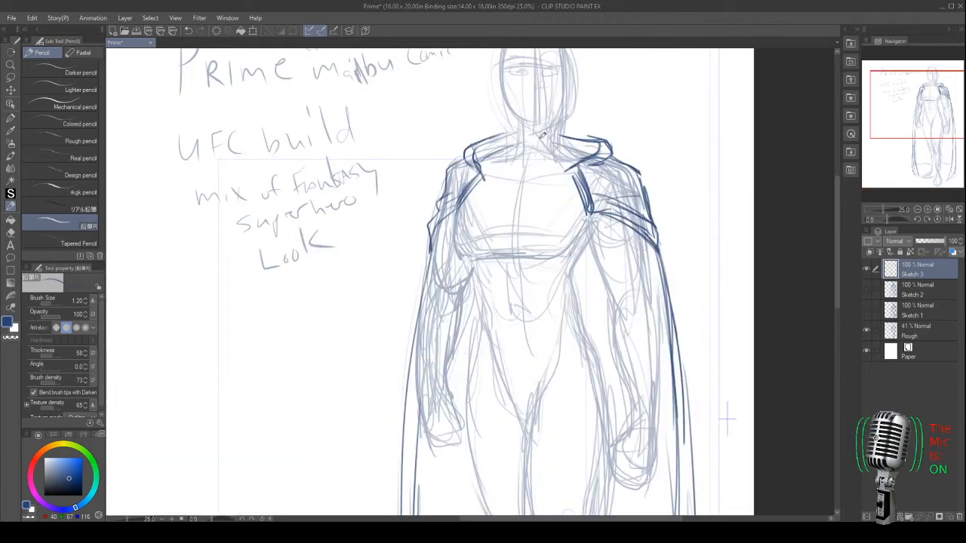
left_click_drag(511, 240, 488, 284)
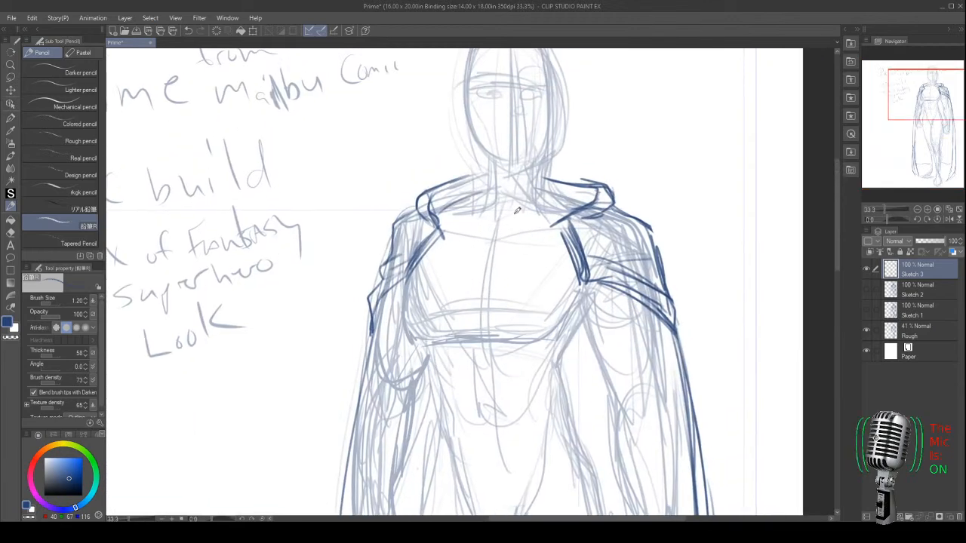
mouse_move(549, 178)
left_mouse_down()
mouse_move(500, 180)
mouse_move(548, 177)
left_mouse_up()
mouse_move(489, 157)
left_mouse_down()
mouse_move(484, 206)
mouse_move(459, 210)
mouse_move(476, 193)
left_mouse_up()
mouse_move(545, 169)
left_mouse_down()
mouse_move(540, 203)
mouse_move(542, 156)
mouse_move(528, 193)
mouse_move(541, 156)
mouse_move(528, 205)
mouse_move(551, 182)
left_mouse_up()
mouse_move(545, 177)
left_mouse_down()
mouse_move(572, 202)
mouse_move(595, 194)
mouse_move(504, 237)
left_mouse_up()
mouse_move(442, 225)
left_mouse_down()
mouse_move(540, 234)
mouse_move(495, 240)
left_mouse_up()
- Darken the right shoulder strap's inner edge and outline the right upper arm below the drape
left_click_drag(558, 232, 580, 268)
mouse_move(557, 234)
left_mouse_down()
mouse_move(590, 275)
mouse_move(623, 406)
left_mouse_up()
mouse_move(649, 310)
left_mouse_down()
mouse_move(643, 400)
mouse_move(633, 410)
left_mouse_up()
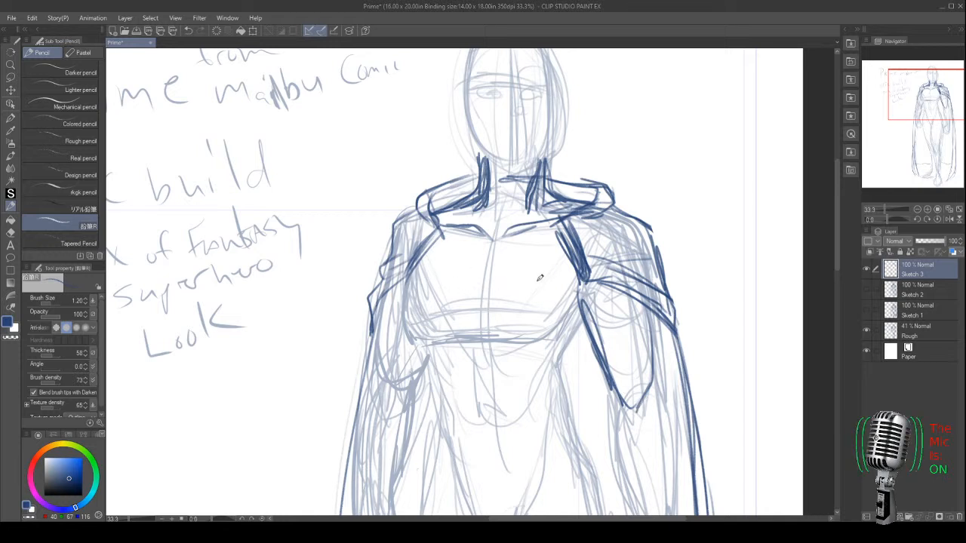
- Darken the collar's upper edges, both shoulder outlines, and the cape's left edge down past the elbow
mouse_move(549, 189)
left_mouse_down()
mouse_move(592, 177)
mouse_move(619, 204)
left_mouse_up()
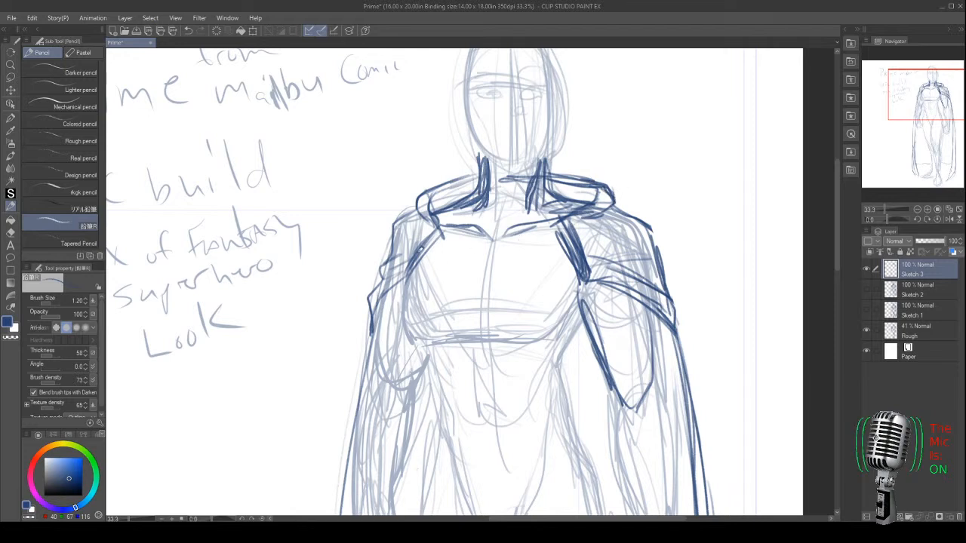
left_click_drag(434, 198, 483, 173)
mouse_move(409, 207)
left_mouse_down()
mouse_move(471, 176)
mouse_move(459, 180)
left_mouse_up()
mouse_move(559, 181)
left_mouse_down()
mouse_move(613, 183)
mouse_move(616, 198)
mouse_move(571, 220)
mouse_move(630, 216)
mouse_move(597, 220)
mouse_move(655, 256)
mouse_move(658, 273)
left_mouse_up()
mouse_move(425, 204)
left_mouse_down()
mouse_move(379, 269)
mouse_move(384, 283)
mouse_move(404, 269)
mouse_move(383, 296)
mouse_move(365, 391)
left_mouse_up()
left_click_drag(373, 316, 358, 427)
left_click_drag(363, 386, 349, 471)
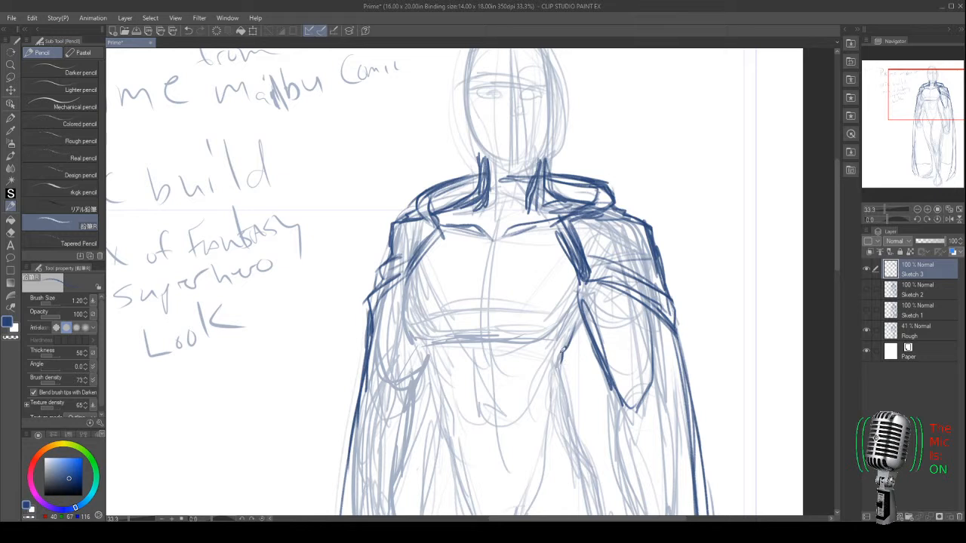
- Outline the chest with its sides and lower edge, and start the torso's side contours
left_click_drag(566, 347, 572, 439)
left_click_drag(410, 290, 419, 351)
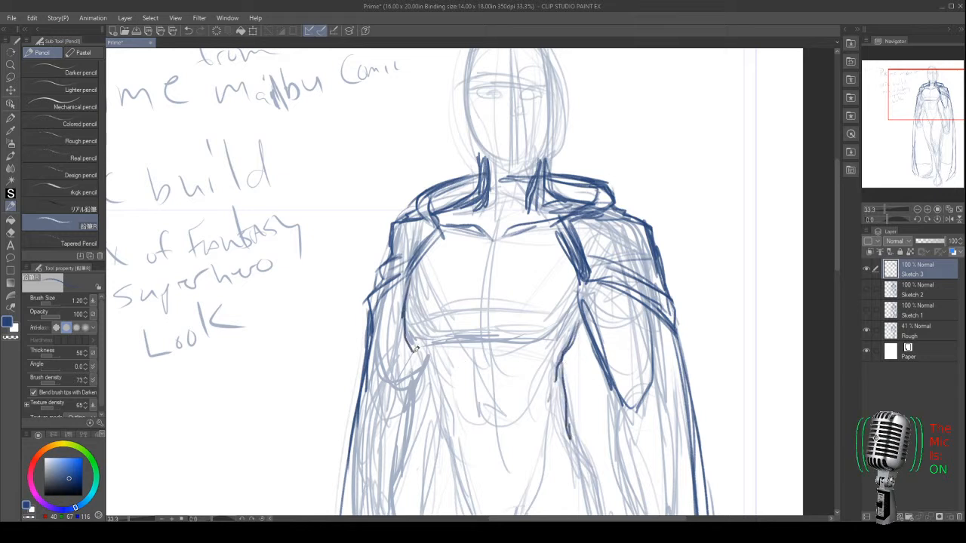
left_click_drag(402, 306, 443, 420)
mouse_move(468, 339)
left_mouse_down()
mouse_move(533, 338)
mouse_move(448, 342)
mouse_move(488, 339)
mouse_move(474, 334)
mouse_move(444, 345)
mouse_move(551, 335)
mouse_move(449, 336)
mouse_move(480, 340)
mouse_move(570, 307)
mouse_move(577, 295)
mouse_move(433, 342)
mouse_move(450, 342)
mouse_move(403, 318)
mouse_move(416, 346)
left_mouse_up()
left_click_drag(412, 271, 404, 317)
left_click_drag(419, 262, 407, 329)
left_click_drag(578, 308, 559, 334)
- Draw the rib and waist contours on both sides of the torso and a vertical abdominal line
mouse_move(585, 292)
left_mouse_down()
mouse_move(545, 340)
mouse_move(497, 332)
mouse_move(557, 351)
mouse_move(547, 369)
mouse_move(561, 340)
mouse_move(528, 424)
left_mouse_up()
left_click_drag(559, 368, 548, 413)
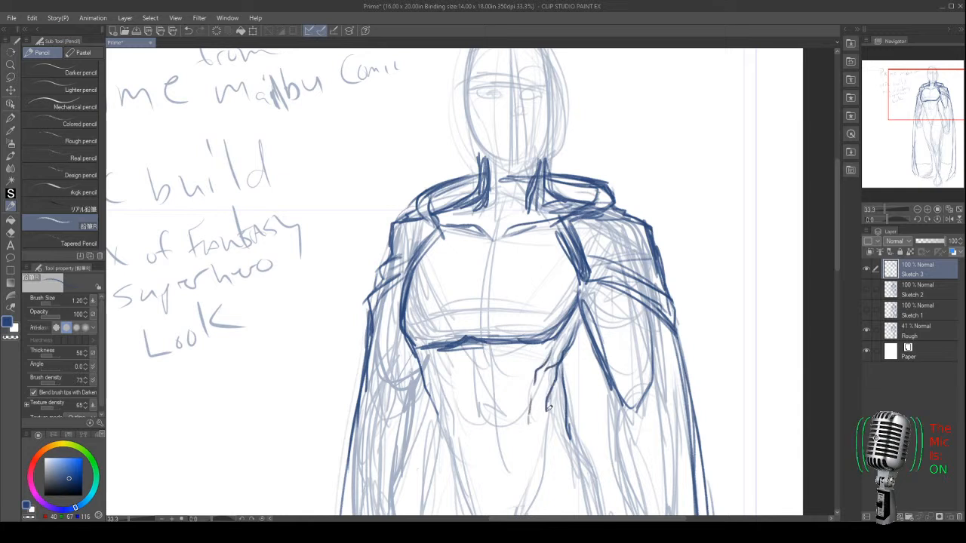
mouse_move(424, 369)
left_mouse_down()
mouse_move(443, 414)
mouse_move(427, 415)
mouse_move(441, 438)
left_mouse_up()
left_click_drag(423, 387, 426, 493)
mouse_move(550, 385)
left_mouse_down()
mouse_move(542, 447)
mouse_move(531, 448)
mouse_move(572, 428)
mouse_move(592, 479)
left_mouse_up()
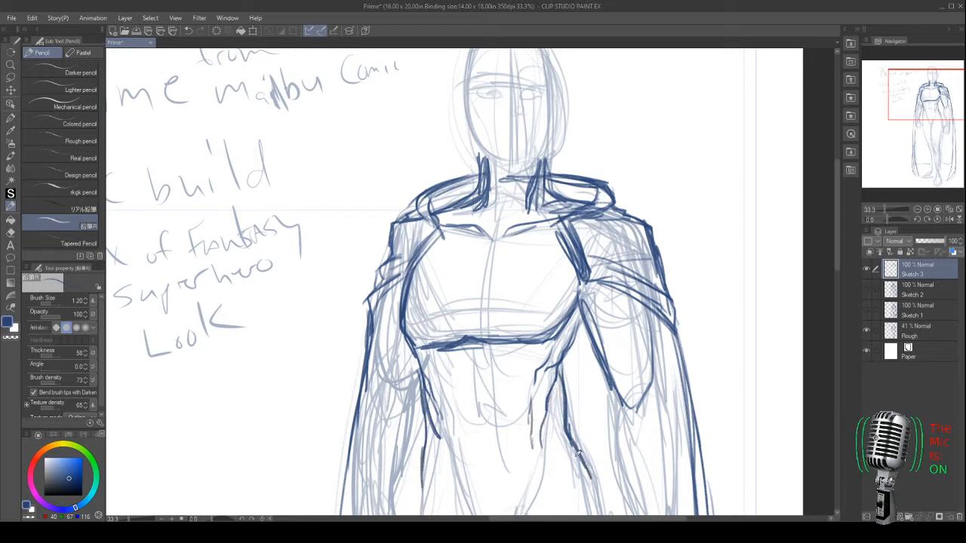
left_click_drag(414, 377, 431, 418)
left_click_drag(417, 366, 435, 422)
left_click_drag(477, 377, 487, 465)
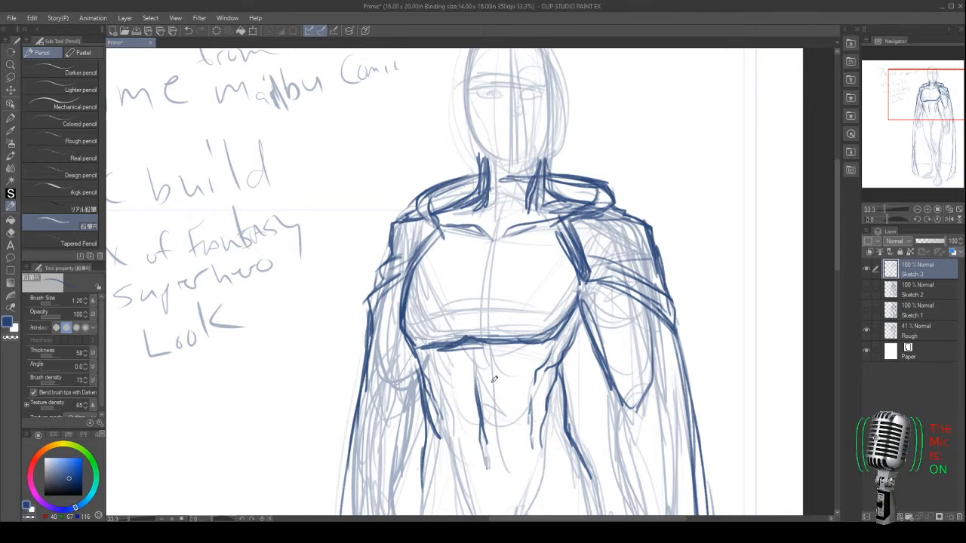
left_click_drag(480, 398, 451, 310)
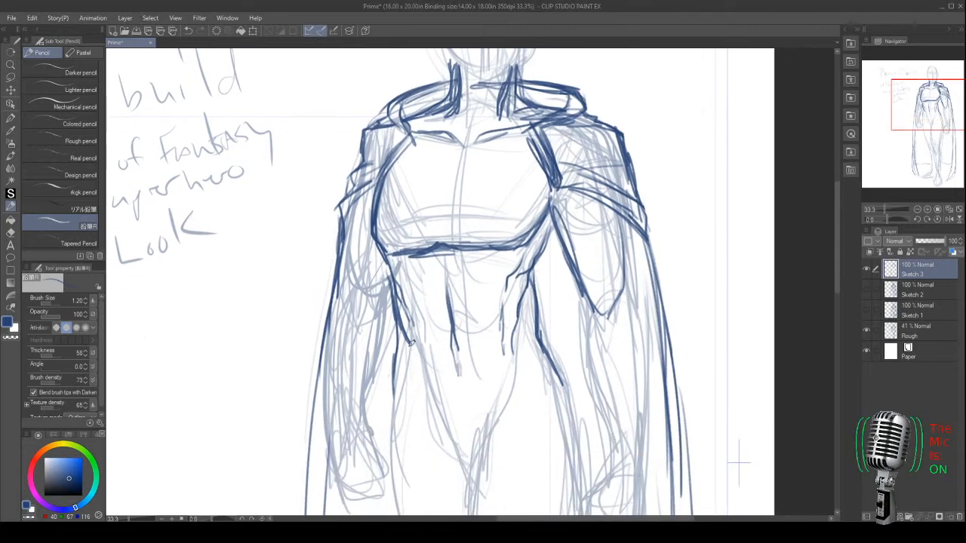
- Draw the V-shaped pelvis contours and the line running down between the thighs
mouse_move(427, 372)
left_mouse_down()
mouse_move(467, 462)
mouse_move(451, 447)
mouse_move(474, 462)
left_mouse_up()
left_click_drag(483, 422, 505, 354)
left_click_drag(523, 315, 498, 438)
left_click_drag(498, 396, 490, 485)
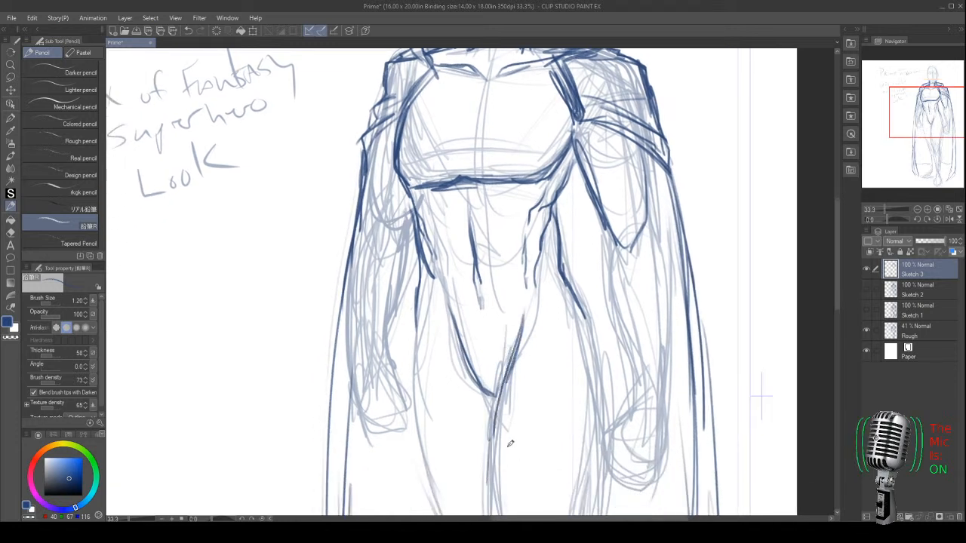
- Darken the waist and pelvis contours and extend the left hip line downward
left_click_drag(569, 276, 577, 314)
mouse_move(556, 217)
left_mouse_down()
mouse_move(574, 164)
mouse_move(560, 227)
left_mouse_up()
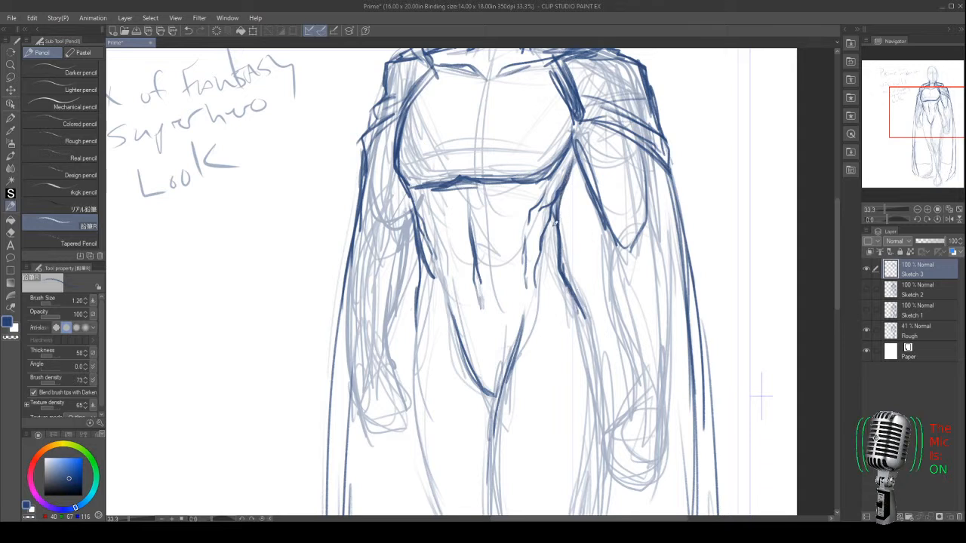
left_click_drag(421, 237, 435, 270)
left_click_drag(450, 315, 479, 382)
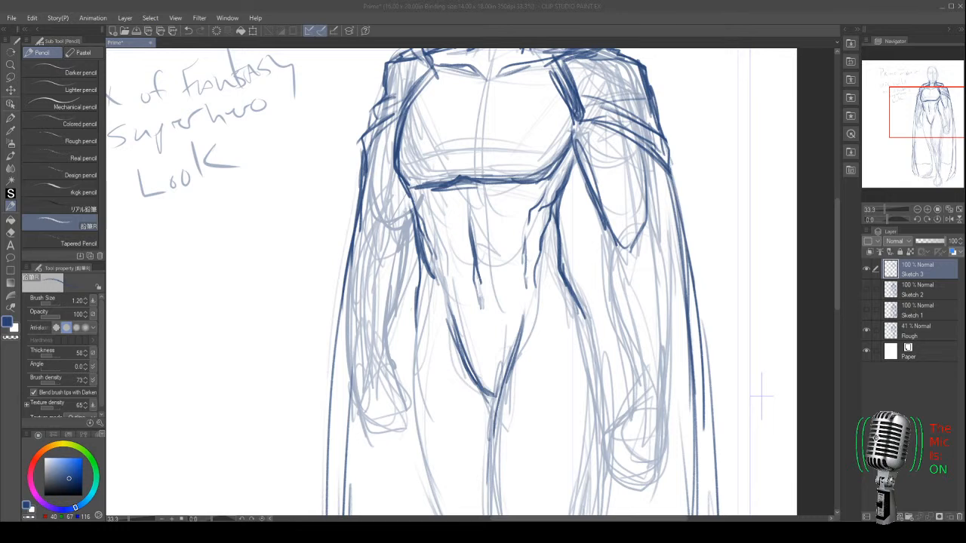
left_click_drag(425, 246, 442, 285)
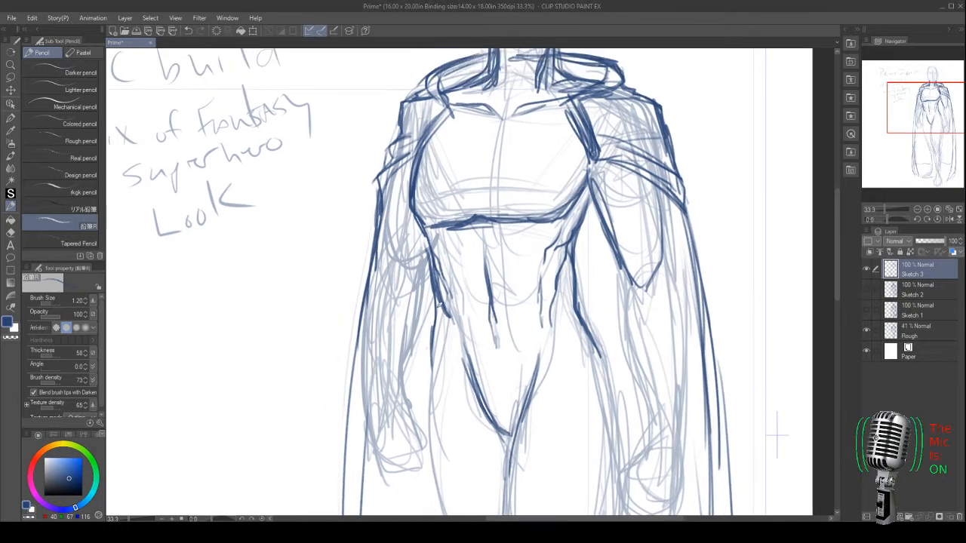
left_click_drag(438, 460, 408, 298)
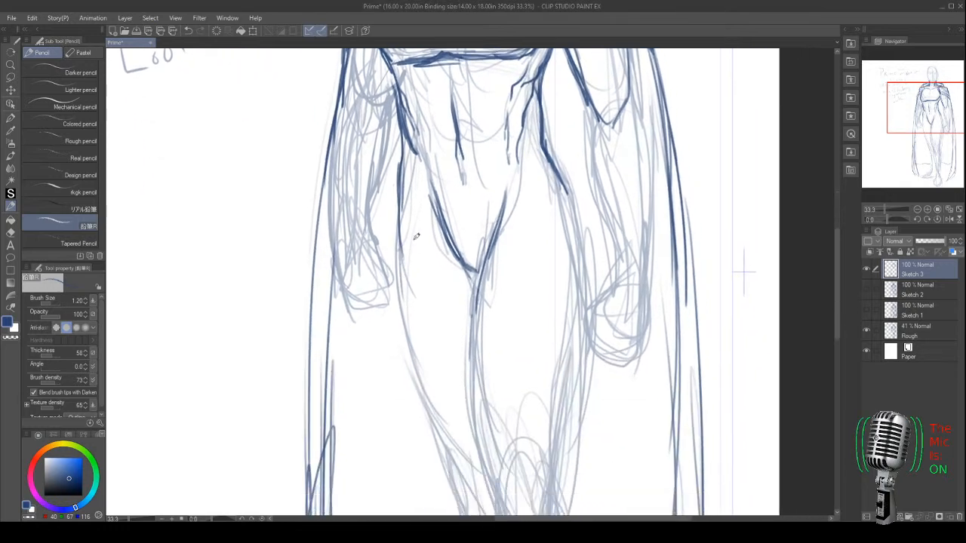
left_click_drag(477, 235, 454, 364)
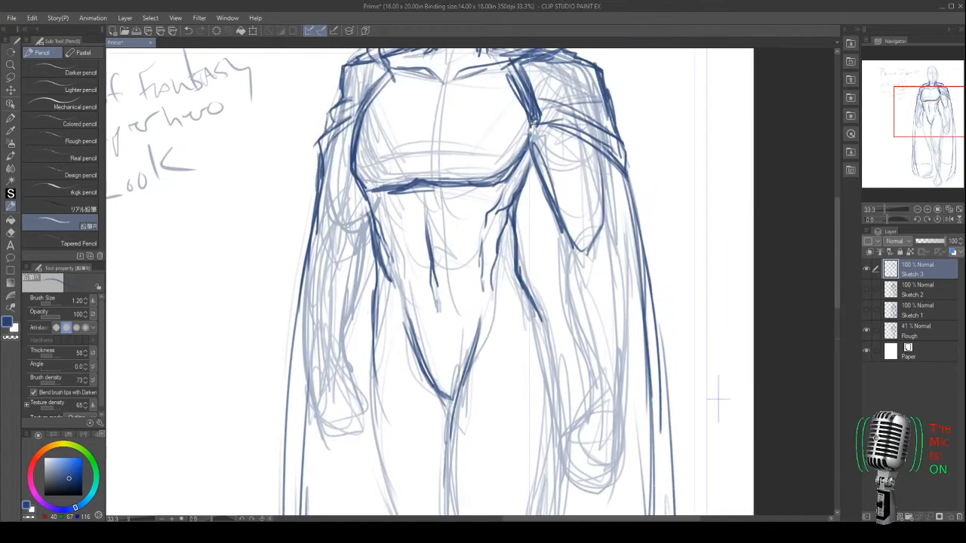
- Thicken the right upper arm's inner contour and trim its edge with the hard eraser
mouse_move(532, 125)
left_mouse_down()
mouse_move(557, 228)
mouse_move(571, 243)
left_mouse_up()
left_click_drag(539, 160, 575, 251)
left_click_drag(548, 186, 567, 222)
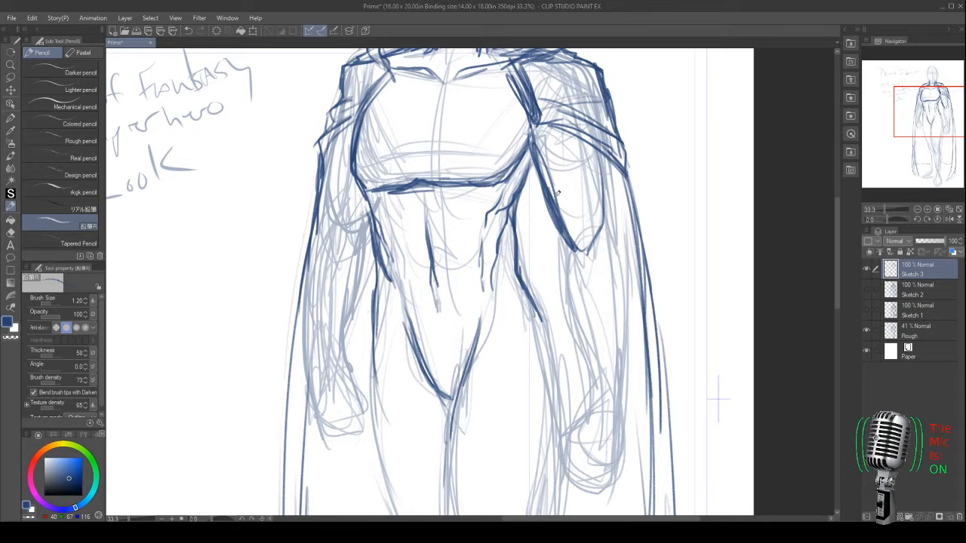
key("e")
left_click_drag(554, 190, 577, 228)
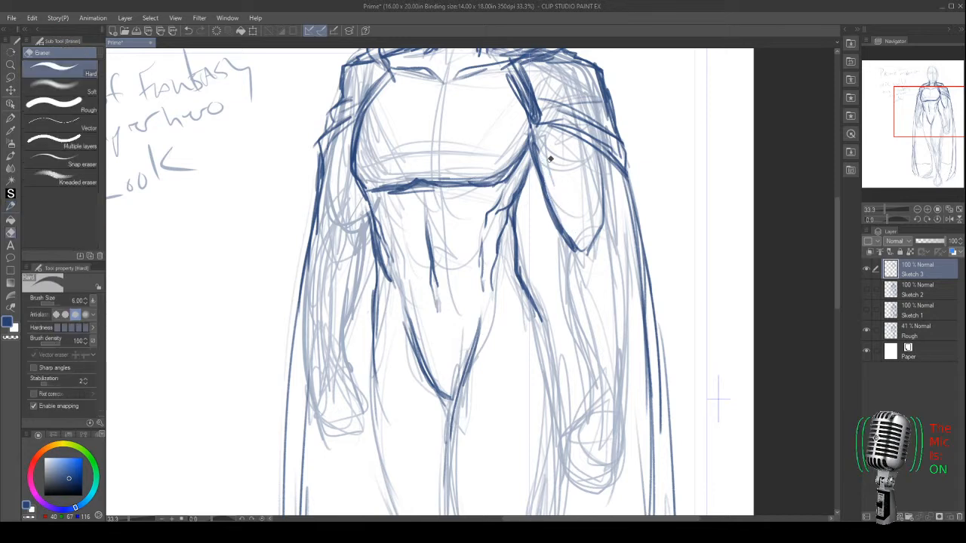
- Try a lightning-bolt design of crossing diagonal stripes running from the chest down to the waist
key("p")
scroll(509, 300, "up", 5)
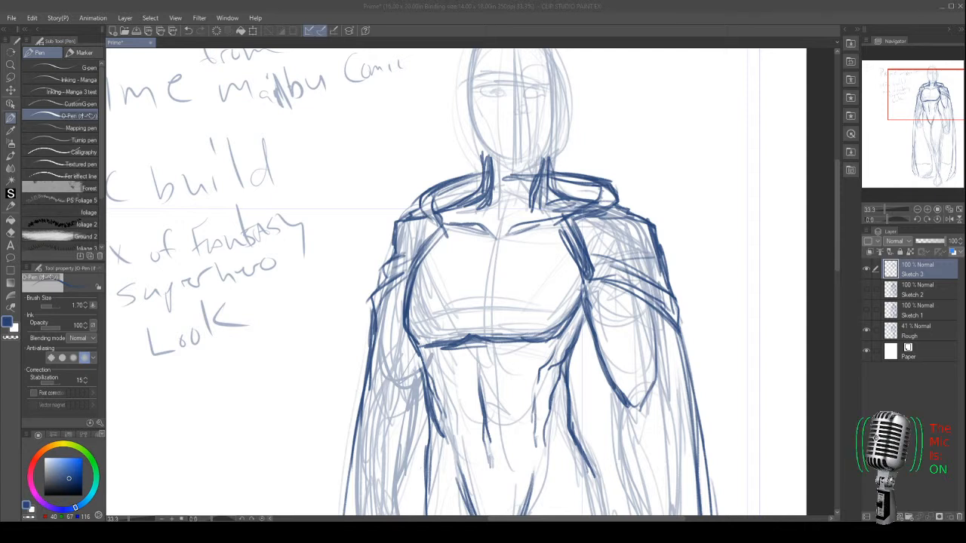
left_click(435, 252)
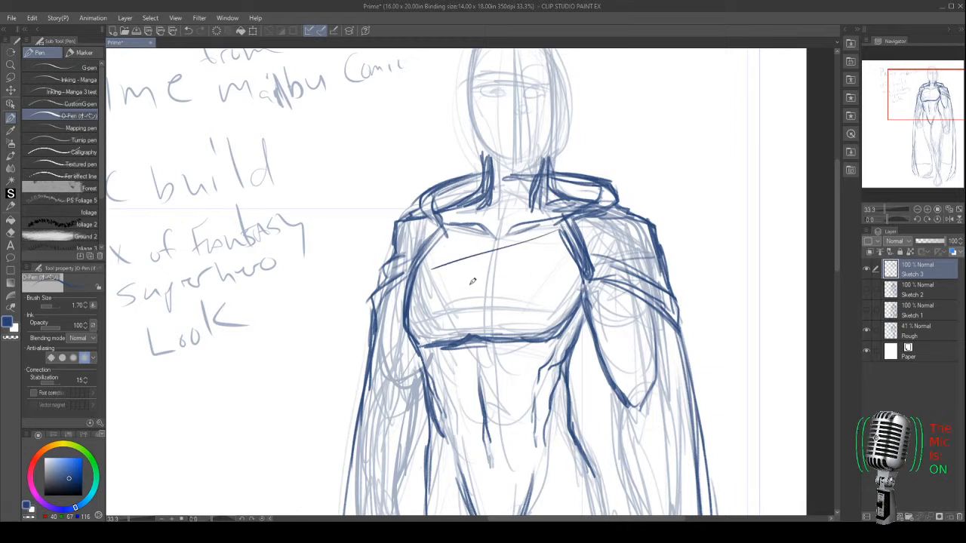
left_click_drag(495, 244, 431, 269)
left_click_drag(510, 236, 444, 262)
left_click_drag(554, 243, 495, 306)
left_click_drag(539, 273, 477, 334)
mouse_move(455, 298)
left_mouse_down()
mouse_move(507, 407)
mouse_move(520, 415)
left_mouse_up()
left_click_drag(492, 343, 530, 428)
left_click_drag(447, 252, 522, 412)
left_click_drag(491, 377, 533, 444)
left_click_drag(512, 400, 530, 433)
mouse_move(521, 269)
left_mouse_down()
mouse_move(482, 310)
mouse_move(433, 290)
mouse_move(493, 302)
mouse_move(448, 342)
left_mouse_up()
left_click_drag(483, 314, 442, 362)
left_click_drag(532, 246, 423, 296)
left_click_drag(545, 224, 397, 279)
left_click_drag(470, 257, 404, 294)
mouse_move(477, 317)
left_mouse_down()
mouse_move(427, 365)
mouse_move(423, 384)
mouse_move(416, 375)
left_mouse_up()
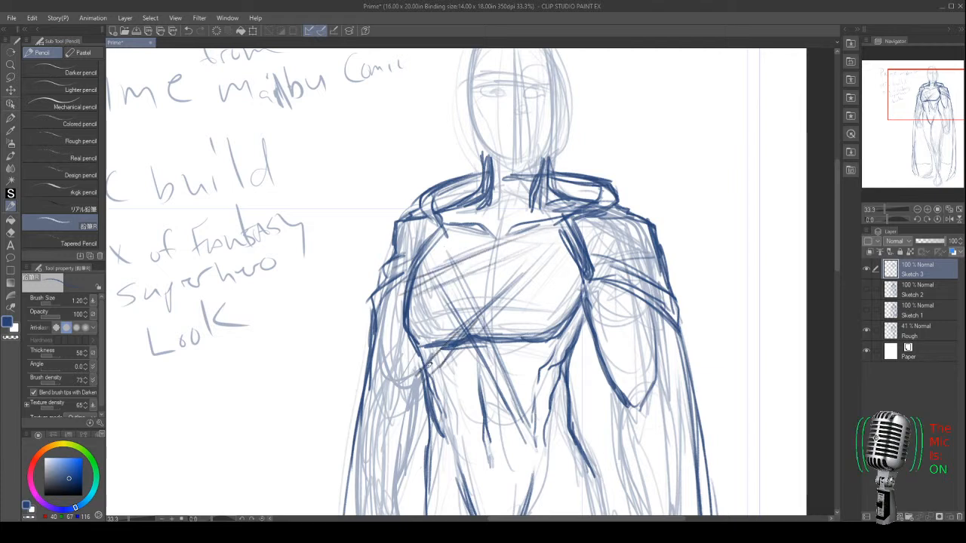
left_click_drag(490, 376, 549, 468)
left_click_drag(503, 406, 554, 480)
left_click_drag(530, 423, 558, 477)
mouse_move(506, 434)
left_mouse_down()
mouse_move(502, 298)
mouse_move(487, 324)
mouse_move(482, 302)
mouse_move(510, 400)
left_mouse_up()
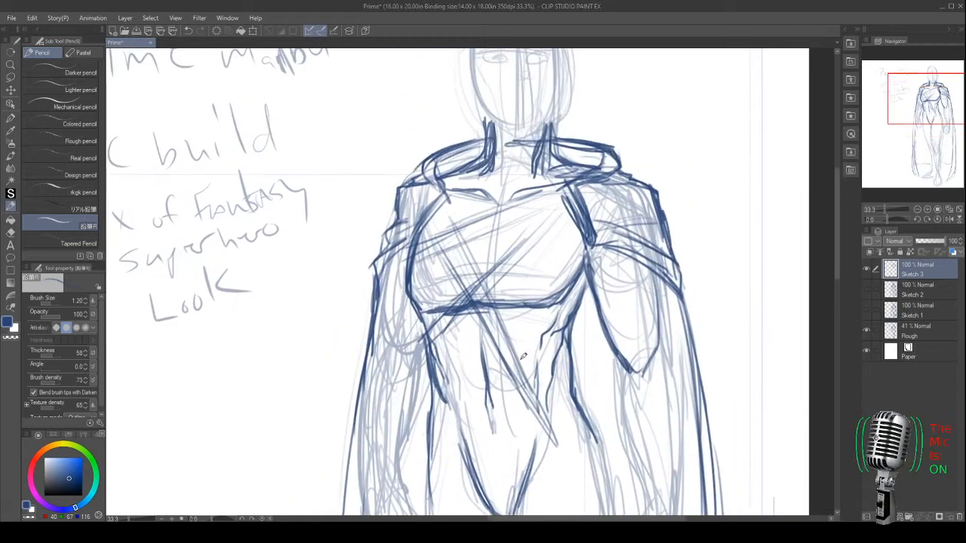
- Undo the diagonal bolt strokes across the chest and abdomen
key("ctrl+z")
key("ctrl+z")
key("ctrl+z")
key("ctrl+z")
key("ctrl+z")
key("ctrl+z")
key("ctrl+z")
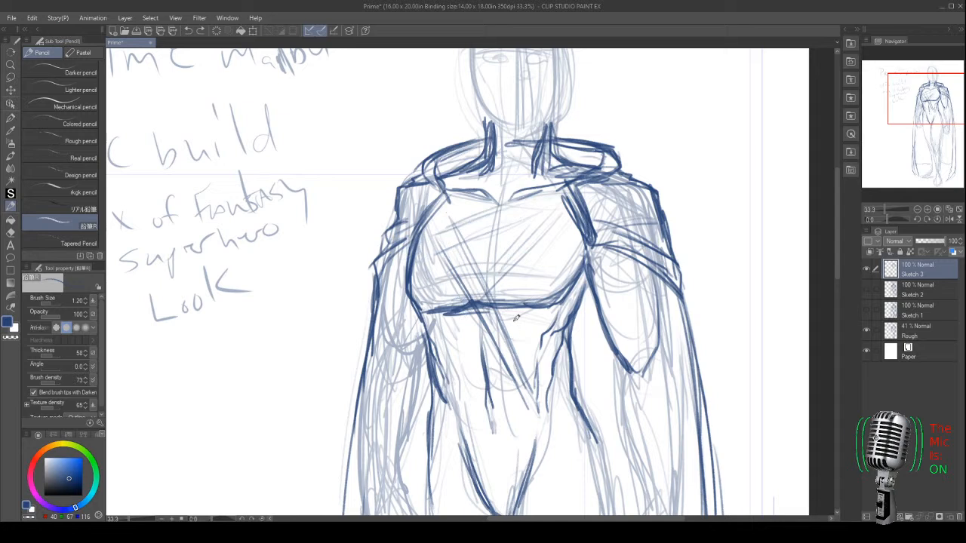
key("ctrl+z")
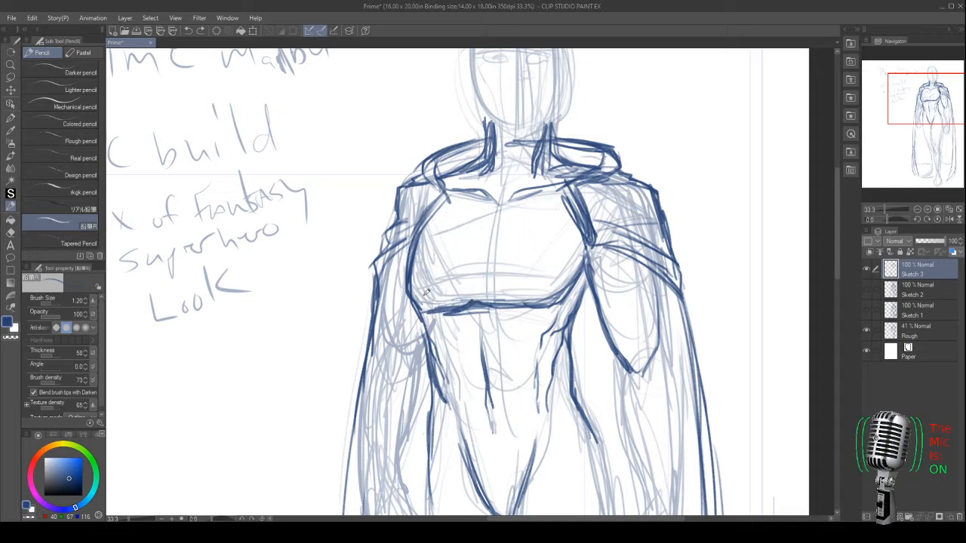
- Darken the chest's lower left edge and add short abdominal and rib muscle lines
mouse_move(492, 301)
left_mouse_down()
mouse_move(451, 303)
mouse_move(517, 297)
mouse_move(413, 307)
left_mouse_up()
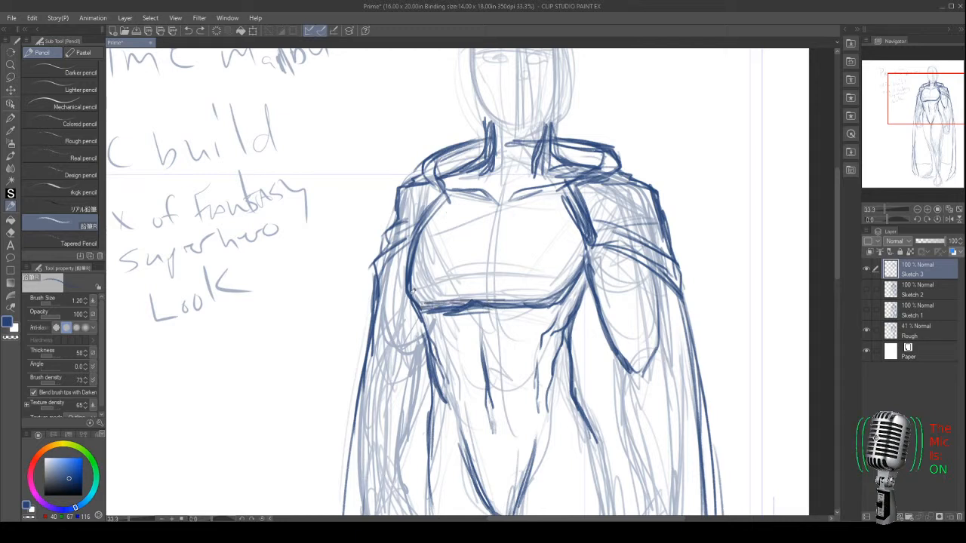
left_click_drag(481, 337, 507, 345)
left_click_drag(437, 354, 451, 385)
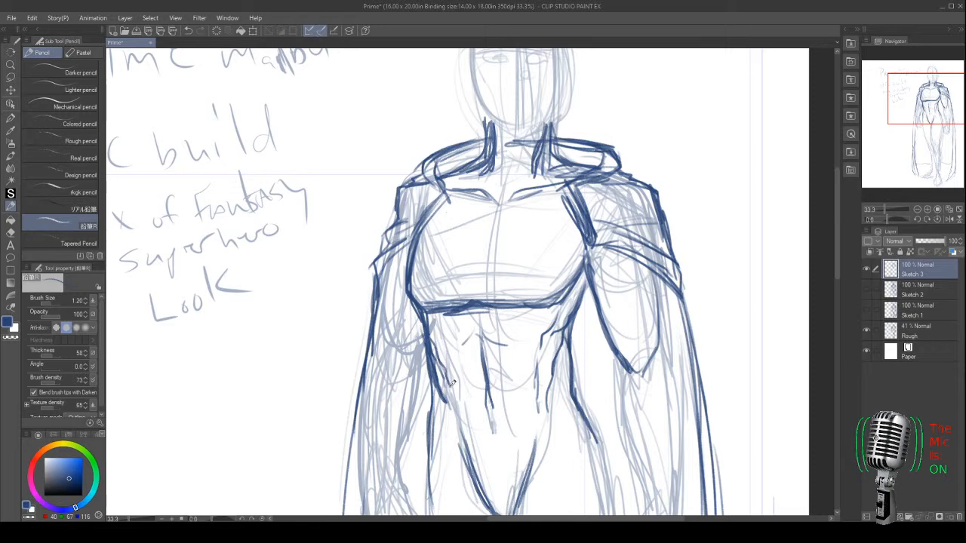
left_click_drag(545, 344, 530, 373)
left_click_drag(432, 364, 446, 330)
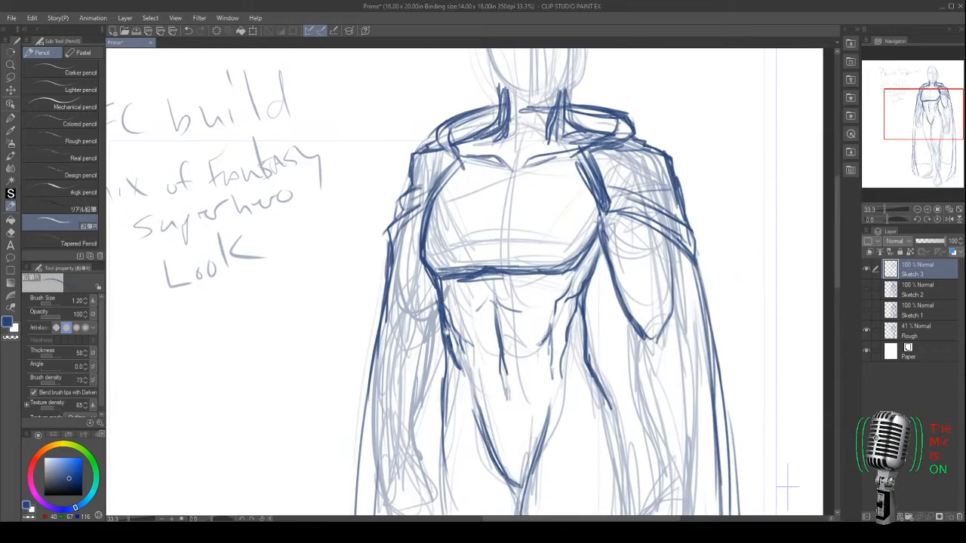
- Draw the right forearm's inner and outer contours from the elbow down to the wrist
left_click_drag(682, 263, 690, 400)
mouse_move(638, 335)
left_mouse_down()
mouse_move(637, 383)
mouse_move(663, 447)
mouse_move(650, 481)
left_mouse_up()
left_click_drag(696, 341, 690, 470)
left_click_drag(693, 419, 687, 494)
left_click_drag(658, 447, 661, 471)
left_click_drag(687, 370, 692, 465)
left_click_drag(689, 423, 691, 505)
left_click_drag(690, 468, 693, 355)
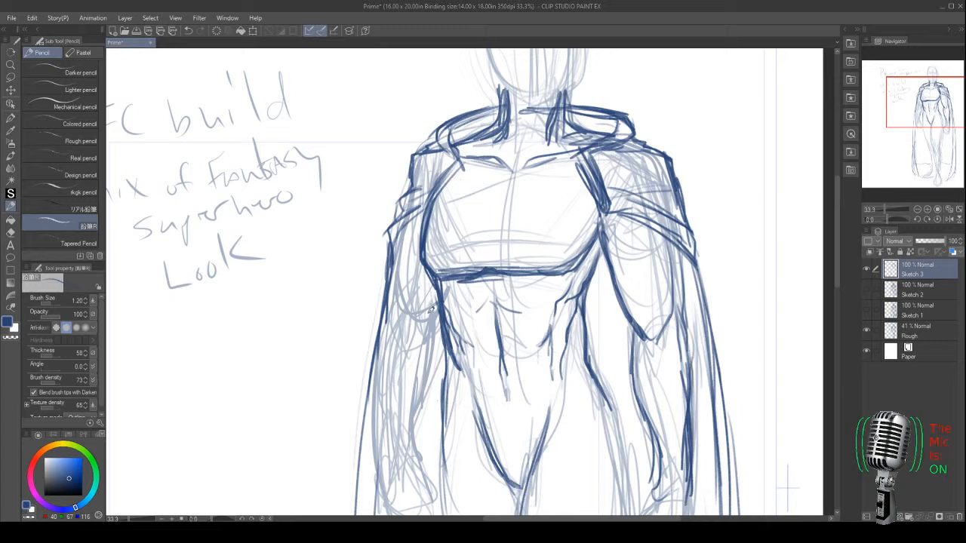
- Outline the left upper arm and both sides of the left forearm down to the wrist
mouse_move(412, 225)
left_mouse_down()
mouse_move(400, 311)
mouse_move(429, 326)
mouse_move(442, 385)
left_mouse_up()
left_click_drag(444, 321, 414, 448)
left_click_drag(390, 296, 381, 415)
left_click_drag(383, 332, 380, 462)
left_click_drag(382, 394, 387, 480)
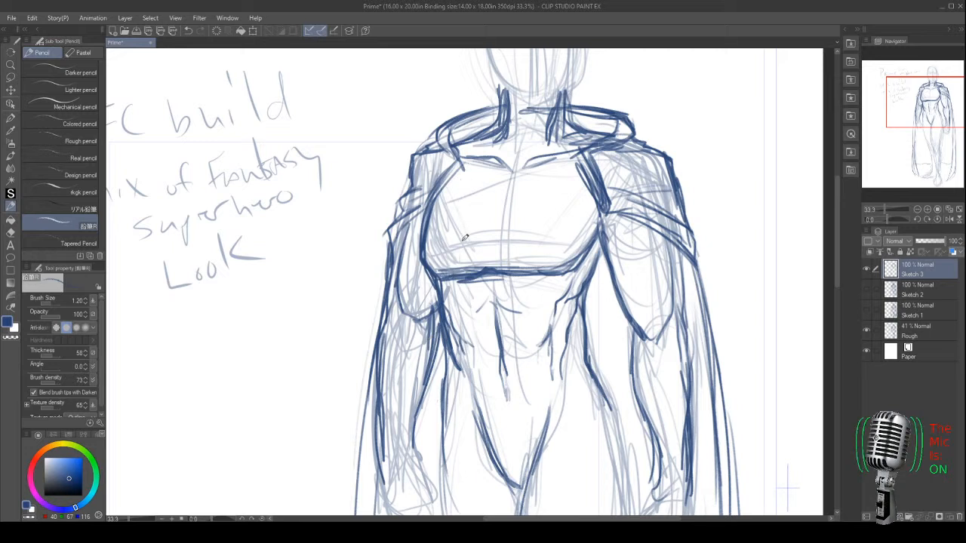
- Draw the neck's side lines and a V-shaped neckline meeting at the top centre of the chest
left_click_drag(468, 239, 453, 322)
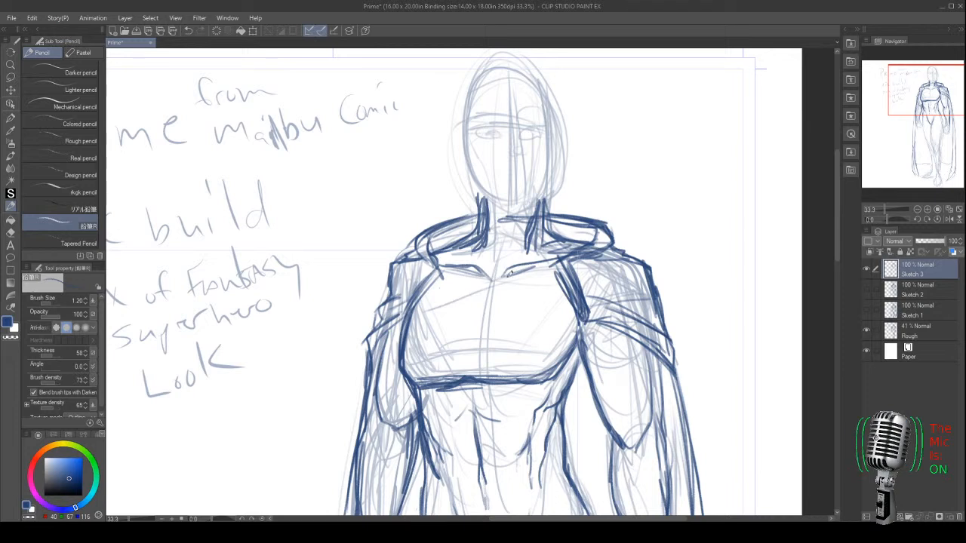
mouse_move(537, 208)
left_mouse_down()
mouse_move(517, 243)
mouse_move(533, 244)
mouse_move(525, 233)
mouse_move(551, 262)
left_mouse_up()
left_click_drag(527, 222, 505, 286)
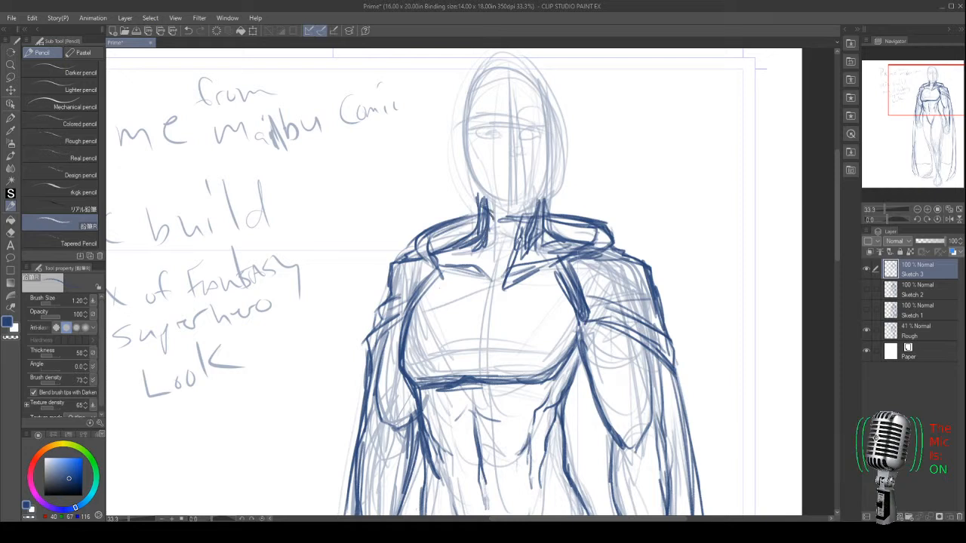
left_click_drag(538, 210, 511, 266)
mouse_move(485, 207)
left_mouse_down()
mouse_move(496, 237)
mouse_move(490, 288)
left_mouse_up()
mouse_move(492, 243)
left_mouse_down()
mouse_move(483, 292)
mouse_move(512, 288)
left_mouse_up()
left_click_drag(453, 270, 477, 289)
mouse_move(488, 291)
left_mouse_down()
mouse_move(520, 281)
mouse_move(504, 293)
left_mouse_up()
left_click_drag(439, 260, 501, 294)
- Try an angular lightning-bolt emblem descending from the neckline across the chest
mouse_move(542, 264)
left_mouse_down()
mouse_move(488, 300)
mouse_move(517, 293)
mouse_move(456, 311)
left_mouse_up()
mouse_move(498, 289)
left_mouse_down()
mouse_move(451, 308)
mouse_move(513, 281)
left_mouse_up()
left_click_drag(451, 307, 472, 356)
left_click_drag(539, 270, 475, 359)
mouse_move(453, 311)
left_mouse_down()
mouse_move(482, 375)
mouse_move(500, 377)
left_mouse_up()
mouse_move(524, 285)
left_mouse_down()
mouse_move(468, 311)
mouse_move(464, 328)
mouse_move(485, 341)
left_mouse_up()
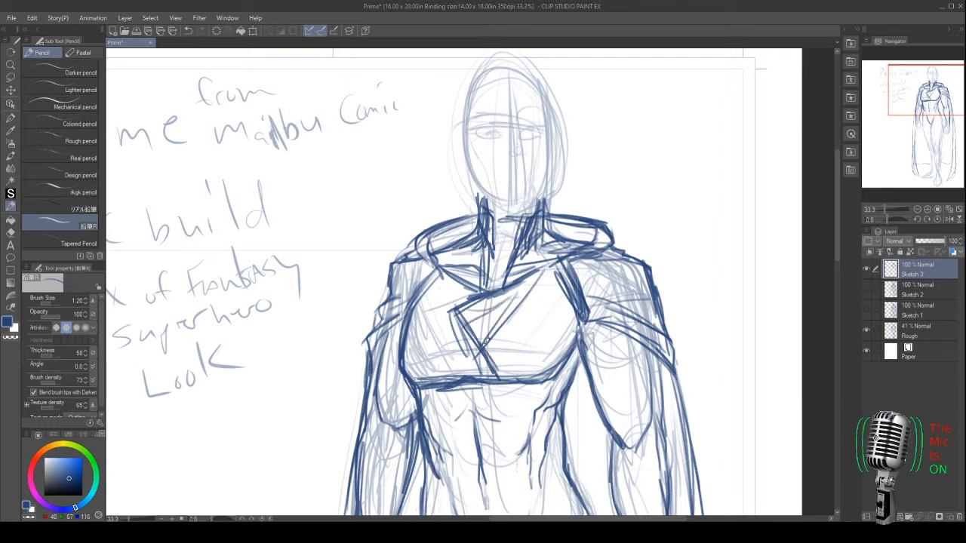
mouse_move(505, 308)
left_mouse_down()
mouse_move(473, 318)
mouse_move(485, 344)
mouse_move(460, 324)
mouse_move(482, 360)
left_mouse_up()
left_click_drag(451, 328, 496, 389)
left_click_drag(445, 307, 518, 411)
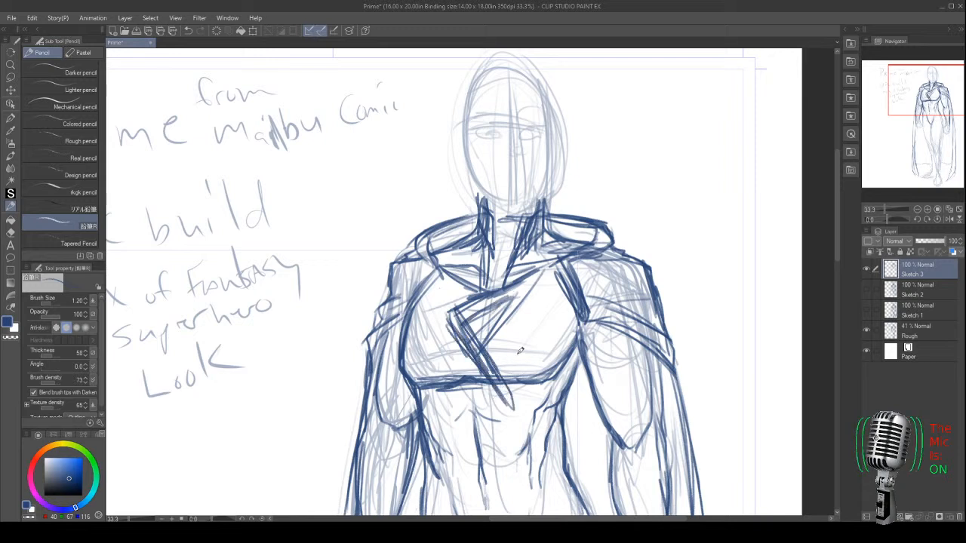
- Undo the lightning-bolt emblem strokes below the neckline
key("ctrl+z")
key("ctrl+z")
key("ctrl+z")
key("ctrl+z")
key("ctrl+z")
key("ctrl+z")
key("ctrl+z")
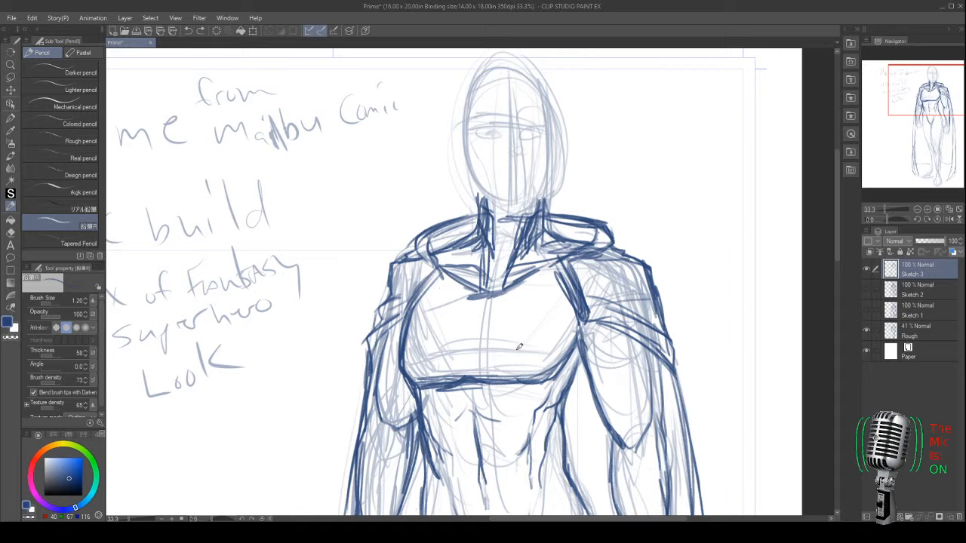
- Draw a circled letter P emblem on the right side of the chest and a vertical centre chest line
mouse_move(519, 305)
left_mouse_down()
mouse_move(517, 319)
mouse_move(539, 317)
mouse_move(523, 300)
mouse_move(513, 344)
mouse_move(516, 320)
mouse_move(541, 295)
mouse_move(551, 317)
mouse_move(510, 342)
left_mouse_up()
mouse_move(518, 288)
left_mouse_down()
mouse_move(510, 347)
mouse_move(521, 317)
mouse_move(559, 320)
mouse_move(503, 306)
mouse_move(528, 337)
mouse_move(508, 335)
left_mouse_up()
left_click_drag(552, 310, 509, 332)
left_click_drag(480, 302, 471, 378)
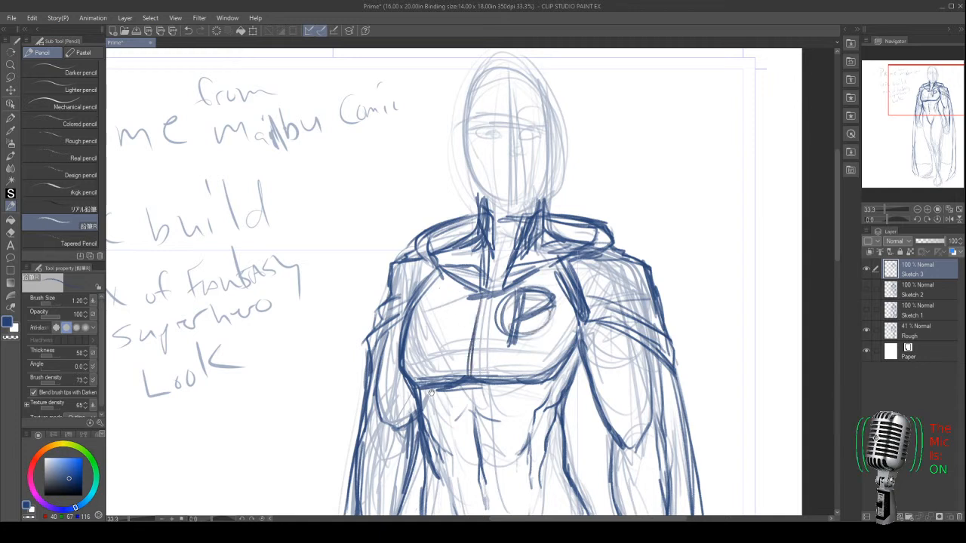
scroll(455, 293, "down", 2)
left_click_drag(504, 270, 510, 300)
mouse_move(553, 272)
left_mouse_down()
mouse_move(530, 305)
mouse_move(504, 309)
left_mouse_up()
- Add diagonal bracer bands and a wrist cuff to the right forearm
scroll(453, 249, "down", 4)
scroll(417, 346, "down", 4)
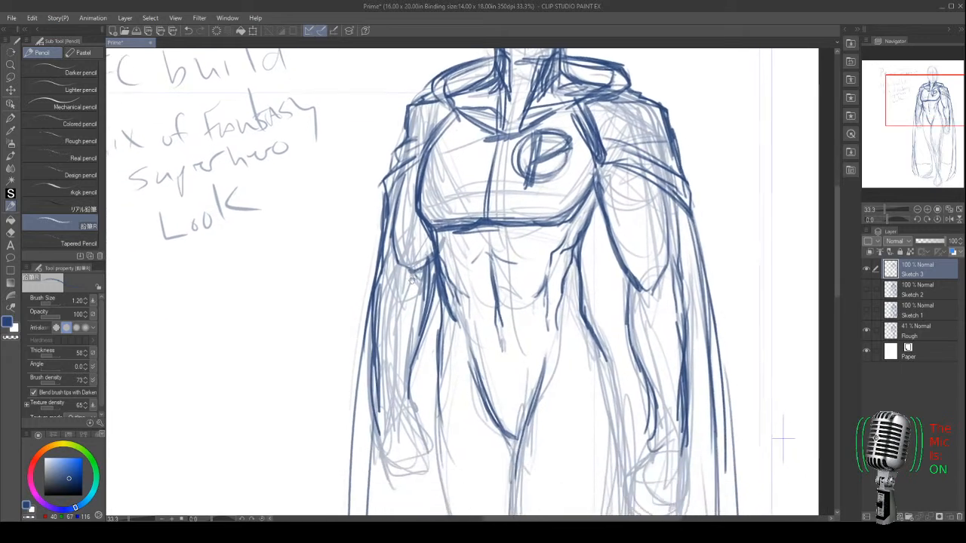
mouse_move(682, 327)
left_mouse_down()
mouse_move(652, 379)
mouse_move(650, 429)
mouse_move(687, 445)
mouse_move(641, 444)
left_mouse_up()
left_click_drag(654, 403, 640, 448)
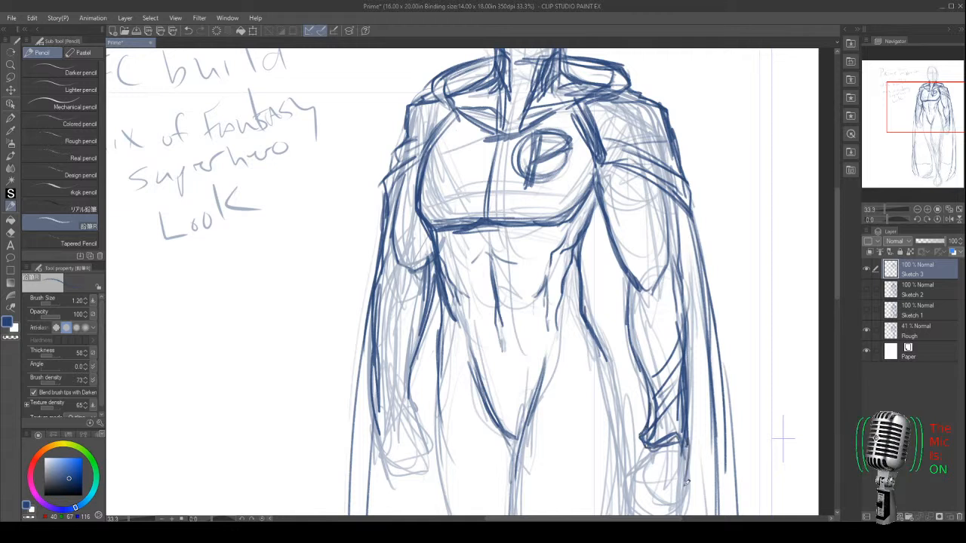
left_click_drag(662, 359, 651, 378)
left_click_drag(693, 296, 686, 366)
left_click_drag(681, 329, 650, 380)
- Darken the right forearm's outer edge and sketch the clenched right fist with its fingers
mouse_move(694, 302)
left_mouse_down()
mouse_move(682, 442)
mouse_move(648, 437)
mouse_move(657, 497)
left_mouse_up()
mouse_move(660, 451)
left_mouse_down()
mouse_move(685, 490)
mouse_move(641, 498)
mouse_move(678, 507)
left_mouse_up()
mouse_move(626, 455)
left_mouse_down()
mouse_move(601, 359)
mouse_move(604, 402)
left_mouse_up()
mouse_move(613, 367)
left_mouse_down()
mouse_move(600, 391)
mouse_move(614, 409)
mouse_move(648, 419)
mouse_move(600, 400)
left_mouse_up()
left_click_drag(623, 342, 599, 394)
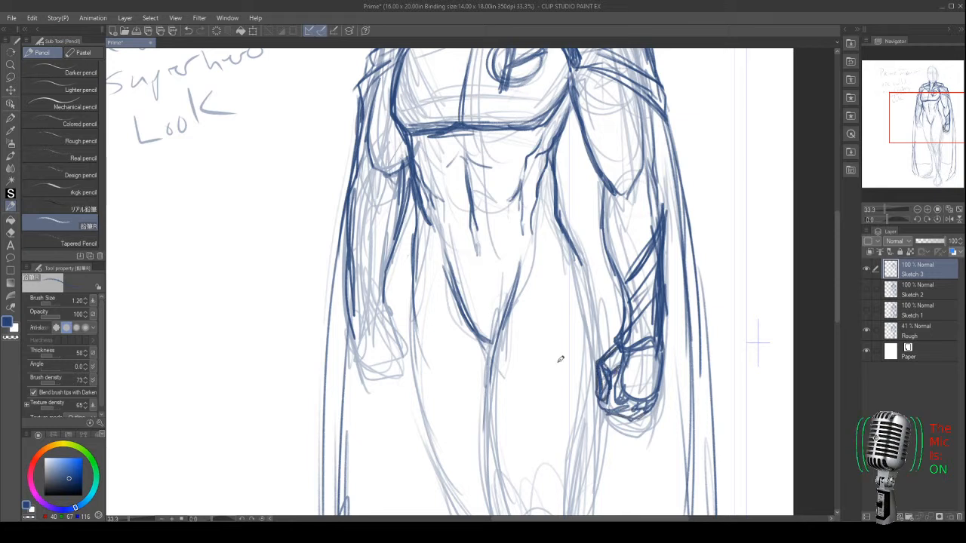
- Add diagonal bracer bands to the left forearm and start the left wrist and hand
left_click_drag(364, 211, 384, 243)
left_click_drag(341, 184, 371, 237)
left_click_drag(348, 207, 378, 261)
mouse_move(354, 231)
left_mouse_down()
mouse_move(382, 282)
mouse_move(357, 346)
left_mouse_up()
mouse_move(386, 313)
left_mouse_down()
mouse_move(408, 347)
mouse_move(412, 337)
left_mouse_up()
- Draw the outer contours of both hips and thighs and the curved inner thigh line
mouse_move(412, 296)
left_mouse_down()
mouse_move(420, 393)
mouse_move(453, 503)
left_mouse_up()
left_click_drag(510, 295, 485, 496)
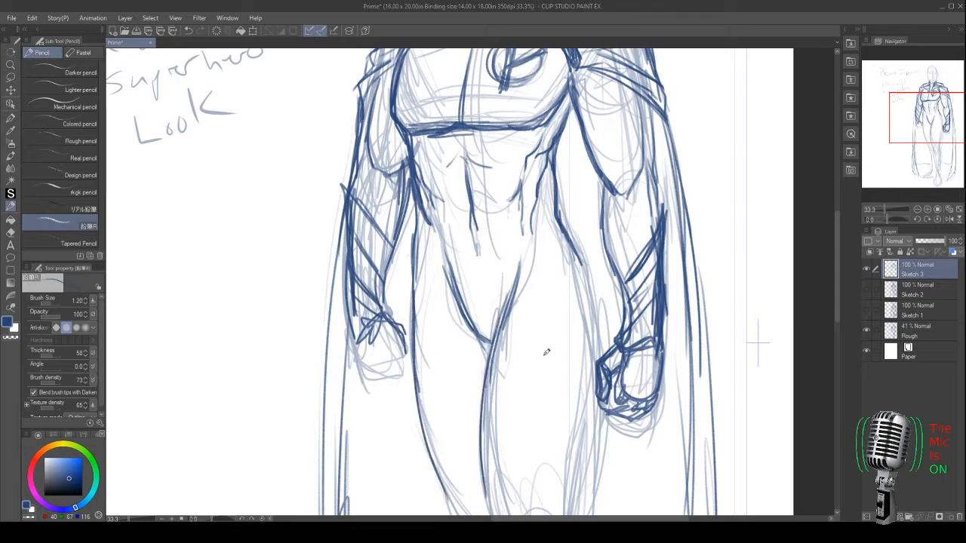
left_click_drag(548, 352, 531, 252)
mouse_move(557, 141)
left_mouse_down()
mouse_move(575, 224)
mouse_move(575, 331)
mouse_move(568, 420)
mouse_move(542, 480)
left_mouse_up()
mouse_move(403, 106)
left_mouse_down()
mouse_move(400, 145)
mouse_move(411, 167)
left_mouse_up()
mouse_move(412, 102)
left_mouse_down()
mouse_move(408, 121)
mouse_move(400, 99)
mouse_move(393, 199)
mouse_move(394, 177)
mouse_move(405, 242)
mouse_move(395, 181)
mouse_move(400, 317)
mouse_move(421, 347)
mouse_move(467, 477)
left_mouse_up()
- Darken the front leg's inner thigh contour down to the knee
key("e")
key("p")
left_click_drag(477, 276, 492, 458)
left_click_drag(472, 355, 498, 480)
left_click_drag(468, 328, 492, 436)
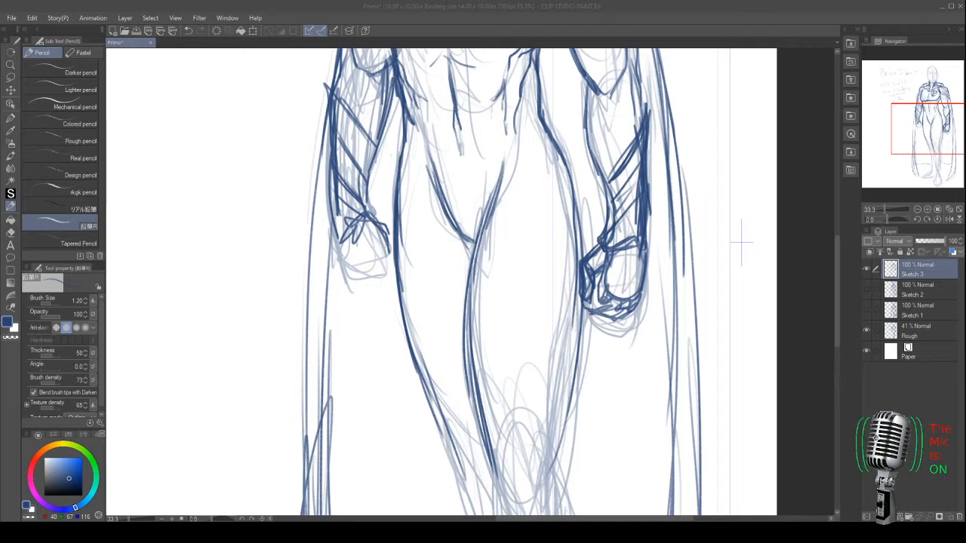
- Sketch an angular knee guard with a pointed top and doubled edges on the front leg
left_click(381, 243)
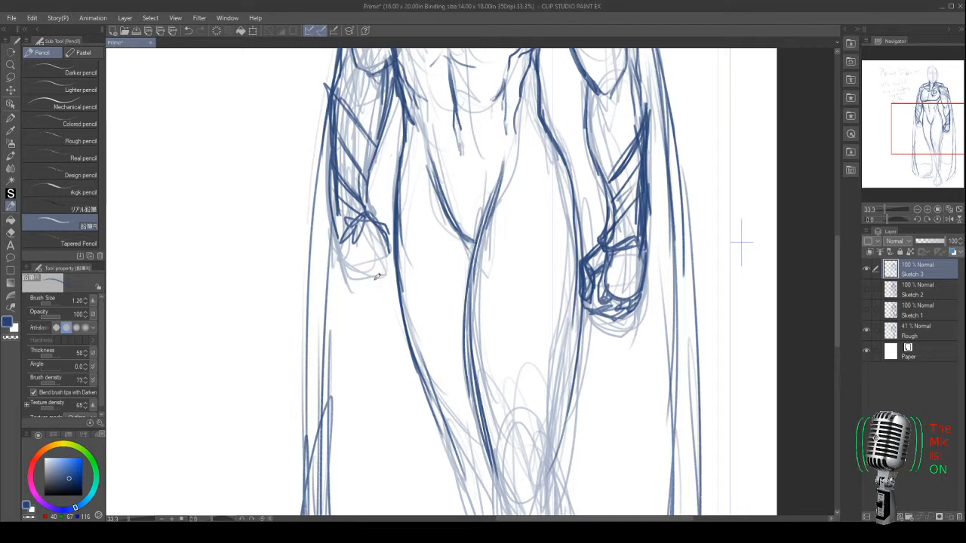
key("ctrl+0")
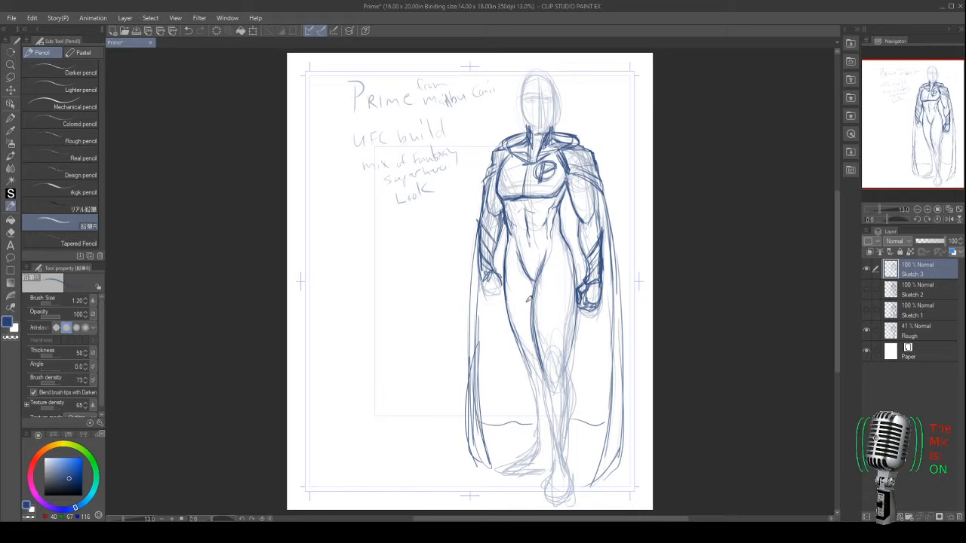
scroll(540, 370, "up", 4)
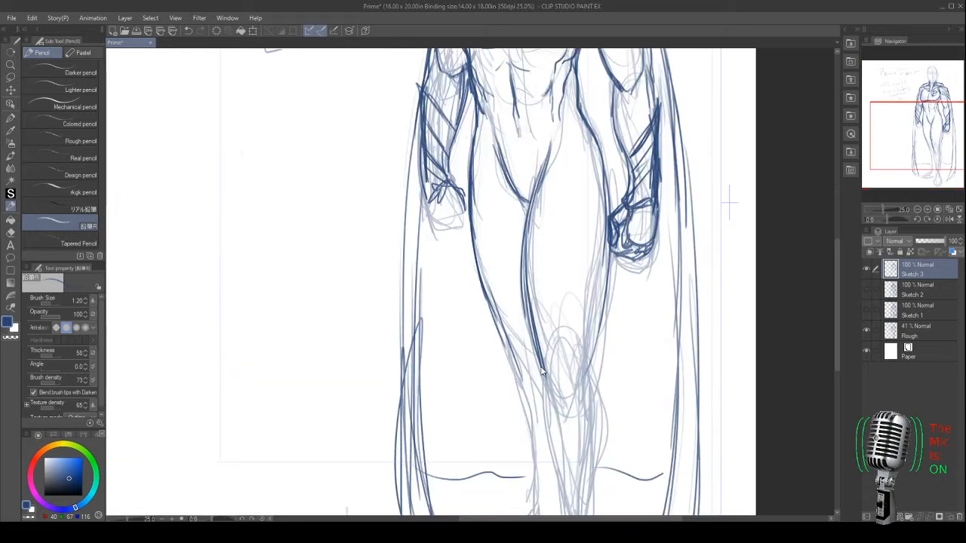
mouse_move(561, 338)
left_mouse_down()
mouse_move(565, 279)
mouse_move(501, 307)
mouse_move(512, 340)
left_mouse_up()
left_click_drag(498, 281, 511, 340)
mouse_move(503, 264)
left_mouse_down()
mouse_move(552, 275)
mouse_move(568, 341)
mouse_move(525, 332)
left_mouse_up()
mouse_move(569, 287)
left_mouse_down()
mouse_move(564, 341)
mouse_move(542, 349)
mouse_move(562, 349)
mouse_move(509, 353)
mouse_move(572, 334)
mouse_move(576, 355)
mouse_move(511, 346)
mouse_move(525, 353)
left_mouse_up()
left_click_drag(571, 289, 566, 329)
mouse_move(519, 262)
left_mouse_down()
mouse_move(564, 290)
mouse_move(502, 307)
left_mouse_up()
mouse_move(501, 260)
left_mouse_down()
mouse_move(560, 285)
mouse_move(571, 324)
left_mouse_up()
left_click_drag(580, 299, 572, 323)
left_click_drag(504, 264, 566, 296)
- Draw the front leg's shin and calf contours from the knee guard down to the ankle
mouse_move(499, 284)
left_mouse_down()
mouse_move(489, 336)
mouse_move(517, 373)
left_mouse_up()
mouse_move(509, 367)
left_mouse_down()
mouse_move(532, 431)
mouse_move(520, 438)
left_mouse_up()
left_click_drag(518, 436, 532, 485)
mouse_move(569, 353)
left_mouse_down()
mouse_move(546, 246)
mouse_move(556, 457)
left_mouse_up()
left_click_drag(519, 332, 509, 462)
left_click_drag(516, 420, 507, 465)
- Outline the front foot's boot with a pointed ankle opening and a rounded toe
mouse_move(540, 400)
left_mouse_down()
mouse_move(555, 456)
mouse_move(544, 397)
mouse_move(549, 411)
mouse_move(540, 407)
left_mouse_up()
left_click_drag(534, 376, 501, 400)
left_click_drag(507, 348, 498, 392)
left_click_drag(508, 364, 486, 473)
left_click_drag(537, 400, 545, 467)
mouse_move(491, 412)
left_mouse_down()
mouse_move(542, 439)
mouse_move(540, 480)
left_mouse_up()
mouse_move(539, 395)
left_mouse_down()
mouse_move(552, 447)
mouse_move(489, 477)
left_mouse_up()
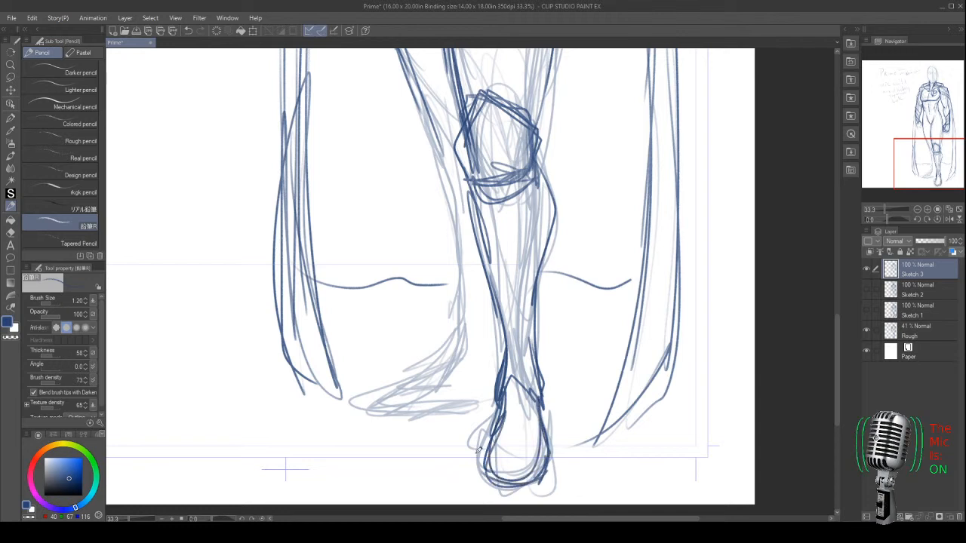
- Sketch the back leg's pointed knee guard and its shin and calf contours down to the ankle
left_click_drag(436, 134, 467, 200)
mouse_move(491, 243)
left_mouse_down()
mouse_move(439, 179)
mouse_move(464, 226)
mouse_move(489, 243)
mouse_move(475, 249)
mouse_move(487, 273)
mouse_move(495, 248)
mouse_move(472, 260)
mouse_move(500, 258)
mouse_move(473, 250)
mouse_move(482, 244)
mouse_move(458, 221)
mouse_move(487, 245)
mouse_move(491, 231)
mouse_move(436, 176)
mouse_move(462, 237)
left_mouse_up()
mouse_move(424, 181)
left_mouse_down()
mouse_move(464, 255)
mouse_move(491, 273)
mouse_move(486, 415)
left_mouse_up()
left_click_drag(526, 390, 520, 450)
left_click_drag(521, 413, 526, 456)
left_click_drag(532, 394, 526, 476)
- Outline the back foot's boot with a flat sole and a pointed toe turned outward
left_click_drag(529, 480, 402, 482)
left_click_drag(486, 420, 395, 458)
left_click_drag(396, 456, 400, 479)
left_click_drag(491, 413, 427, 455)
left_click_drag(469, 433, 394, 462)
mouse_move(392, 465)
left_mouse_down()
mouse_move(451, 478)
mouse_move(512, 467)
left_mouse_up()
- Darken the back leg's ankle and heel contours where they meet the boot
left_click_drag(513, 344, 530, 402)
left_click_drag(538, 402, 540, 446)
left_click_drag(511, 346, 528, 422)
left_click_drag(528, 424, 521, 462)
left_click_drag(521, 377, 516, 475)
left_click_drag(522, 415, 521, 456)
- Reinforce the front leg's shin lines and redraw the cape's hem on both sides of the legs
left_click_drag(563, 339, 563, 356)
left_click_drag(573, 401, 578, 476)
left_click_drag(566, 358, 567, 407)
left_click_drag(579, 333, 662, 345)
left_click_drag(468, 347, 332, 332)
- Sketch the clenched fist of the figure's right hand with angular knuckles, fingers and thumb
scroll(386, 317, "up", 5)
left_click_drag(397, 288, 403, 299)
mouse_move(413, 303)
left_mouse_down()
mouse_move(427, 337)
mouse_move(419, 340)
left_mouse_up()
mouse_move(409, 324)
left_mouse_down()
mouse_move(376, 326)
mouse_move(381, 350)
left_mouse_up()
left_click_drag(380, 352, 420, 346)
left_click_drag(373, 324, 388, 353)
left_click_drag(375, 317, 384, 360)
left_click_drag(377, 341, 408, 363)
mouse_move(382, 362)
left_mouse_down()
mouse_move(420, 350)
mouse_move(386, 368)
left_mouse_up()
left_click_drag(386, 368, 419, 354)
left_click_drag(371, 326, 381, 369)
left_click_drag(399, 317, 426, 359)
mouse_move(366, 332)
left_mouse_down()
mouse_move(378, 372)
mouse_move(409, 293)
left_mouse_up()
left_click_drag(369, 316, 376, 322)
- Darken the inner and outer contours of the figure's right forearm down to the wrist
left_click_drag(361, 245, 373, 343)
left_click_drag(364, 264, 373, 344)
left_click_drag(406, 224, 405, 275)
left_click_drag(429, 185, 404, 294)
left_click_drag(430, 161, 401, 258)
scroll(770, 363, "up", 5)
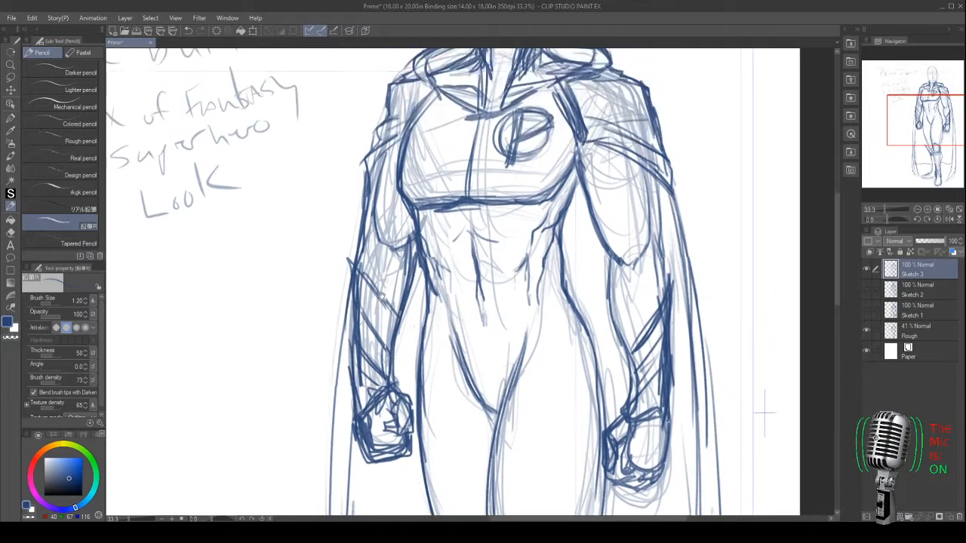
- Draw a long vertical costume seam down each thigh
scroll(750, 388, "down", 6)
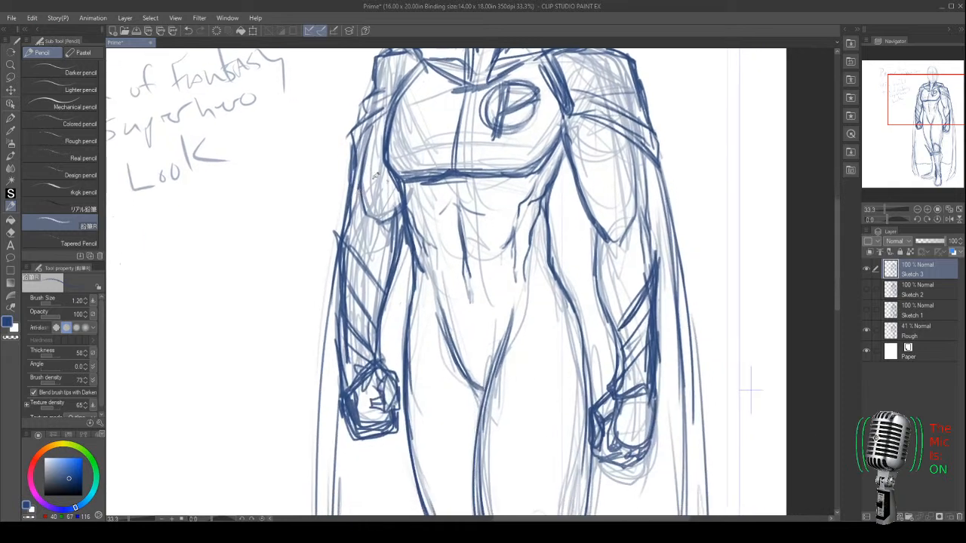
left_click_drag(539, 160, 541, 462)
mouse_move(427, 151)
left_mouse_down()
mouse_move(439, 172)
mouse_move(456, 378)
mouse_move(489, 493)
left_mouse_up()
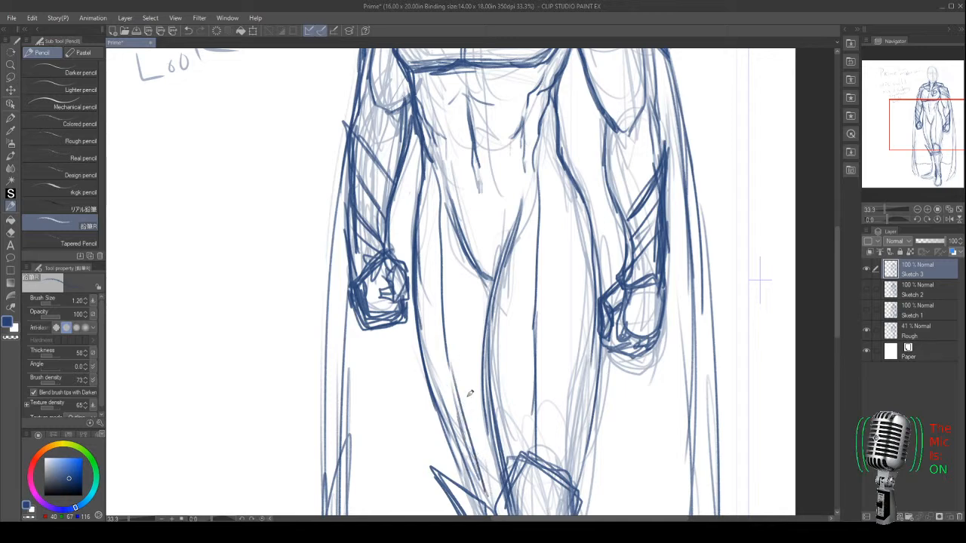
- Reinforce the contours of both arms beside the torso
scroll(459, 289, "up", 7)
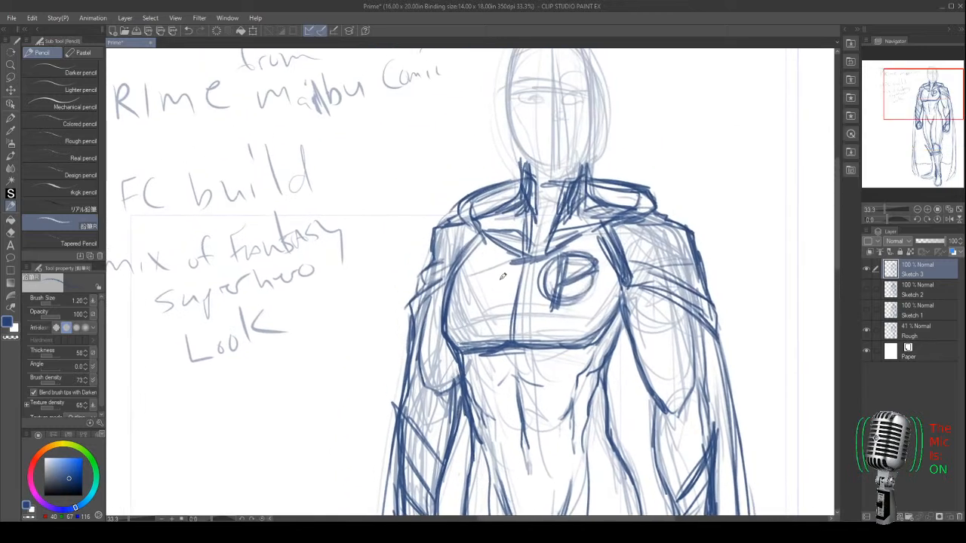
scroll(598, 243, "down", 2)
mouse_move(598, 240)
left_mouse_down()
mouse_move(619, 370)
mouse_move(608, 416)
left_mouse_up()
left_click_drag(373, 240, 361, 373)
mouse_move(363, 353)
left_mouse_down()
mouse_move(382, 216)
mouse_move(368, 261)
left_mouse_up()
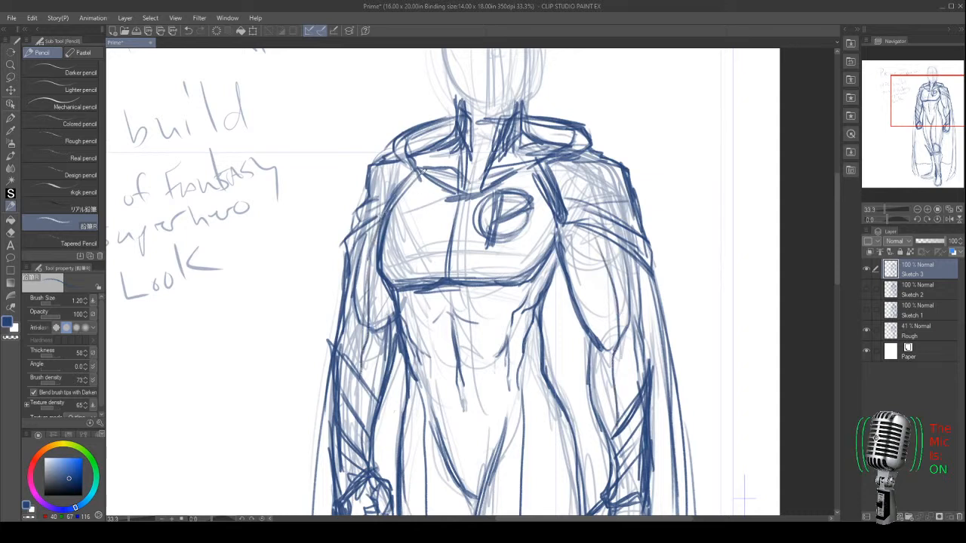
- Redraw the costume's V-shaped neckline with darker lines meeting at the top of the chest
mouse_move(518, 169)
left_mouse_down()
mouse_move(539, 165)
mouse_move(461, 200)
mouse_move(423, 168)
mouse_move(441, 180)
left_mouse_up()
left_click_drag(502, 145, 480, 201)
left_click_drag(490, 166, 471, 203)
left_click_drag(462, 157, 468, 211)
- Outline the sides of the face, the jaw and the neck over the rough head
left_click_drag(455, 155, 440, 345)
mouse_move(509, 289)
left_mouse_down()
mouse_move(456, 290)
mouse_move(520, 235)
left_mouse_up()
left_click_drag(523, 199, 518, 280)
left_click_drag(524, 221, 514, 284)
left_click_drag(501, 160, 521, 236)
mouse_move(466, 155)
left_mouse_down()
mouse_move(499, 160)
mouse_move(441, 171)
mouse_move(436, 227)
mouse_move(451, 281)
left_mouse_up()
left_click_drag(433, 205, 434, 228)
- Sketch short tousled hair on top of the head with strands falling over the forehead
mouse_move(476, 155)
left_mouse_down()
mouse_move(473, 169)
mouse_move(504, 130)
left_mouse_up()
mouse_move(491, 150)
left_mouse_down()
mouse_move(523, 161)
mouse_move(501, 142)
left_mouse_up()
mouse_move(500, 154)
left_mouse_down()
mouse_move(535, 158)
mouse_move(527, 190)
mouse_move(535, 192)
mouse_move(516, 223)
left_mouse_up()
mouse_move(455, 166)
left_mouse_down()
mouse_move(462, 141)
mouse_move(504, 130)
mouse_move(507, 151)
mouse_move(428, 164)
mouse_move(427, 188)
mouse_move(490, 203)
left_mouse_up()
mouse_move(501, 162)
left_mouse_down()
mouse_move(496, 205)
mouse_move(538, 190)
left_mouse_up()
- Darken the face's cheek and jaw contour down to the chin
mouse_move(435, 159)
left_mouse_down()
mouse_move(420, 198)
mouse_move(441, 249)
left_mouse_up()
left_click_drag(429, 206, 443, 282)
left_click_drag(437, 234, 445, 324)
left_click_drag(438, 261, 447, 326)
mouse_move(510, 289)
left_mouse_down()
mouse_move(450, 278)
mouse_move(507, 292)
left_mouse_up()
- Draw the facial features, with eyes, brows, nose and a short mouth
mouse_move(520, 195)
left_mouse_down()
mouse_move(508, 296)
mouse_move(467, 289)
left_mouse_up()
mouse_move(497, 202)
left_mouse_down()
mouse_move(495, 242)
mouse_move(515, 201)
mouse_move(516, 228)
mouse_move(456, 216)
mouse_move(472, 196)
mouse_move(457, 195)
mouse_move(466, 220)
mouse_move(478, 216)
mouse_move(459, 223)
left_mouse_up()
left_click_drag(471, 203, 475, 209)
mouse_move(484, 260)
left_mouse_down()
mouse_move(502, 255)
mouse_move(473, 261)
mouse_move(504, 258)
mouse_move(451, 261)
left_mouse_up()
left_click_drag(432, 210, 435, 275)
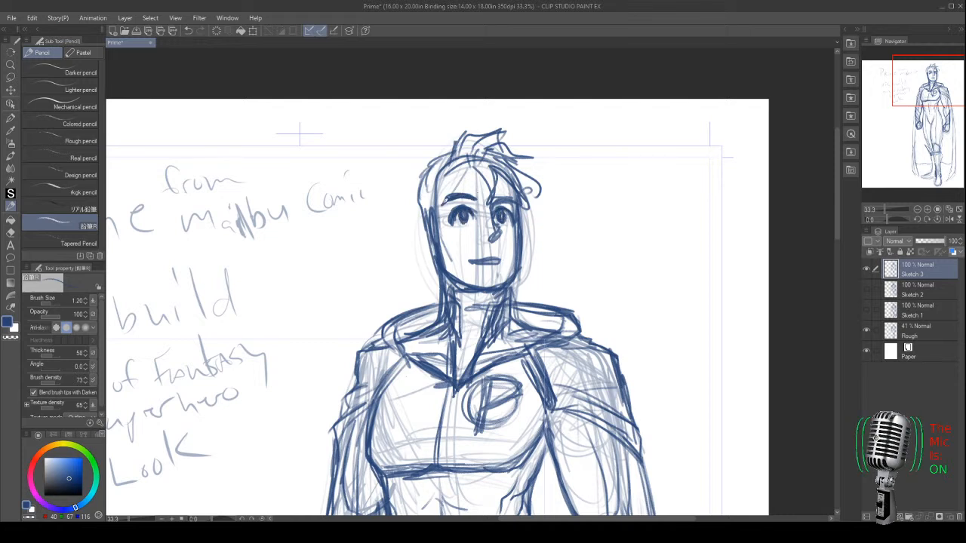
- Reinforce the hair, neck, cape collar and chest-side lines with darker strokes
mouse_move(464, 165)
left_mouse_down()
mouse_move(448, 167)
mouse_move(442, 157)
mouse_move(425, 238)
mouse_move(447, 141)
mouse_move(516, 140)
mouse_move(540, 167)
mouse_move(536, 207)
left_mouse_up()
mouse_move(434, 234)
left_mouse_down()
mouse_move(439, 305)
mouse_move(429, 332)
mouse_move(407, 332)
left_mouse_up()
left_click_drag(516, 306, 572, 336)
mouse_move(396, 371)
left_mouse_down()
mouse_move(453, 261)
mouse_move(425, 317)
left_mouse_up()
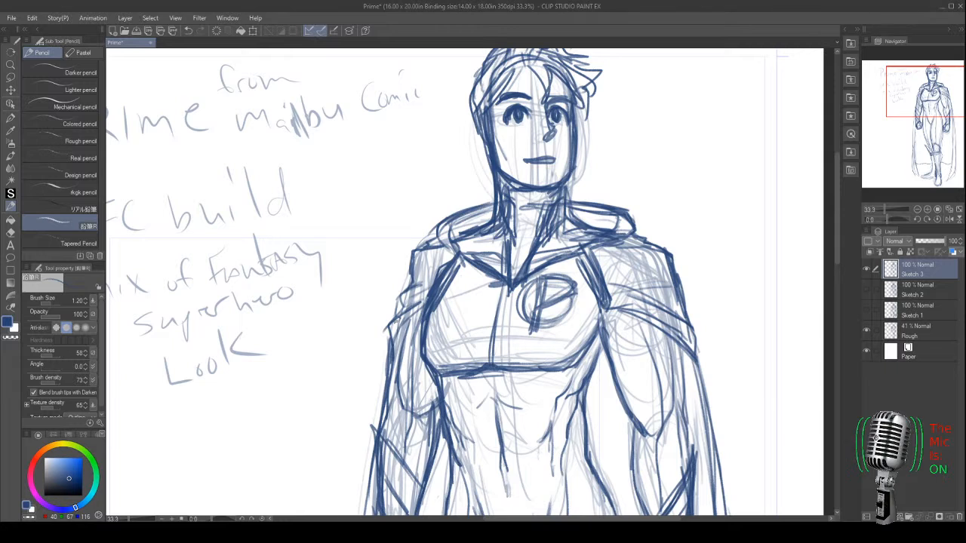
- Add overlapping fold lines to the cape's shoulder drapes and extend the outer cape edge downward
mouse_move(422, 310)
left_mouse_down()
mouse_move(388, 338)
mouse_move(394, 313)
left_mouse_up()
mouse_move(604, 304)
left_mouse_down()
mouse_move(695, 326)
mouse_move(710, 381)
left_mouse_up()
left_click_drag(680, 333, 702, 407)
left_click_drag(702, 394, 717, 456)
left_click_drag(704, 378, 717, 495)
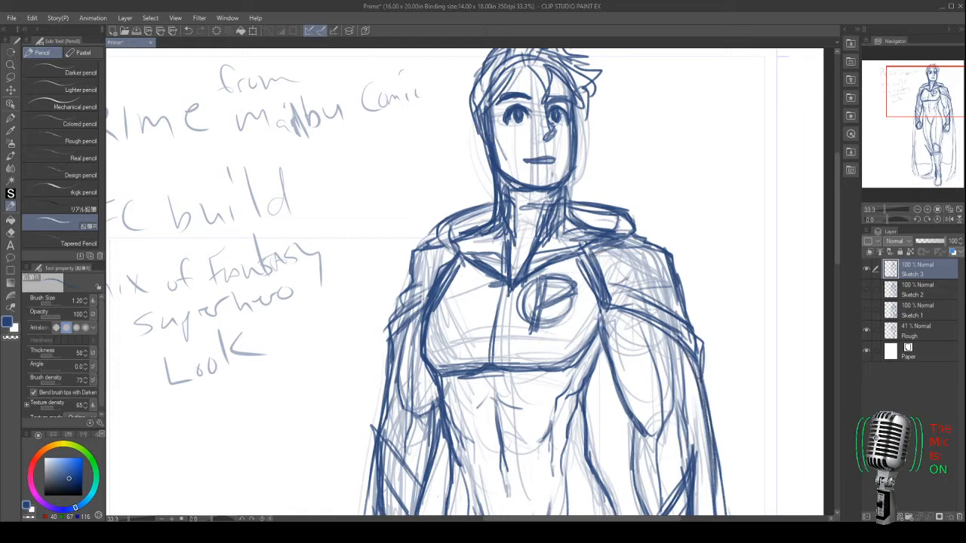
- Refine the cape collar's edge and darken the contours of the figure's left upper arm
mouse_move(443, 228)
left_mouse_down()
mouse_move(467, 250)
mouse_move(444, 276)
left_mouse_up()
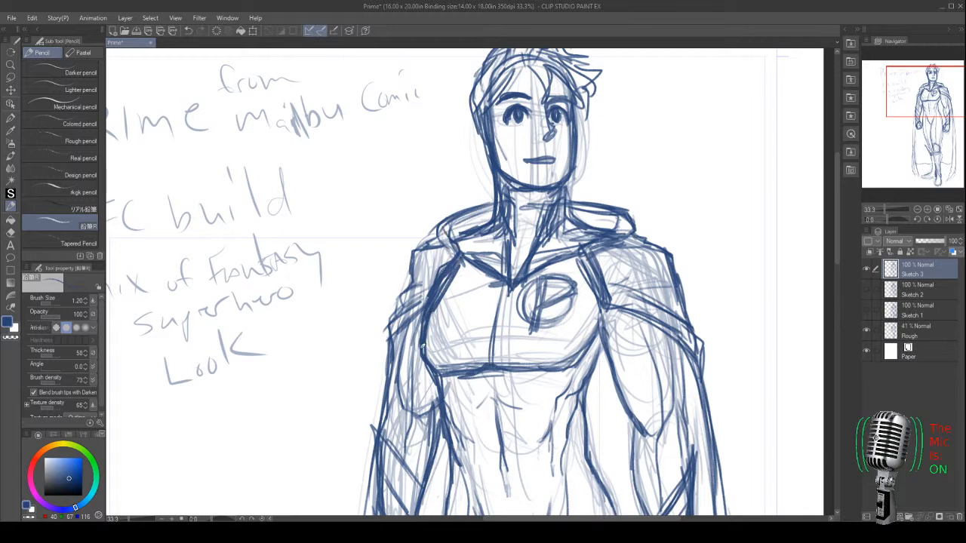
mouse_move(638, 313)
left_mouse_down()
mouse_move(669, 394)
mouse_move(664, 415)
left_mouse_up()
mouse_move(676, 345)
left_mouse_down()
mouse_move(688, 415)
mouse_move(680, 421)
left_mouse_up()
left_click_drag(677, 362, 693, 463)
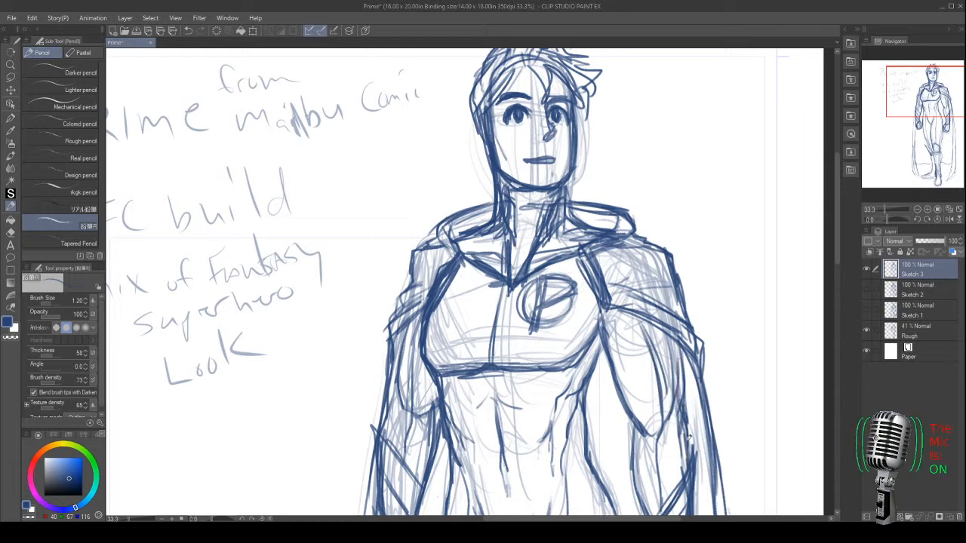
- Darken the upper-arm and elbow contours of the figure's right arm
left_click_drag(389, 381, 392, 397)
mouse_move(392, 399)
left_mouse_down()
mouse_move(397, 412)
mouse_move(385, 428)
mouse_move(397, 421)
left_mouse_up()
left_click_drag(397, 353, 391, 385)
mouse_move(400, 321)
left_mouse_down()
mouse_move(389, 361)
mouse_move(415, 416)
mouse_move(407, 457)
left_mouse_up()
left_click_drag(419, 346, 414, 425)
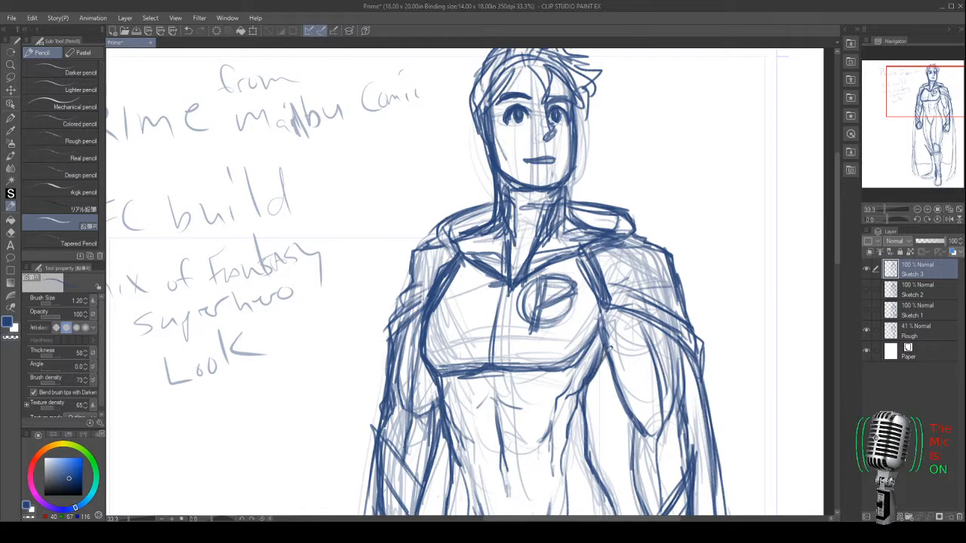
- Thicken the torso's side contour below the emblem and save the drawing
left_click_drag(595, 326, 581, 394)
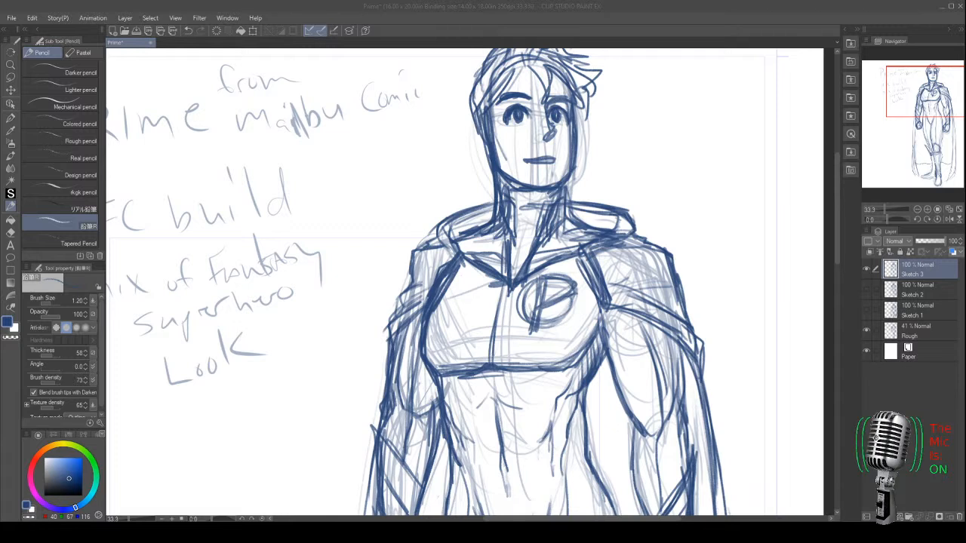
left_click(135, 43)
key("ctrl+0")
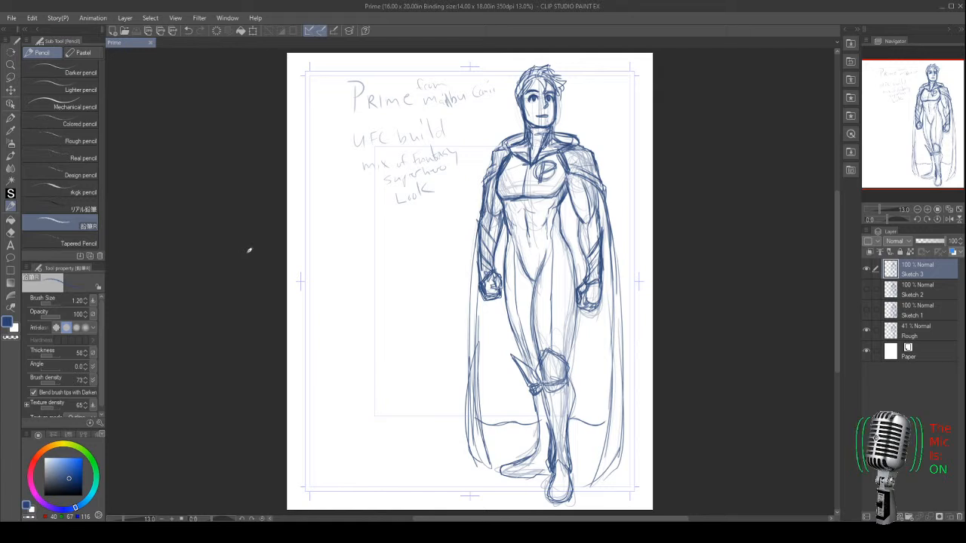
left_click_drag(249, 250, 264, 280)
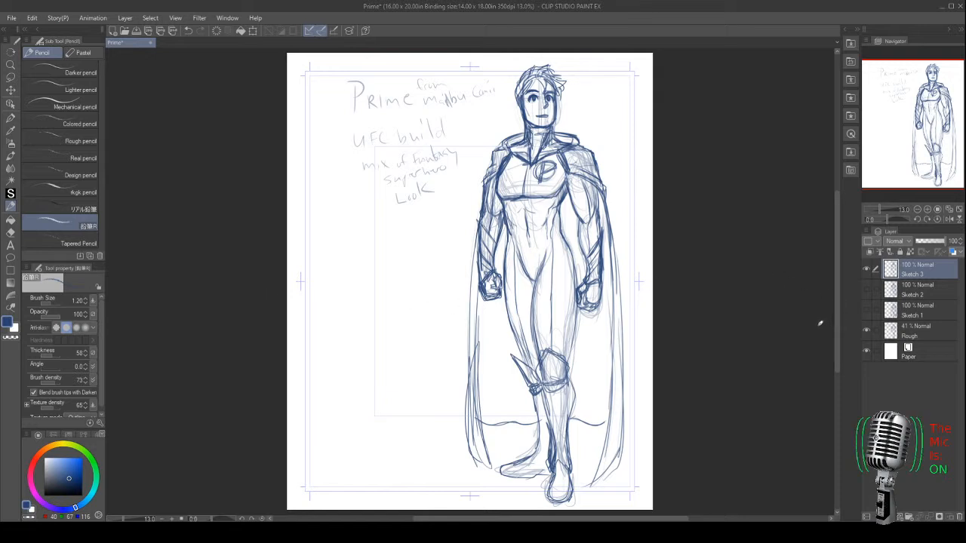
- Compare the three costume versions by showing the Sketch 3, Sketch 2 and Sketch 1 layers one at a time
left_click(866, 269)
left_click(866, 270)
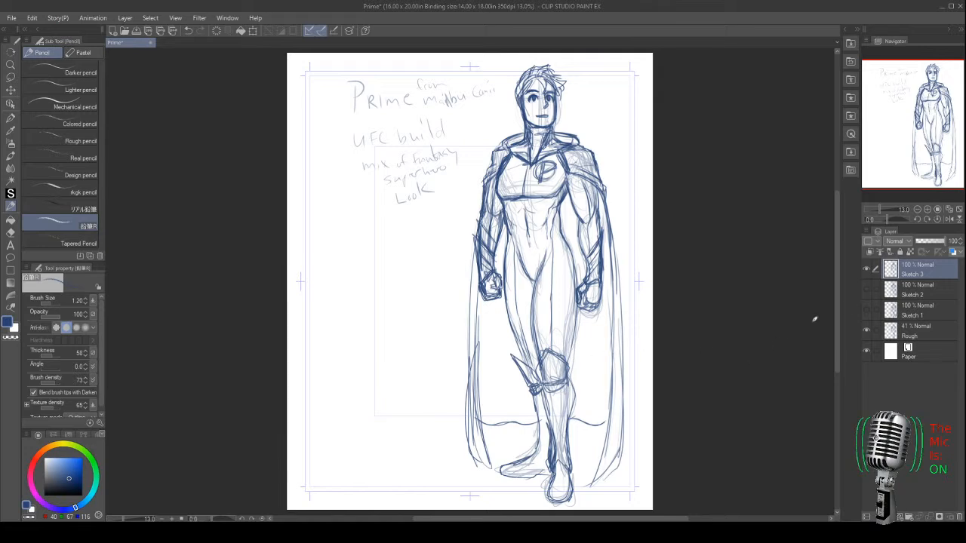
left_click(866, 269)
left_click(866, 290)
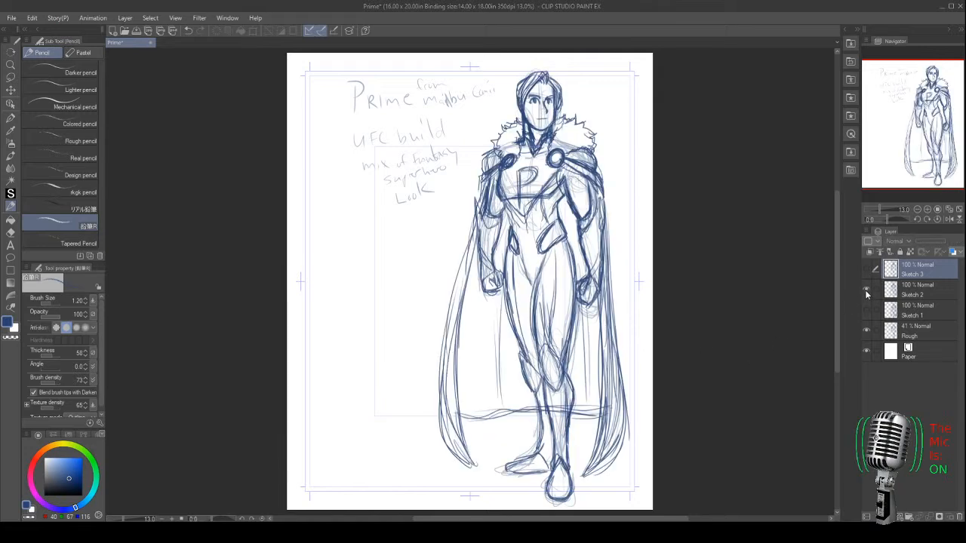
left_click(867, 293)
left_click(867, 311)
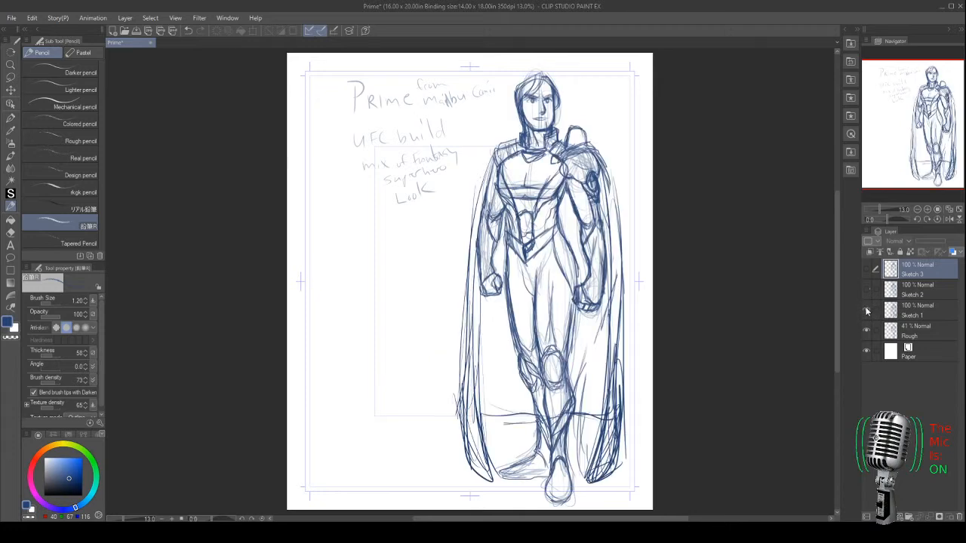
left_click(867, 312)
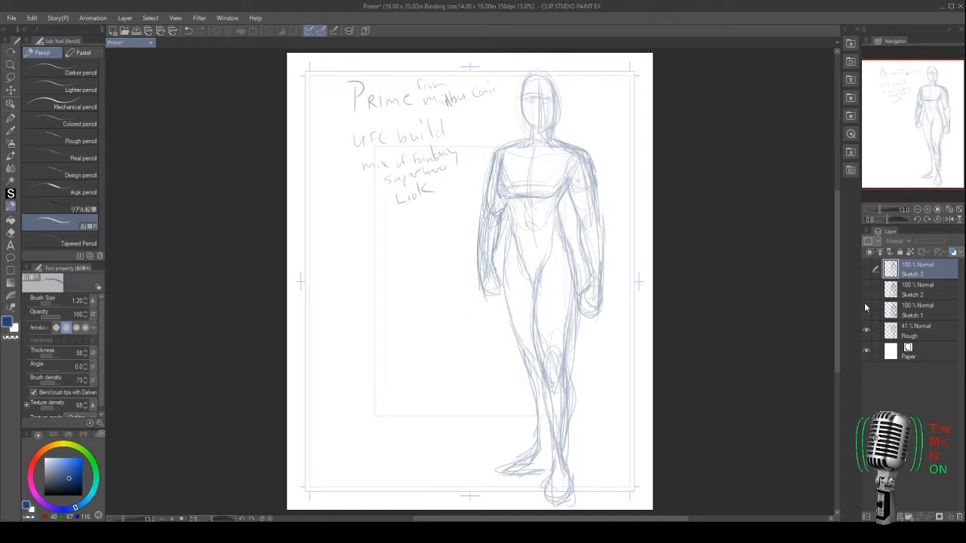
left_click(867, 289)
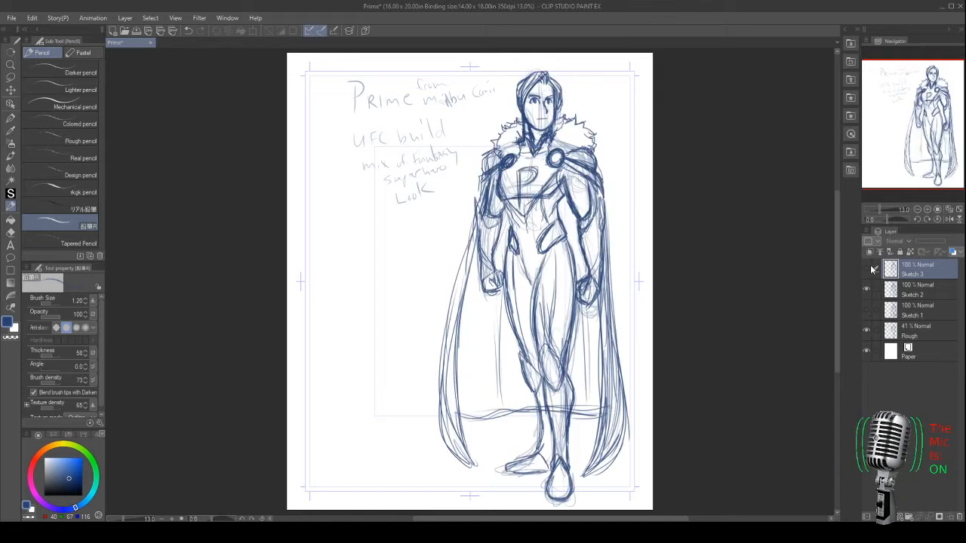
left_click(866, 270)
left_click(865, 271)
left_click(867, 289)
left_click(866, 269)
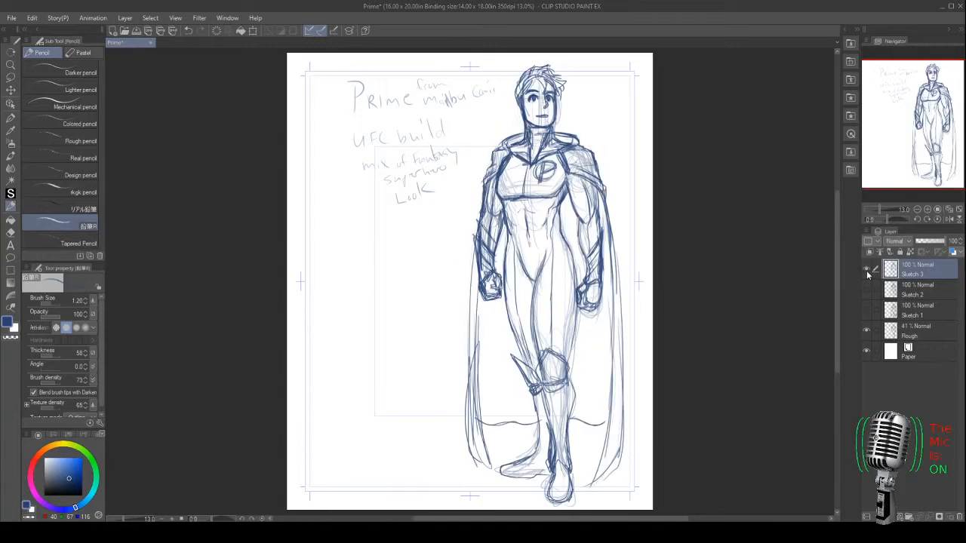
- Hide the Sketch 3 layer so only the rough figure shows, and save the drawing
left_click(867, 270)
left_click(867, 270)
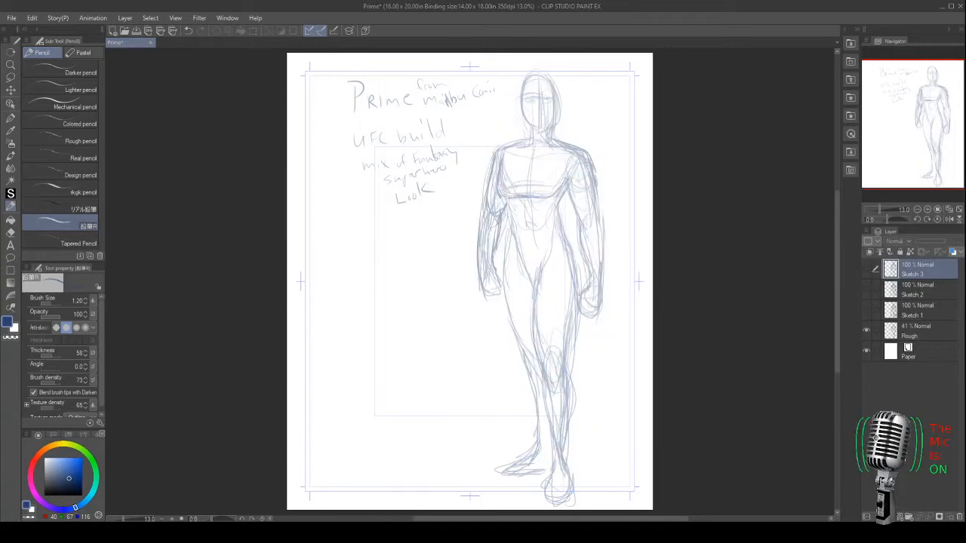
left_click(867, 270)
key("ctrl+s")
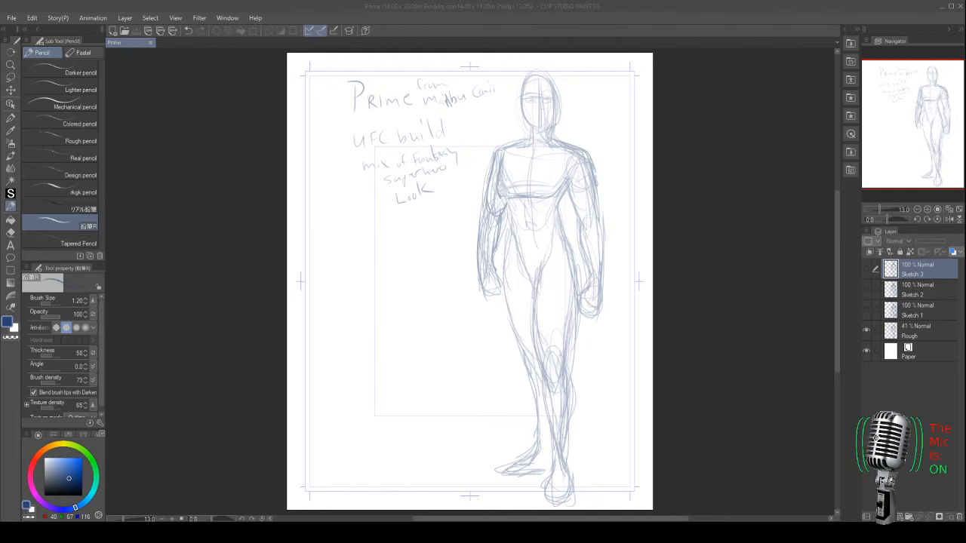
- Create a new raster layer above Sketch 3 and ready the pencil for drawing on it
key("p")
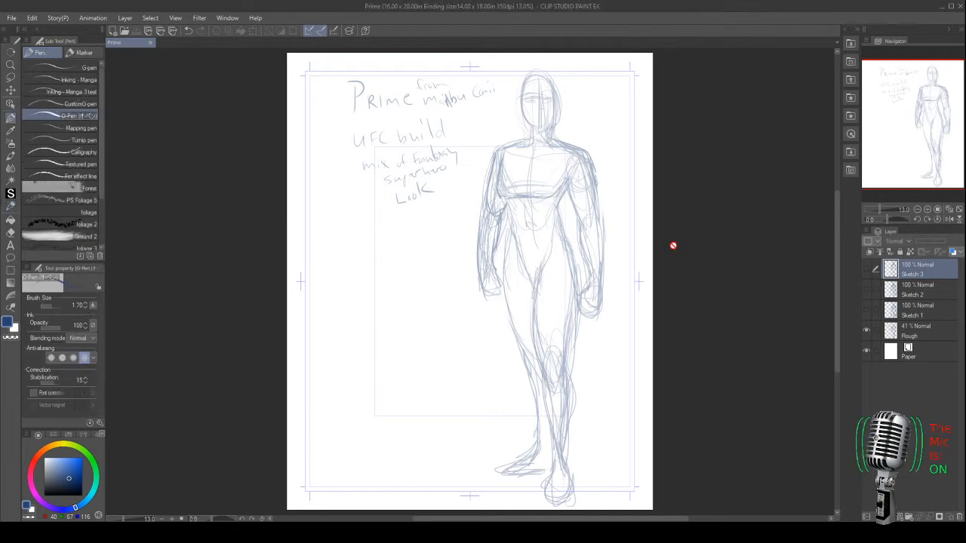
key("ctrl+shift+n")
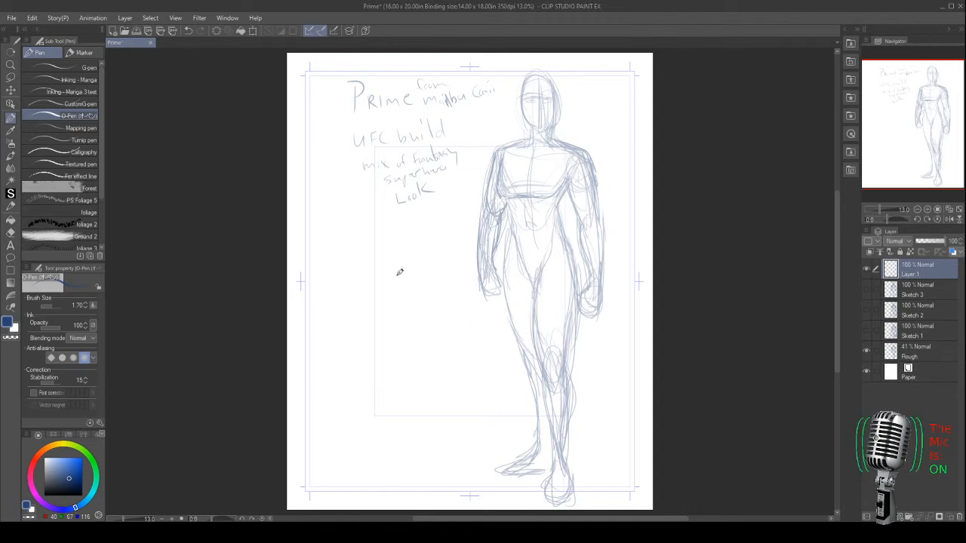
key("p")
- Sketch a large inverted triangle with doubled edges in the empty area beside the rough figure
left_click_drag(338, 240, 445, 240)
mouse_move(320, 241)
left_mouse_down()
mouse_move(413, 240)
mouse_move(393, 338)
left_mouse_up()
left_click_drag(433, 267, 378, 385)
left_click_drag(326, 252, 389, 367)
left_click_drag(306, 219, 397, 384)
left_click_drag(424, 269, 382, 370)
left_click_drag(441, 241, 388, 379)
left_click_drag(404, 320, 387, 365)
mouse_move(443, 238)
left_mouse_down()
mouse_move(296, 241)
mouse_move(385, 343)
left_mouse_up()
left_click_drag(331, 252, 402, 250)
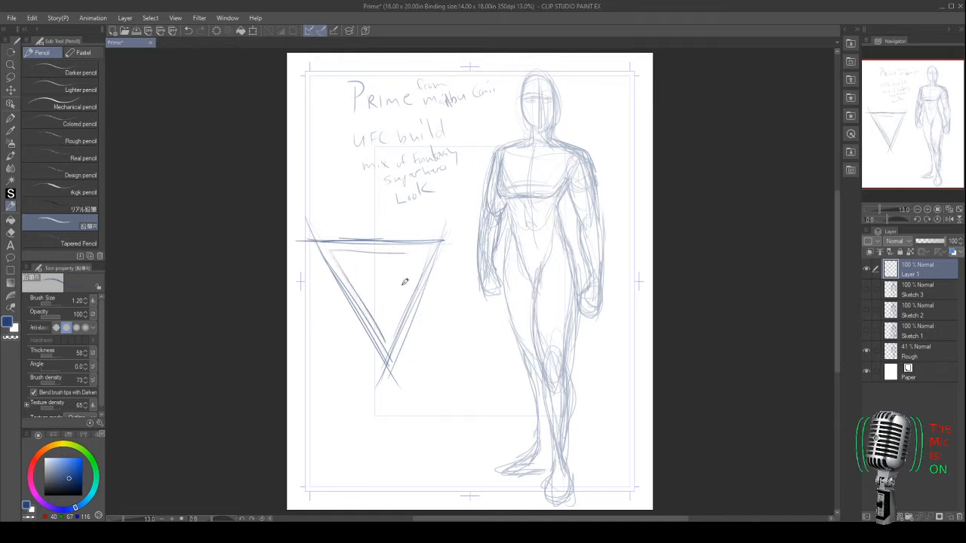
- Add small inverted triangle shapes inside the large triangle and darken its slanted edges
mouse_move(398, 289)
left_mouse_down()
mouse_move(397, 333)
mouse_move(418, 260)
mouse_move(402, 295)
mouse_move(408, 288)
mouse_move(392, 287)
mouse_move(419, 256)
mouse_move(336, 250)
mouse_move(374, 269)
mouse_move(407, 266)
mouse_move(392, 277)
mouse_move(381, 268)
mouse_move(398, 283)
left_mouse_up()
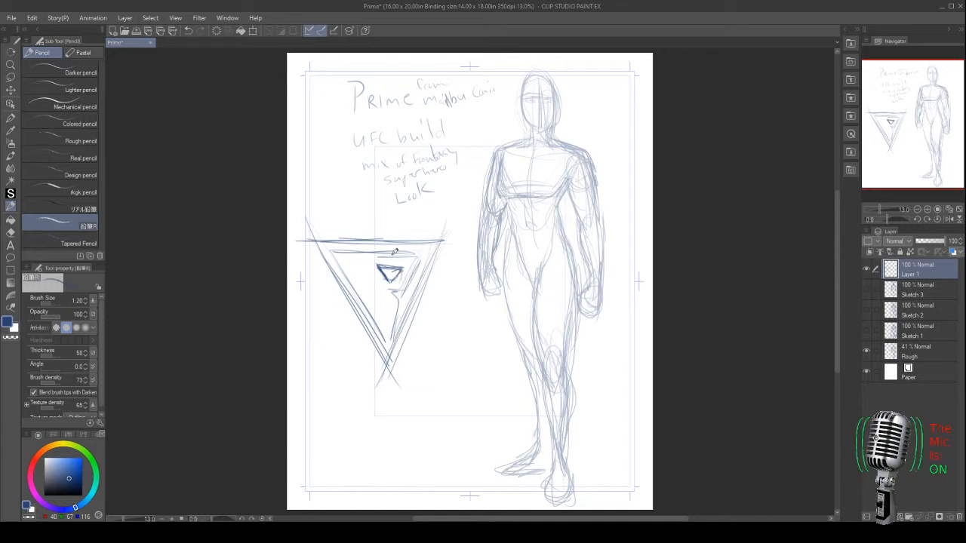
left_click_drag(412, 281, 390, 340)
left_click_drag(400, 302, 408, 293)
mouse_move(392, 286)
left_mouse_down()
mouse_move(400, 306)
mouse_move(411, 277)
mouse_move(382, 373)
left_mouse_up()
left_click_drag(311, 254, 385, 364)
left_click_drag(316, 234, 385, 355)
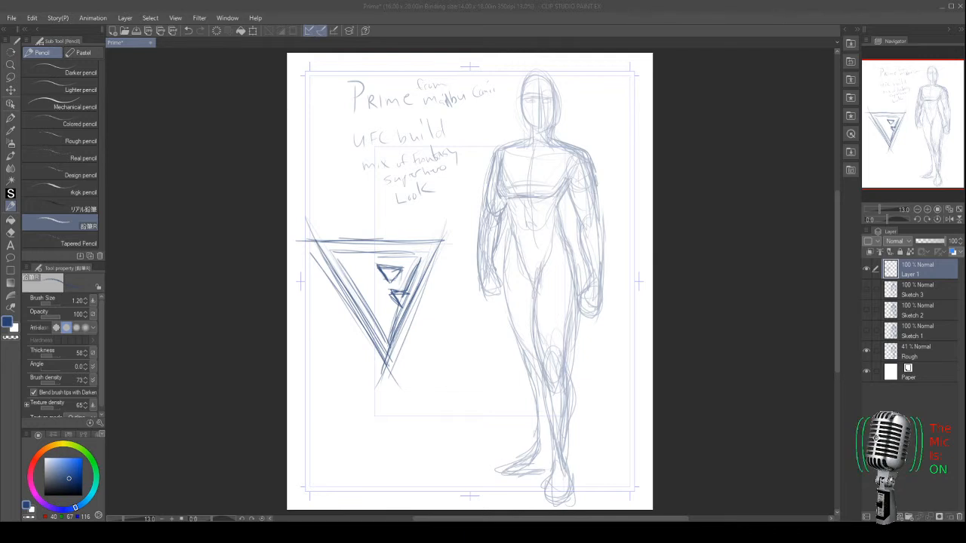
- Clear the triangle sketch from Layer 1
left_click(296, 345)
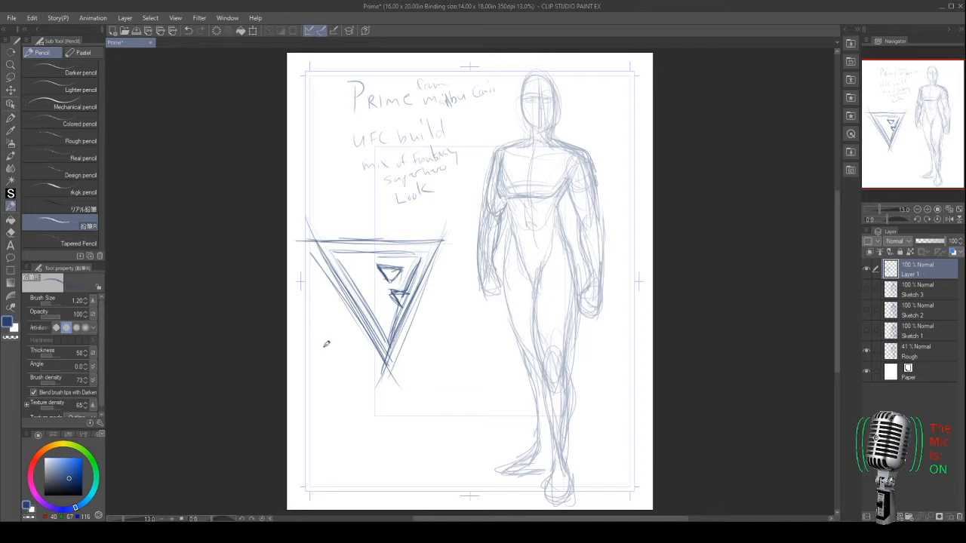
key("Delete")
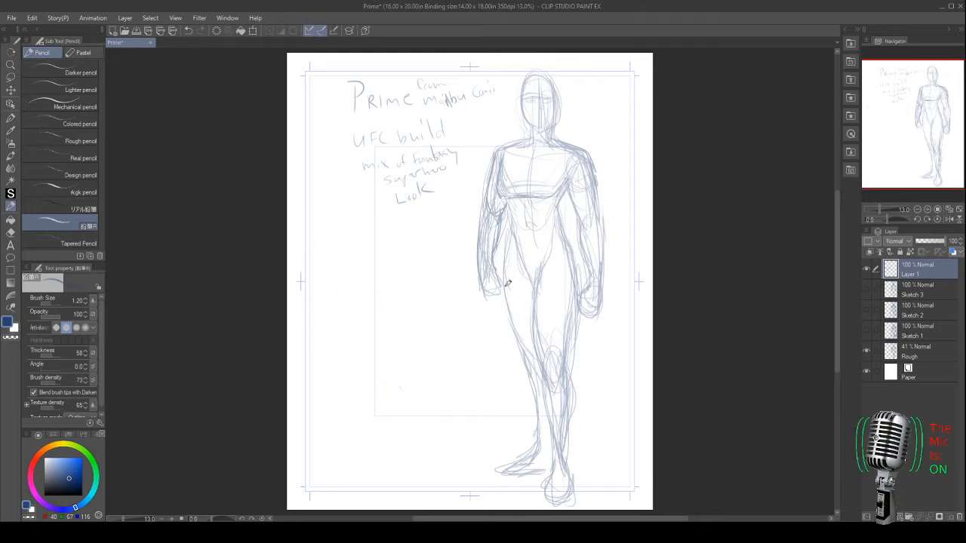
- Review the Sketch 3, Sketch 2 and Sketch 1 designs in turn, leaving all three hidden
left_click(865, 289)
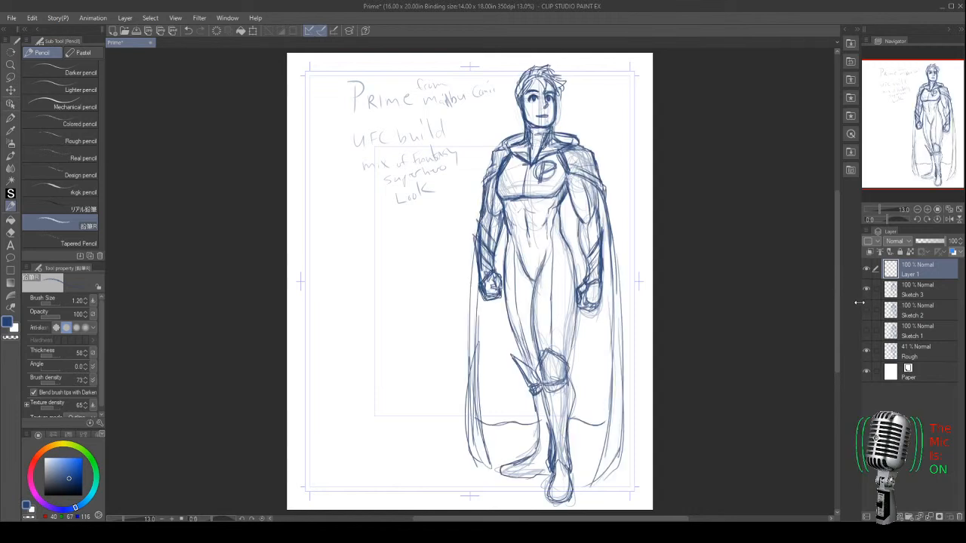
left_click(865, 289)
left_click(867, 310)
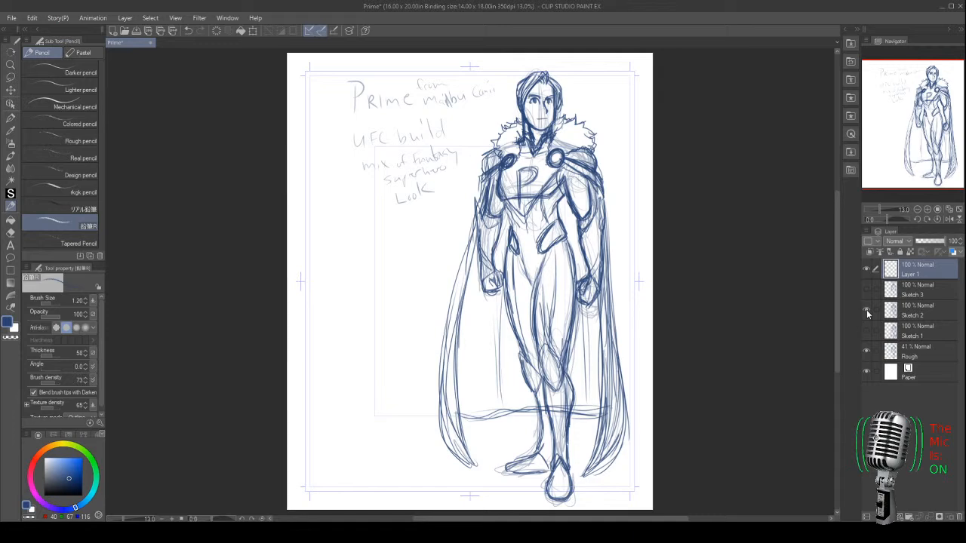
left_click(867, 310)
left_click(867, 333)
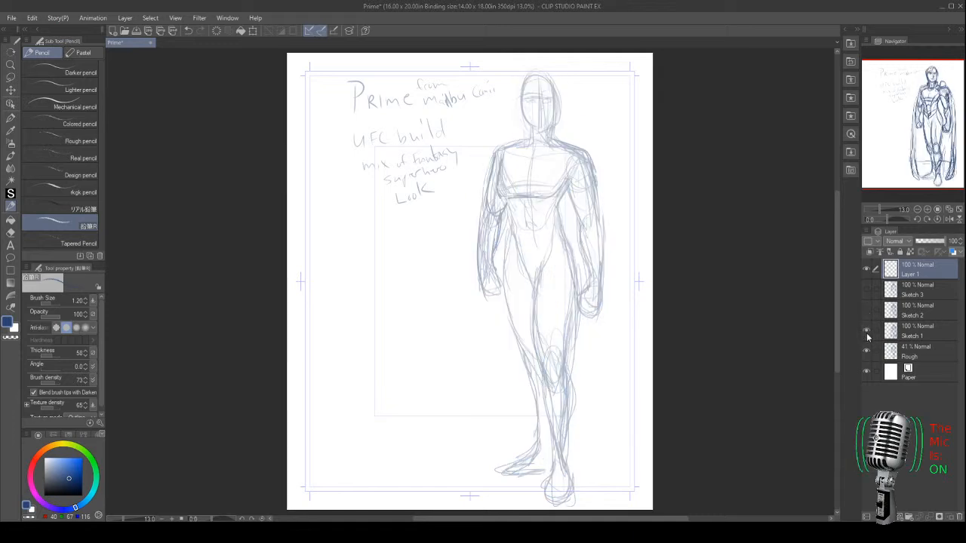
left_click(867, 328)
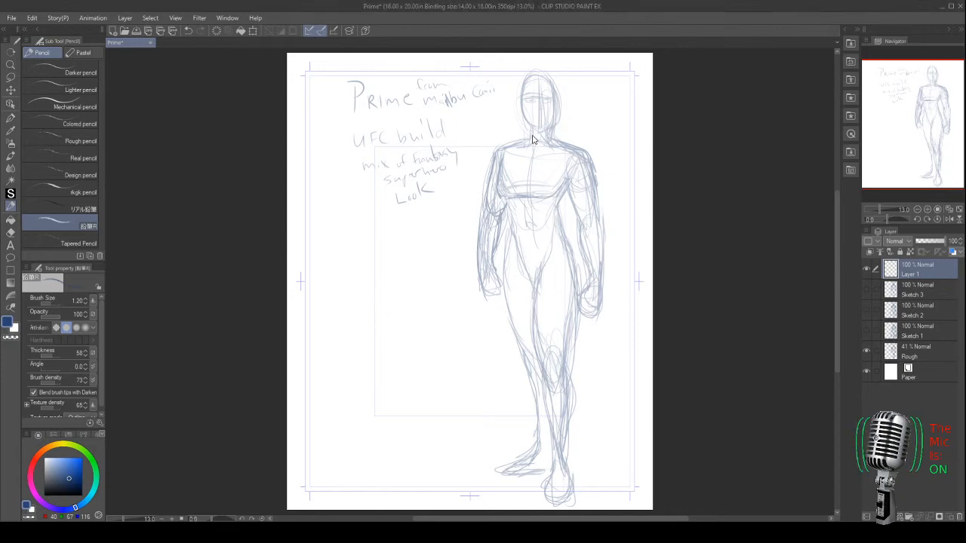
scroll(533, 140, "up", 5)
left_click_drag(532, 140, 476, 283)
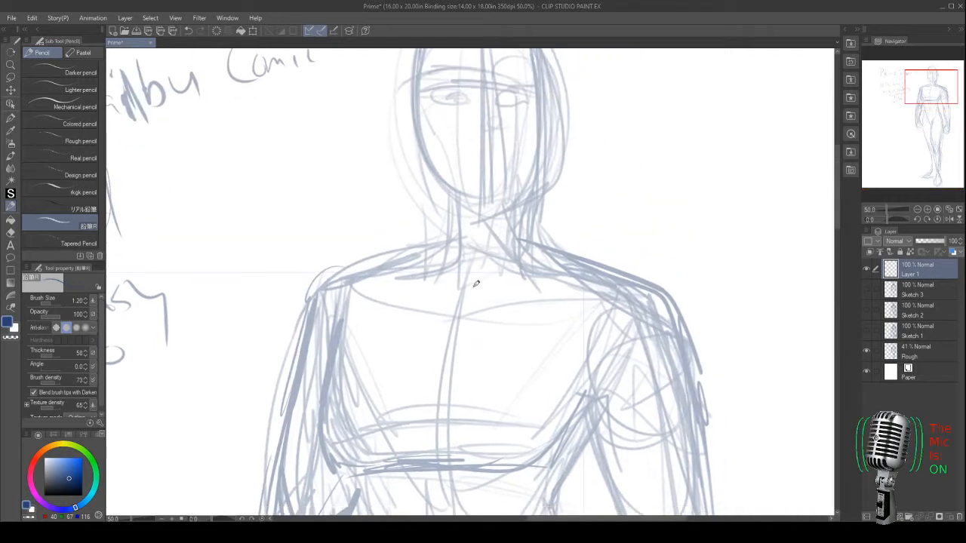
mouse_move(514, 219)
left_mouse_down()
mouse_move(494, 284)
mouse_move(470, 314)
left_mouse_up()
left_click_drag(451, 278, 471, 310)
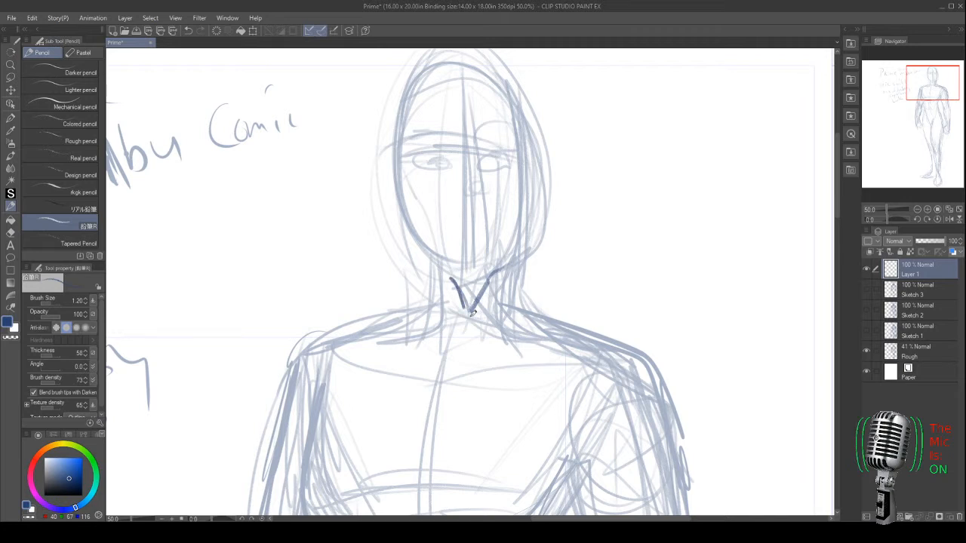
key("ctrl+z")
key("ctrl+z")
key("ctrl+z")
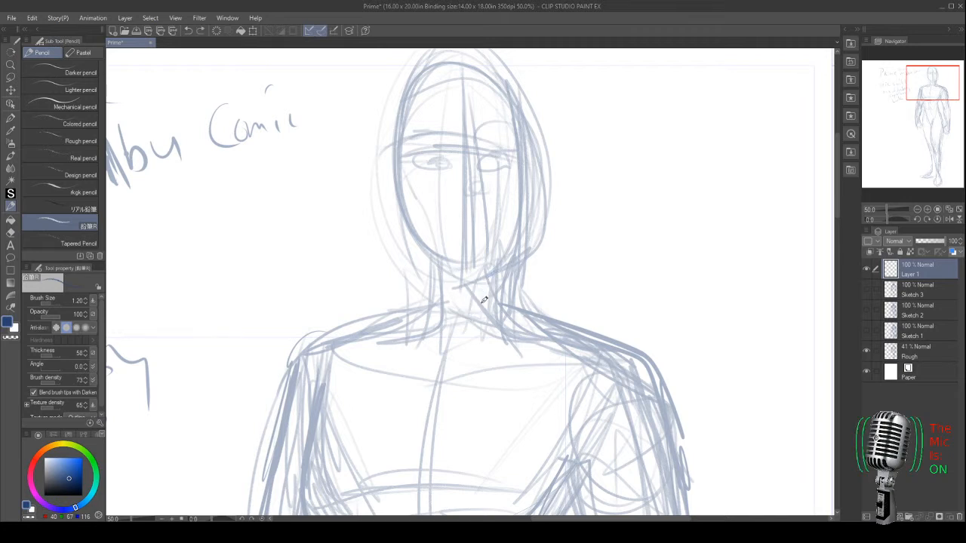
- Sketch a short angled neck line directly under the figure's chin
mouse_move(504, 275)
left_mouse_down()
mouse_move(473, 278)
mouse_move(465, 317)
left_mouse_up()
mouse_move(468, 283)
left_mouse_down()
mouse_move(468, 324)
mouse_move(511, 374)
left_mouse_up()
left_click_drag(472, 335, 509, 373)
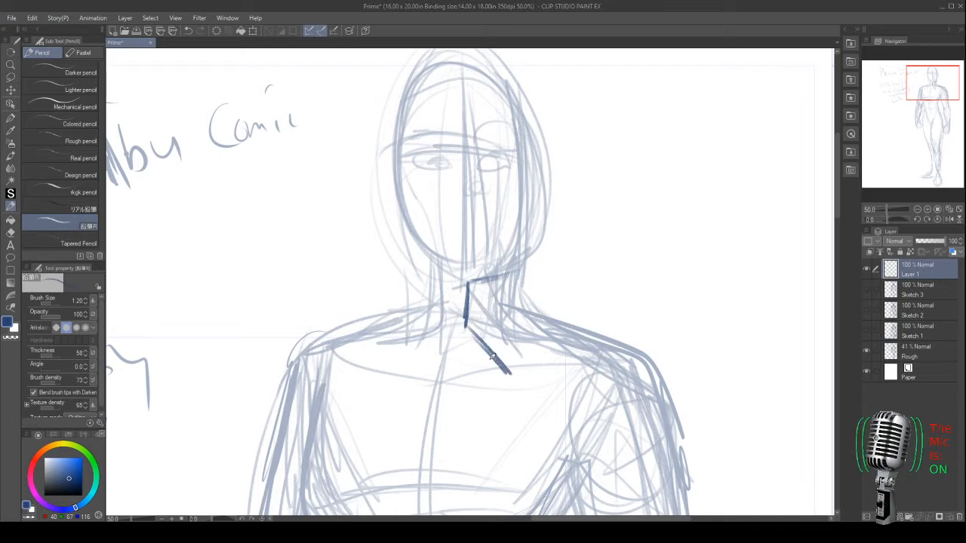
key("ctrl+z")
key("ctrl+z")
left_click_drag(483, 337, 500, 367)
left_click_drag(454, 332, 412, 345)
key("ctrl+z")
key("ctrl+z")
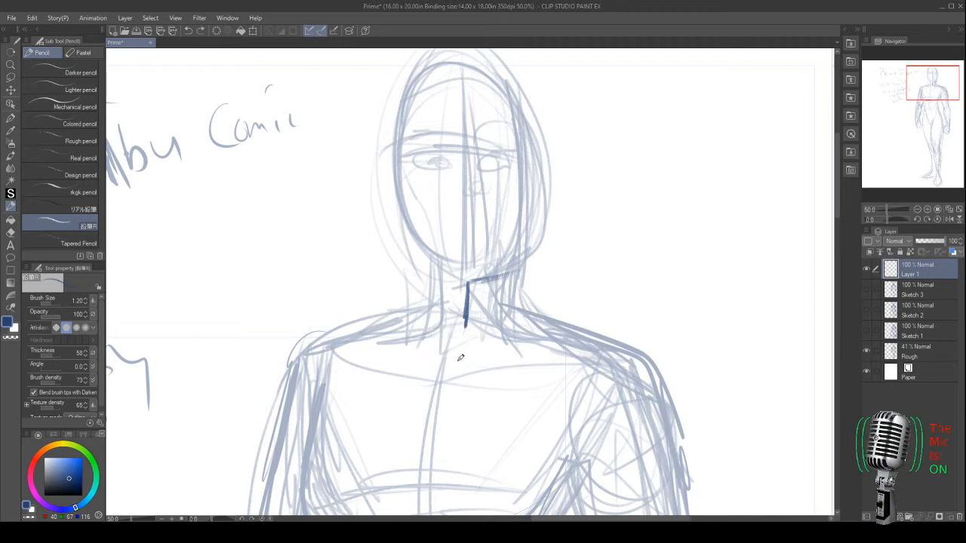
- Sketch an inverted triangle emblem with a heavy top edge at the centre of the upper chest
mouse_move(408, 349)
left_mouse_down()
mouse_move(495, 350)
mouse_move(412, 350)
mouse_move(483, 352)
left_mouse_up()
left_click_drag(495, 355, 398, 356)
left_click_drag(461, 305, 459, 355)
mouse_move(466, 285)
left_mouse_down()
mouse_move(461, 336)
mouse_move(494, 353)
mouse_move(423, 420)
left_mouse_up()
left_click_drag(486, 377, 426, 432)
key("ctrl+z")
key("ctrl+z")
key("ctrl+z")
- Add a smaller inverted triangle with doubled edges inside the chest emblem
mouse_move(386, 361)
left_mouse_down()
mouse_move(423, 428)
mouse_move(498, 348)
mouse_move(436, 427)
mouse_move(408, 369)
mouse_move(429, 420)
mouse_move(452, 362)
mouse_move(483, 362)
mouse_move(421, 364)
left_mouse_up()
left_click_drag(483, 361, 402, 365)
left_click_drag(400, 363, 412, 391)
mouse_move(473, 365)
left_mouse_down()
mouse_move(457, 379)
mouse_move(432, 379)
mouse_move(480, 360)
mouse_move(402, 363)
mouse_move(457, 392)
mouse_move(473, 376)
mouse_move(436, 414)
mouse_move(447, 398)
left_mouse_up()
- Draw diagonal costume lines from the emblem's upper corners out toward both upper arms
mouse_move(458, 368)
left_mouse_down()
mouse_move(405, 351)
mouse_move(496, 347)
mouse_move(379, 351)
mouse_move(498, 349)
mouse_move(572, 436)
left_mouse_up()
left_click_drag(501, 357, 611, 494)
left_click_drag(385, 370, 280, 457)
left_click_drag(369, 385, 293, 453)
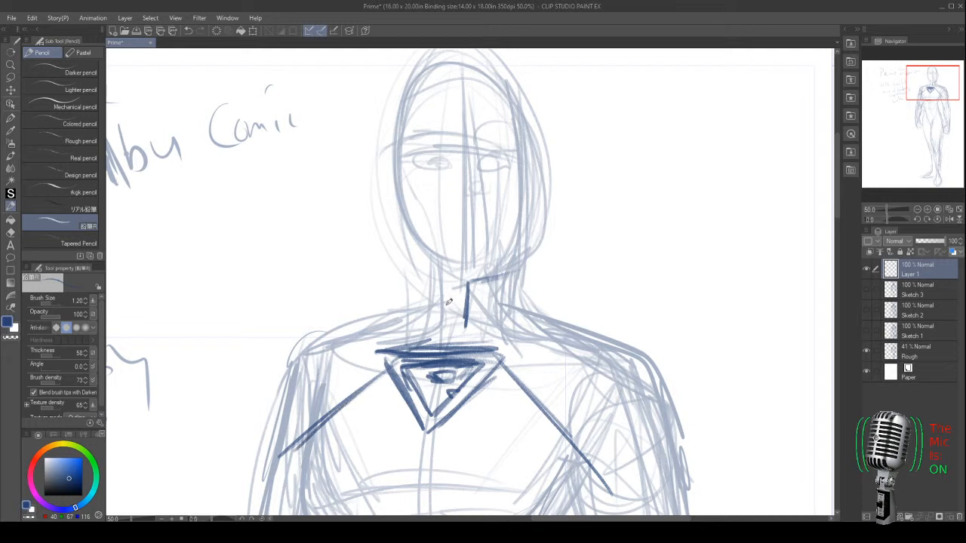
- Outline the figure's left shoulder slope and sketch a bunched shape over that shoulder cap
mouse_move(469, 280)
left_mouse_down()
mouse_move(506, 272)
mouse_move(625, 348)
left_mouse_up()
mouse_move(543, 326)
left_mouse_down()
mouse_move(642, 365)
mouse_move(683, 416)
mouse_move(655, 424)
mouse_move(625, 356)
mouse_move(603, 402)
mouse_move(684, 423)
left_mouse_up()
left_click_drag(677, 378, 684, 431)
left_click_drag(684, 430, 659, 439)
mouse_move(644, 407)
left_mouse_down()
mouse_move(662, 449)
mouse_move(684, 437)
left_mouse_up()
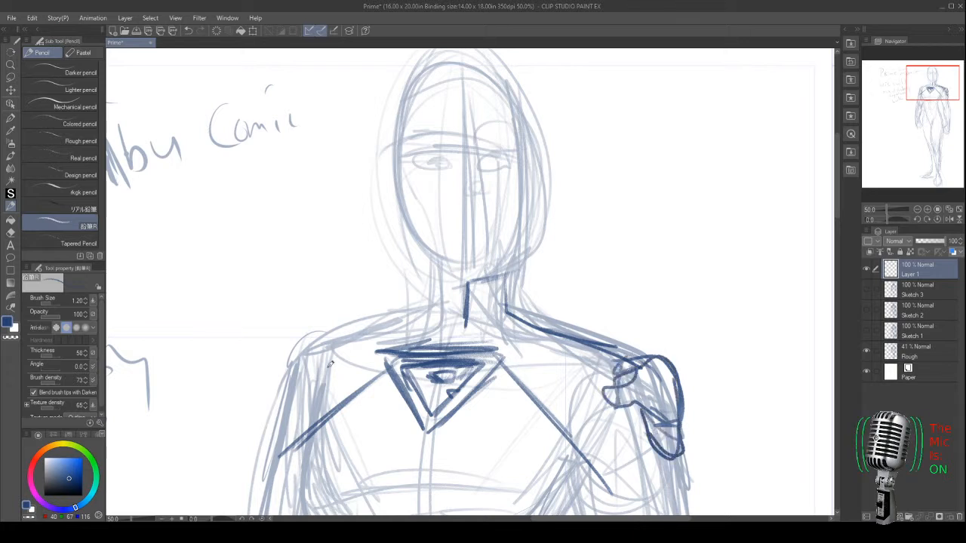
- Outline the neck and right shoulder slope, adding folds and a second diagonal line down the figure's right upper arm
mouse_move(439, 274)
left_mouse_down()
mouse_move(388, 322)
mouse_move(305, 345)
left_mouse_up()
mouse_move(431, 303)
left_mouse_down()
mouse_move(317, 341)
mouse_move(299, 415)
mouse_move(287, 336)
mouse_move(323, 385)
mouse_move(286, 364)
mouse_move(271, 432)
left_mouse_up()
left_click_drag(332, 414, 290, 434)
left_click_drag(344, 395, 252, 483)
left_click_drag(378, 370, 252, 502)
left_click_drag(289, 415, 271, 461)
- Double the diagonal costume lines on both sides and extend the sleeve edges down the outer upper arms
left_click_drag(460, 437, 386, 244)
left_click_drag(434, 184, 591, 353)
left_click_drag(472, 231, 628, 379)
left_click_drag(601, 281, 613, 329)
left_click_drag(546, 285, 638, 400)
left_click_drag(608, 355, 631, 434)
left_click_drag(244, 291, 367, 332)
left_click_drag(409, 243, 304, 397)
left_click_drag(344, 319, 296, 409)
left_click_drag(325, 361, 293, 423)
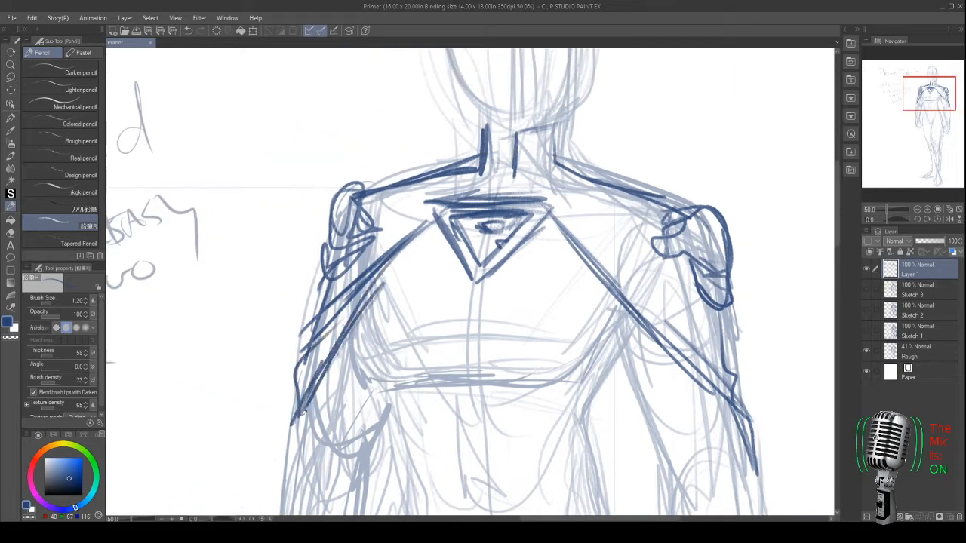
- Draw the lower contour of the chest muscles from armpit to armpit, with a small peak at the centre
left_click_drag(326, 387, 332, 326)
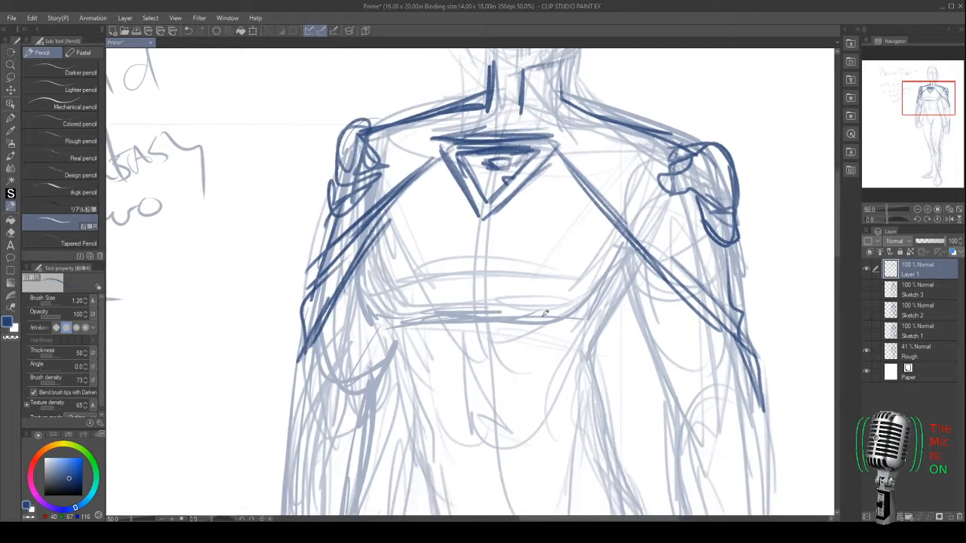
left_click_drag(360, 266, 389, 317)
mouse_move(622, 250)
left_mouse_down()
mouse_move(583, 320)
mouse_move(568, 328)
mouse_move(460, 309)
left_mouse_up()
left_click_drag(553, 311, 458, 309)
left_click_drag(370, 238, 359, 302)
mouse_move(364, 299)
left_mouse_down()
mouse_move(392, 323)
mouse_move(373, 297)
mouse_move(419, 273)
mouse_move(352, 291)
left_mouse_up()
left_click_drag(624, 260, 579, 310)
mouse_move(588, 274)
left_mouse_down()
mouse_move(495, 268)
mouse_move(478, 310)
left_mouse_up()
- Draw the figure's left inner arm line, the central chest line and a horizontal seam across the chest
mouse_move(623, 246)
left_mouse_down()
mouse_move(576, 283)
mouse_move(589, 280)
mouse_move(573, 317)
mouse_move(650, 368)
left_mouse_up()
left_click_drag(636, 273, 672, 423)
mouse_move(467, 289)
left_mouse_down()
mouse_move(453, 311)
mouse_move(382, 321)
left_mouse_up()
mouse_move(472, 227)
left_mouse_down()
mouse_move(453, 292)
mouse_move(363, 282)
left_mouse_up()
mouse_move(460, 296)
left_mouse_down()
mouse_move(480, 316)
mouse_move(579, 317)
left_mouse_up()
left_click_drag(628, 286, 587, 335)
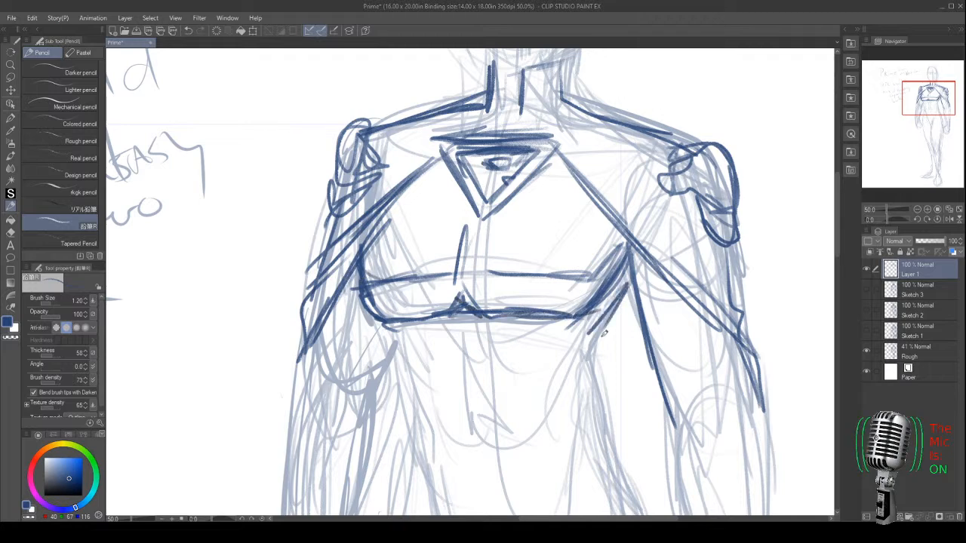
- Add the side muscle line below the figure's left armpit and erase the stray strokes inside it
left_click_drag(628, 303, 588, 367)
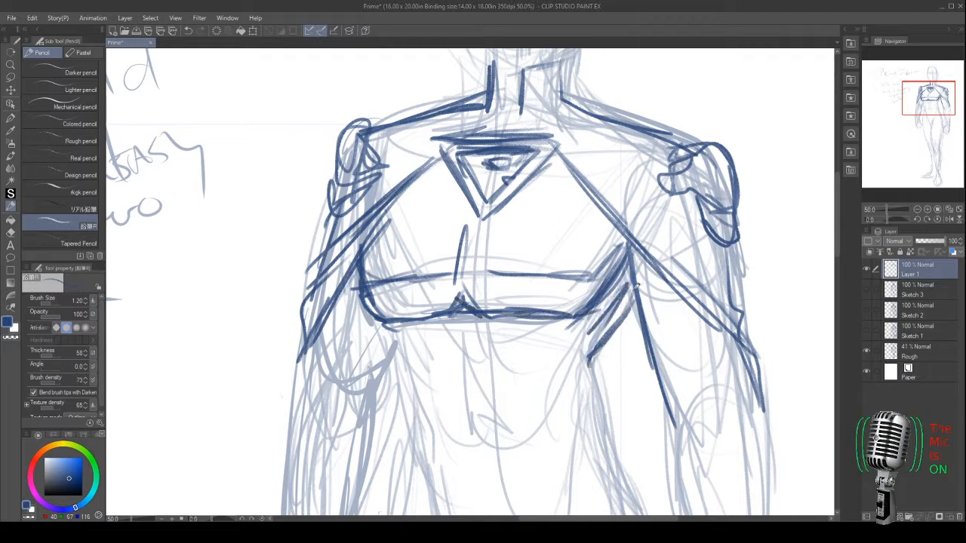
key("e")
left_click_drag(624, 290, 593, 336)
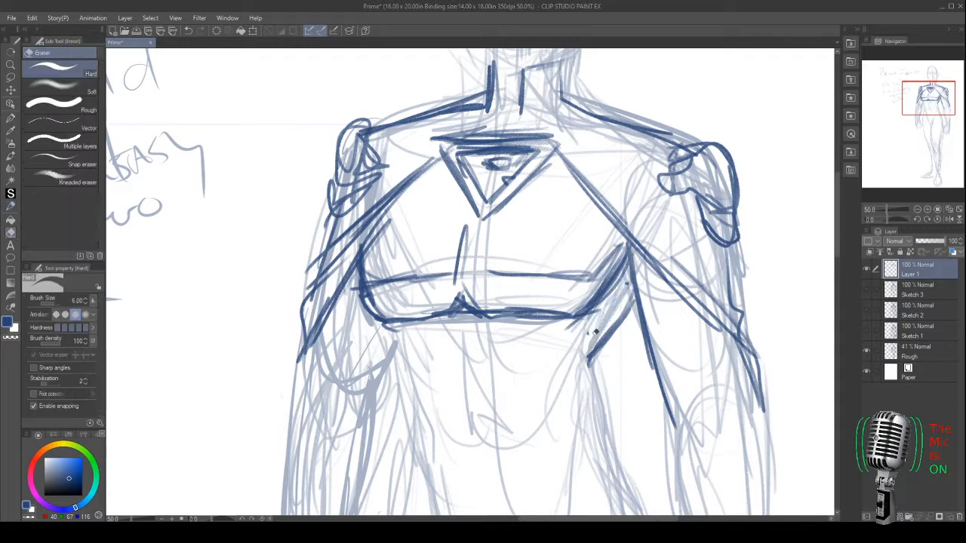
- Draw the figure's right torso side from chest to waist and a centre line down the abdomen
key("p")
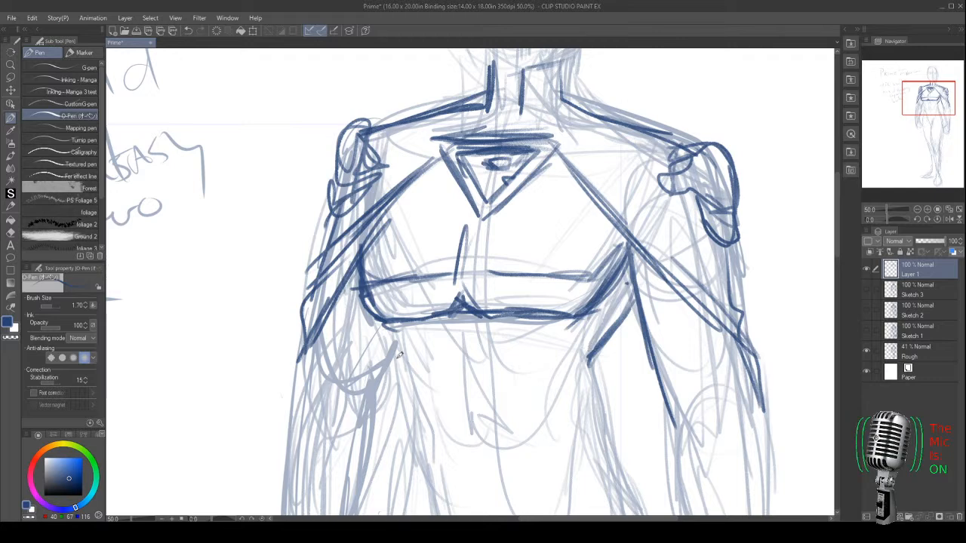
left_click_drag(383, 325, 394, 371)
key("ctrl+z")
key("p")
left_click_drag(383, 323, 406, 385)
left_click_drag(391, 344, 430, 456)
left_click_drag(392, 363, 444, 483)
left_click_drag(464, 357, 481, 479)
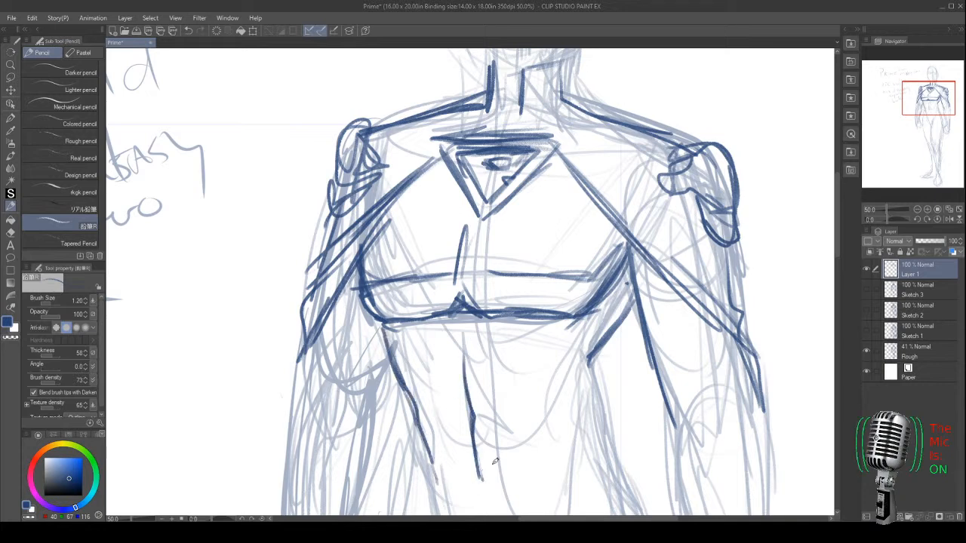
- Sketch the rib, abdominal edge and waist lines on the figure's left side
left_click_drag(580, 354, 545, 433)
left_click_drag(537, 454, 539, 477)
mouse_move(617, 304)
left_mouse_down()
mouse_move(579, 347)
mouse_move(586, 370)
mouse_move(567, 401)
left_mouse_up()
mouse_move(589, 357)
left_mouse_down()
mouse_move(571, 417)
mouse_move(613, 468)
left_mouse_up()
mouse_move(593, 388)
left_mouse_down()
mouse_move(612, 469)
mouse_move(576, 491)
mouse_move(629, 359)
left_mouse_up()
- Draw the figure's right waist and hip contour and strengthen the abdominal edge on the other side
mouse_move(452, 258)
left_mouse_down()
mouse_move(458, 301)
mouse_move(443, 338)
left_mouse_up()
left_click_drag(450, 295, 462, 358)
left_click_drag(462, 367, 457, 345)
mouse_move(450, 255)
left_mouse_down()
mouse_move(455, 332)
mouse_move(436, 383)
mouse_move(429, 477)
left_mouse_up()
left_click_drag(587, 308, 581, 356)
left_click_drag(451, 236, 487, 341)
left_click_drag(505, 234, 510, 243)
mouse_move(487, 204)
left_mouse_down()
mouse_move(522, 267)
mouse_move(432, 191)
mouse_move(449, 225)
left_mouse_up()
mouse_move(414, 136)
left_mouse_down()
mouse_move(407, 165)
mouse_move(443, 219)
mouse_move(507, 216)
left_mouse_up()
mouse_move(427, 225)
left_mouse_down()
mouse_move(489, 211)
mouse_move(604, 226)
left_mouse_up()
left_click_drag(531, 212, 606, 226)
left_click_drag(567, 225, 604, 220)
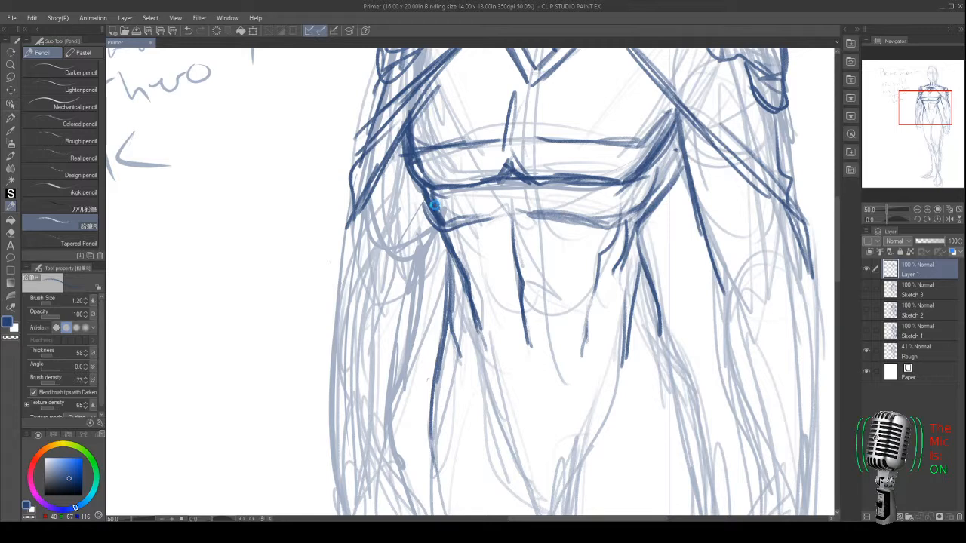
key("ctrl+z")
key("ctrl+z")
key("ctrl+z")
- Darken the figure's right torso edge and extend the abdomen's centre line up toward the chest
left_click_drag(427, 187, 445, 243)
left_click_drag(426, 190, 455, 264)
left_click_drag(423, 186, 470, 289)
left_click_drag(506, 207, 527, 300)
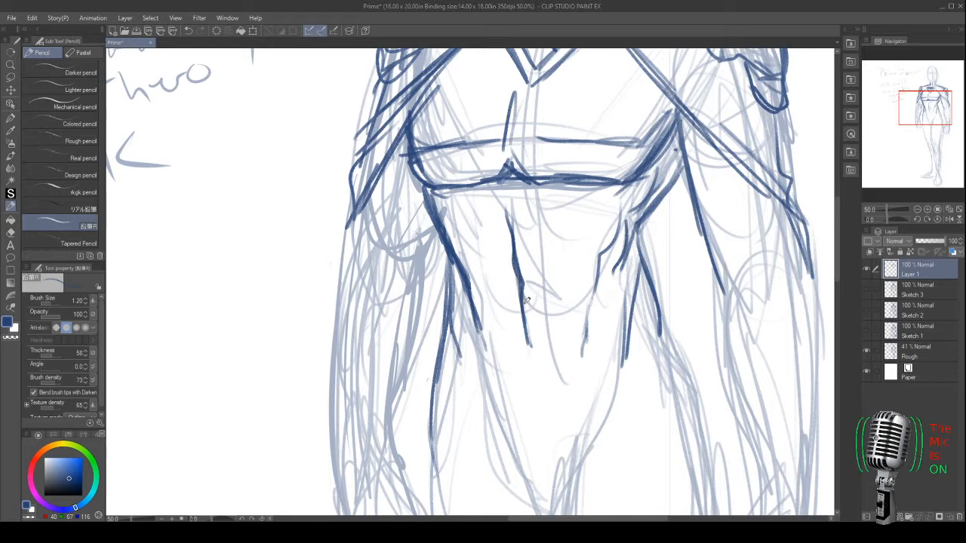
- Thicken the waist and hip lines on both sides and the lower part of the abdomen's centre line
left_click_drag(448, 270, 468, 370)
left_click_drag(634, 225, 643, 308)
mouse_move(636, 273)
left_mouse_down()
mouse_move(643, 308)
mouse_move(661, 320)
left_mouse_up()
left_click_drag(659, 317, 662, 348)
left_click_drag(637, 281, 609, 377)
left_click_drag(459, 330, 479, 362)
left_click_drag(514, 291, 529, 350)
- Erase the excess strokes at the lower end of the abdomen's centre line and redraw it cleanly
key("e")
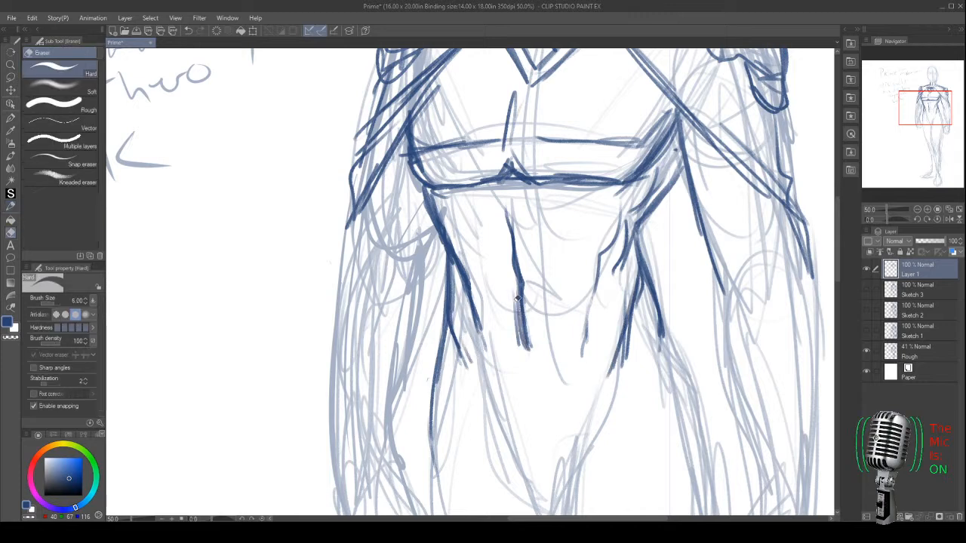
mouse_move(514, 302)
left_mouse_down()
mouse_move(517, 345)
mouse_move(530, 298)
mouse_move(532, 339)
left_mouse_up()
key("p")
key("p")
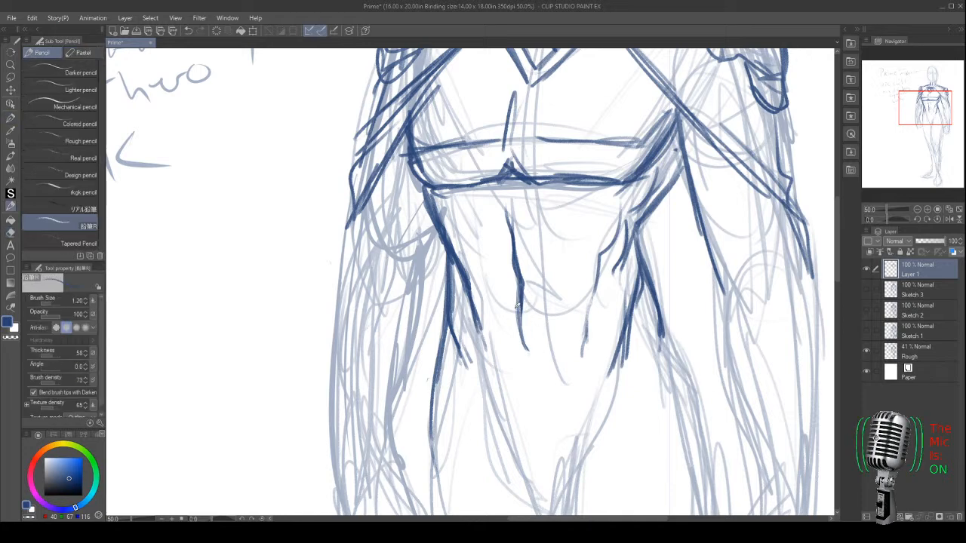
mouse_move(519, 299)
left_mouse_down()
mouse_move(527, 346)
mouse_move(530, 338)
left_mouse_up()
- Sketch a tapering panel shape along the figure's left waist toward the hip
scroll(473, 349, "down", 3)
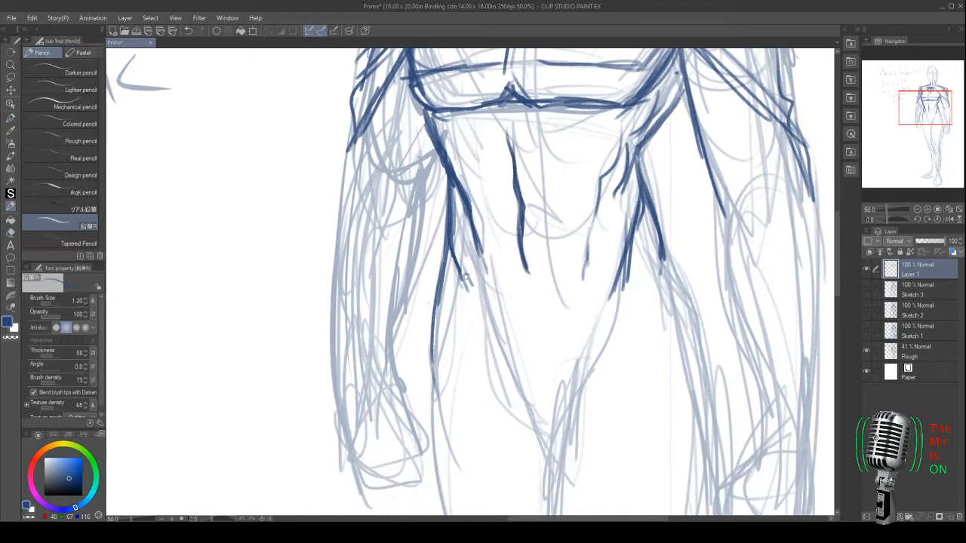
left_click_drag(512, 278, 475, 391)
left_click_drag(596, 296, 575, 405)
left_click_drag(605, 355, 582, 416)
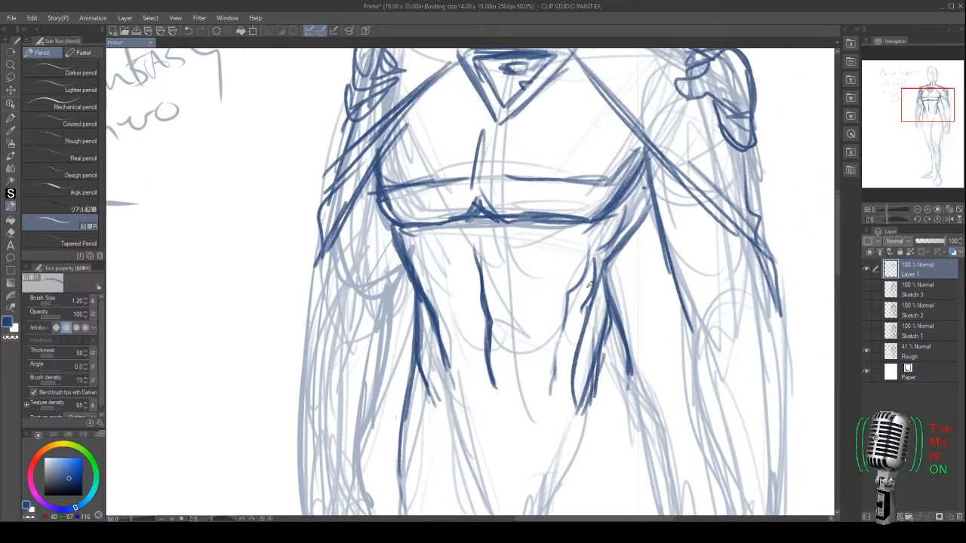
- Form pointed panel shapes at both hips and darken the figure's right waist edge
left_click_drag(432, 314, 444, 393)
left_click_drag(410, 335, 439, 412)
left_click_drag(415, 352, 440, 409)
left_click_drag(625, 341, 589, 427)
left_click_drag(593, 381, 587, 436)
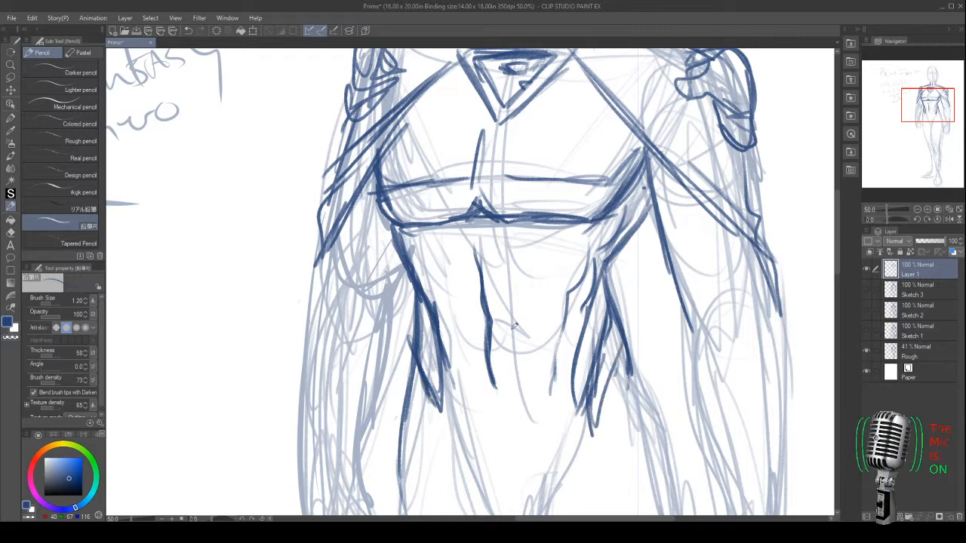
left_click_drag(424, 411, 436, 439)
mouse_move(413, 383)
left_mouse_down()
mouse_move(433, 440)
mouse_move(432, 421)
left_mouse_up()
left_click_drag(425, 262, 444, 332)
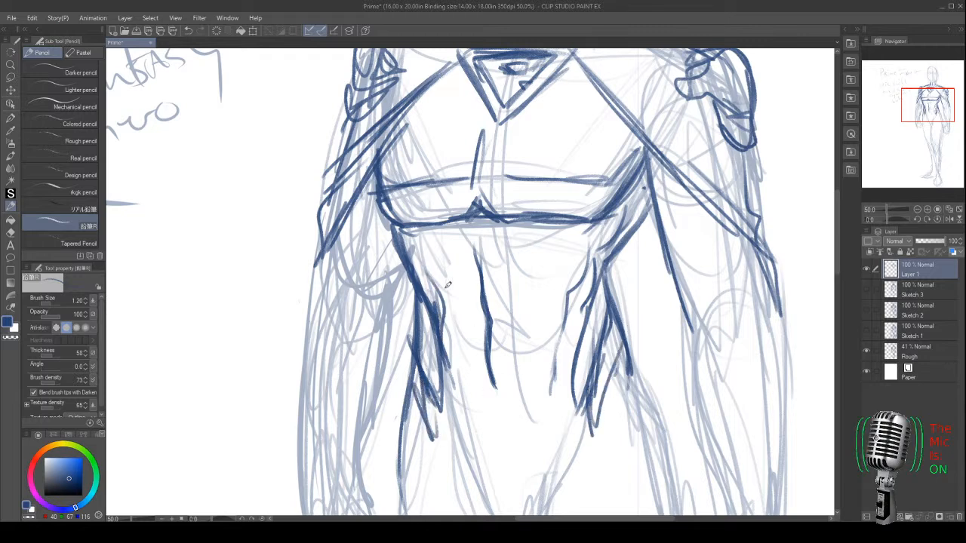
- Reinforce the rib, waist and pointed hip panel lines on the figure's left side
mouse_move(616, 239)
left_mouse_down()
mouse_move(577, 290)
mouse_move(567, 376)
mouse_move(564, 336)
left_mouse_up()
mouse_move(624, 233)
left_mouse_down()
mouse_move(602, 257)
mouse_move(602, 298)
mouse_move(608, 270)
left_mouse_up()
left_click_drag(612, 277, 581, 323)
mouse_move(583, 321)
left_mouse_down()
mouse_move(565, 373)
mouse_move(587, 408)
left_mouse_up()
left_click_drag(589, 343, 572, 421)
left_click_drag(592, 382, 579, 433)
- Draw the outer hip contour down the figure's left side with repeated heavy strokes
mouse_move(628, 349)
left_mouse_down()
mouse_move(641, 415)
mouse_move(658, 445)
left_mouse_up()
left_click_drag(633, 366, 666, 466)
left_click_drag(643, 397, 662, 463)
mouse_move(634, 370)
left_mouse_down()
mouse_move(661, 468)
mouse_move(687, 295)
left_mouse_up()
- Sketch the V-shaped groin lines converging between the thighs
left_click_drag(490, 257, 517, 368)
left_click_drag(487, 278, 543, 381)
mouse_move(577, 256)
left_mouse_down()
mouse_move(544, 396)
mouse_move(545, 447)
left_mouse_up()
mouse_move(484, 250)
left_mouse_down()
mouse_move(523, 362)
mouse_move(554, 398)
mouse_move(530, 392)
left_mouse_up()
left_click_drag(581, 252, 562, 415)
- Darken the hip and outer thigh contour on the figure's left side and draw the outer thigh line of its right leg
mouse_move(647, 172)
left_mouse_down()
mouse_move(675, 235)
mouse_move(699, 397)
left_mouse_up()
left_click_drag(692, 329, 710, 432)
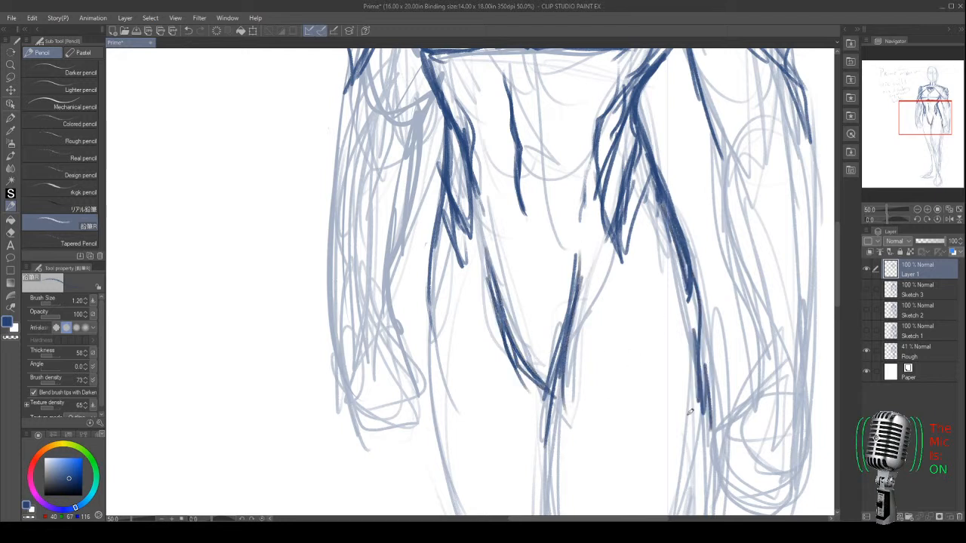
left_click_drag(444, 194, 437, 441)
left_click_drag(446, 246, 461, 504)
left_click_drag(451, 332, 466, 517)
mouse_move(452, 85)
left_mouse_down()
mouse_move(439, 308)
mouse_move(415, 189)
left_mouse_up()
mouse_move(518, 234)
left_mouse_down()
mouse_move(491, 205)
mouse_move(427, 72)
left_mouse_up()
- Sketch the inner forearm line of the figure's left arm and outline a gauntlet with a pointed upper edge at the wrist
mouse_move(645, 185)
left_mouse_down()
mouse_move(646, 250)
mouse_move(605, 302)
mouse_move(577, 214)
mouse_move(616, 365)
mouse_move(672, 325)
mouse_move(626, 361)
left_mouse_up()
mouse_move(676, 317)
left_mouse_down()
mouse_move(602, 367)
mouse_move(627, 390)
left_mouse_up()
mouse_move(685, 344)
left_mouse_down()
mouse_move(623, 407)
mouse_move(612, 441)
mouse_move(673, 439)
left_mouse_up()
left_click_drag(604, 412, 673, 462)
mouse_move(623, 436)
left_mouse_down()
mouse_move(671, 478)
mouse_move(620, 428)
left_mouse_up()
left_click_drag(669, 432, 611, 406)
mouse_move(665, 358)
left_mouse_down()
mouse_move(634, 369)
mouse_move(676, 358)
mouse_move(682, 320)
left_mouse_up()
left_click_drag(680, 321, 675, 458)
left_click_drag(682, 317, 677, 435)
left_click_drag(618, 362, 684, 317)
- Draw the outer contour of the figure's left arm and bring the gauntlet's lower edge to a sharp point
left_click_drag(670, 140, 680, 361)
left_click_drag(683, 276, 669, 477)
left_click_drag(623, 424, 667, 480)
mouse_move(627, 441)
left_mouse_down()
mouse_move(680, 491)
mouse_move(656, 459)
mouse_move(678, 483)
left_mouse_up()
left_click_drag(683, 428, 669, 491)
left_click_drag(641, 442, 671, 489)
left_click_drag(617, 424, 631, 441)
- Add diagonal bands across the gauntlet on the figure's left wrist
mouse_move(626, 361)
left_mouse_down()
mouse_move(630, 438)
mouse_move(622, 427)
mouse_move(669, 432)
left_mouse_up()
left_click_drag(628, 397, 670, 431)
mouse_move(628, 363)
left_mouse_down()
mouse_move(673, 414)
mouse_move(676, 391)
left_mouse_up()
left_click_drag(655, 347, 683, 370)
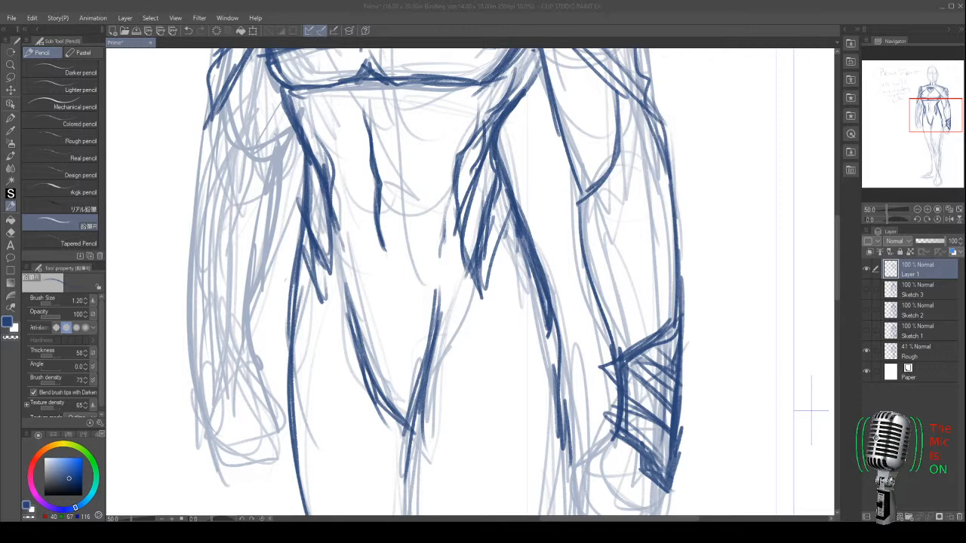
- Sketch the slanted lower cuff edge and inner wrist line on the figure's right arm
left_click_drag(236, 380, 209, 415)
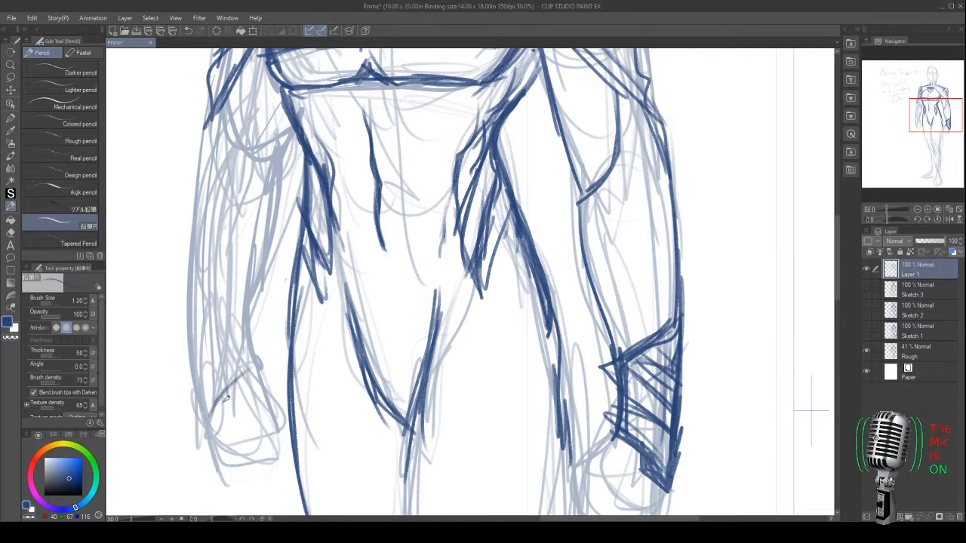
left_click_drag(212, 333, 253, 283)
mouse_move(265, 343)
left_mouse_down()
mouse_move(254, 364)
mouse_move(291, 310)
mouse_move(290, 243)
left_mouse_up()
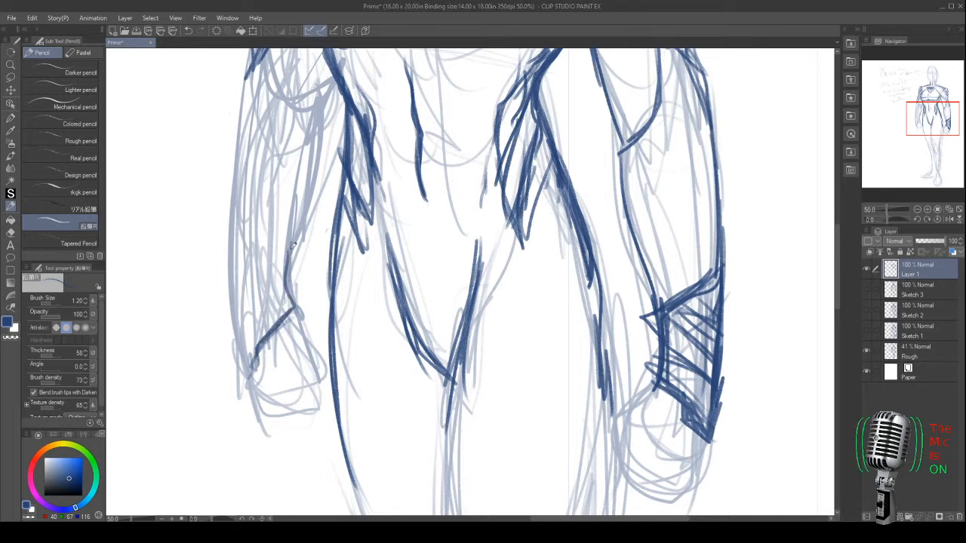
- Draw the upper edge, cross bands and outer side of the gauntlet on the figure's right wrist
mouse_move(223, 213)
left_mouse_down()
mouse_move(294, 243)
mouse_move(285, 248)
left_mouse_up()
left_click_drag(244, 272, 285, 266)
left_click_drag(233, 283, 279, 270)
mouse_move(228, 219)
left_mouse_down()
mouse_move(246, 317)
mouse_move(284, 293)
left_mouse_up()
mouse_move(239, 317)
left_mouse_down()
mouse_move(249, 280)
mouse_move(293, 252)
left_mouse_up()
left_click_drag(228, 252, 282, 240)
mouse_move(231, 272)
left_mouse_down()
mouse_move(243, 297)
mouse_move(246, 348)
left_mouse_up()
left_click_drag(228, 230, 249, 361)
- Draw the curved elbow line of the figure's right arm and its inner forearm contour down to the gauntlet
left_click_drag(453, 226, 482, 345)
left_click_drag(353, 189, 320, 229)
mouse_move(317, 162)
left_mouse_down()
mouse_move(293, 227)
mouse_move(296, 212)
left_mouse_up()
mouse_move(361, 209)
left_mouse_down()
mouse_move(316, 232)
mouse_move(337, 237)
left_mouse_up()
left_click_drag(349, 202, 341, 302)
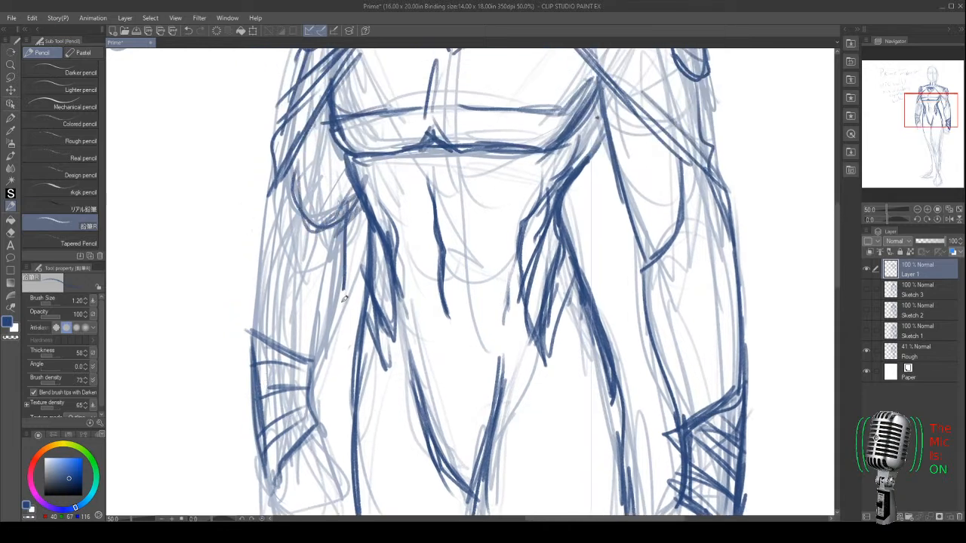
left_click_drag(346, 250, 325, 325)
left_click_drag(348, 291, 311, 351)
left_click_drag(331, 317, 308, 363)
left_click_drag(345, 294, 306, 367)
left_click_drag(311, 332, 296, 349)
- Sketch the outer forearm contour and the inner muscle line of the figure's right arm above the gauntlet
left_click_drag(281, 168, 263, 236)
mouse_move(291, 162)
left_mouse_down()
mouse_move(270, 194)
mouse_move(252, 317)
left_mouse_up()
left_click_drag(261, 246, 251, 343)
left_click_drag(296, 204, 283, 243)
left_click_drag(317, 231, 289, 335)
left_click_drag(311, 255, 285, 343)
left_click_drag(293, 329, 287, 375)
left_click_drag(291, 326, 289, 344)
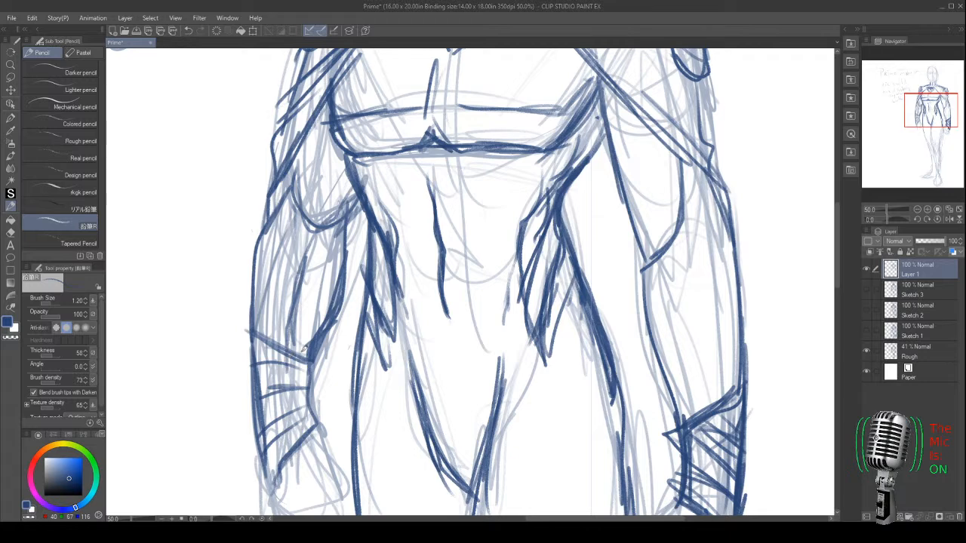
- Darken the inner forearm edge and elbow crease of the figure's left arm, and add crease lines at the right elbow
mouse_move(648, 255)
left_mouse_down()
mouse_move(643, 317)
mouse_move(653, 352)
left_mouse_up()
left_click_drag(654, 352, 667, 370)
left_click_drag(657, 244, 639, 258)
left_click_drag(666, 251, 646, 263)
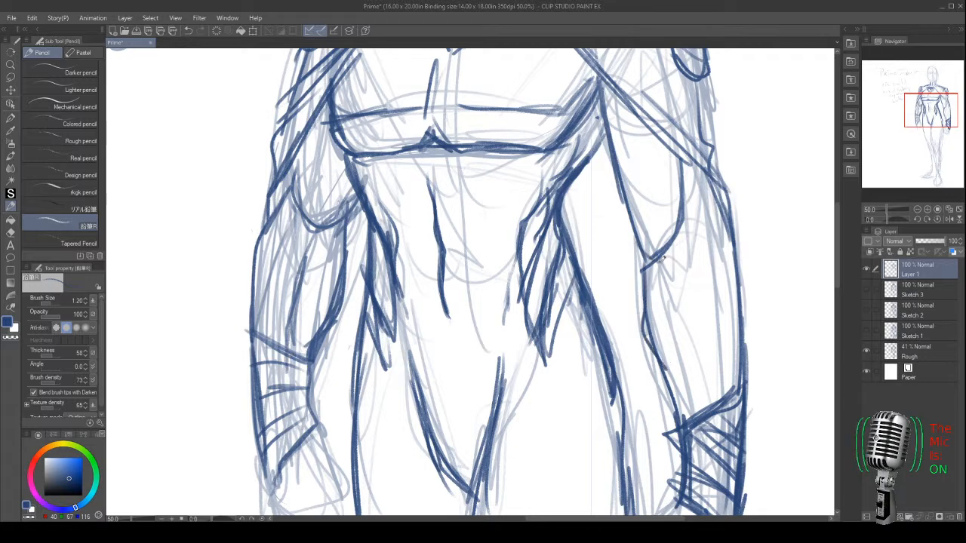
mouse_move(323, 112)
left_mouse_down()
mouse_move(310, 197)
mouse_move(323, 250)
mouse_move(338, 264)
left_mouse_up()
left_click_drag(312, 151, 305, 239)
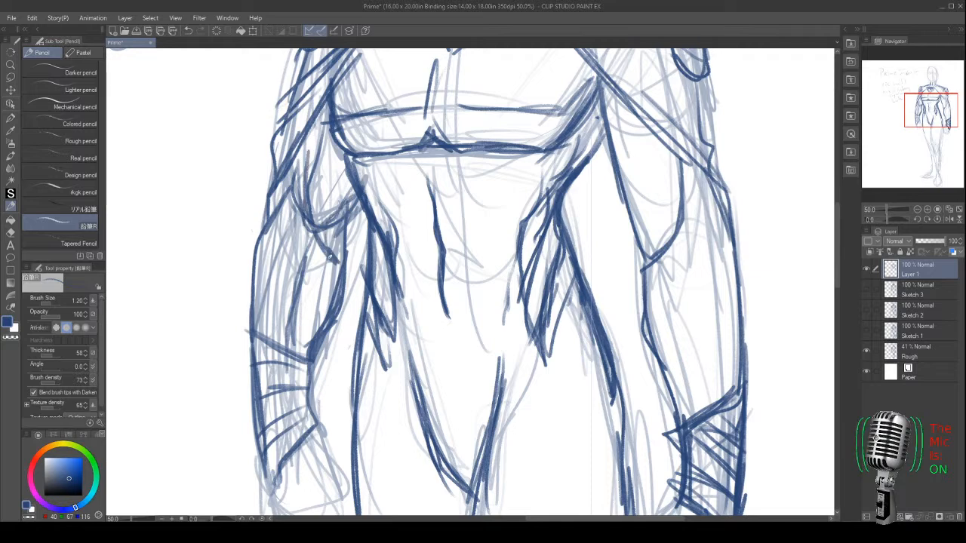
- Form the rounded lower end of the figure's left upper arm with heavy curves meeting at the elbow
left_click_drag(632, 179, 659, 240)
left_click_drag(693, 163, 641, 231)
mouse_move(603, 93)
left_mouse_down()
mouse_move(616, 189)
mouse_move(610, 118)
mouse_move(649, 227)
mouse_move(675, 219)
left_mouse_up()
left_click_drag(694, 166, 669, 231)
- Reinforce the inner forearm contour of the figure's left arm and add a muscle curve converging above the gauntlet
mouse_move(613, 211)
left_mouse_down()
mouse_move(644, 239)
mouse_move(642, 316)
left_mouse_up()
left_click_drag(635, 260, 654, 349)
mouse_move(621, 203)
left_mouse_down()
mouse_move(659, 244)
mouse_move(684, 206)
mouse_move(665, 290)
mouse_move(669, 333)
left_mouse_up()
left_click_drag(666, 330, 678, 370)
left_click_drag(714, 306, 696, 386)
left_click_drag(720, 284, 685, 397)
left_click_drag(657, 341, 682, 414)
left_click_drag(667, 311, 688, 392)
- Add a parallel line inside the figure's left forearm and shade its taper into the gauntlet's top edge
left_click_drag(643, 261, 679, 377)
left_click_drag(671, 341, 676, 359)
left_click_drag(654, 266, 671, 361)
left_click_drag(657, 295, 669, 347)
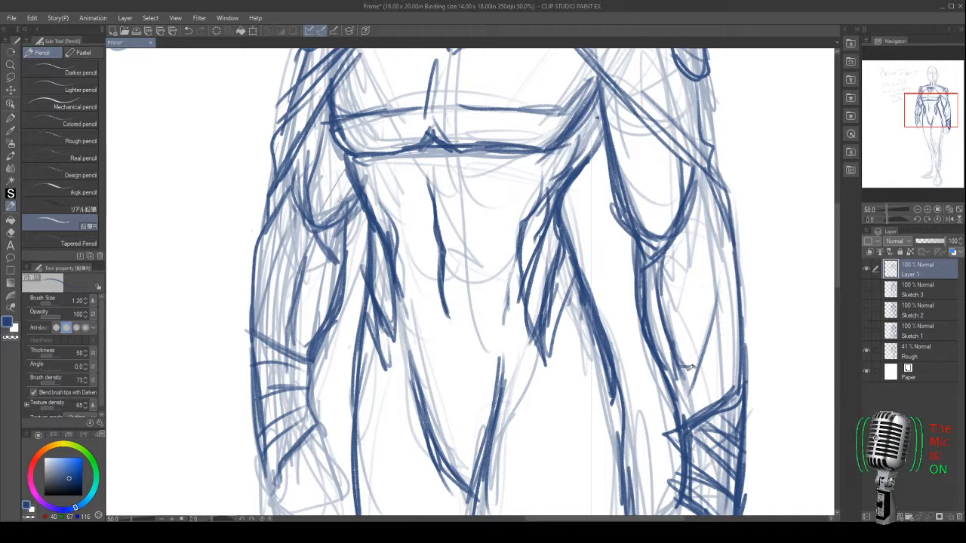
left_click_drag(689, 386, 680, 399)
mouse_move(695, 359)
left_mouse_down()
mouse_move(676, 409)
mouse_move(683, 426)
left_mouse_up()
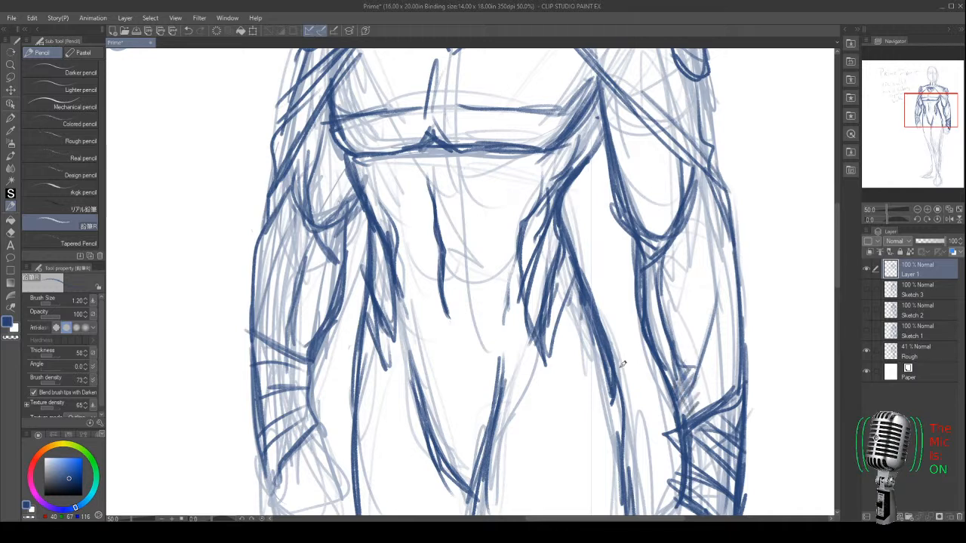
scroll(618, 372, "down", 3)
scroll(377, 284, "down", 1)
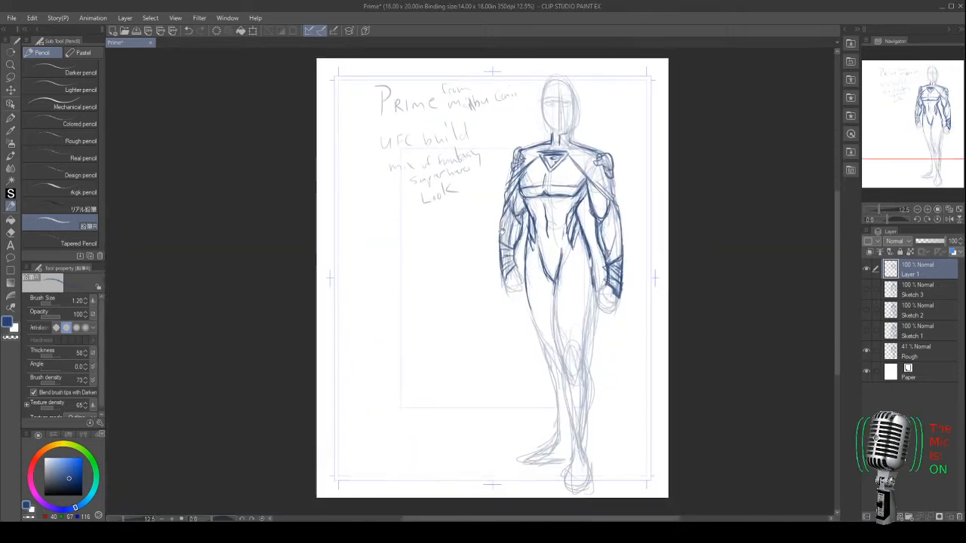
mouse_move(381, 269)
left_mouse_down()
mouse_move(414, 317)
mouse_move(412, 421)
left_mouse_up()
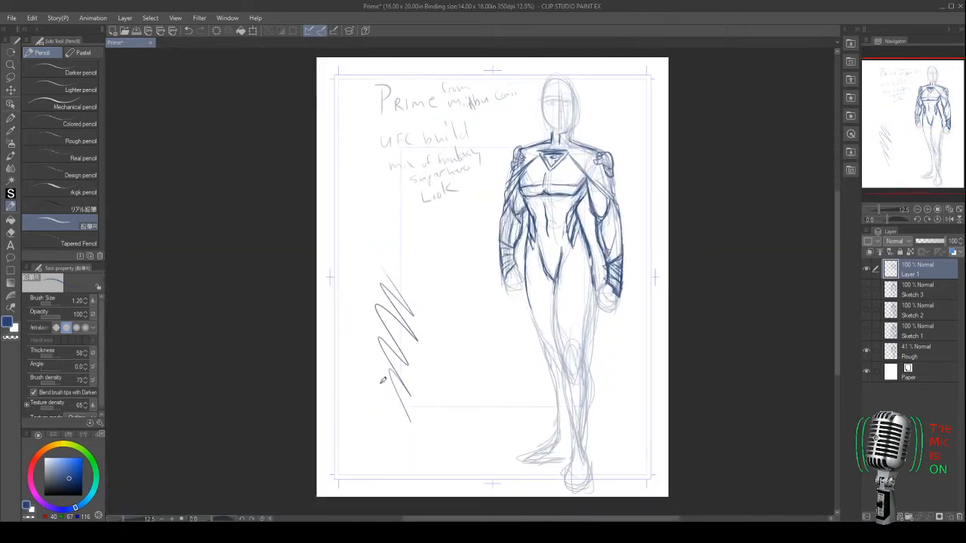
key("ctrl+z")
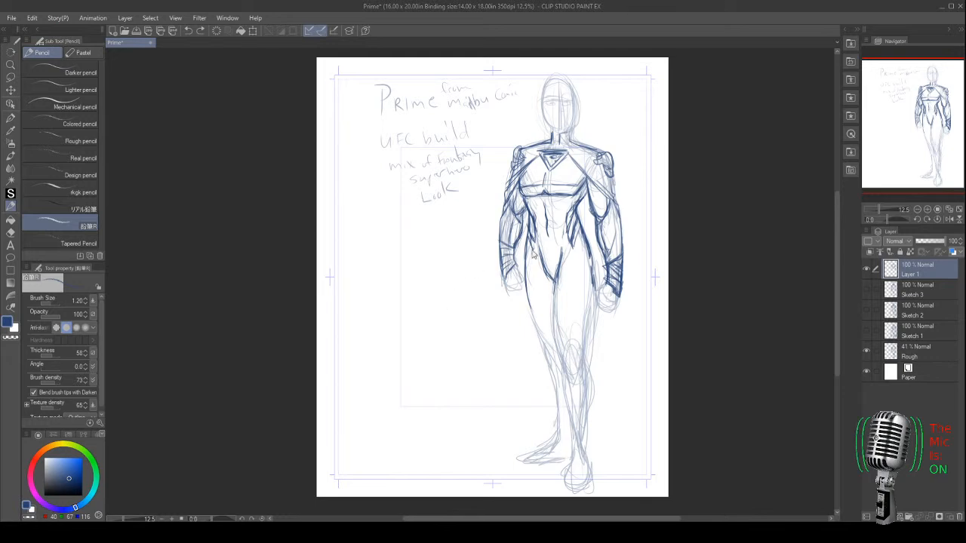
- Darken the shoulder slope between the neck and the shoulder pad on the figure's left side
scroll(526, 264, "up", 4)
left_click_drag(515, 311, 414, 481)
left_click_drag(543, 82, 483, 298)
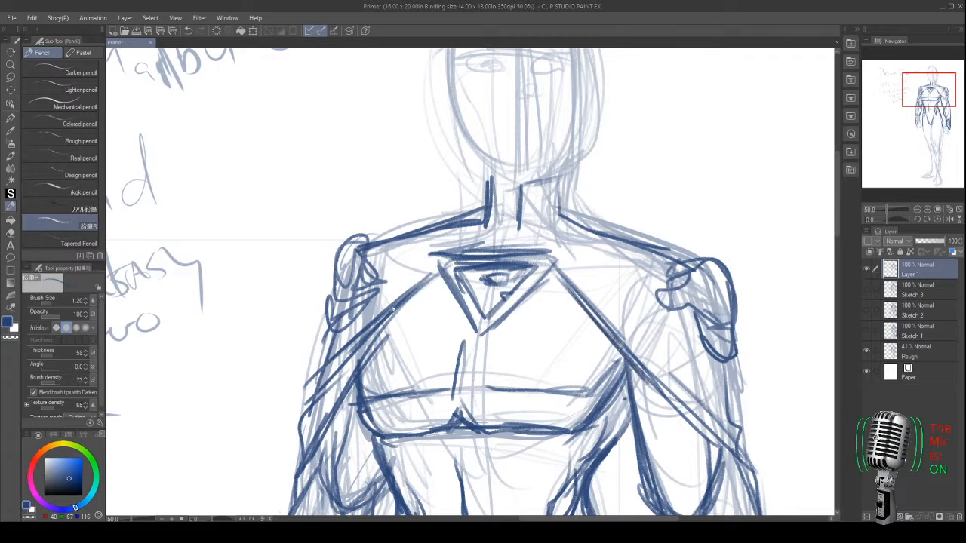
left_click_drag(639, 240, 692, 257)
left_click_drag(589, 233, 690, 262)
- Draw the jawline and the sides and upper edge of a high collar around the neck
mouse_move(529, 185)
left_mouse_down()
mouse_move(554, 294)
mouse_move(505, 328)
left_mouse_up()
left_click_drag(508, 289, 510, 329)
mouse_move(594, 274)
left_mouse_down()
mouse_move(595, 329)
mouse_move(555, 293)
left_mouse_up()
mouse_move(603, 270)
left_mouse_down()
mouse_move(559, 285)
mouse_move(520, 273)
left_mouse_up()
mouse_move(556, 287)
left_mouse_down()
mouse_move(512, 265)
mouse_move(531, 283)
mouse_move(594, 287)
mouse_move(541, 295)
mouse_move(512, 286)
left_mouse_up()
left_click_drag(506, 284, 510, 329)
- Add a small triangular notch with a center seam to the collar front and draw the collar's base line
mouse_move(545, 293)
left_mouse_down()
mouse_move(530, 317)
mouse_move(546, 315)
left_mouse_up()
left_click_drag(545, 311, 568, 297)
mouse_move(547, 310)
left_mouse_down()
mouse_move(570, 294)
mouse_move(540, 319)
mouse_move(548, 343)
mouse_move(613, 334)
left_mouse_up()
left_click_drag(563, 330, 614, 340)
left_click_drag(511, 341, 544, 337)
mouse_move(499, 318)
left_mouse_down()
mouse_move(518, 338)
mouse_move(503, 338)
left_mouse_up()
left_click_drag(500, 335, 619, 335)
left_click_drag(555, 336, 624, 342)
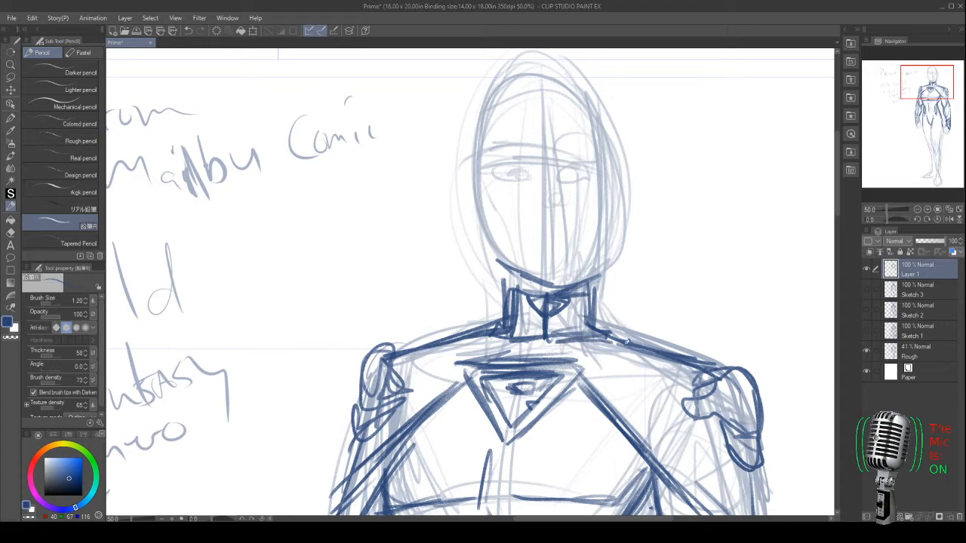
- Darken both side contours of the face
mouse_move(597, 111)
left_mouse_down()
mouse_move(610, 263)
mouse_move(611, 253)
left_mouse_up()
mouse_move(483, 136)
left_mouse_down()
mouse_move(495, 261)
mouse_move(498, 243)
left_mouse_up()
left_click_drag(483, 168, 485, 225)
- Sketch a swept fringe across the forehead and reinforce the hair and cheek edge on the figure's right side
mouse_move(572, 89)
left_mouse_down()
mouse_move(533, 112)
mouse_move(578, 113)
left_mouse_up()
mouse_move(544, 107)
left_mouse_down()
mouse_move(520, 135)
mouse_move(474, 160)
left_mouse_up()
left_click_drag(527, 91, 472, 168)
mouse_move(514, 134)
left_mouse_down()
mouse_move(473, 202)
mouse_move(479, 226)
left_mouse_up()
mouse_move(480, 140)
left_mouse_down()
mouse_move(457, 178)
mouse_move(492, 264)
left_mouse_up()
left_click_drag(485, 198, 504, 295)
left_click_drag(470, 167, 479, 117)
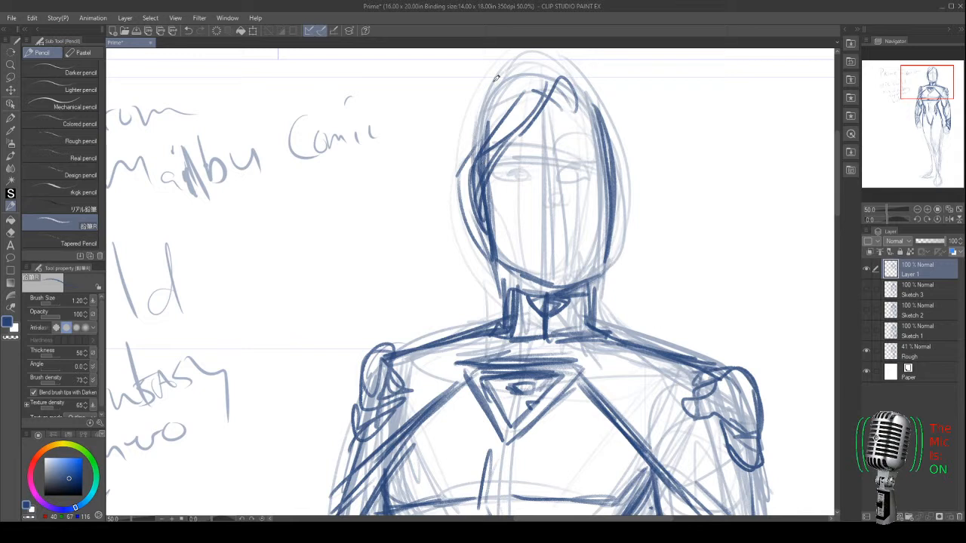
- Draw the crown and the parted hair falling in pointed locks on both sides of the head
left_click_drag(587, 91, 628, 137)
mouse_move(574, 105)
left_mouse_down()
mouse_move(603, 91)
mouse_move(635, 175)
left_mouse_up()
left_click_drag(607, 113, 621, 189)
mouse_move(586, 76)
left_mouse_down()
mouse_move(572, 97)
mouse_move(511, 83)
mouse_move(480, 113)
mouse_move(532, 74)
mouse_move(458, 136)
mouse_move(456, 201)
left_mouse_up()
mouse_move(474, 122)
left_mouse_down()
mouse_move(435, 198)
mouse_move(483, 238)
left_mouse_up()
left_click_drag(581, 75, 646, 150)
left_click_drag(633, 117, 651, 195)
left_click_drag(634, 182, 615, 202)
left_click_drag(642, 155, 640, 201)
mouse_move(643, 167)
left_mouse_down()
mouse_move(600, 274)
mouse_move(482, 256)
left_mouse_up()
- Sketch the facial features: nose, eyes, brows and a straight mouth line
left_click_drag(575, 158, 586, 210)
mouse_move(574, 177)
left_mouse_down()
mouse_move(587, 200)
mouse_move(585, 227)
left_mouse_up()
mouse_move(575, 166)
left_mouse_down()
mouse_move(580, 185)
mouse_move(587, 154)
left_mouse_up()
mouse_move(586, 160)
left_mouse_down()
mouse_move(615, 151)
mouse_move(593, 151)
left_mouse_up()
mouse_move(587, 160)
left_mouse_down()
mouse_move(615, 157)
mouse_move(603, 151)
mouse_move(600, 178)
mouse_move(580, 175)
mouse_move(606, 183)
mouse_move(595, 162)
left_mouse_up()
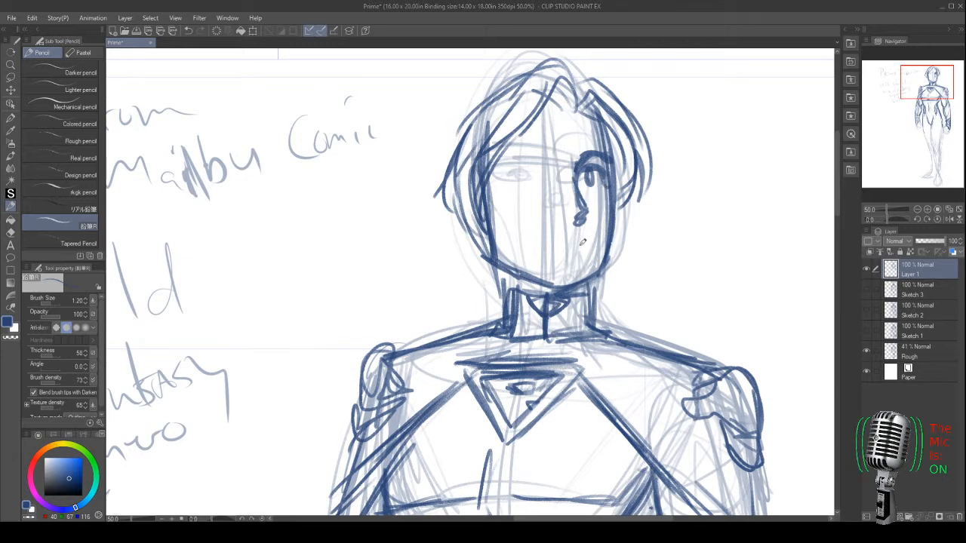
left_click_drag(585, 242, 544, 245)
mouse_move(551, 151)
left_mouse_down()
mouse_move(529, 145)
mouse_move(506, 155)
mouse_move(539, 175)
mouse_move(529, 156)
mouse_move(515, 165)
mouse_move(548, 162)
mouse_move(527, 170)
mouse_move(545, 178)
mouse_move(536, 180)
left_mouse_up()
left_click_drag(554, 161, 548, 166)
key("ctrl+0")
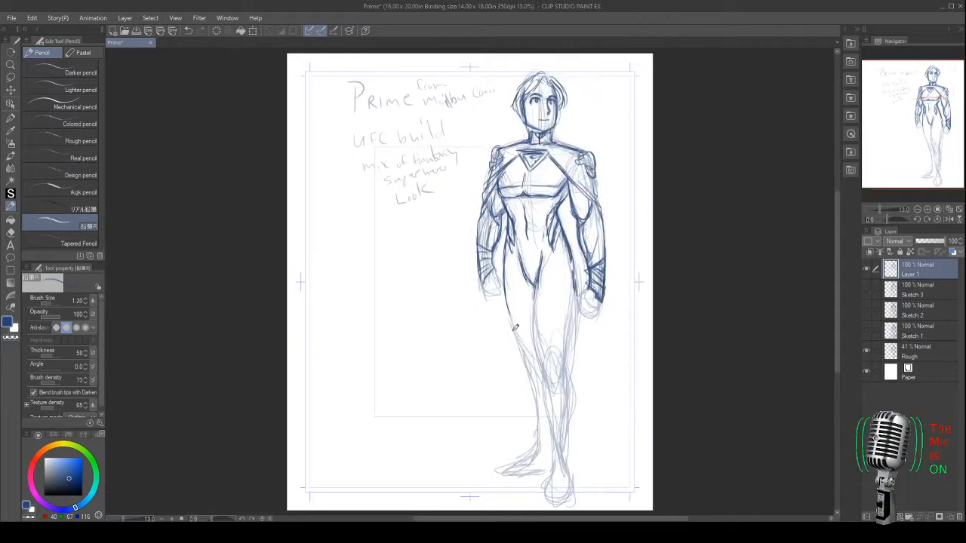
scroll(493, 277, "up", 4)
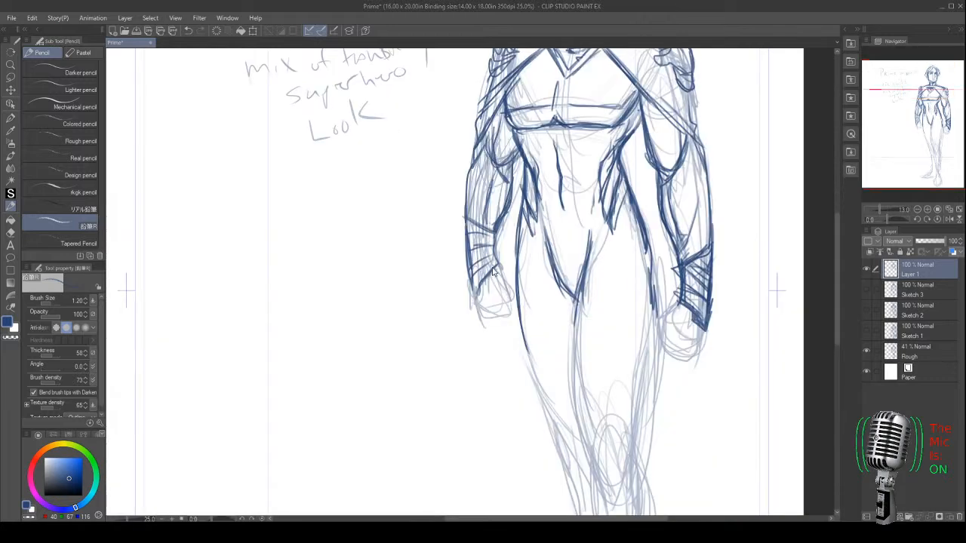
- Sketch the lowered hand below the gauntlet on the figure's right side
mouse_move(516, 277)
left_mouse_down()
mouse_move(515, 313)
mouse_move(469, 317)
mouse_move(476, 327)
mouse_move(498, 300)
mouse_move(497, 286)
mouse_move(516, 305)
mouse_move(485, 327)
left_mouse_up()
mouse_move(477, 285)
left_mouse_down()
mouse_move(469, 320)
mouse_move(495, 331)
left_mouse_up()
left_click_drag(494, 327, 513, 332)
- Draw the clenched fist and its curled fingers below the gauntlet on the figure's left side
left_click_drag(739, 312, 721, 336)
mouse_move(721, 338)
left_mouse_down()
mouse_move(768, 361)
mouse_move(755, 376)
left_mouse_up()
left_click_drag(737, 330, 762, 379)
left_click_drag(740, 306, 719, 330)
mouse_move(726, 311)
left_mouse_down()
mouse_move(750, 347)
mouse_move(720, 346)
left_mouse_up()
mouse_move(747, 323)
left_mouse_down()
mouse_move(719, 348)
mouse_move(747, 371)
mouse_move(723, 377)
mouse_move(736, 380)
mouse_move(719, 346)
mouse_move(737, 339)
left_mouse_up()
left_click_drag(739, 337, 723, 356)
left_click_drag(739, 319, 733, 348)
left_click_drag(762, 361, 738, 367)
- Draw the hip, thigh and knee contours of the figure's left leg over the rough
left_click_drag(656, 345, 642, 255)
left_click_drag(702, 170, 692, 261)
left_click_drag(700, 211, 673, 382)
left_click_drag(696, 245, 669, 446)
left_click_drag(662, 348, 667, 456)
left_click_drag(596, 210, 604, 398)
left_click_drag(596, 324, 630, 412)
left_click_drag(590, 261, 624, 462)
left_click_drag(646, 354, 627, 430)
left_click_drag(664, 291, 628, 427)
left_click_drag(651, 388, 631, 439)
left_click_drag(663, 280, 654, 336)
mouse_move(661, 305)
left_mouse_down()
mouse_move(629, 412)
mouse_move(636, 434)
left_mouse_up()
left_click_drag(663, 278, 648, 377)
- Draw the contours of the figure's right leg and reinforce the knee area where the legs cross
mouse_move(521, 223)
left_mouse_down()
mouse_move(556, 336)
mouse_move(596, 399)
left_mouse_up()
mouse_move(520, 241)
left_mouse_down()
mouse_move(557, 394)
mouse_move(584, 435)
left_mouse_up()
left_click_drag(532, 269, 563, 423)
left_click_drag(545, 352, 579, 448)
left_click_drag(649, 268, 662, 284)
left_click_drag(690, 249, 658, 285)
left_click_drag(661, 275, 626, 419)
left_click_drag(539, 291, 578, 400)
mouse_move(636, 382)
left_mouse_down()
mouse_move(628, 323)
mouse_move(651, 377)
left_mouse_up()
left_click_drag(632, 343, 650, 408)
mouse_move(615, 328)
left_mouse_down()
mouse_move(604, 388)
mouse_move(634, 411)
mouse_move(643, 436)
mouse_move(632, 441)
mouse_move(641, 441)
left_mouse_up()
left_click_drag(568, 344, 583, 441)
- Sketch the calves, shins and ankles of both legs over the rough
left_click_drag(592, 391, 564, 266)
left_click_drag(635, 211, 638, 458)
left_click_drag(585, 293, 600, 462)
mouse_move(558, 306)
left_mouse_down()
mouse_move(573, 426)
mouse_move(545, 457)
left_mouse_up()
mouse_move(571, 383)
left_mouse_down()
mouse_move(578, 411)
mouse_move(517, 465)
left_mouse_up()
mouse_move(557, 299)
left_mouse_down()
mouse_move(577, 427)
mouse_move(520, 473)
mouse_move(519, 326)
left_mouse_up()
mouse_move(620, 300)
left_mouse_down()
mouse_move(633, 340)
mouse_move(634, 419)
left_mouse_up()
mouse_move(591, 321)
left_mouse_down()
mouse_move(576, 384)
mouse_move(599, 454)
left_mouse_up()
mouse_move(630, 385)
left_mouse_down()
mouse_move(631, 430)
mouse_move(574, 441)
left_mouse_up()
left_click_drag(586, 319, 595, 370)
left_click_drag(623, 308, 637, 376)
left_click_drag(602, 351, 618, 361)
mouse_move(590, 320)
left_mouse_down()
mouse_move(588, 356)
mouse_move(592, 346)
mouse_move(596, 361)
mouse_move(625, 348)
left_mouse_up()
left_click_drag(618, 313, 634, 403)
- Sketch the figure's right foot turned outward, with its instep, toes and sole
mouse_move(567, 293)
left_mouse_down()
mouse_move(545, 332)
mouse_move(563, 349)
mouse_move(530, 378)
mouse_move(470, 373)
left_mouse_up()
mouse_move(537, 332)
left_mouse_down()
mouse_move(491, 349)
mouse_move(504, 344)
left_mouse_up()
left_click_drag(580, 373, 464, 384)
mouse_move(498, 347)
left_mouse_down()
mouse_move(458, 370)
mouse_move(518, 346)
mouse_move(558, 311)
left_mouse_up()
left_click_drag(569, 265, 550, 191)
- Darken the inner and outer contours of both legs around the knees and lower legs
left_click_drag(550, 190, 525, 323)
left_click_drag(608, 261, 620, 332)
left_click_drag(610, 287, 601, 417)
left_click_drag(612, 309, 604, 453)
left_click_drag(608, 265, 601, 384)
left_click_drag(551, 287, 572, 425)
left_click_drag(565, 302, 572, 441)
left_click_drag(625, 206, 604, 360)
left_click_drag(622, 257, 600, 400)
left_click_drag(627, 231, 609, 336)
left_click_drag(549, 263, 551, 333)
left_click_drag(594, 195, 586, 303)
left_click_drag(593, 315, 577, 397)
left_click_drag(604, 219, 595, 367)
left_click_drag(604, 299, 582, 397)
left_click_drag(585, 166, 582, 260)
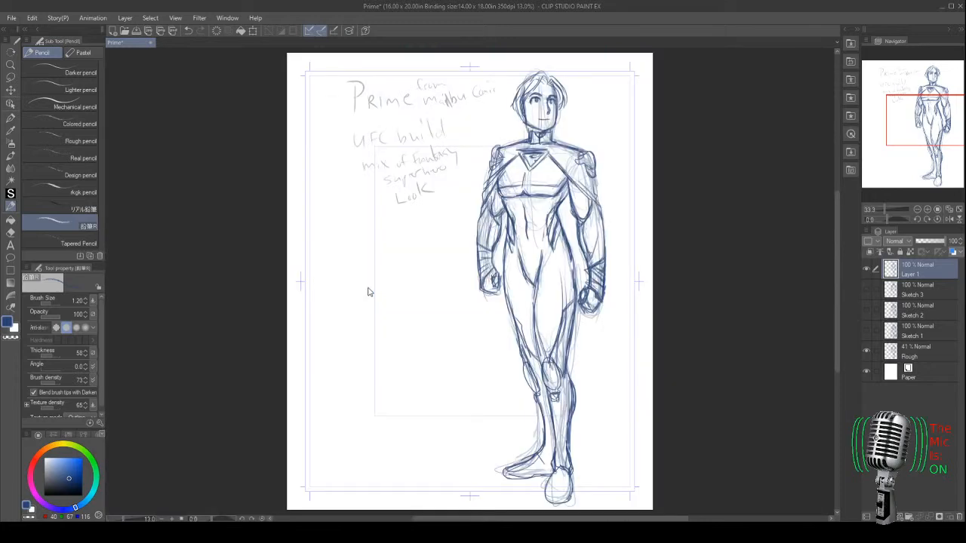
- Sketch a long cape behind the figure, with straight edges on both sides and a hem near the ankles
key("ctrl+0")
mouse_move(483, 287)
left_mouse_down()
mouse_move(495, 439)
mouse_move(530, 440)
left_mouse_up()
left_click_drag(602, 296, 609, 427)
left_click_drag(600, 205, 610, 450)
left_click_drag(484, 199, 468, 404)
left_click_drag(478, 316, 473, 447)
left_click_drag(473, 373, 474, 453)
mouse_move(612, 261)
left_mouse_down()
mouse_move(617, 456)
mouse_move(472, 447)
mouse_move(564, 445)
mouse_move(620, 450)
mouse_move(468, 448)
left_mouse_up()
left_click_drag(478, 289, 474, 408)
left_click_drag(477, 273, 476, 448)
left_click_drag(480, 297, 472, 469)
left_click_drag(478, 258, 470, 404)
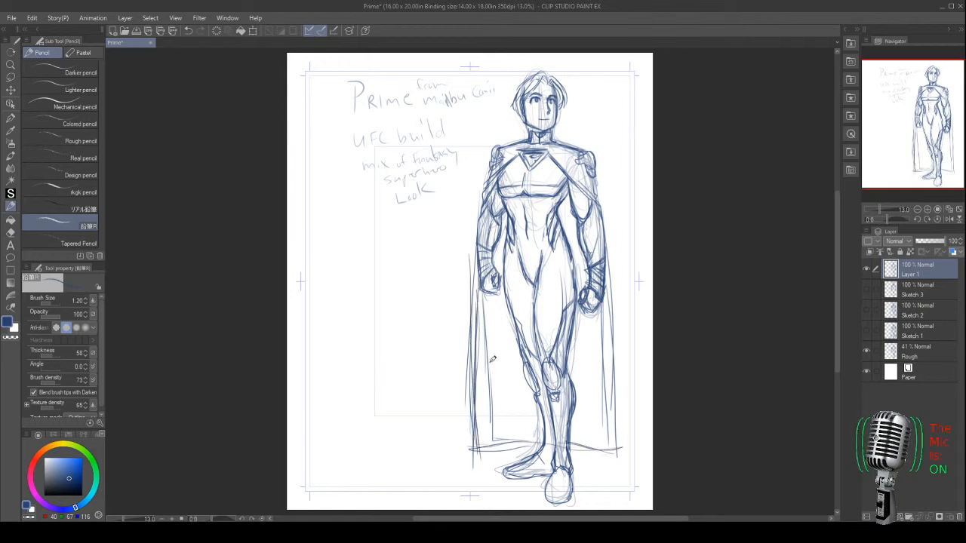
- Erase the inner fold line and the stray marks along the cape's hem on the figure's right side
key("e")
mouse_move(494, 335)
left_mouse_down()
mouse_move(493, 424)
mouse_move(487, 301)
left_mouse_up()
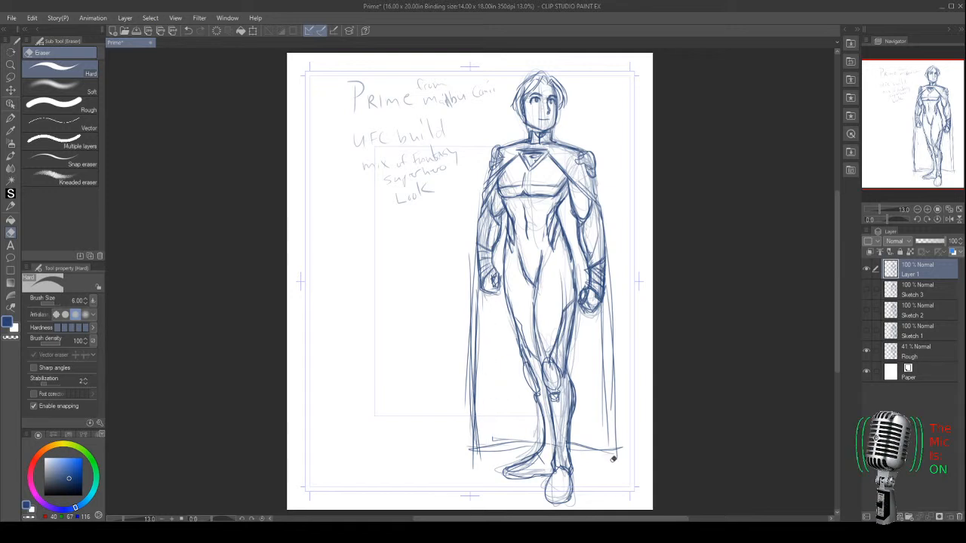
left_click_drag(524, 445, 467, 454)
- Redraw the cape's hem and side edge on the figure's right and extend its other edge up to the shoulder
key("p")
left_click_drag(537, 441, 474, 447)
left_click_drag(480, 272, 479, 445)
mouse_move(607, 215)
left_mouse_down()
mouse_move(614, 309)
mouse_move(616, 300)
left_mouse_up()
left_click_drag(596, 172, 604, 198)
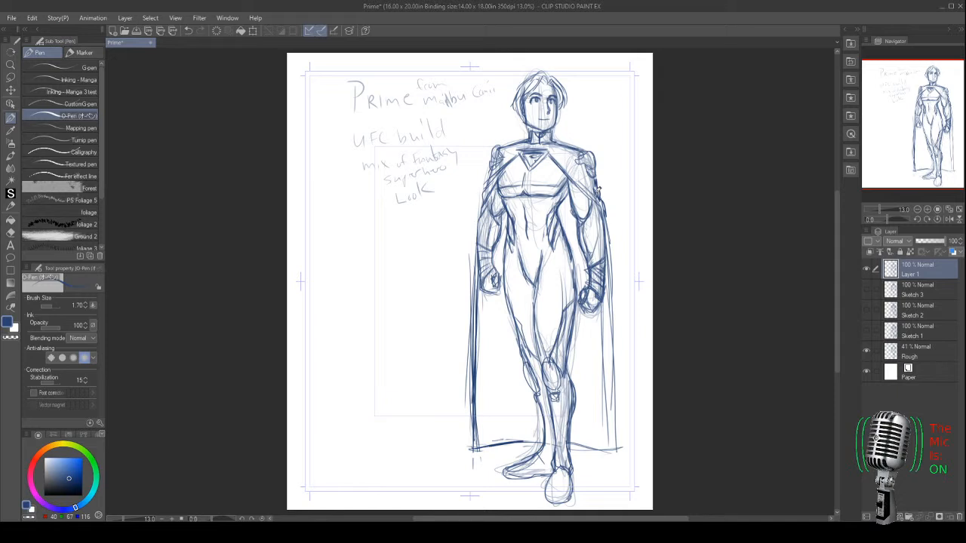
key("p")
mouse_move(583, 183)
left_mouse_down()
mouse_move(607, 203)
mouse_move(622, 320)
mouse_move(612, 325)
left_mouse_up()
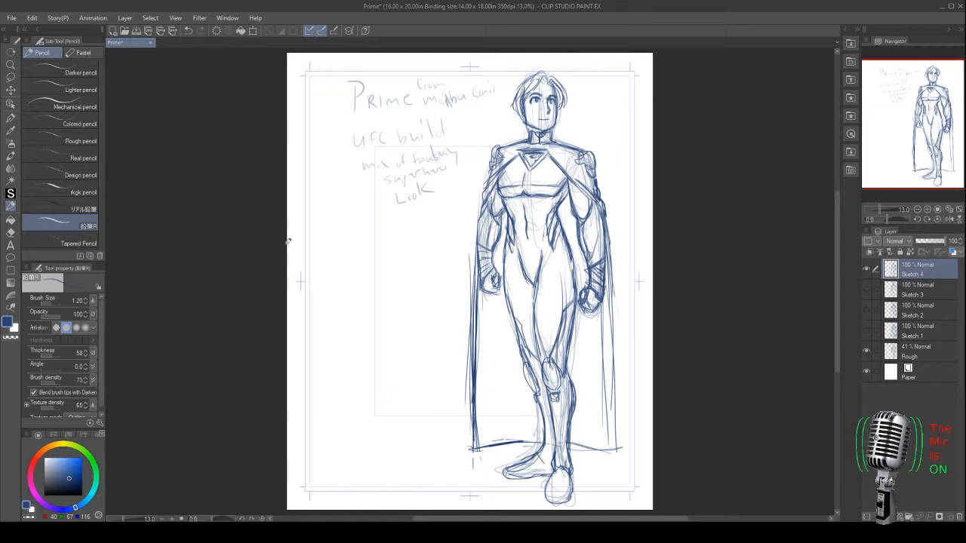
- Save the Prime drawing and close it
key("ctrl+s")
left_click(152, 44)
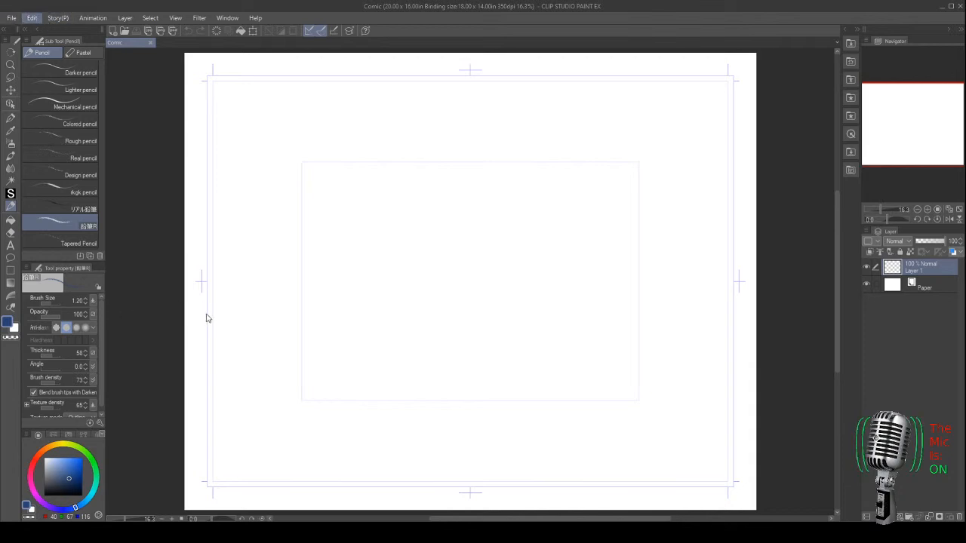
- Turn the blank Comic canvas to portrait format, 16 by 20 inches
left_click(207, 317)
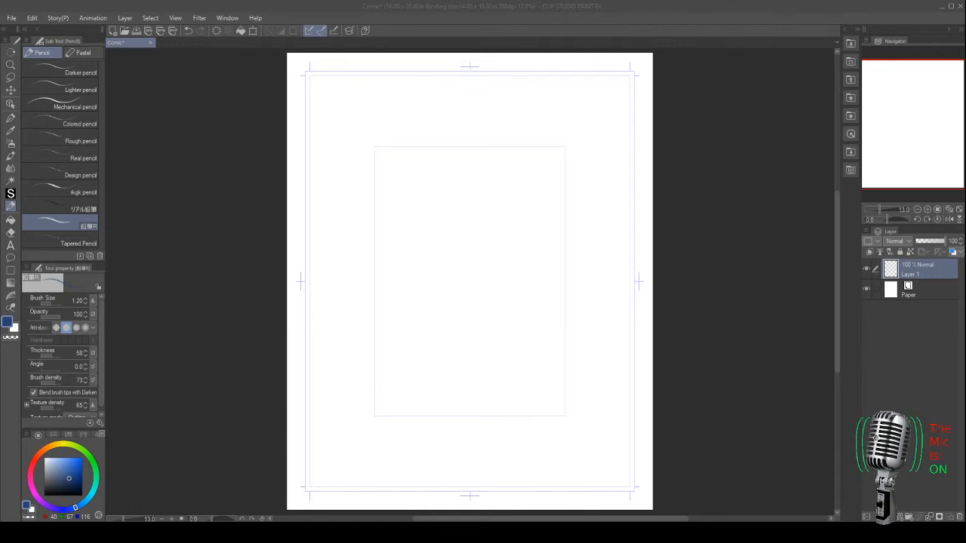
left_click(279, 337)
left_click(511, 222)
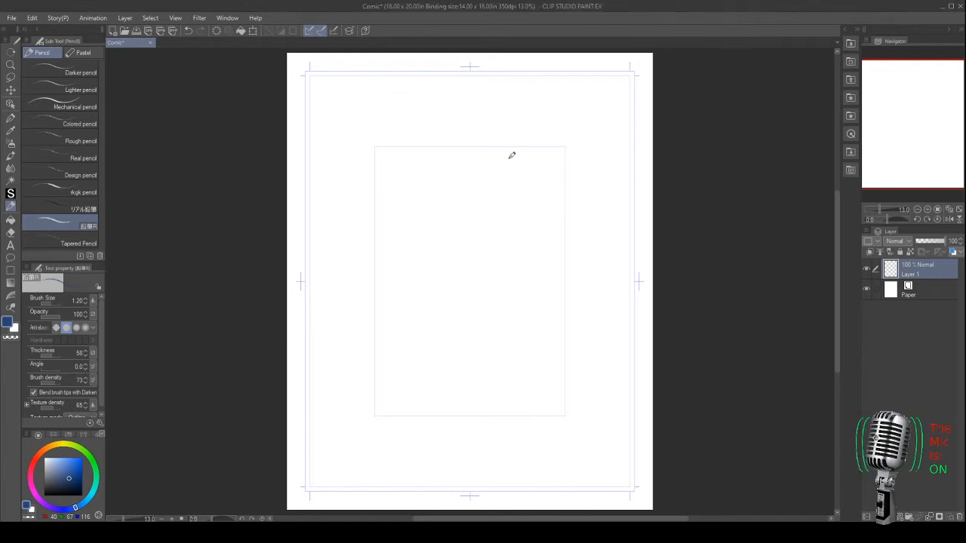
- Rough in an oval head with crossed face guidelines and a neck, raising the pencil's brush size to 1.50
mouse_move(525, 103)
left_mouse_down()
mouse_move(535, 166)
mouse_move(514, 166)
mouse_move(506, 125)
mouse_move(526, 136)
mouse_move(503, 136)
left_mouse_up()
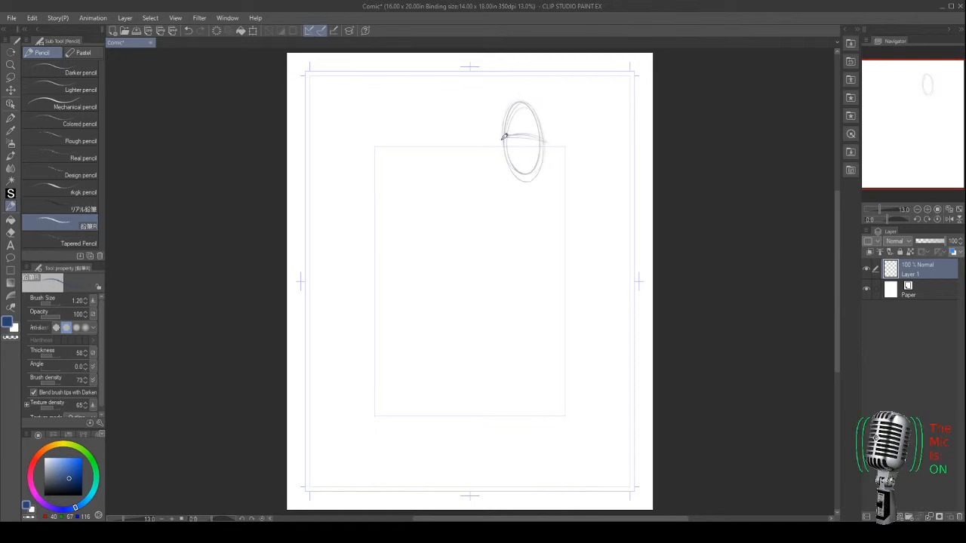
left_click_drag(526, 104, 521, 189)
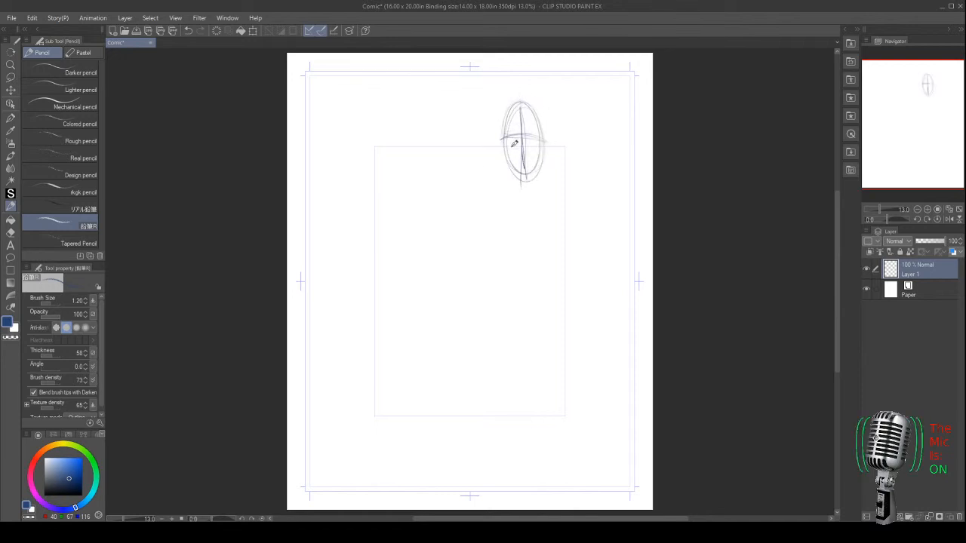
key("]")
mouse_move(528, 106)
left_mouse_down()
mouse_move(529, 162)
mouse_move(536, 113)
mouse_move(518, 101)
mouse_move(514, 164)
mouse_move(538, 162)
mouse_move(530, 170)
mouse_move(501, 136)
mouse_move(541, 124)
mouse_move(509, 109)
mouse_move(544, 154)
mouse_move(504, 132)
mouse_move(544, 133)
mouse_move(514, 171)
mouse_move(537, 197)
mouse_move(521, 197)
mouse_move(536, 189)
mouse_move(518, 172)
mouse_move(538, 185)
mouse_move(524, 207)
mouse_move(541, 197)
mouse_move(496, 201)
mouse_move(549, 216)
mouse_move(530, 263)
left_mouse_up()
- Rough in the shoulder line, tapered ribcage, waist oval and tilted hips below the head
mouse_move(554, 195)
left_mouse_down()
mouse_move(521, 274)
mouse_move(493, 234)
mouse_move(492, 249)
left_mouse_up()
left_click_drag(495, 198, 518, 268)
mouse_move(518, 210)
left_mouse_down()
mouse_move(511, 281)
mouse_move(549, 307)
left_mouse_up()
mouse_move(520, 258)
left_mouse_down()
mouse_move(525, 303)
mouse_move(563, 312)
left_mouse_up()
mouse_move(516, 279)
left_mouse_down()
mouse_move(500, 352)
mouse_move(547, 356)
mouse_move(501, 320)
mouse_move(504, 355)
left_mouse_up()
left_click_drag(542, 355, 531, 273)
mouse_move(550, 308)
left_mouse_down()
mouse_move(576, 339)
mouse_move(571, 367)
left_mouse_up()
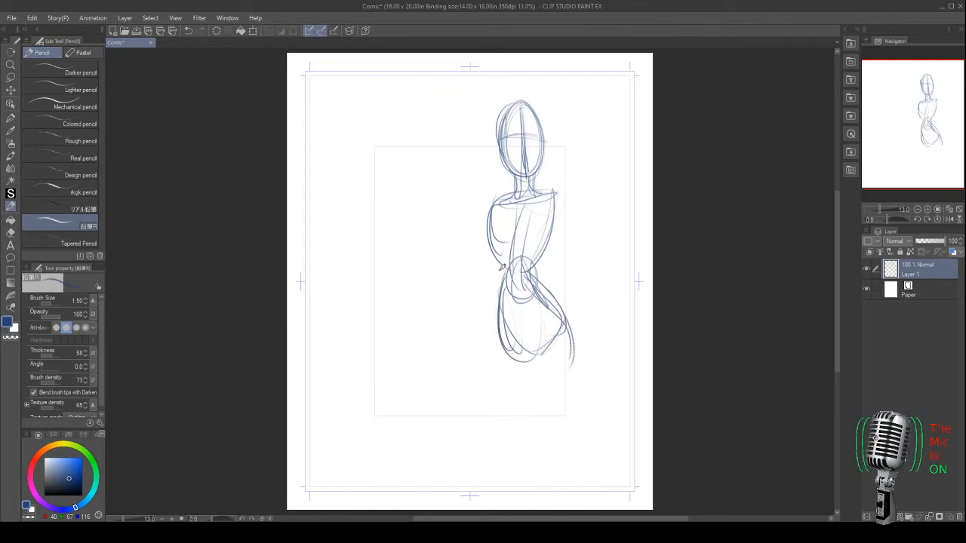
- Connect the torso to the hips with curved side and waist contours
left_click_drag(499, 208, 500, 310)
left_click_drag(544, 234, 563, 305)
left_click_drag(533, 271, 575, 317)
mouse_move(545, 280)
left_mouse_down()
mouse_move(578, 314)
mouse_move(578, 336)
mouse_move(573, 314)
mouse_move(539, 358)
left_mouse_up()
- Rough in both thighs, one leg stepping out to the side and the other standing straight
left_click_drag(504, 316, 463, 429)
left_click_drag(487, 362, 473, 442)
left_click_drag(580, 337, 572, 420)
left_click_drag(560, 329, 533, 415)
left_click_drag(545, 344, 524, 461)
mouse_move(531, 360)
left_mouse_down()
mouse_move(520, 391)
mouse_move(456, 469)
left_mouse_up()
left_click_drag(495, 338, 443, 445)
left_click_drag(529, 357, 539, 462)
left_click_drag(575, 344, 553, 466)
left_click_drag(535, 355, 540, 469)
left_click_drag(577, 370, 560, 480)
left_click_drag(533, 400, 541, 483)
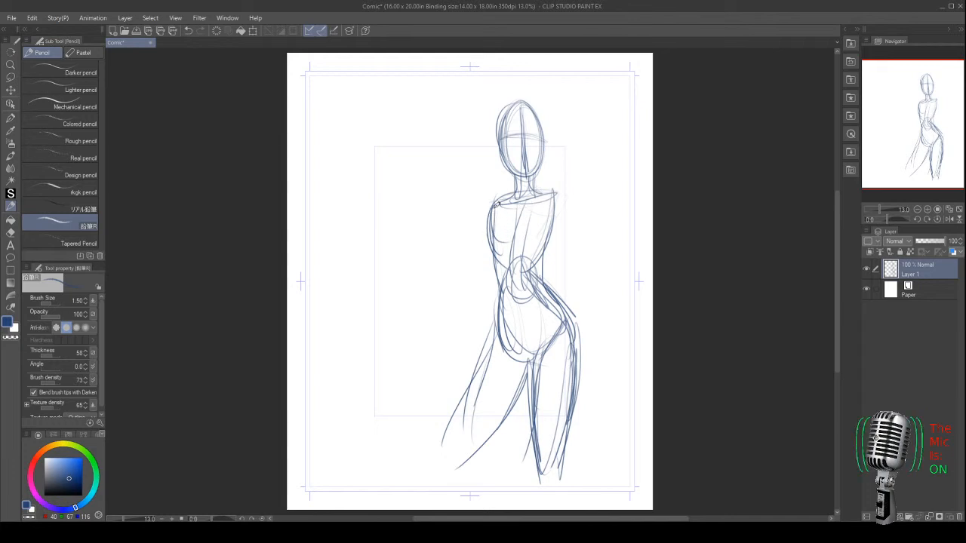
- Sketch the bust shapes and reinforce the side of the torso and the hip
mouse_move(492, 209)
left_mouse_down()
mouse_move(476, 235)
mouse_move(488, 261)
left_mouse_up()
mouse_move(490, 217)
left_mouse_down()
mouse_move(475, 257)
mouse_move(491, 264)
mouse_move(538, 235)
mouse_move(526, 271)
mouse_move(515, 219)
mouse_move(504, 260)
mouse_move(541, 221)
mouse_move(489, 267)
mouse_move(472, 260)
mouse_move(479, 230)
mouse_move(499, 276)
mouse_move(507, 347)
left_mouse_up()
mouse_move(519, 309)
left_mouse_down()
mouse_move(502, 285)
mouse_move(527, 363)
mouse_move(550, 284)
mouse_move(553, 348)
mouse_move(581, 345)
mouse_move(569, 432)
left_mouse_up()
- Darken the contours of both legs and extend them downward past the knees
left_click_drag(583, 347, 557, 465)
left_click_drag(498, 311, 447, 437)
left_click_drag(468, 380, 464, 455)
left_click_drag(513, 388, 468, 457)
left_click_drag(512, 408, 455, 477)
left_click_drag(484, 363, 444, 469)
left_click_drag(452, 448, 424, 489)
left_click_drag(483, 366, 444, 478)
left_click_drag(503, 329, 451, 465)
left_click_drag(521, 372, 472, 471)
mouse_move(545, 290)
left_mouse_down()
mouse_move(531, 398)
mouse_move(542, 373)
mouse_move(536, 490)
left_mouse_up()
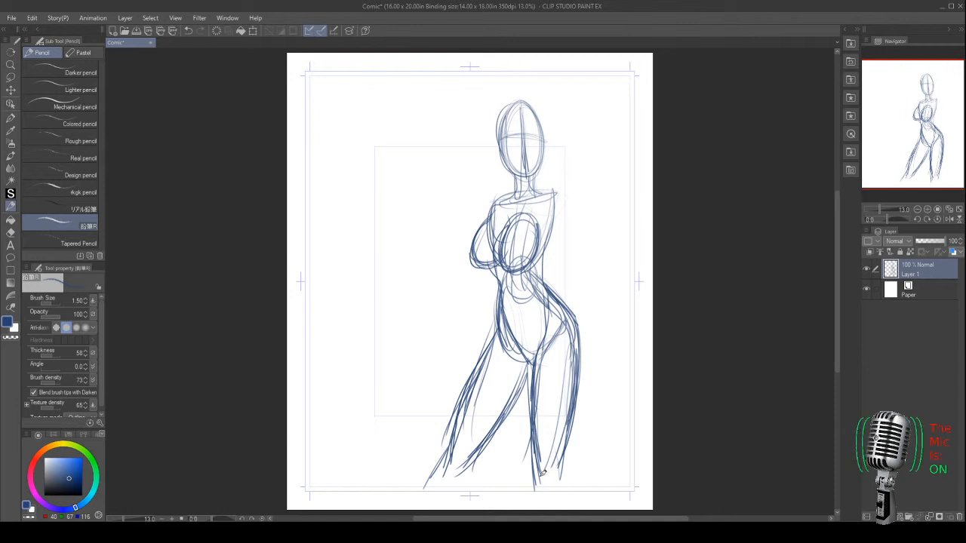
- Scale the whole rough figure down proportionally to 79% and place it higher on the page
key("ctrl+t")
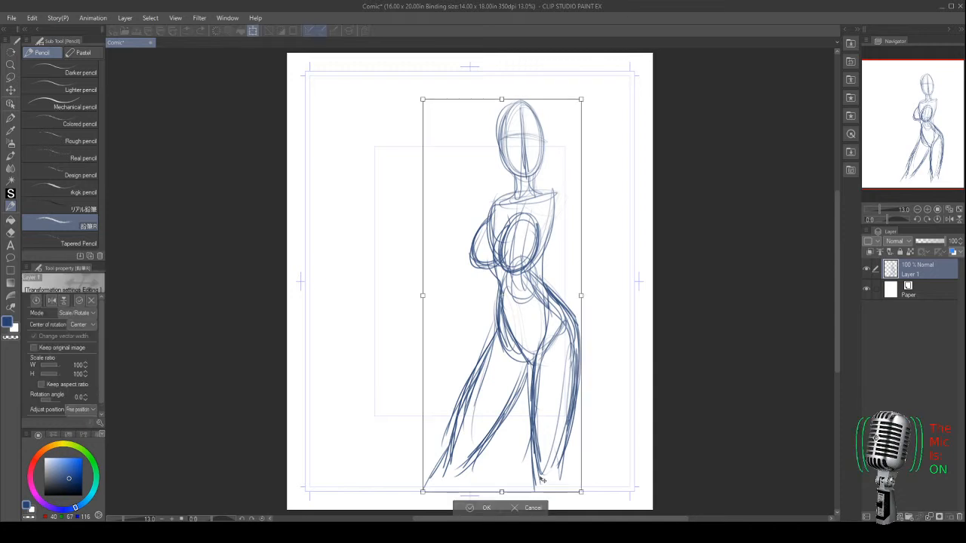
mouse_move(423, 493)
left_mouse_down()
mouse_move(462, 380)
mouse_move(456, 401)
left_mouse_up()
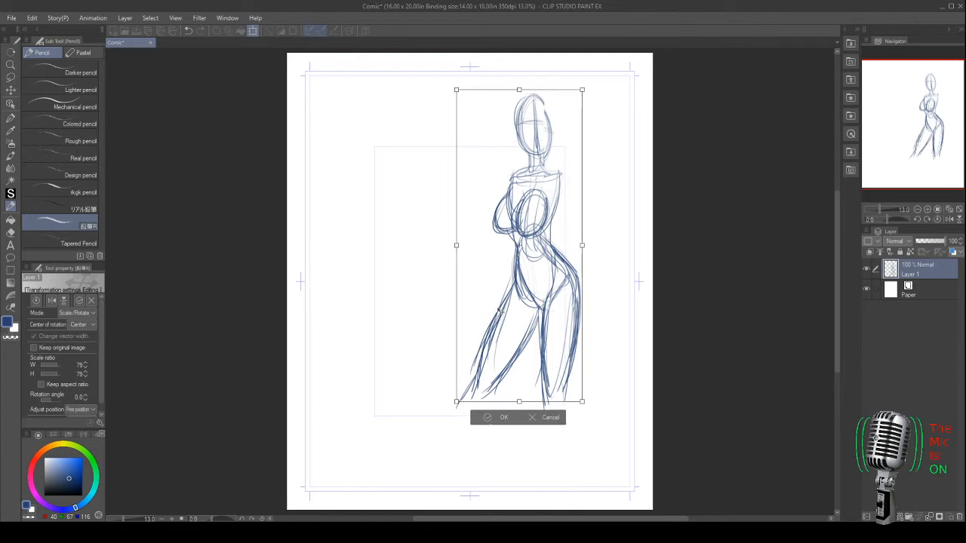
key("Return")
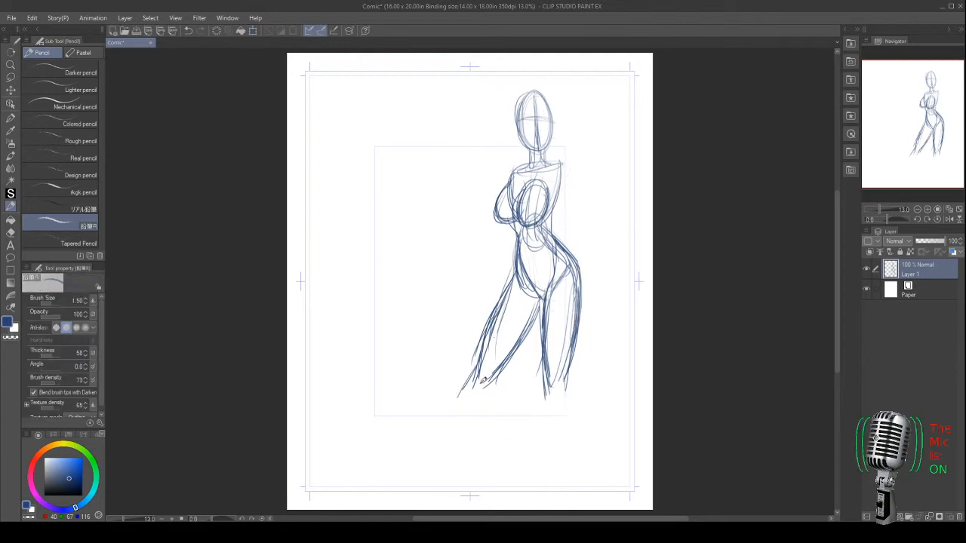
- Reinforce the contours of both thighs and rough in the knee areas
mouse_move(489, 385)
left_mouse_down()
mouse_move(474, 371)
mouse_move(487, 389)
left_mouse_up()
left_click_drag(506, 285, 494, 325)
left_click_drag(513, 268, 494, 329)
left_click_drag(475, 373, 454, 422)
left_click_drag(545, 382, 556, 424)
left_click_drag(548, 310, 549, 409)
mouse_move(547, 338)
left_mouse_down()
mouse_move(557, 382)
mouse_move(583, 273)
left_mouse_up()
- Sketch the knee of the straight standing leg and extend its calf toward the ankle
left_click_drag(579, 334, 568, 391)
left_click_drag(545, 309, 563, 388)
left_click_drag(570, 352, 561, 418)
left_click_drag(564, 370, 575, 422)
mouse_move(552, 355)
left_mouse_down()
mouse_move(557, 415)
mouse_move(554, 404)
left_mouse_up()
left_click_drag(554, 406, 566, 447)
left_click_drag(581, 370, 567, 483)
left_click_drag(569, 412, 558, 474)
- Rough in the knee, calf and foot of the leg stepping out to the side
left_click_drag(496, 370, 456, 427)
left_click_drag(480, 384, 437, 466)
mouse_move(457, 429)
left_mouse_down()
mouse_move(438, 486)
mouse_move(438, 474)
mouse_move(420, 483)
left_mouse_up()
mouse_move(450, 448)
left_mouse_down()
mouse_move(430, 495)
mouse_move(453, 484)
left_mouse_up()
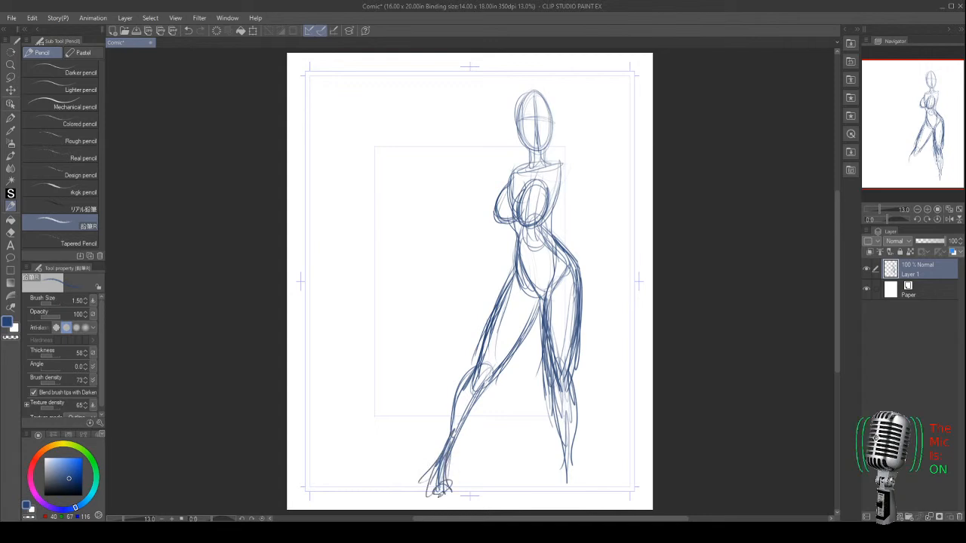
- Darken the standing leg's shin and calf contours and carry them down to the ankle
mouse_move(575, 374)
left_mouse_down()
mouse_move(583, 472)
mouse_move(560, 474)
left_mouse_up()
left_click_drag(575, 367, 580, 478)
left_click_drag(575, 444, 585, 493)
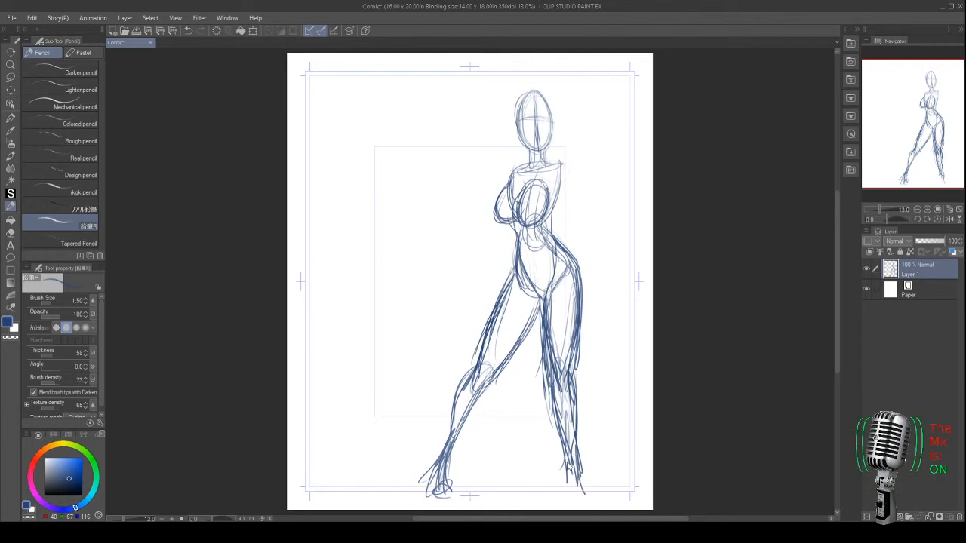
- Scale the whole rough figure down proportionally to 90%
key("ctrl+t")
left_click_drag(428, 474, 436, 456)
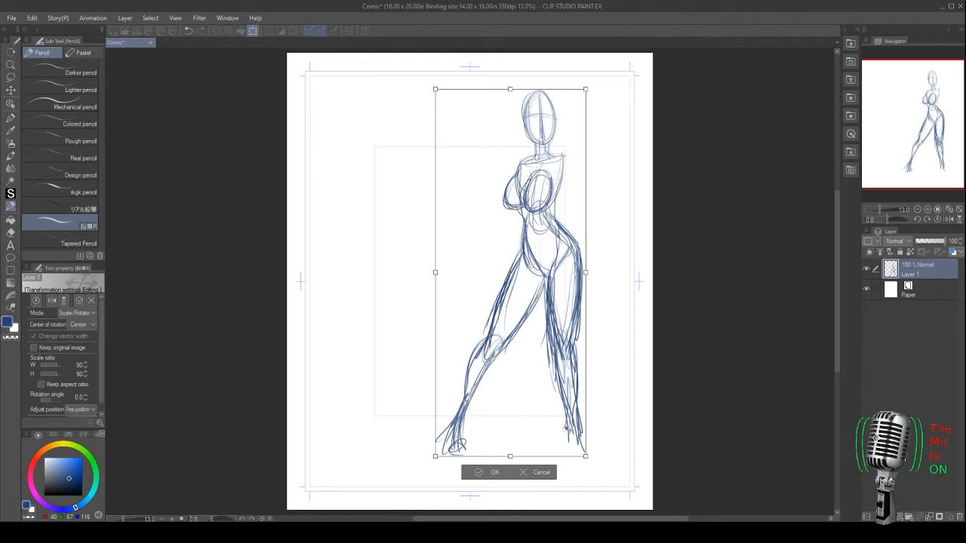
key("Return")
- Add the standing leg's foot and lengthen the stepping leg's ankle and foot
left_click_drag(576, 388, 584, 444)
mouse_move(558, 366)
left_mouse_down()
mouse_move(573, 428)
mouse_move(585, 436)
mouse_move(572, 462)
mouse_move(579, 439)
mouse_move(589, 464)
mouse_move(579, 460)
mouse_move(585, 449)
mouse_move(582, 475)
left_mouse_up()
mouse_move(568, 436)
left_mouse_down()
mouse_move(579, 473)
mouse_move(595, 474)
left_mouse_up()
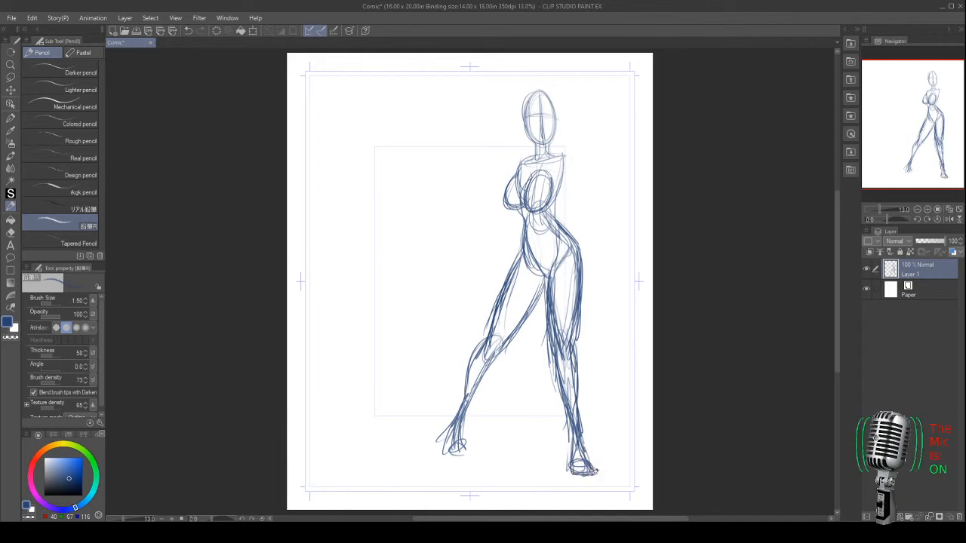
left_click_drag(500, 347, 451, 458)
mouse_move(456, 422)
left_mouse_down()
mouse_move(433, 470)
mouse_move(453, 469)
mouse_move(444, 469)
left_mouse_up()
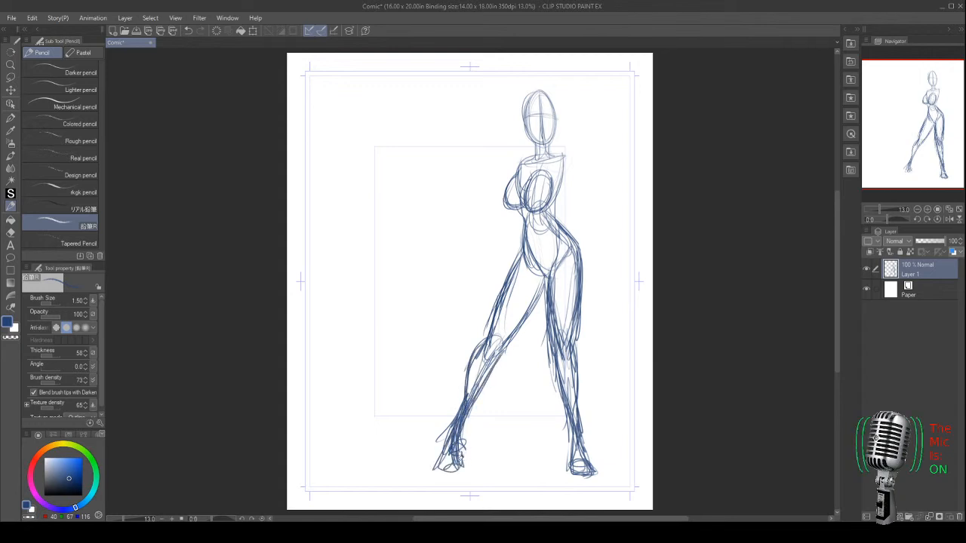
- Erase stray lines around the stepping leg's shin and redraw its calf, ankle and foot
key("e")
left_click_drag(468, 394, 443, 464)
key("p")
left_click_drag(477, 351, 465, 392)
left_click_drag(468, 361, 450, 441)
mouse_move(474, 394)
left_mouse_down()
mouse_move(461, 441)
mouse_move(464, 412)
left_mouse_up()
key("p")
left_click_drag(466, 369, 449, 446)
left_click_drag(476, 395, 454, 465)
left_click_drag(461, 426, 437, 470)
left_click_drag(444, 462, 468, 473)
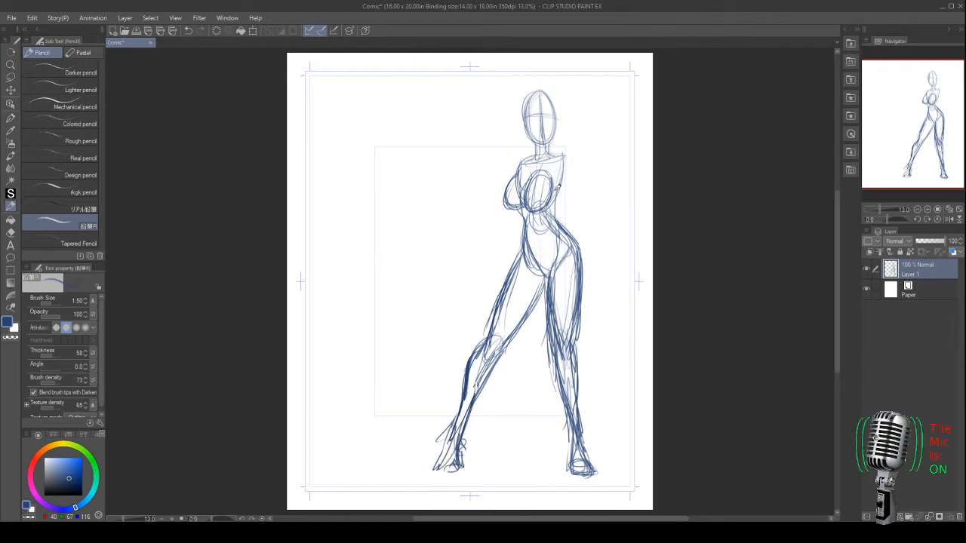
- Rough in the arm bent upward beside the head, with its shoulder, elbow and forearm
mouse_move(563, 152)
left_mouse_down()
mouse_move(576, 175)
mouse_move(568, 182)
mouse_move(577, 177)
mouse_move(565, 181)
mouse_move(597, 174)
mouse_move(571, 180)
mouse_move(569, 163)
mouse_move(608, 187)
mouse_move(594, 164)
mouse_move(610, 191)
mouse_move(595, 145)
left_mouse_up()
mouse_move(606, 184)
left_mouse_down()
mouse_move(594, 135)
mouse_move(598, 176)
left_mouse_up()
mouse_move(590, 132)
left_mouse_down()
mouse_move(601, 177)
mouse_move(594, 144)
left_mouse_up()
key("ctrl+z")
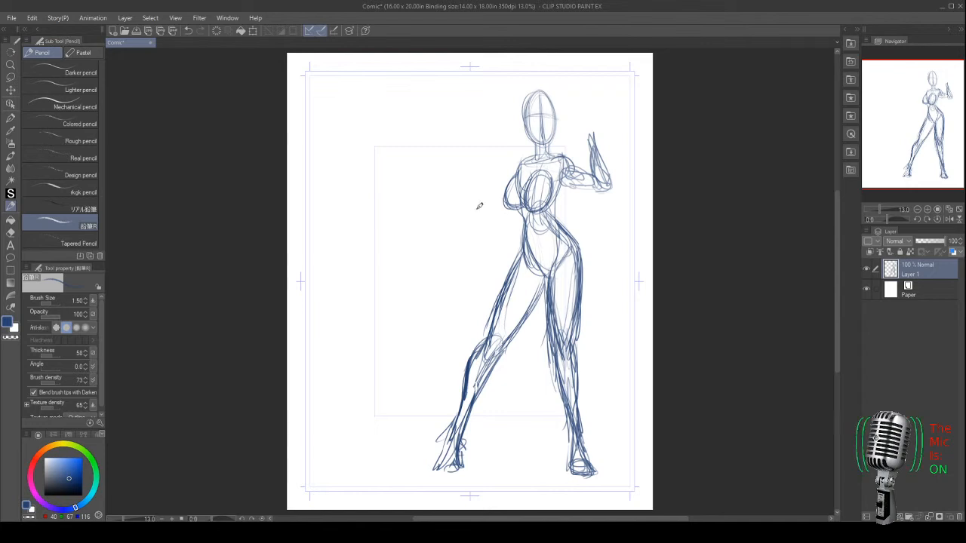
- Sketch the other arm bent outward at the elbow and give the raised arm a drooping hand
mouse_move(515, 193)
left_mouse_down()
mouse_move(493, 222)
mouse_move(506, 219)
mouse_move(485, 233)
mouse_move(453, 199)
left_mouse_up()
left_click_drag(486, 232, 456, 204)
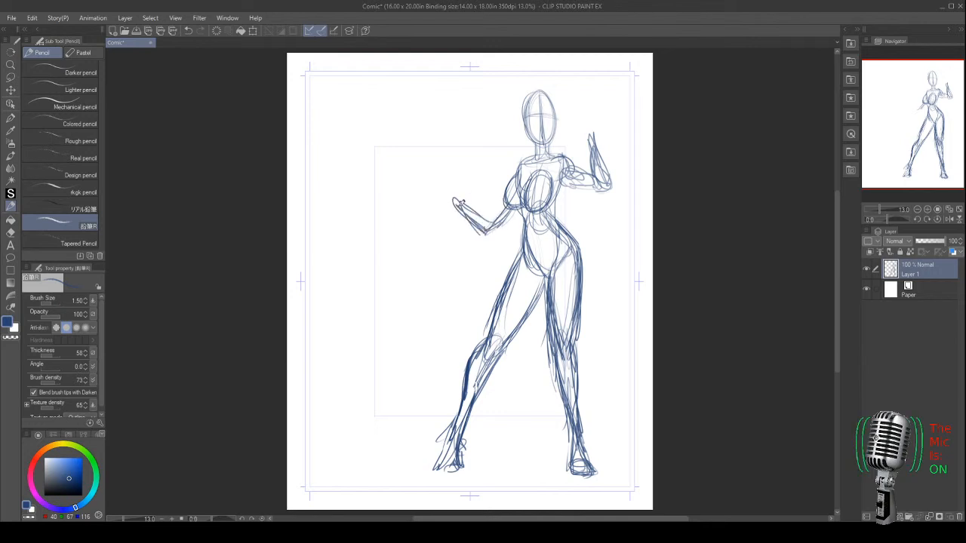
left_click_drag(510, 226, 450, 192)
mouse_move(592, 141)
left_mouse_down()
mouse_move(596, 121)
mouse_move(611, 125)
mouse_move(611, 140)
mouse_move(578, 150)
mouse_move(617, 151)
mouse_move(594, 178)
mouse_move(609, 189)
left_mouse_up()
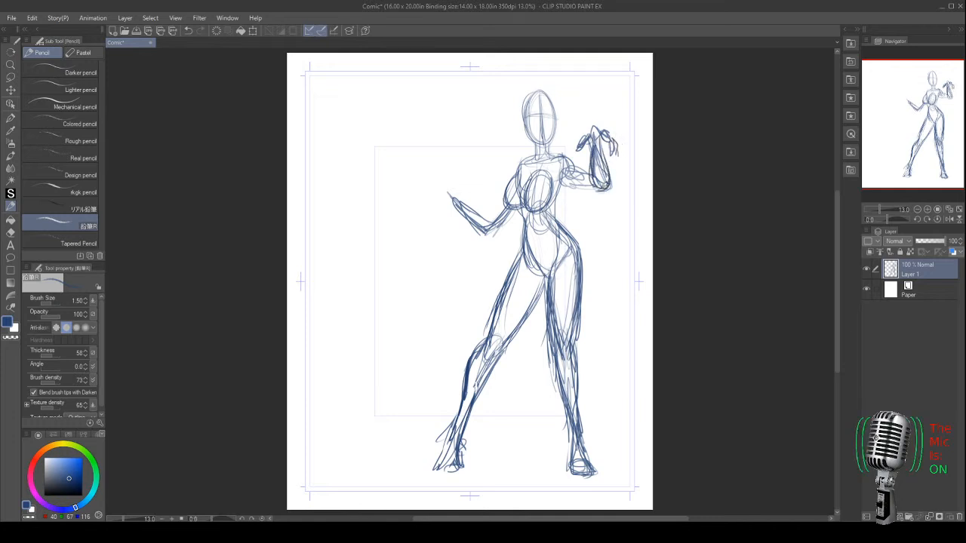
left_click_drag(492, 237, 506, 203)
mouse_move(523, 163)
left_mouse_down()
mouse_move(491, 218)
mouse_move(492, 234)
mouse_move(470, 236)
left_mouse_up()
- Darken the knee and calf contours of the stepping leg
mouse_move(456, 411)
left_mouse_down()
mouse_move(442, 457)
mouse_move(450, 467)
mouse_move(425, 466)
mouse_move(438, 449)
left_mouse_up()
left_click_drag(502, 358, 473, 404)
left_click_drag(482, 343, 468, 406)
left_click_drag(461, 404, 456, 418)
left_click_drag(484, 338, 457, 422)
left_click_drag(495, 372, 476, 400)
- Reinforce the ankles and feet of both legs, widening the stepping leg's foot
left_click_drag(473, 412, 429, 471)
left_click_drag(460, 442, 444, 475)
left_click_drag(451, 447, 430, 472)
left_click_drag(472, 425, 462, 441)
mouse_move(463, 439)
left_mouse_down()
mouse_move(457, 468)
mouse_move(431, 474)
left_mouse_up()
left_click_drag(579, 429, 593, 458)
left_click_drag(582, 434, 597, 470)
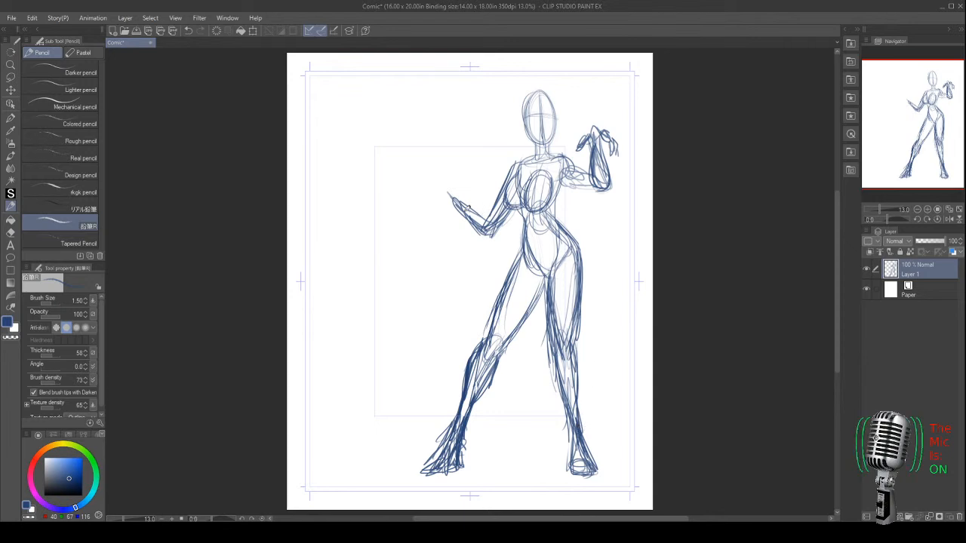
- Sketch the spread fingers of the outstretched hand and redefine the head oval with its eye line
mouse_move(457, 194)
left_mouse_down()
mouse_move(433, 200)
mouse_move(435, 210)
mouse_move(455, 182)
mouse_move(453, 194)
mouse_move(442, 172)
mouse_move(456, 183)
mouse_move(450, 197)
mouse_move(427, 184)
mouse_move(440, 186)
left_mouse_up()
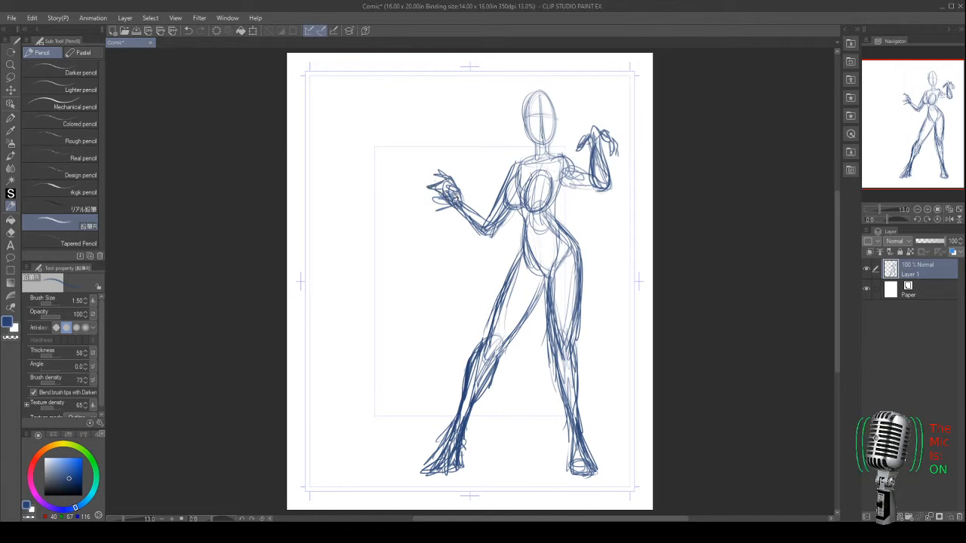
mouse_move(537, 146)
left_mouse_down()
mouse_move(534, 158)
mouse_move(559, 155)
mouse_move(524, 124)
mouse_move(537, 83)
mouse_move(556, 143)
left_mouse_up()
mouse_move(523, 106)
left_mouse_down()
mouse_move(560, 112)
mouse_move(551, 116)
left_mouse_up()
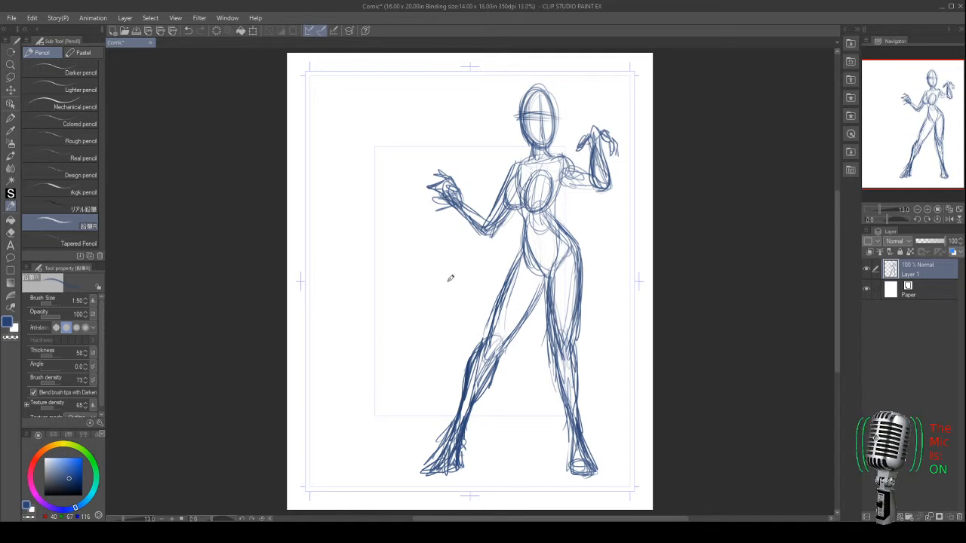
- Strengthen the contours of the waist, hip, belly and shoulders
mouse_move(561, 187)
left_mouse_down()
mouse_move(554, 224)
mouse_move(576, 234)
mouse_move(589, 319)
left_mouse_up()
left_click_drag(584, 264, 571, 344)
left_click_drag(517, 213, 536, 269)
mouse_move(557, 225)
left_mouse_down()
mouse_move(527, 222)
mouse_move(545, 251)
mouse_move(558, 235)
mouse_move(562, 185)
mouse_move(592, 176)
left_mouse_up()
mouse_move(566, 168)
left_mouse_down()
mouse_move(589, 160)
mouse_move(584, 177)
left_mouse_up()
mouse_move(557, 180)
left_mouse_down()
mouse_move(569, 165)
mouse_move(528, 163)
mouse_move(552, 162)
mouse_move(507, 185)
mouse_move(491, 234)
mouse_move(480, 226)
left_mouse_up()
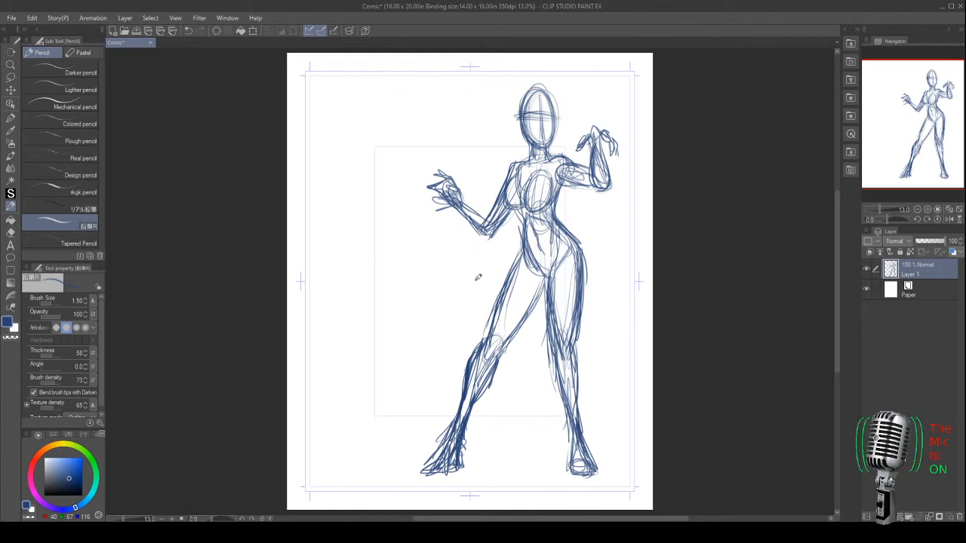
- Enlarge the whole rough figure proportionally to 104%
key("ctrl+t")
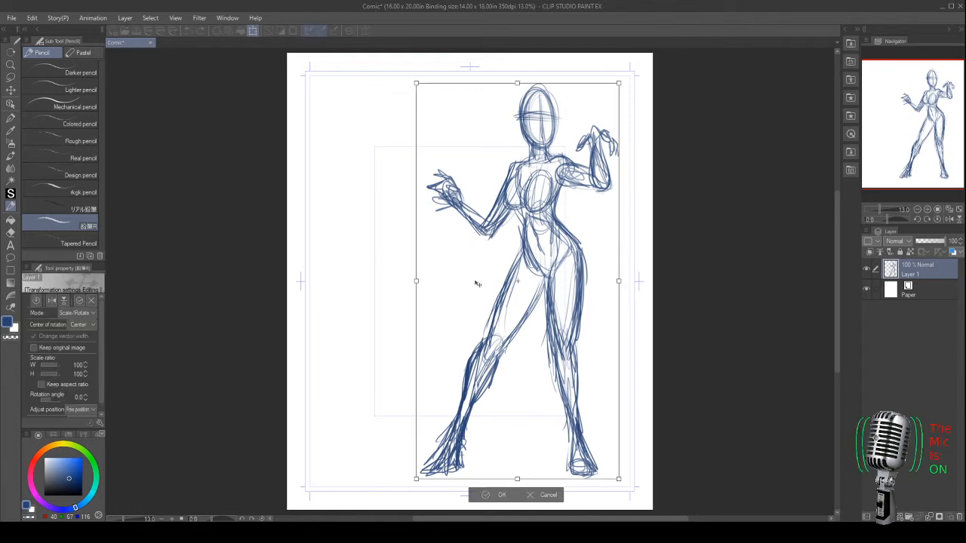
left_click_drag(416, 480, 403, 493)
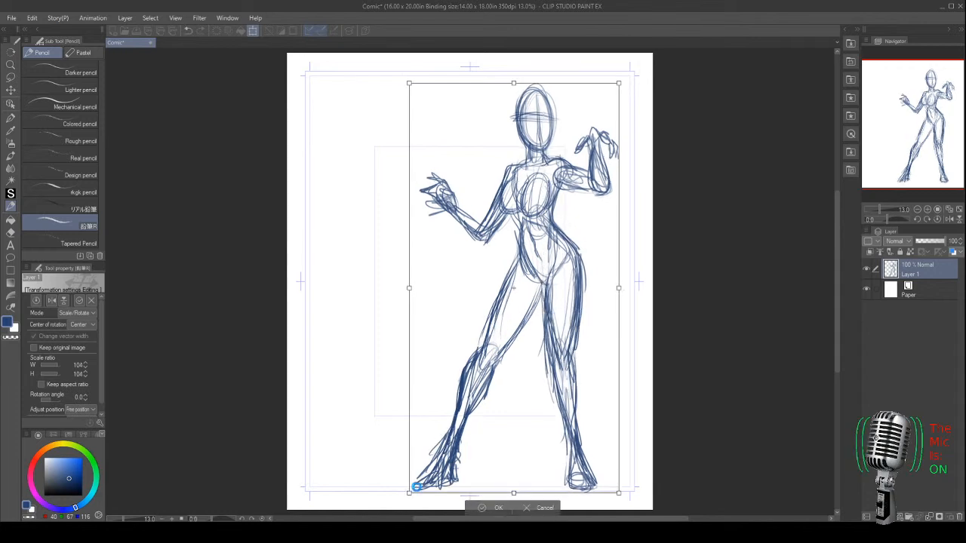
key("Return")
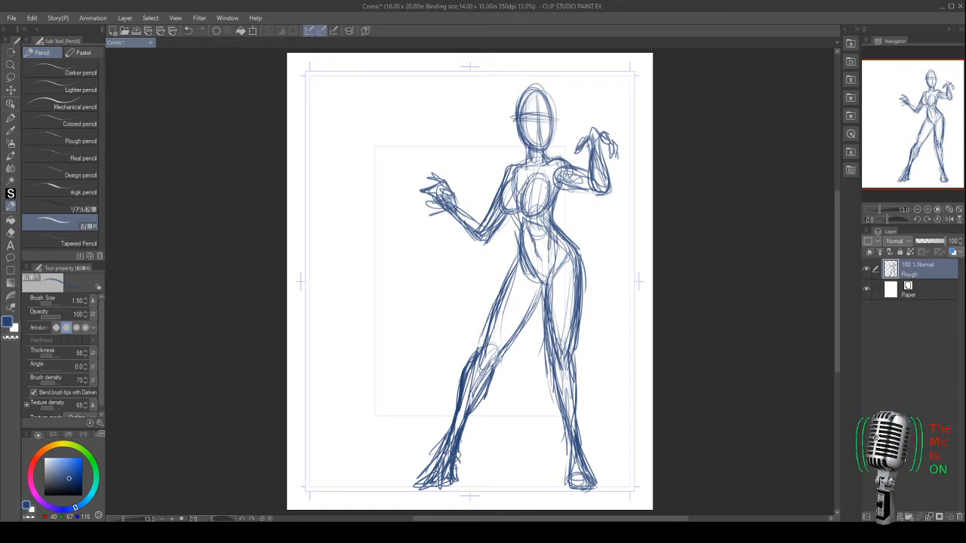
- Add a layer named Sketch 1 above Rough, lower Rough's opacity to 41%, and make Sketch 1 active
left_click(890, 517)
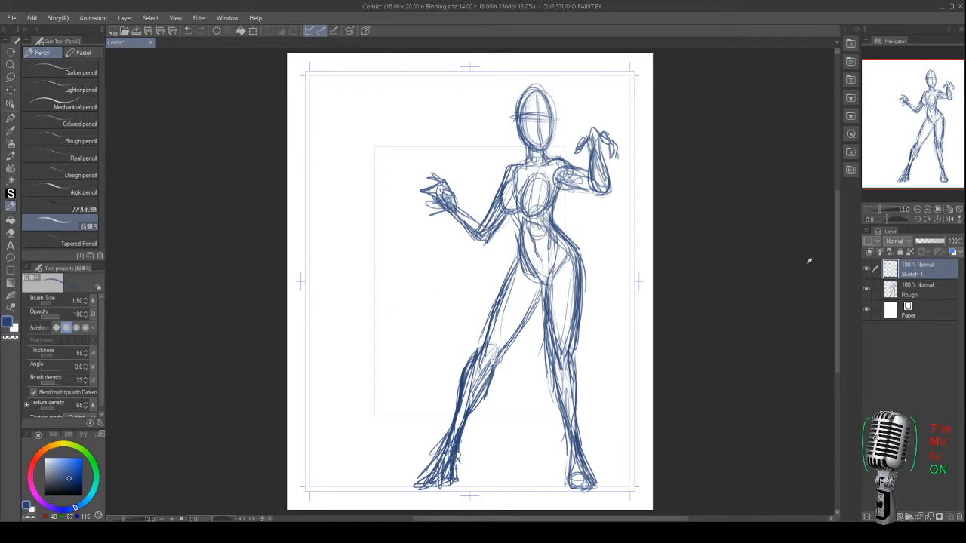
left_click(922, 288)
left_click(928, 240)
left_click(924, 264)
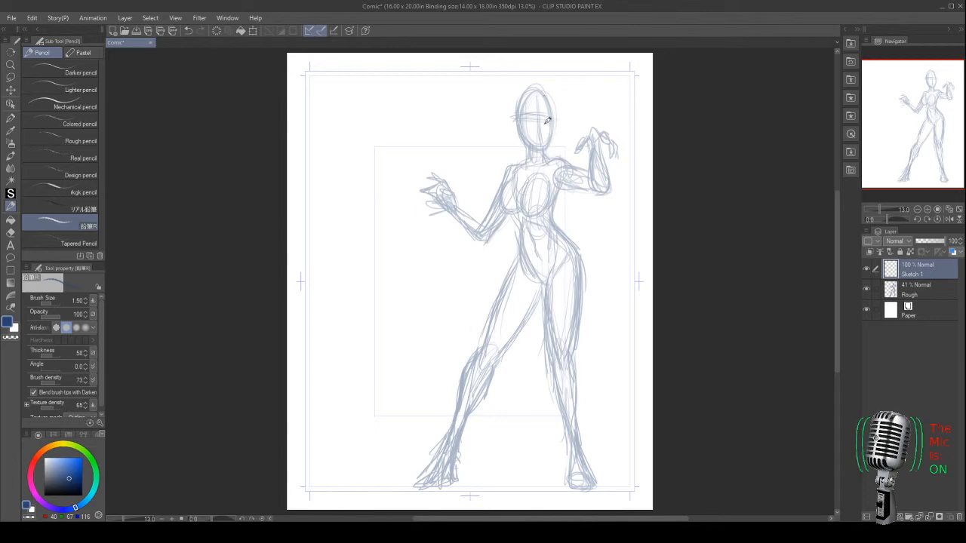
- Draw the jawline, ears, earring and wavy hair strands framing the face over the rough head
scroll(547, 121, "up", 4)
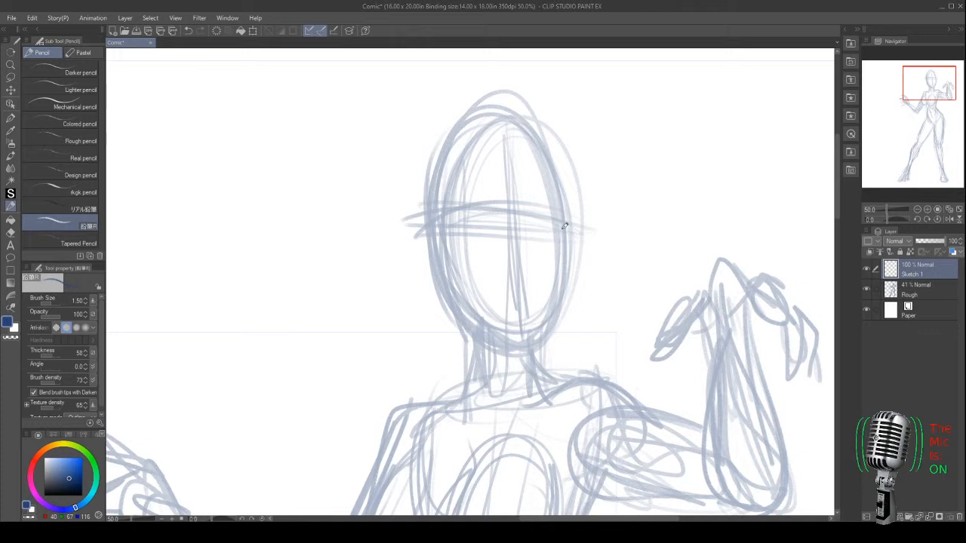
mouse_move(568, 242)
left_mouse_down()
mouse_move(565, 273)
mouse_move(533, 327)
mouse_move(550, 303)
mouse_move(484, 321)
mouse_move(446, 250)
mouse_move(483, 333)
mouse_move(431, 181)
left_mouse_up()
mouse_move(527, 165)
left_mouse_down()
mouse_move(521, 124)
mouse_move(475, 160)
mouse_move(388, 276)
mouse_move(419, 304)
left_mouse_up()
mouse_move(444, 271)
left_mouse_down()
mouse_move(437, 209)
mouse_move(399, 336)
left_mouse_up()
left_click_drag(426, 295, 442, 273)
left_click_drag(572, 260, 570, 290)
left_click_drag(539, 155, 566, 168)
mouse_move(544, 182)
left_mouse_down()
mouse_move(573, 216)
mouse_move(605, 315)
mouse_move(627, 305)
left_mouse_up()
mouse_move(581, 279)
left_mouse_down()
mouse_move(620, 313)
mouse_move(600, 361)
left_mouse_up()
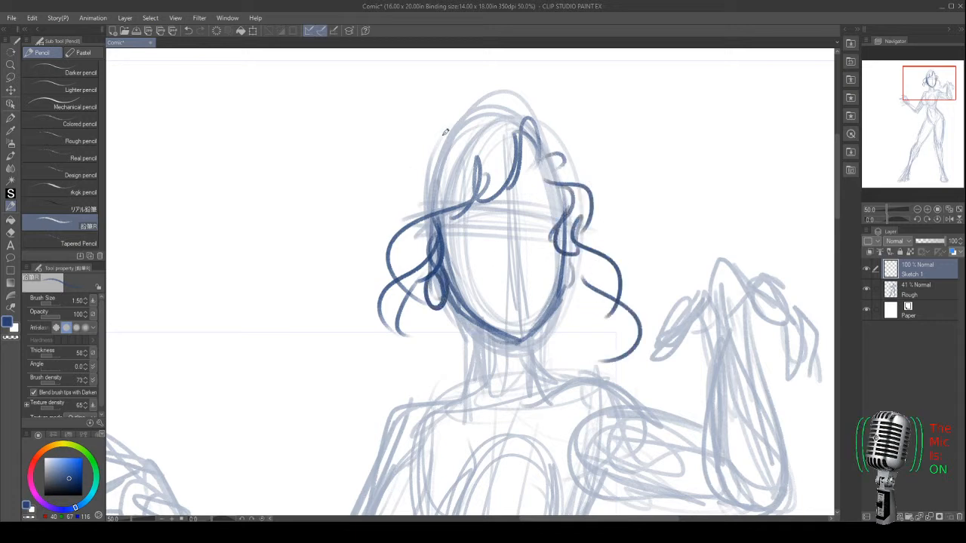
- Outline the hair over the crown with strands flicking out to one side
mouse_move(557, 145)
left_mouse_down()
mouse_move(482, 82)
mouse_move(386, 97)
left_mouse_up()
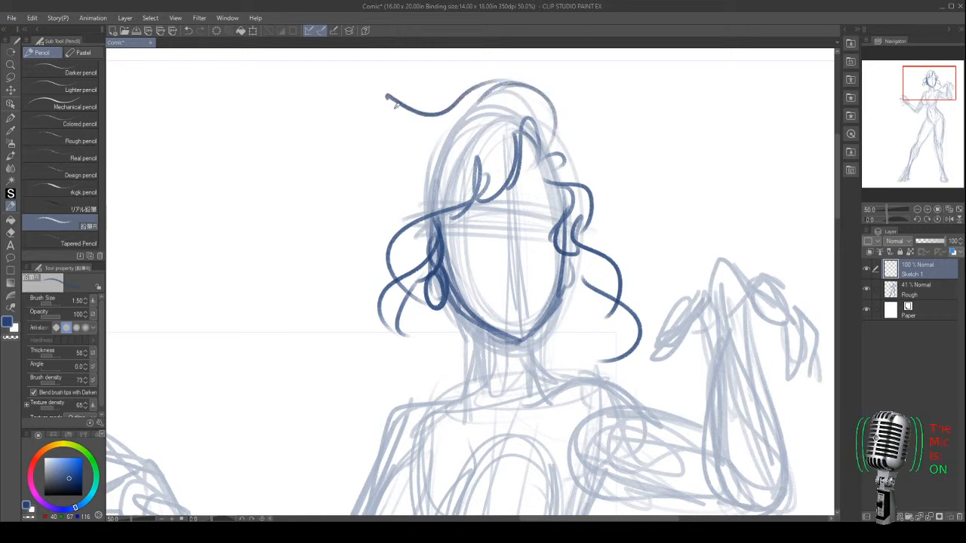
mouse_move(432, 153)
left_mouse_down()
mouse_move(344, 264)
mouse_move(352, 144)
mouse_move(342, 143)
mouse_move(386, 129)
left_mouse_up()
mouse_move(465, 100)
left_mouse_down()
mouse_move(393, 97)
mouse_move(396, 84)
left_mouse_up()
left_click_drag(468, 121, 394, 102)
left_click_drag(568, 107, 567, 151)
- Draw long wavy curls falling down both sides of the head to the shoulders
mouse_move(557, 155)
left_mouse_down()
mouse_move(608, 157)
mouse_move(605, 174)
mouse_move(657, 243)
mouse_move(633, 252)
left_mouse_up()
mouse_move(638, 211)
left_mouse_down()
mouse_move(632, 263)
mouse_move(667, 302)
left_mouse_up()
left_click_drag(640, 281, 651, 359)
left_click_drag(356, 227, 344, 277)
mouse_move(362, 253)
left_mouse_down()
mouse_move(294, 274)
mouse_move(329, 301)
left_mouse_up()
left_click_drag(323, 309, 304, 374)
mouse_move(351, 317)
left_mouse_down()
mouse_move(317, 408)
mouse_move(322, 456)
mouse_move(356, 490)
left_mouse_up()
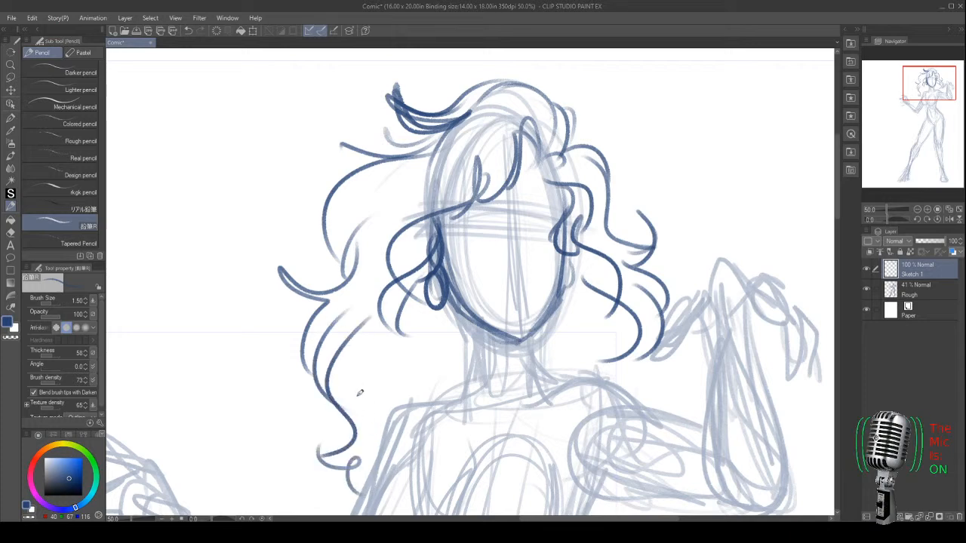
left_click_drag(625, 352, 643, 400)
- Draw the neck, a necklace with a round pendant, and the shoulder lines
left_click_drag(475, 373, 456, 314)
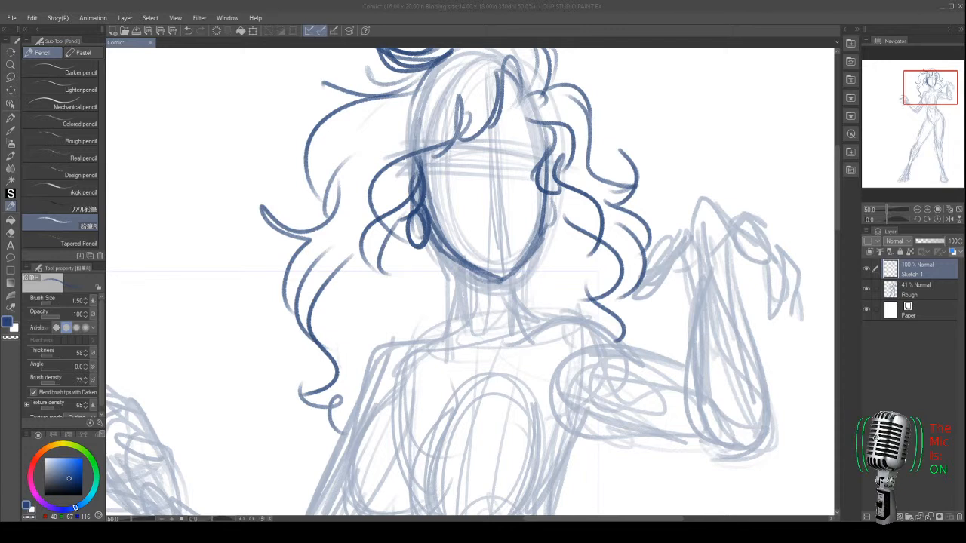
scroll(358, 343, "down", 3)
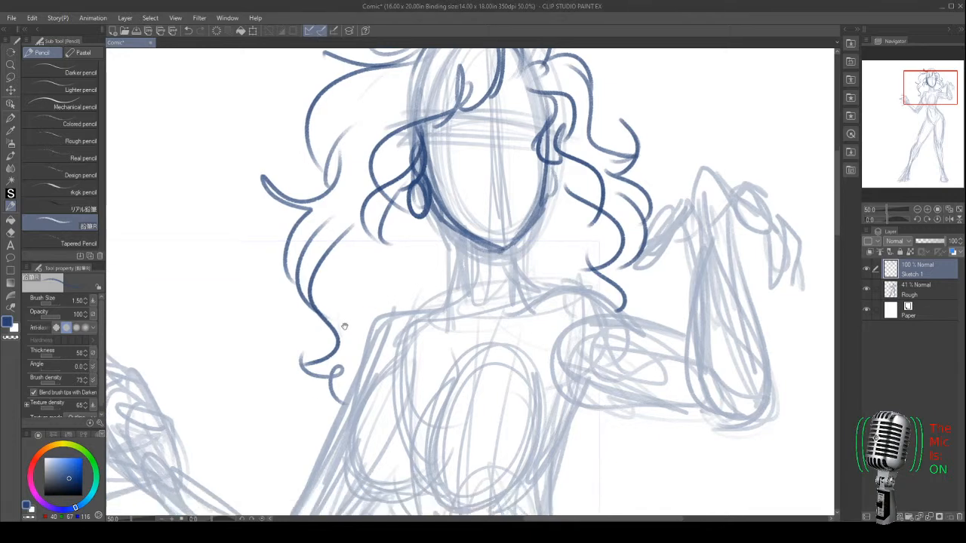
mouse_move(516, 185)
left_mouse_down()
mouse_move(484, 224)
mouse_move(519, 197)
mouse_move(484, 226)
mouse_move(471, 252)
left_mouse_up()
mouse_move(456, 203)
left_mouse_down()
mouse_move(459, 273)
mouse_move(464, 260)
left_mouse_up()
left_click_drag(444, 177, 453, 251)
left_click_drag(440, 252, 388, 263)
left_click_drag(520, 225, 619, 256)
left_click_drag(549, 240, 638, 266)
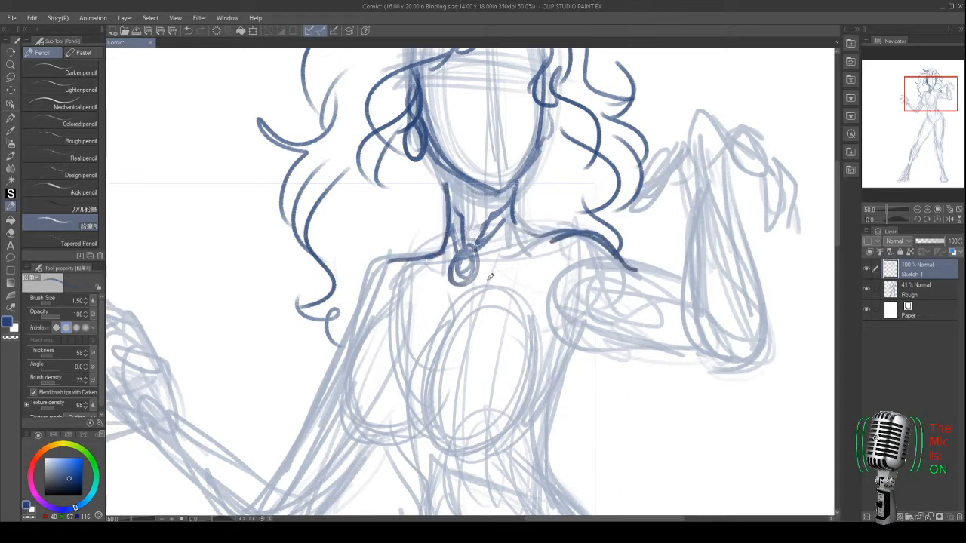
- Outline the bust and upper torso side, adding the costume top's inner edges on the chest
left_click_drag(547, 280, 604, 201)
mouse_move(452, 220)
left_mouse_down()
mouse_move(390, 300)
mouse_move(393, 337)
mouse_move(432, 366)
left_mouse_up()
mouse_move(495, 243)
left_mouse_down()
mouse_move(543, 354)
mouse_move(557, 347)
mouse_move(466, 347)
left_mouse_up()
left_click_drag(465, 317, 592, 310)
mouse_move(630, 260)
left_mouse_down()
mouse_move(598, 358)
mouse_move(613, 399)
left_mouse_up()
left_click_drag(591, 293, 598, 332)
mouse_move(483, 332)
left_mouse_down()
mouse_move(532, 264)
mouse_move(588, 291)
mouse_move(597, 340)
left_mouse_up()
mouse_move(559, 229)
left_mouse_down()
mouse_move(584, 334)
mouse_move(609, 372)
left_mouse_up()
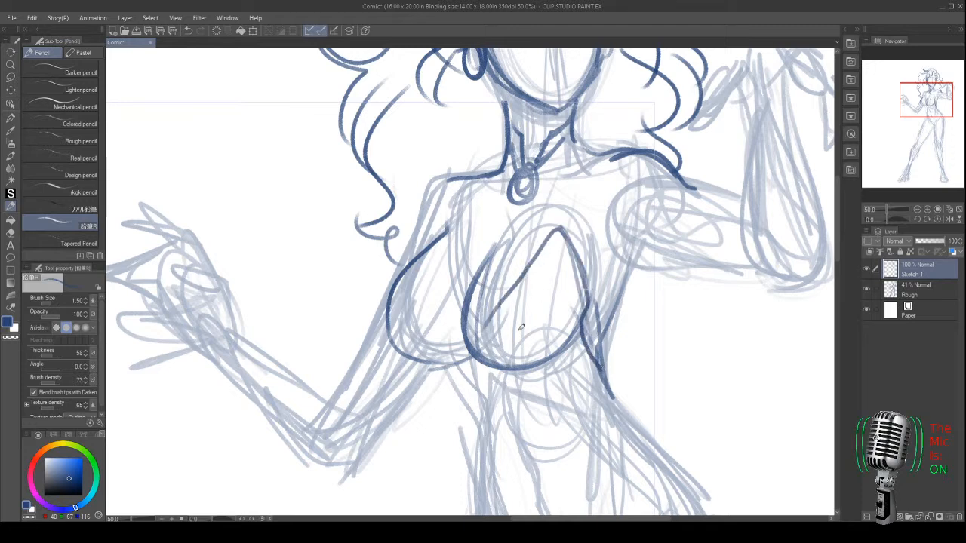
left_click_drag(428, 255, 448, 341)
mouse_move(430, 252)
left_mouse_down()
mouse_move(398, 290)
mouse_move(389, 343)
left_mouse_up()
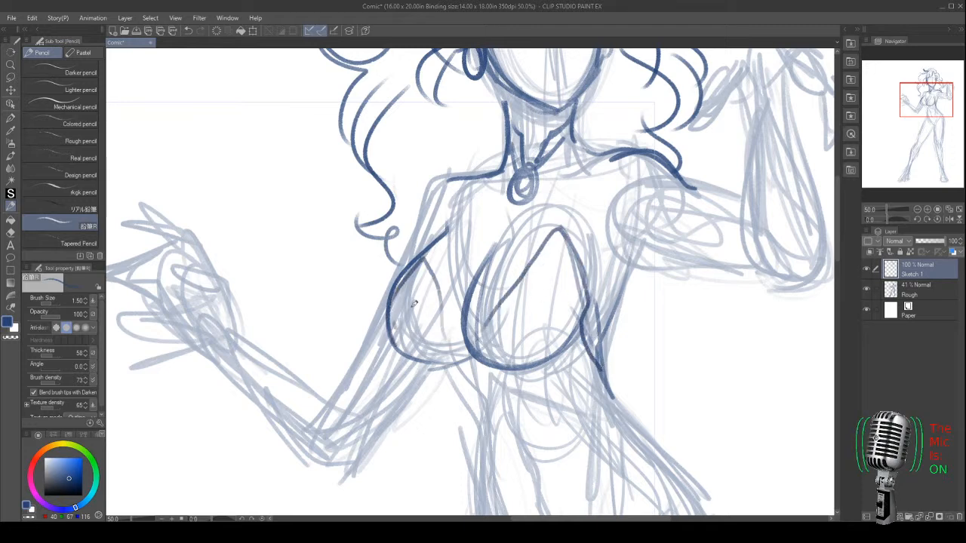
- Draw the costume top's lines sweeping from the bust over the raised arm's shoulder and upper arm
left_click_drag(562, 230, 596, 210)
mouse_move(603, 249)
left_mouse_down()
mouse_move(668, 148)
mouse_move(703, 181)
left_mouse_up()
left_click_drag(623, 220, 702, 175)
left_click_drag(603, 240, 713, 193)
left_click_drag(676, 220, 728, 204)
left_click_drag(690, 178, 768, 194)
left_click_drag(694, 202, 776, 191)
left_click_drag(647, 223, 680, 211)
mouse_move(559, 230)
left_mouse_down()
mouse_move(641, 168)
mouse_move(582, 219)
left_mouse_up()
left_click_drag(582, 230, 604, 291)
- Draw the costume's pointed edge and flared sleeve lines on the outstretched arm's shoulder
left_click_drag(460, 168, 421, 258)
mouse_move(414, 172)
left_mouse_down()
mouse_move(429, 249)
mouse_move(394, 283)
left_mouse_up()
left_click_drag(419, 234, 445, 343)
left_click_drag(427, 278, 452, 347)
mouse_move(398, 220)
left_mouse_down()
mouse_move(381, 290)
mouse_move(349, 323)
mouse_move(279, 364)
left_mouse_up()
- Darken the centre of the neckline and draw the ribcage lines below the bust
mouse_move(457, 347)
left_mouse_down()
mouse_move(439, 292)
mouse_move(382, 196)
left_mouse_up()
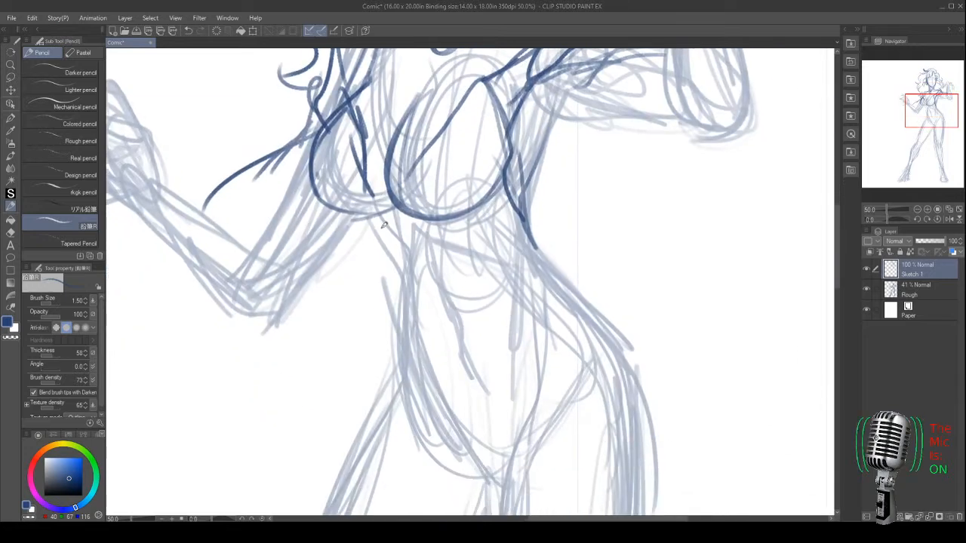
left_click_drag(419, 238, 451, 294)
left_click_drag(403, 152, 391, 194)
mouse_move(412, 153)
left_mouse_down()
mouse_move(394, 198)
mouse_move(419, 292)
mouse_move(451, 336)
left_mouse_up()
mouse_move(376, 303)
left_mouse_down()
mouse_move(436, 364)
mouse_move(455, 412)
left_mouse_up()
left_click_drag(574, 257, 546, 386)
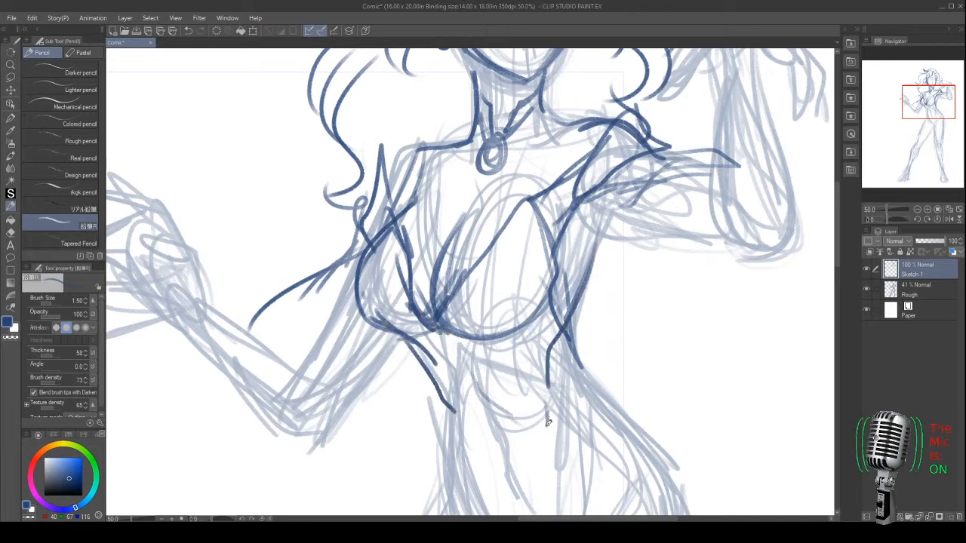
- Draw the abdomen line and both waist contours down to the hips
left_click_drag(466, 377, 519, 484)
scroll(440, 340, "down", 2)
mouse_move(408, 286)
left_mouse_down()
mouse_move(440, 325)
mouse_move(456, 403)
left_mouse_up()
left_click_drag(439, 352, 458, 448)
left_click_drag(481, 362, 421, 257)
mouse_move(503, 165)
left_mouse_down()
mouse_move(507, 189)
mouse_move(615, 337)
left_mouse_up()
left_click_drag(542, 243, 604, 304)
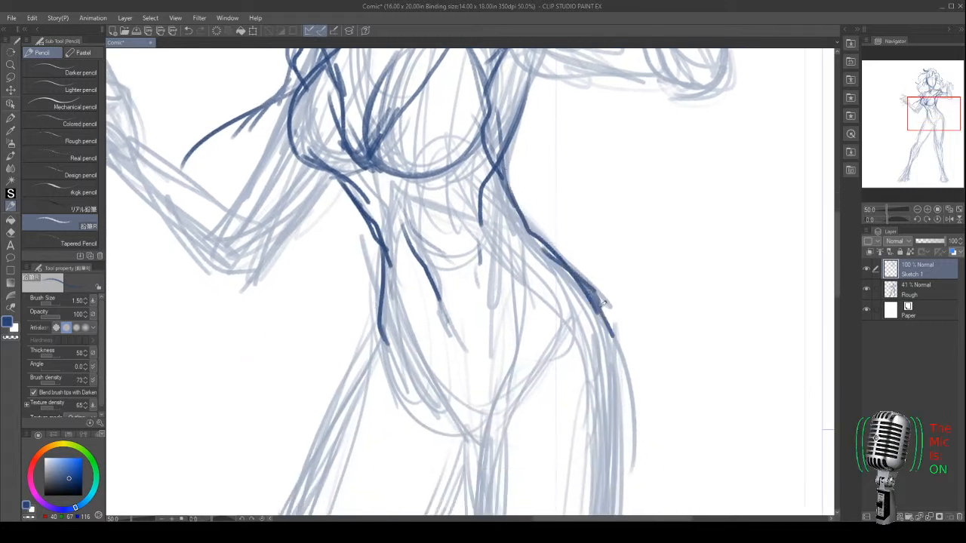
left_click_drag(612, 337, 620, 364)
- Draw the costume's high-cut hip lines and long tail lines sweeping outward from the hip
scroll(458, 337, "down", 4)
scroll(446, 323, "up", 2)
mouse_move(446, 323)
left_mouse_down()
mouse_move(434, 324)
mouse_move(422, 301)
mouse_move(463, 319)
mouse_move(447, 297)
left_mouse_up()
mouse_move(449, 337)
left_mouse_down()
mouse_move(441, 290)
mouse_move(413, 339)
left_mouse_up()
left_click_drag(587, 212, 577, 306)
left_click_drag(620, 249, 580, 326)
left_click_drag(610, 274, 573, 326)
mouse_move(596, 213)
left_mouse_down()
mouse_move(648, 274)
mouse_move(682, 389)
left_mouse_up()
mouse_move(614, 257)
left_mouse_down()
mouse_move(702, 379)
mouse_move(729, 507)
left_mouse_up()
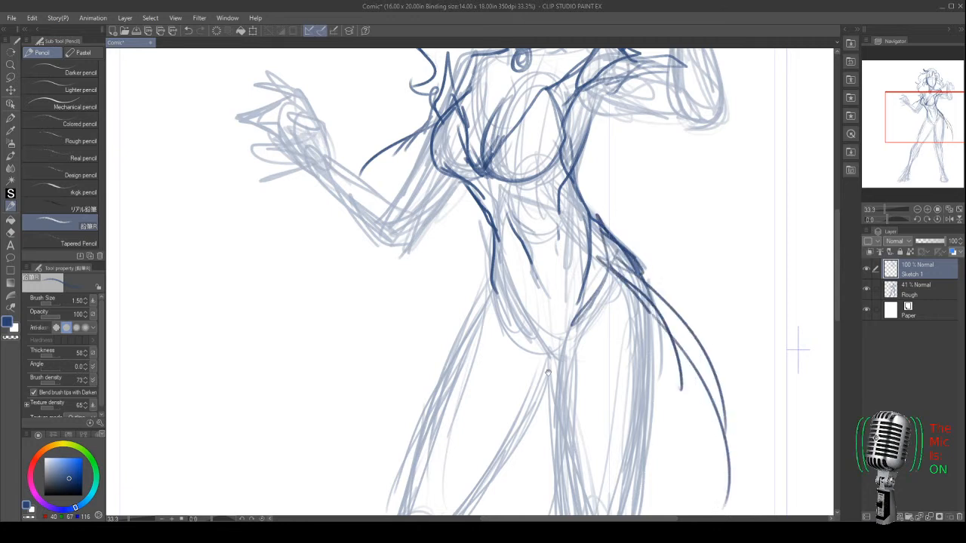
- Draw and darken the tapered side panel of the costume on the hip below the outstretched arm
left_click_drag(548, 372, 649, 304)
left_click_drag(590, 183, 597, 234)
left_click_drag(607, 167, 617, 248)
left_click_drag(604, 185, 615, 226)
mouse_move(605, 165)
left_mouse_down()
mouse_move(594, 214)
mouse_move(628, 252)
left_mouse_up()
left_click_drag(613, 201, 630, 237)
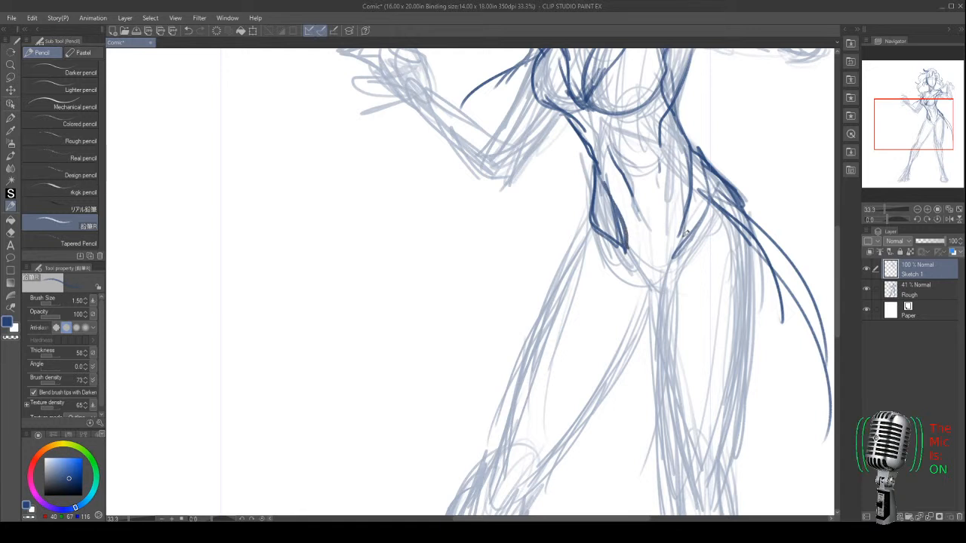
- Draw the matching tapered side panel on the opposite hip and reinforce both panels' edges
mouse_move(696, 149)
left_mouse_down()
mouse_move(688, 216)
mouse_move(670, 247)
left_mouse_up()
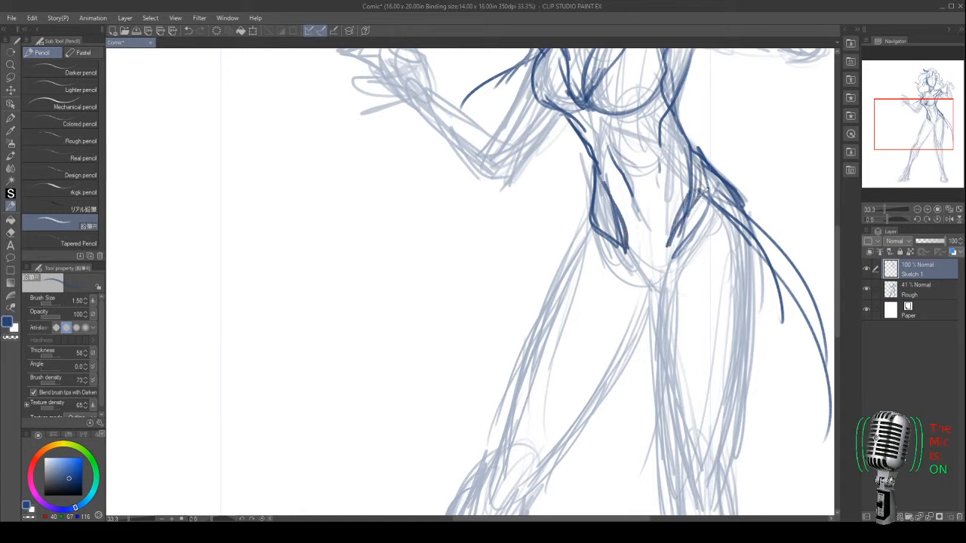
left_click_drag(684, 187, 665, 237)
left_click_drag(690, 149, 675, 204)
left_click_drag(680, 196, 669, 241)
left_click_drag(687, 145, 675, 211)
left_click_drag(690, 134, 665, 241)
left_click_drag(593, 172, 627, 244)
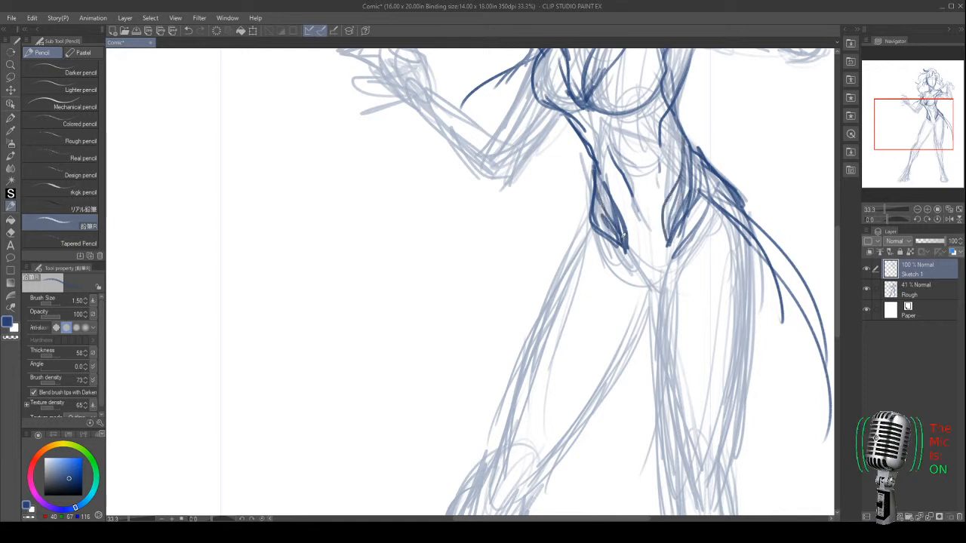
- Draw long costume tail lines sweeping outward from both hips, with a curved hem line beside the bent leg
mouse_move(595, 202)
left_mouse_down()
mouse_move(607, 248)
mouse_move(477, 381)
mouse_move(356, 429)
left_mouse_up()
mouse_move(597, 234)
left_mouse_down()
mouse_move(427, 315)
mouse_move(303, 472)
left_mouse_up()
left_click_drag(418, 351, 310, 211)
mouse_move(617, 62)
left_mouse_down()
mouse_move(751, 445)
mouse_move(709, 472)
left_mouse_up()
left_click_drag(202, 321, 312, 371)
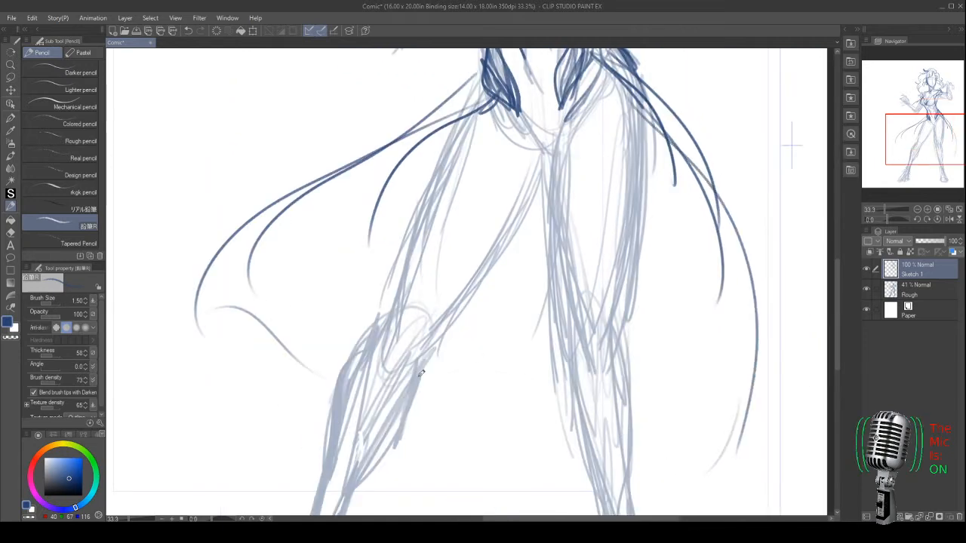
- Draw the costume's V-shaped crotch line and the inner thigh of the straight leg
mouse_move(428, 54)
left_mouse_down()
mouse_move(463, 315)
mouse_move(456, 367)
mouse_move(449, 311)
left_mouse_up()
left_click_drag(517, 352, 556, 407)
mouse_move(578, 327)
left_mouse_down()
mouse_move(570, 379)
mouse_move(573, 271)
mouse_move(552, 446)
left_mouse_up()
left_click_drag(640, 340, 564, 448)
mouse_move(560, 296)
left_mouse_down()
mouse_move(555, 427)
mouse_move(566, 462)
left_mouse_up()
left_click_drag(569, 283, 574, 440)
left_click_drag(554, 338, 558, 471)
- Draw the straight leg's outer thigh contour and the pointed boot top crossing the thigh
left_click_drag(619, 217, 647, 358)
mouse_move(659, 317)
left_mouse_down()
mouse_move(614, 372)
mouse_move(613, 425)
left_mouse_up()
left_click_drag(644, 370, 624, 409)
mouse_move(634, 345)
left_mouse_down()
mouse_move(607, 433)
mouse_move(630, 344)
left_mouse_up()
mouse_move(641, 395)
left_mouse_down()
mouse_move(652, 326)
mouse_move(634, 394)
mouse_move(642, 414)
left_mouse_up()
mouse_move(578, 345)
left_mouse_down()
mouse_move(586, 416)
mouse_move(608, 485)
left_mouse_up()
- Reinforce the crotch point and the inner thigh contours of both legs
left_click_drag(563, 224, 539, 296)
left_click_drag(562, 241, 536, 294)
left_click_drag(568, 219, 579, 287)
left_click_drag(581, 286, 593, 323)
left_click_drag(571, 205, 586, 332)
left_click_drag(593, 175, 576, 229)
mouse_move(539, 175)
left_mouse_down()
mouse_move(571, 225)
mouse_move(613, 142)
mouse_move(594, 176)
left_mouse_up()
mouse_move(573, 233)
left_mouse_down()
mouse_move(577, 261)
mouse_move(571, 255)
left_mouse_up()
left_click_drag(574, 266, 585, 330)
left_click_drag(590, 198, 585, 337)
- Draw the angled leg's inner and outer thigh contours and shade its pointed boot top
left_click_drag(568, 227, 518, 332)
left_click_drag(557, 246, 464, 394)
mouse_move(488, 188)
left_mouse_down()
mouse_move(397, 403)
mouse_move(402, 394)
left_mouse_up()
mouse_move(478, 219)
left_mouse_down()
mouse_move(506, 314)
mouse_move(454, 301)
mouse_move(444, 289)
mouse_move(452, 270)
left_mouse_up()
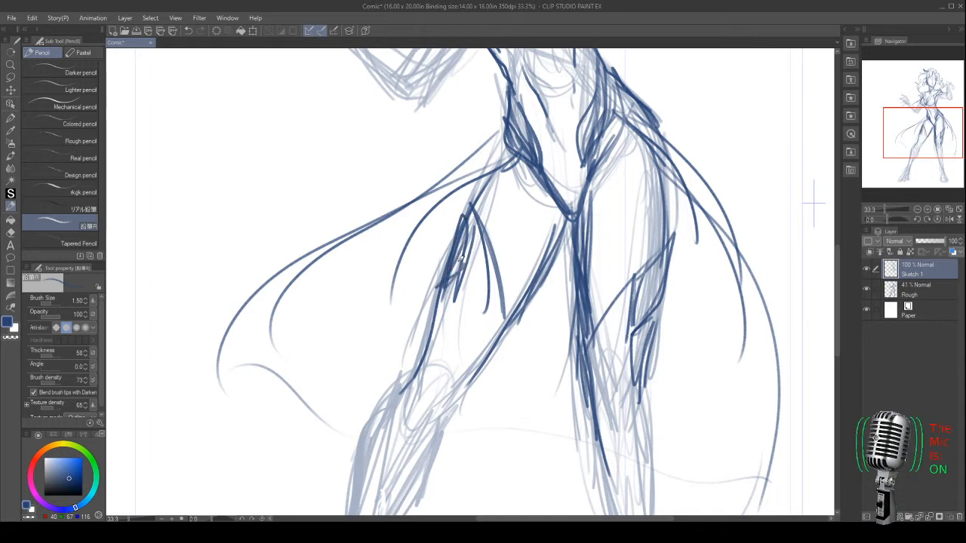
mouse_move(465, 220)
left_mouse_down()
mouse_move(438, 293)
mouse_move(458, 294)
mouse_move(440, 334)
left_mouse_up()
left_click_drag(447, 299, 427, 352)
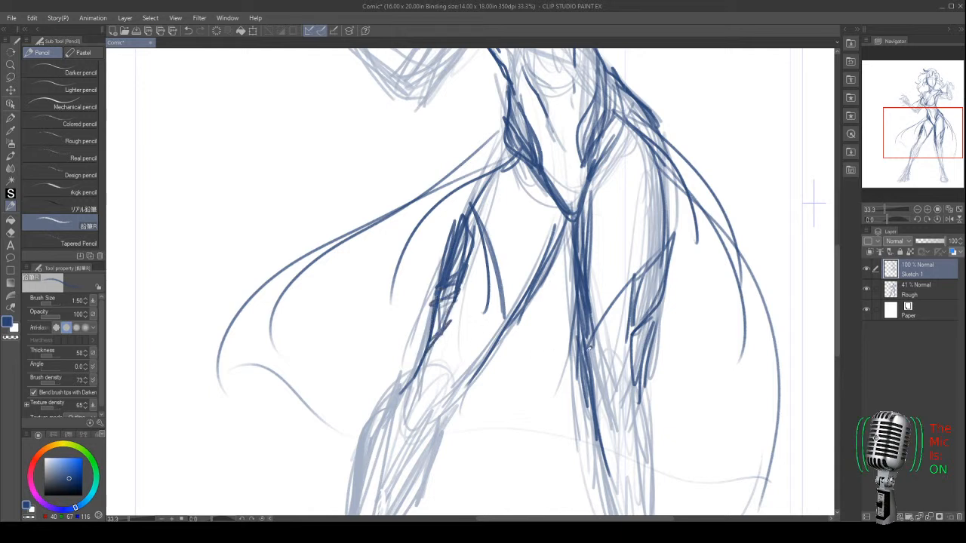
- Darken the straight leg's boot top panel and outline its oval kneecap
mouse_move(649, 378)
left_mouse_down()
mouse_move(638, 335)
mouse_move(665, 283)
left_mouse_up()
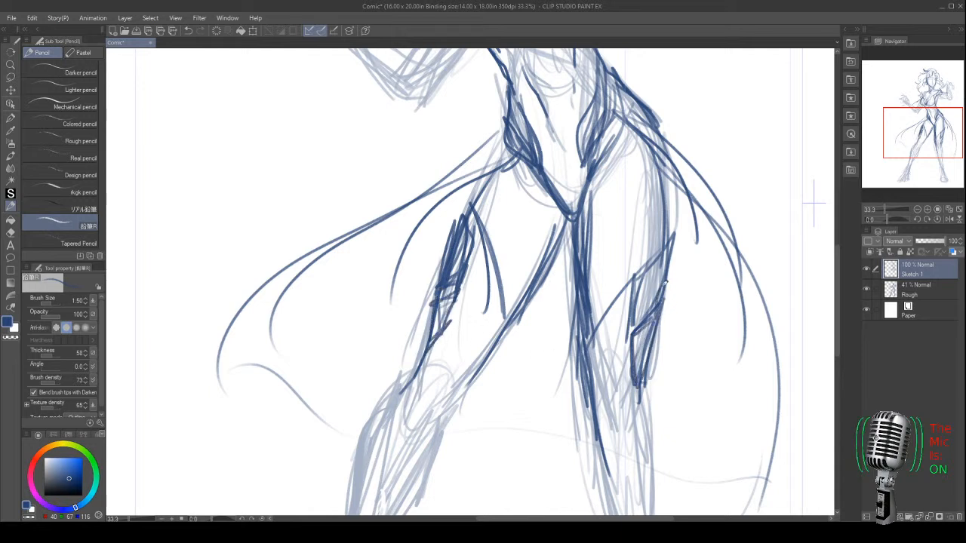
mouse_move(669, 225)
left_mouse_down()
mouse_move(662, 279)
mouse_move(643, 281)
mouse_move(655, 320)
left_mouse_up()
left_click_drag(662, 254, 631, 332)
mouse_move(648, 379)
left_mouse_down()
mouse_move(646, 436)
mouse_move(628, 433)
left_mouse_up()
mouse_move(631, 396)
left_mouse_down()
mouse_move(595, 400)
mouse_move(606, 431)
mouse_move(603, 397)
left_mouse_up()
mouse_move(640, 414)
left_mouse_down()
mouse_move(604, 411)
mouse_move(587, 357)
left_mouse_up()
mouse_move(600, 412)
left_mouse_down()
mouse_move(630, 448)
mouse_move(639, 414)
mouse_move(628, 450)
mouse_move(638, 406)
left_mouse_up()
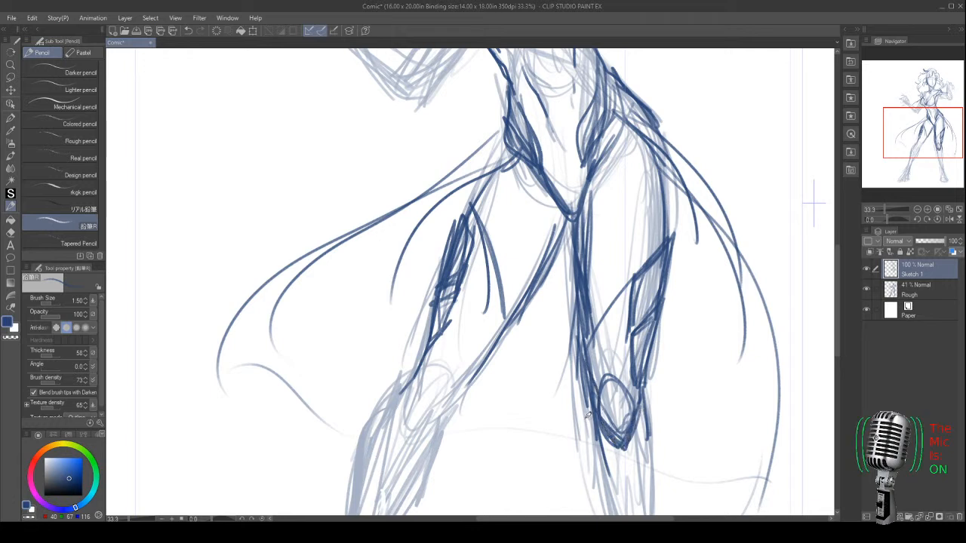
- Draw the angled leg's kneecap and the upper contours of its shin and calf
mouse_move(444, 411)
left_mouse_down()
mouse_move(484, 337)
mouse_move(451, 369)
left_mouse_up()
left_click_drag(462, 308, 444, 361)
mouse_move(460, 291)
left_mouse_down()
mouse_move(422, 338)
mouse_move(398, 424)
left_mouse_up()
mouse_move(427, 338)
left_mouse_down()
mouse_move(399, 426)
mouse_move(388, 465)
left_mouse_up()
left_click_drag(499, 325, 464, 414)
left_click_drag(488, 344, 464, 412)
left_click_drag(480, 369, 432, 440)
left_click_drag(456, 401, 414, 475)
mouse_move(427, 446)
left_mouse_down()
mouse_move(470, 347)
mouse_move(436, 430)
left_mouse_up()
- Draw the straight leg's shin and calf contours down to the ankle
left_click_drag(585, 367, 454, 344)
left_click_drag(540, 230, 584, 396)
left_click_drag(601, 227, 610, 343)
left_click_drag(606, 272, 618, 424)
left_click_drag(611, 344, 623, 444)
- Draw the straight leg's ankle and boot foot with its toe, sole and side contours
mouse_move(581, 378)
left_mouse_down()
mouse_move(583, 466)
mouse_move(551, 374)
left_mouse_up()
left_click_drag(564, 295, 611, 427)
left_click_drag(578, 347, 615, 436)
mouse_move(585, 370)
left_mouse_down()
mouse_move(613, 439)
mouse_move(600, 414)
mouse_move(596, 421)
mouse_move(613, 434)
left_mouse_up()
mouse_move(598, 417)
left_mouse_down()
mouse_move(578, 444)
mouse_move(619, 454)
left_mouse_up()
mouse_move(604, 436)
left_mouse_down()
mouse_move(585, 462)
mouse_move(616, 445)
left_mouse_up()
mouse_move(608, 439)
left_mouse_down()
mouse_move(625, 464)
mouse_move(596, 462)
left_mouse_up()
mouse_move(547, 341)
left_mouse_down()
mouse_move(540, 374)
mouse_move(556, 431)
left_mouse_up()
mouse_move(542, 367)
left_mouse_down()
mouse_move(558, 429)
mouse_move(595, 460)
left_mouse_up()
left_click_drag(541, 378, 555, 445)
mouse_move(590, 449)
left_mouse_down()
mouse_move(626, 462)
mouse_move(616, 456)
left_mouse_up()
mouse_move(531, 361)
left_mouse_down()
mouse_move(541, 429)
mouse_move(567, 446)
left_mouse_up()
- Draw the angled leg's boot foot with its instep, toe, sole and heel lines
mouse_move(259, 323)
left_mouse_down()
mouse_move(358, 321)
mouse_move(379, 330)
mouse_move(383, 349)
mouse_move(347, 431)
mouse_move(284, 451)
mouse_move(308, 407)
mouse_move(314, 445)
mouse_move(305, 406)
left_mouse_up()
left_click_drag(373, 258, 301, 400)
left_click_drag(353, 323, 305, 406)
left_click_drag(380, 355, 367, 430)
left_click_drag(391, 311, 371, 354)
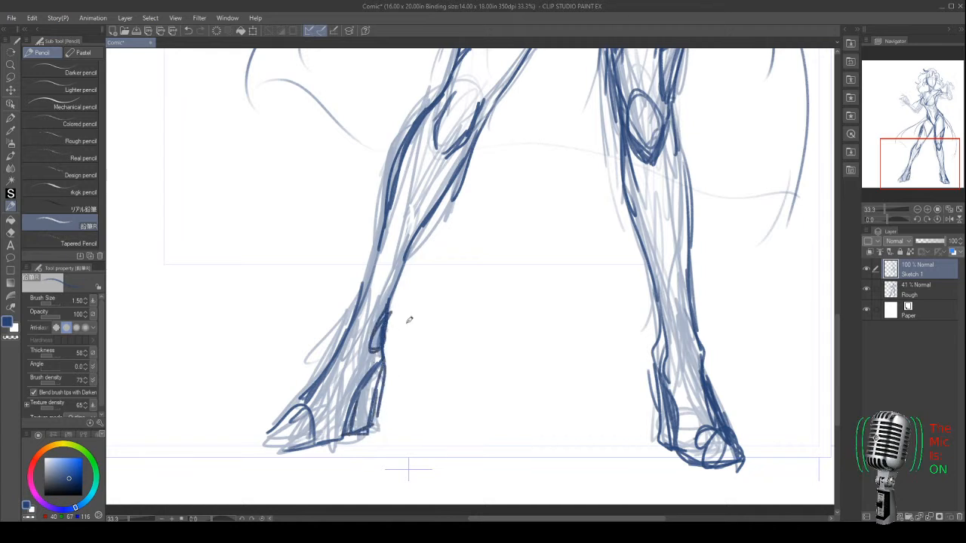
- Reinforce the straight leg's lower shin, ankle and boot contours
mouse_move(661, 306)
left_mouse_down()
mouse_move(667, 344)
mouse_move(658, 349)
left_mouse_up()
left_click_drag(696, 309, 708, 383)
scroll(710, 383, "up", 3)
left_click_drag(667, 281, 683, 373)
left_click_drag(676, 299, 699, 406)
left_click_drag(694, 373, 703, 451)
scroll(695, 398, "up", 3)
left_click_drag(677, 296, 692, 419)
left_click_drag(685, 363, 700, 445)
- Draw a pointed armband above the outstretched arm's elbow and outline the elbow and forearm
mouse_move(263, 243)
left_mouse_down()
mouse_move(300, 242)
mouse_move(345, 285)
mouse_move(663, 326)
mouse_move(759, 358)
mouse_move(784, 354)
left_mouse_up()
scroll(768, 330, "up", 15)
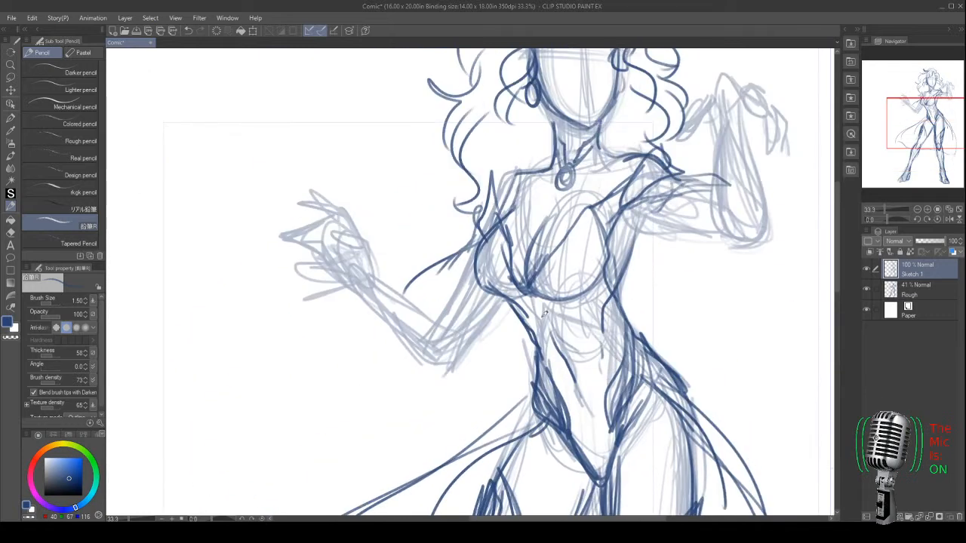
left_click_drag(457, 263, 475, 330)
mouse_move(451, 269)
left_mouse_down()
mouse_move(442, 306)
mouse_move(465, 297)
mouse_move(443, 309)
mouse_move(495, 304)
mouse_move(455, 356)
left_mouse_up()
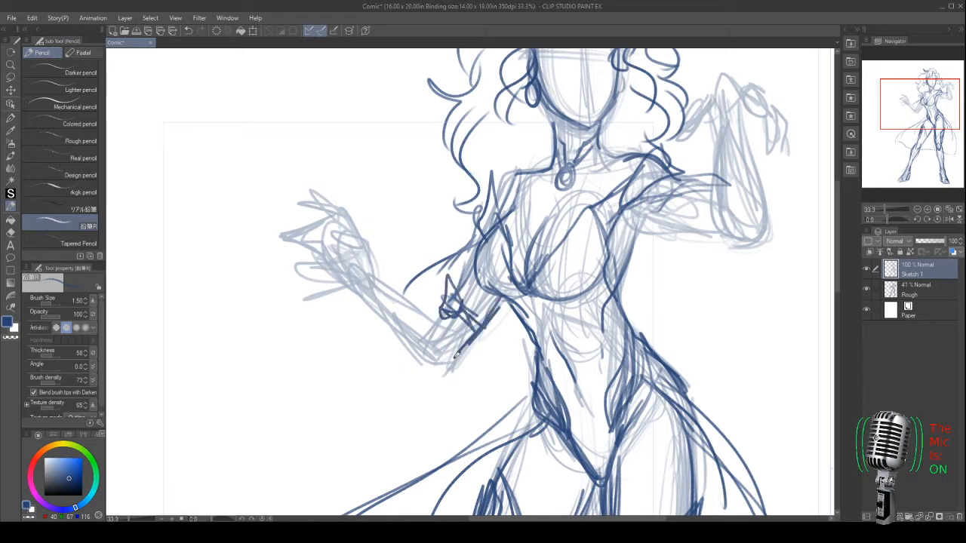
mouse_move(384, 283)
left_mouse_down()
mouse_move(454, 339)
mouse_move(446, 326)
left_mouse_up()
mouse_move(453, 327)
left_mouse_down()
mouse_move(446, 362)
mouse_move(420, 364)
left_mouse_up()
left_click_drag(360, 294, 422, 360)
left_click_drag(422, 363, 459, 353)
mouse_move(362, 292)
left_mouse_down()
mouse_move(431, 361)
mouse_move(438, 329)
mouse_move(419, 357)
left_mouse_up()
- Draw the outstretched arm's pointed wrist cuff and the contours of its open hand
mouse_move(427, 293)
left_mouse_down()
mouse_move(429, 323)
mouse_move(444, 347)
left_mouse_up()
mouse_move(428, 313)
left_mouse_down()
mouse_move(419, 354)
mouse_move(451, 345)
left_mouse_up()
mouse_move(431, 294)
left_mouse_down()
mouse_move(419, 357)
mouse_move(451, 347)
mouse_move(424, 329)
mouse_move(420, 303)
mouse_move(398, 296)
mouse_move(427, 312)
mouse_move(415, 280)
mouse_move(373, 267)
mouse_move(420, 302)
mouse_move(364, 285)
mouse_move(394, 295)
mouse_move(407, 312)
mouse_move(364, 294)
mouse_move(393, 310)
mouse_move(363, 317)
mouse_move(403, 320)
left_mouse_up()
left_click_drag(395, 315, 423, 352)
left_click_drag(394, 313, 444, 364)
- Draw the raised hand's fingers and the contours of the raised forearm, elbow and upper arm
left_click_drag(442, 330, 269, 368)
mouse_move(614, 188)
left_mouse_down()
mouse_move(651, 206)
mouse_move(639, 224)
mouse_move(646, 232)
left_mouse_up()
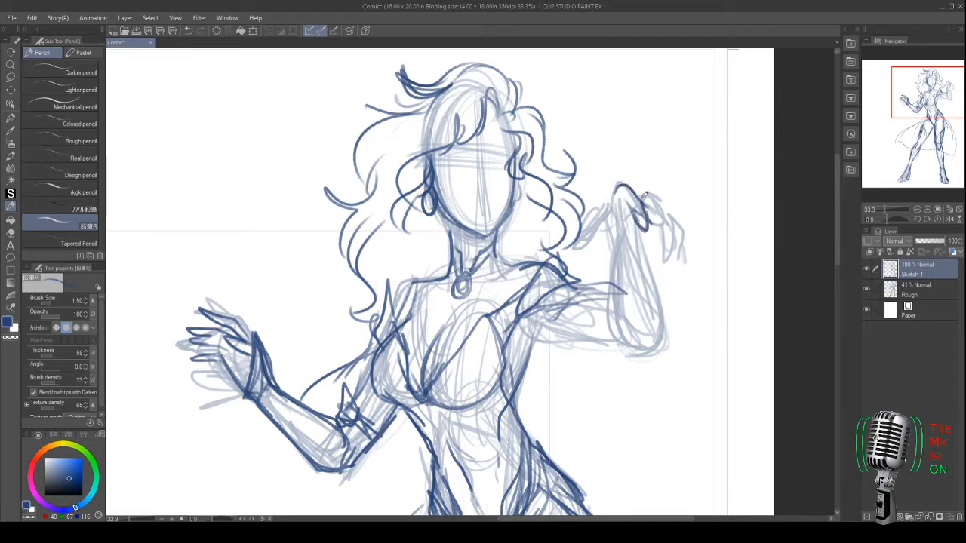
mouse_move(648, 193)
left_mouse_down()
mouse_move(672, 225)
mouse_move(661, 257)
left_mouse_up()
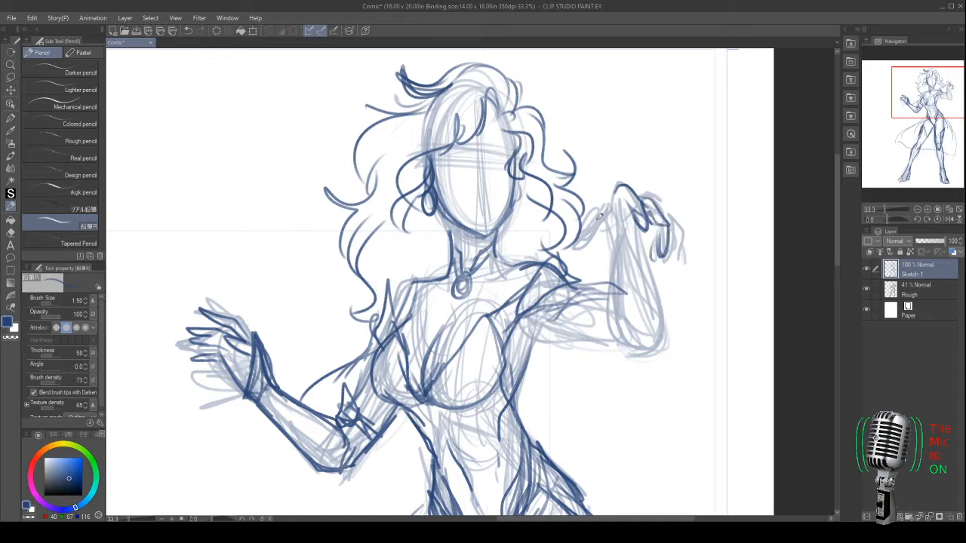
mouse_move(612, 204)
left_mouse_down()
mouse_move(573, 248)
mouse_move(631, 201)
mouse_move(610, 242)
mouse_move(613, 321)
mouse_move(648, 351)
left_mouse_up()
mouse_move(643, 231)
left_mouse_down()
mouse_move(662, 294)
mouse_move(659, 344)
left_mouse_up()
mouse_move(581, 305)
left_mouse_down()
mouse_move(604, 293)
mouse_move(580, 305)
mouse_move(613, 300)
mouse_move(663, 332)
left_mouse_up()
mouse_move(651, 296)
left_mouse_down()
mouse_move(658, 349)
mouse_move(521, 325)
mouse_move(610, 347)
left_mouse_up()
mouse_move(609, 347)
left_mouse_down()
mouse_move(521, 341)
mouse_move(615, 336)
mouse_move(540, 336)
left_mouse_up()
- Draw the cape's long outer edges sweeping out behind both arms, with its curved hem lines
left_click_drag(452, 371, 640, 159)
left_click_drag(483, 198, 201, 362)
left_click_drag(310, 371, 98, 381)
left_click_drag(586, 170, 709, 483)
left_click_drag(222, 352, 425, 246)
mouse_move(207, 243)
left_mouse_down()
mouse_move(347, 264)
mouse_move(350, 353)
left_mouse_up()
mouse_move(463, 284)
left_mouse_down()
mouse_move(324, 256)
mouse_move(158, 246)
left_mouse_up()
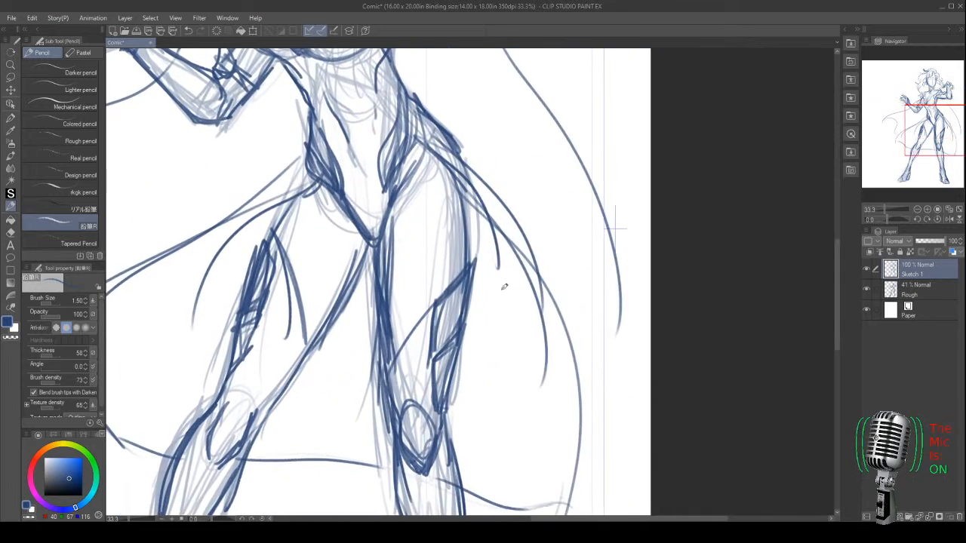
left_click_drag(614, 325, 624, 379)
left_click_drag(619, 292, 626, 377)
- Draw the neck muscle lines and reinforce the jaw contour
mouse_move(414, 202)
left_mouse_down()
mouse_move(486, 319)
mouse_move(552, 467)
left_mouse_up()
left_click_drag(353, 143, 384, 343)
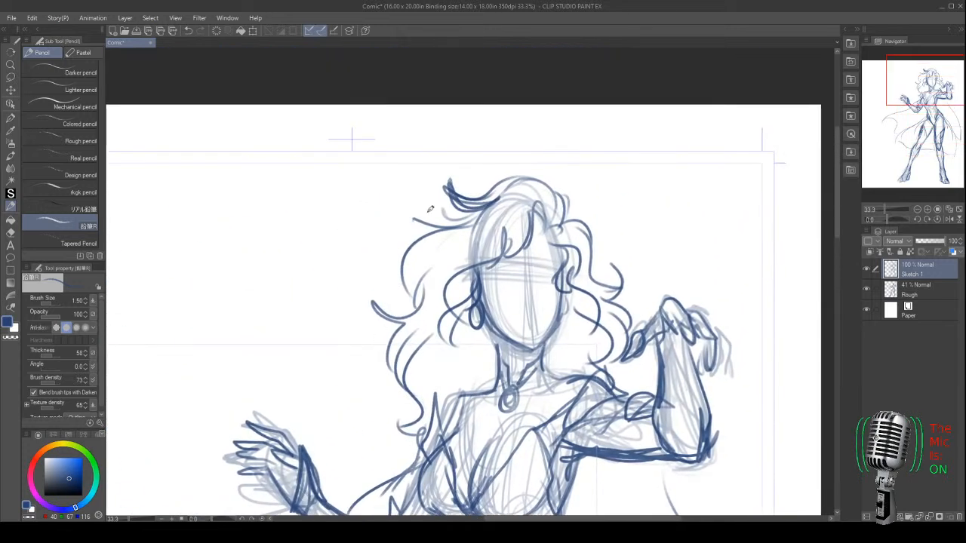
mouse_move(503, 343)
left_mouse_down()
mouse_move(498, 381)
mouse_move(575, 378)
mouse_move(502, 372)
mouse_move(492, 394)
left_mouse_up()
left_click_drag(547, 344, 535, 384)
left_click_drag(510, 340, 513, 396)
mouse_move(548, 337)
left_mouse_down()
mouse_move(496, 346)
mouse_move(557, 293)
left_mouse_up()
- Draw the forelock over the forehead and the face's eyebrows, eyes, nose and lips
left_click_drag(551, 204, 529, 261)
mouse_move(533, 219)
left_mouse_down()
mouse_move(529, 244)
mouse_move(499, 260)
left_mouse_up()
mouse_move(543, 235)
left_mouse_down()
mouse_move(581, 244)
mouse_move(573, 267)
mouse_move(499, 273)
mouse_move(500, 285)
mouse_move(495, 268)
left_mouse_up()
left_click_drag(563, 257, 541, 264)
mouse_move(562, 268)
left_mouse_down()
mouse_move(546, 270)
mouse_move(547, 285)
mouse_move(509, 279)
mouse_move(539, 291)
mouse_move(537, 327)
mouse_move(518, 325)
mouse_move(531, 319)
mouse_move(512, 328)
left_mouse_up()
mouse_move(521, 266)
left_mouse_down()
mouse_move(498, 260)
mouse_move(564, 261)
left_mouse_up()
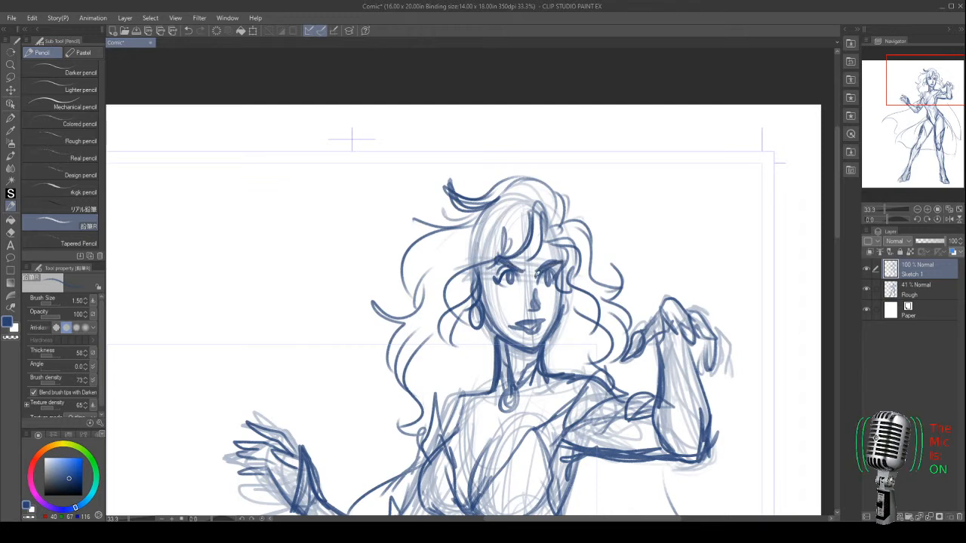
- Reinforce the contours around the neck, shoulders and raised arm
scroll(464, 360, "down", 3)
mouse_move(471, 296)
left_mouse_down()
mouse_move(451, 337)
mouse_move(462, 326)
mouse_move(499, 335)
left_mouse_up()
mouse_move(588, 296)
left_mouse_down()
mouse_move(572, 302)
mouse_move(599, 287)
left_mouse_up()
left_click_drag(551, 306, 597, 285)
left_click_drag(646, 358, 607, 362)
left_click_drag(646, 310, 596, 324)
left_click_drag(669, 275, 671, 306)
mouse_move(702, 270)
left_mouse_down()
mouse_move(695, 311)
mouse_move(717, 335)
left_mouse_up()
left_click_drag(715, 317, 724, 361)
key("ctrl+0")
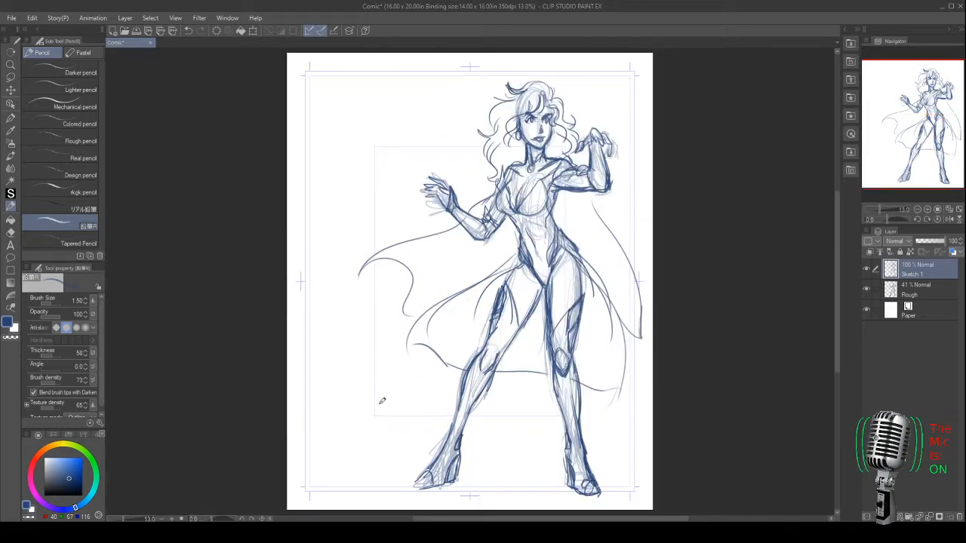